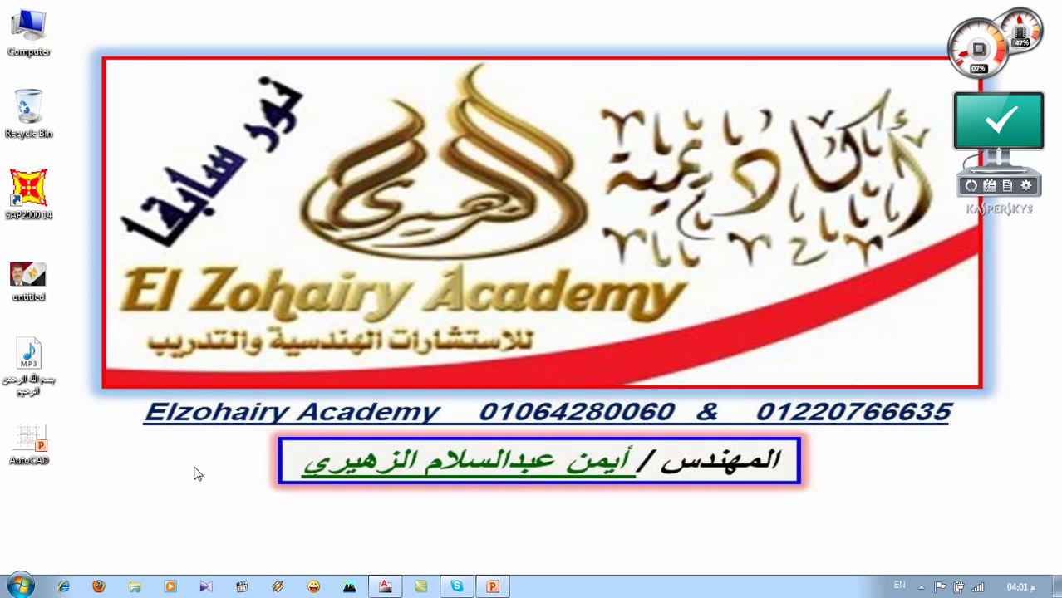
- Open the finished slab plan presentation from the desktop as a full-screen slide show
double_click(29, 445)
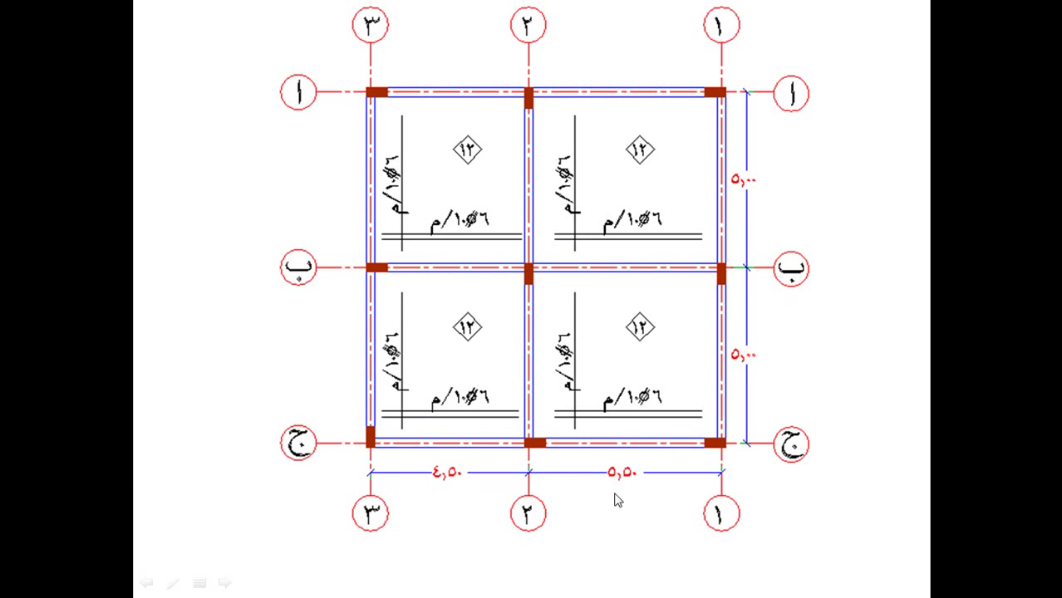
- Switch from the slide show to the AutoCAD 2011 window
key("alt+Tab")
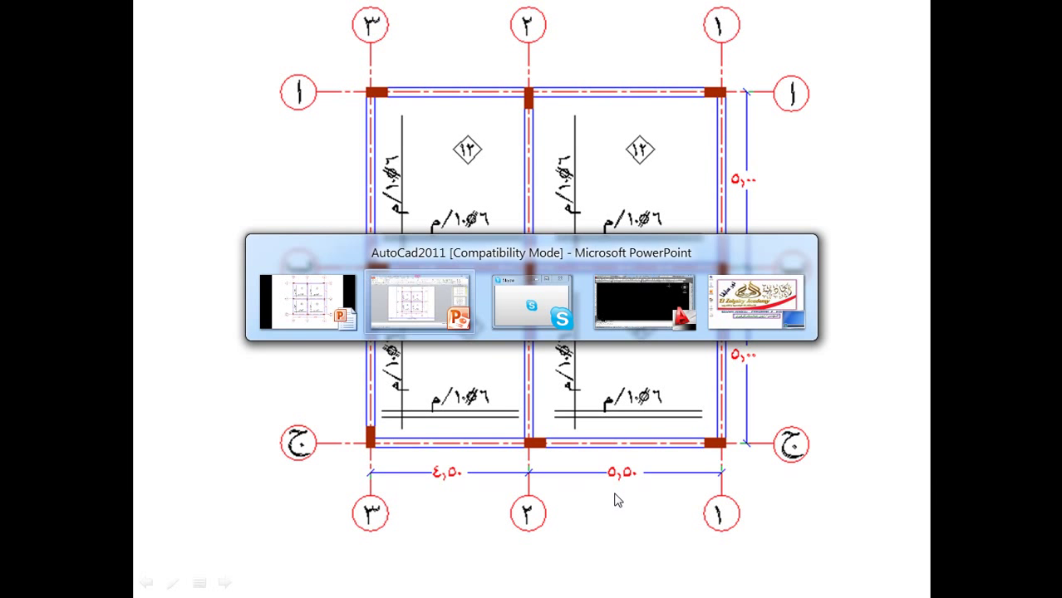
key("alt+Tab")
key("alt+Tab")
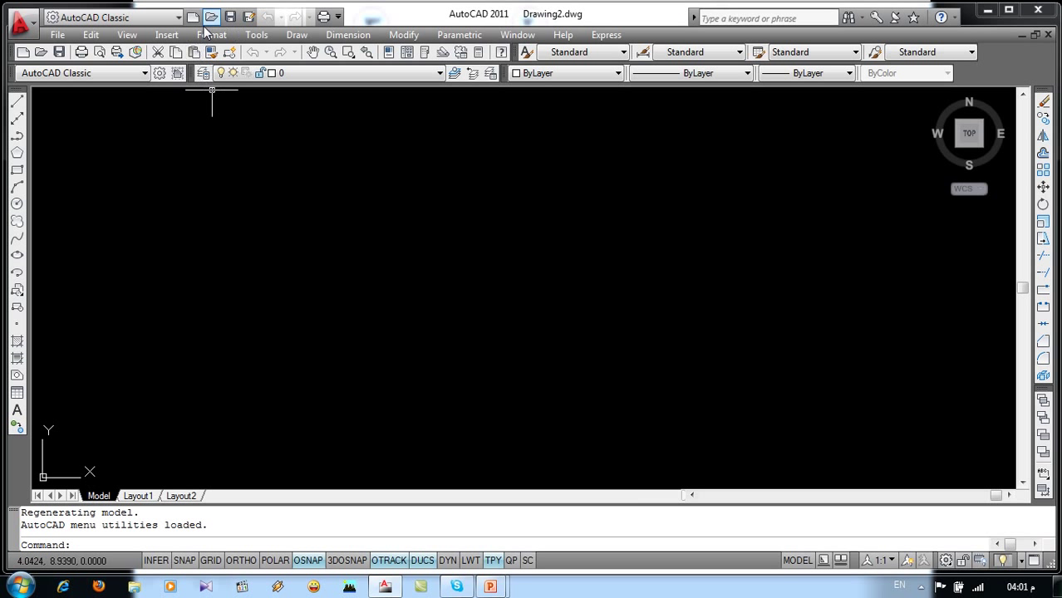
- Create a new red layer named Axis in the Layer Properties Manager
left_click(209, 33)
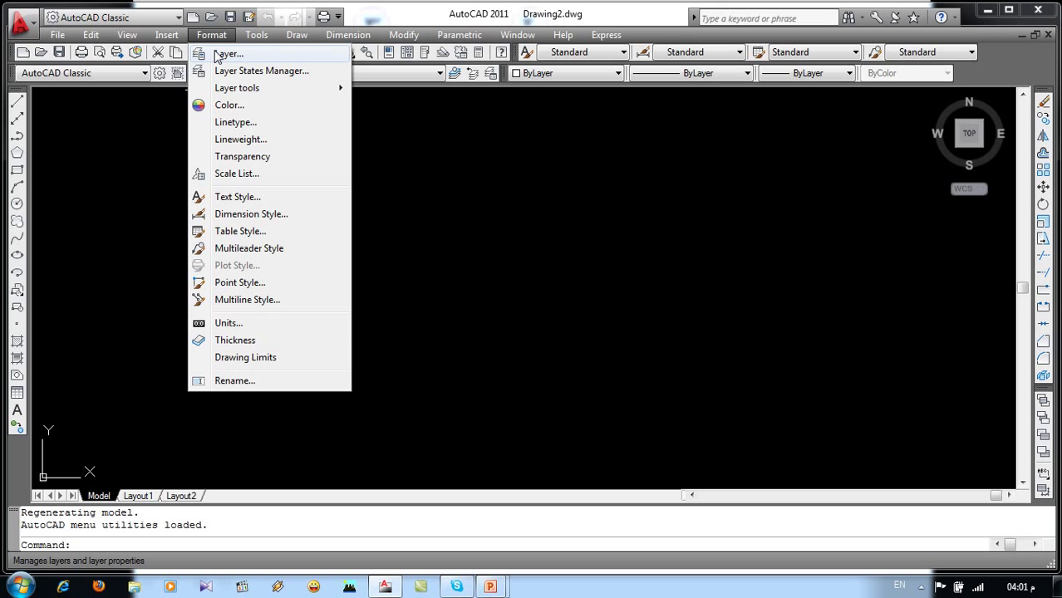
left_click(140, 123)
left_click(141, 179)
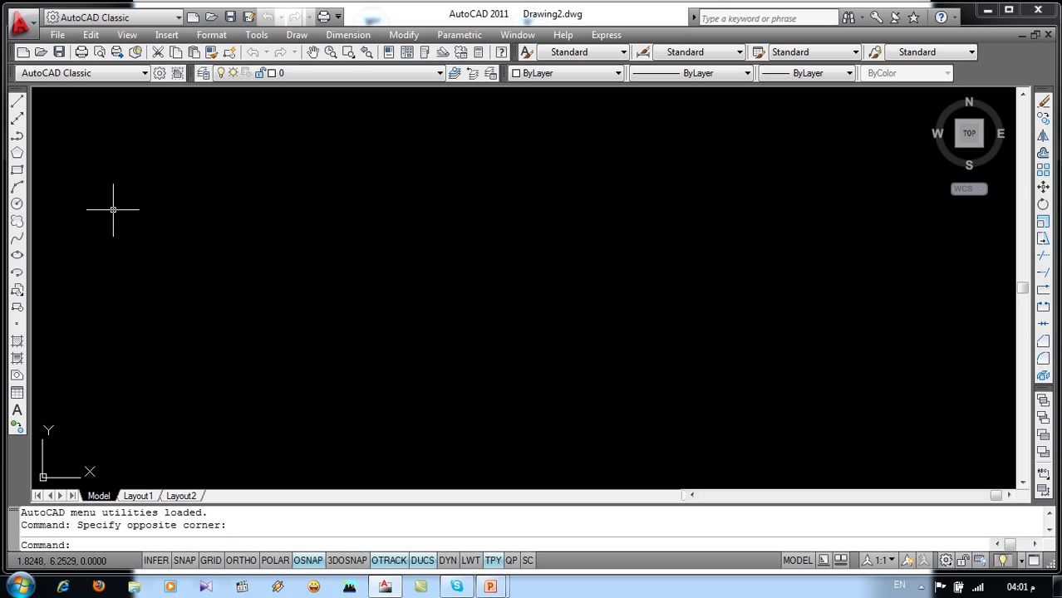
left_click(206, 74)
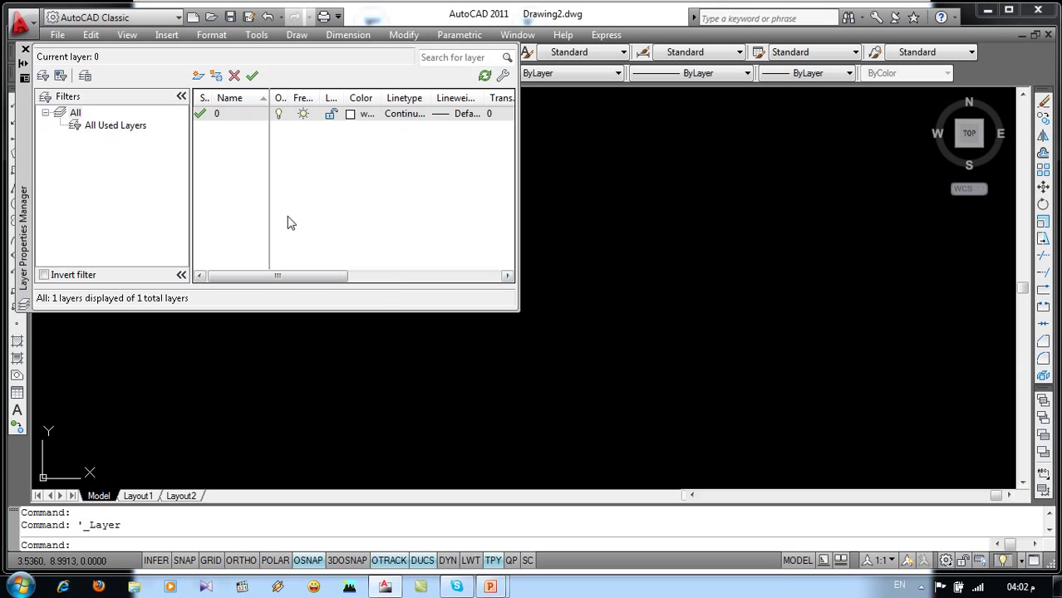
left_click(198, 76)
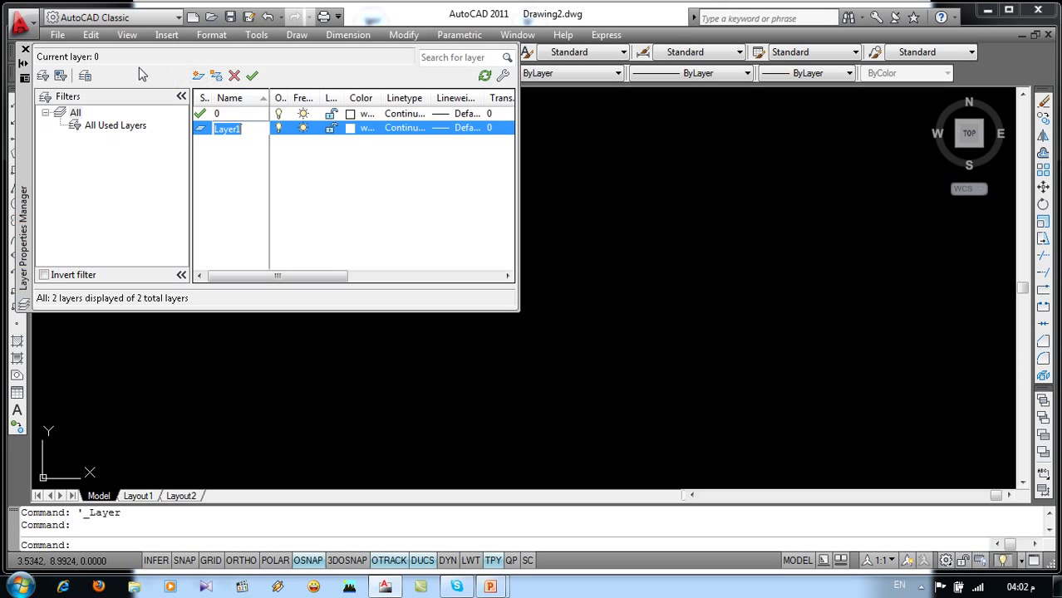
type("Axis")
left_click_drag(519, 212, 678, 220)
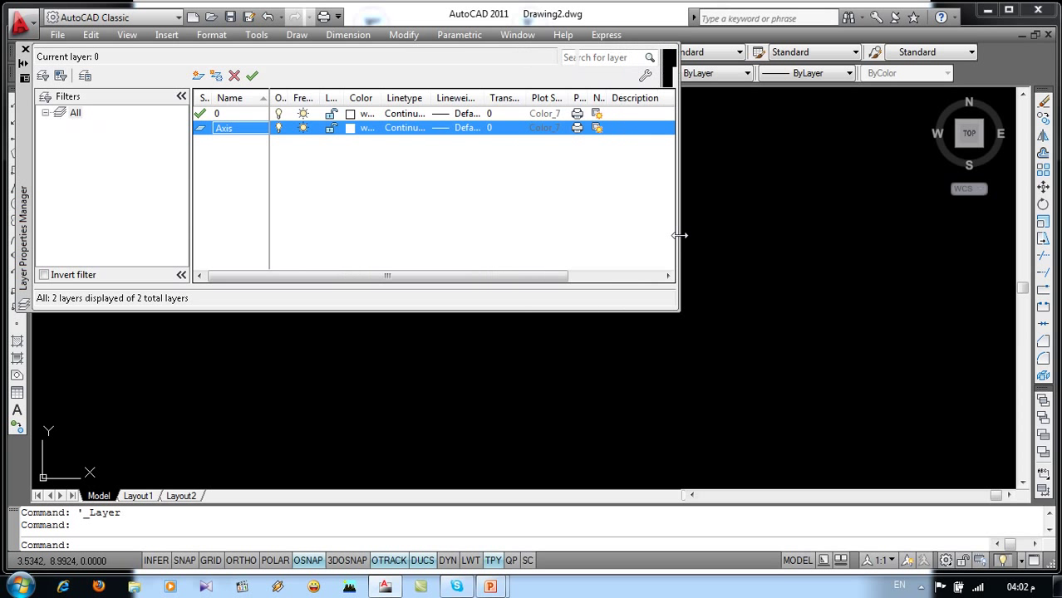
left_click(359, 133)
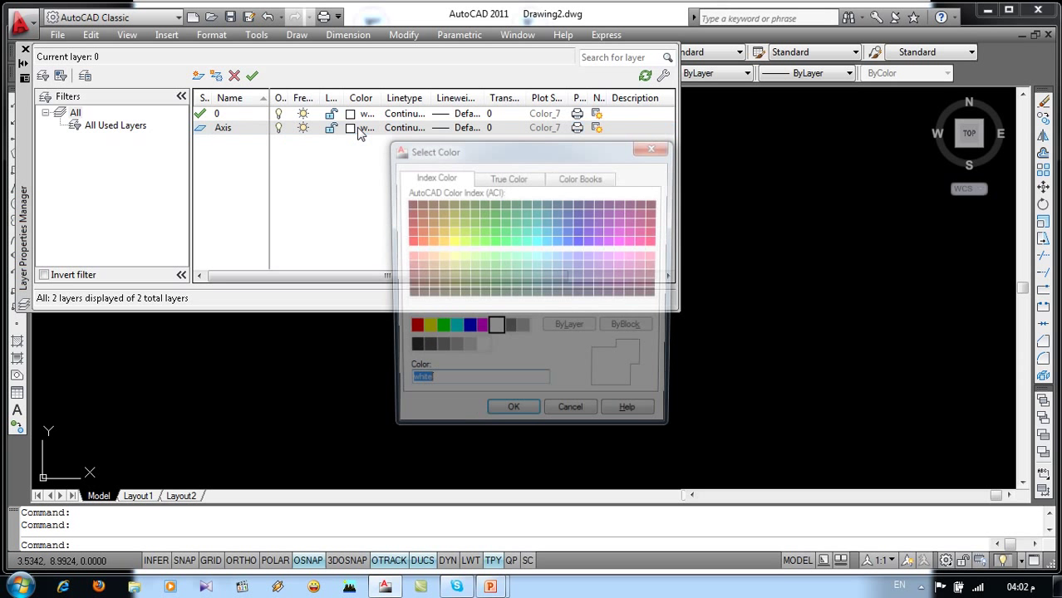
left_click(411, 331)
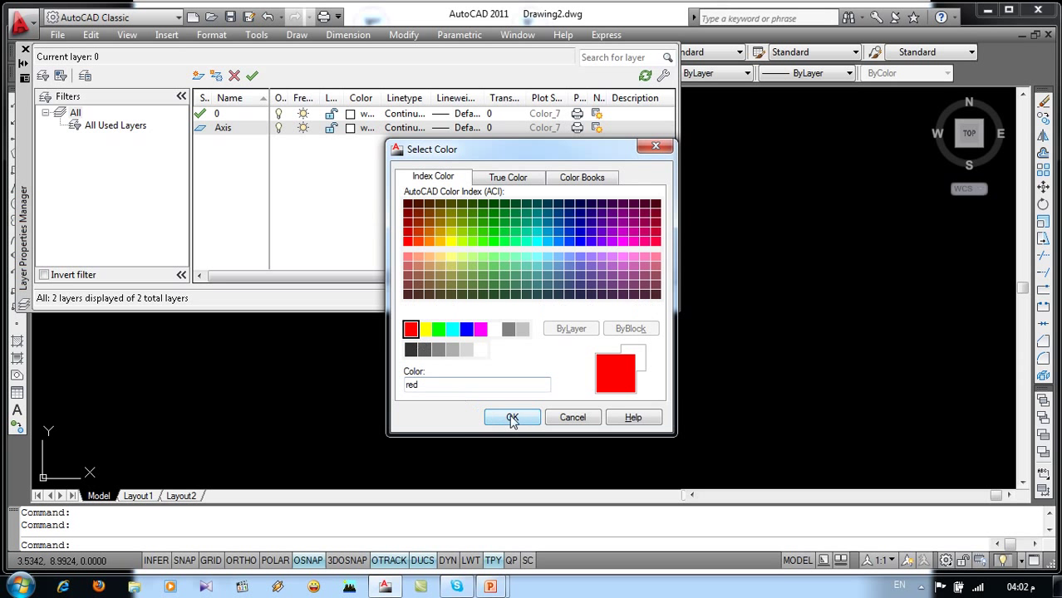
left_click(512, 417)
- Load the CENTER2 linetype and assign it to the Axis layer
left_click(405, 130)
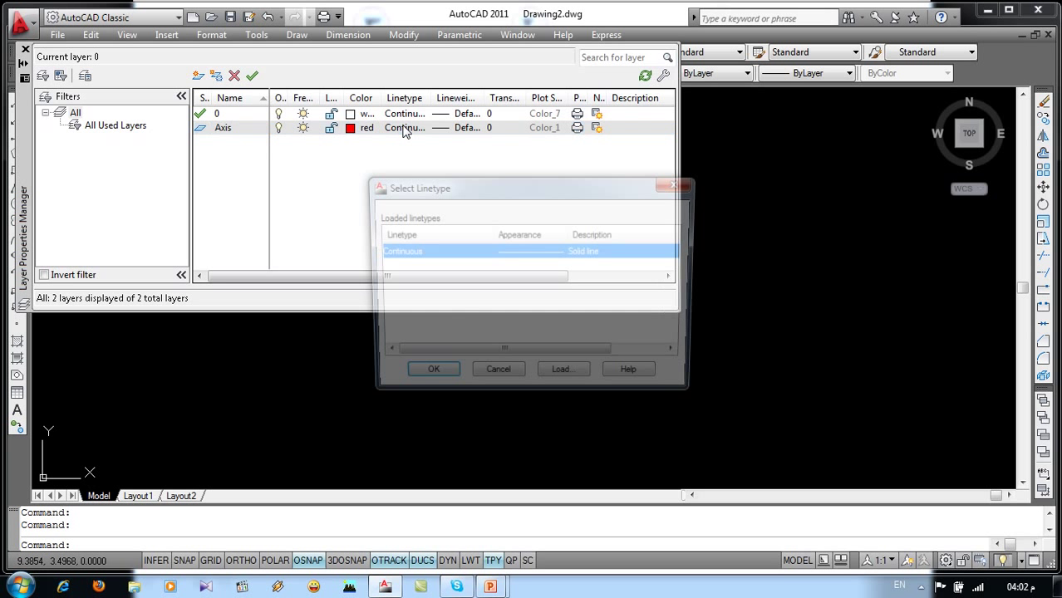
left_click(566, 377)
scroll(449, 308, "down", 1)
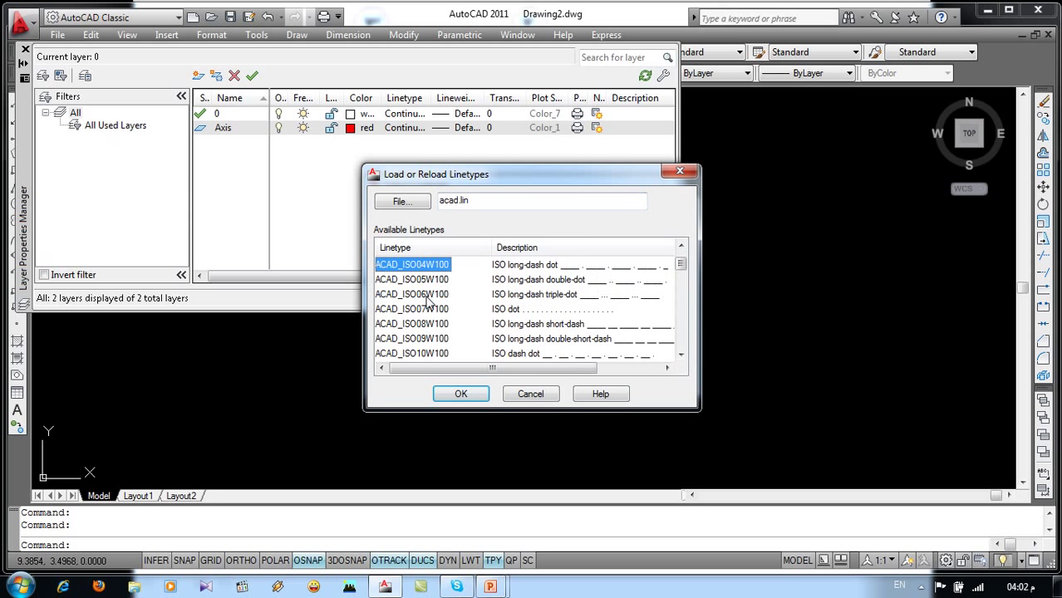
scroll(432, 304, "down", 2)
scroll(428, 303, "down", 1)
scroll(428, 304, "down", 1)
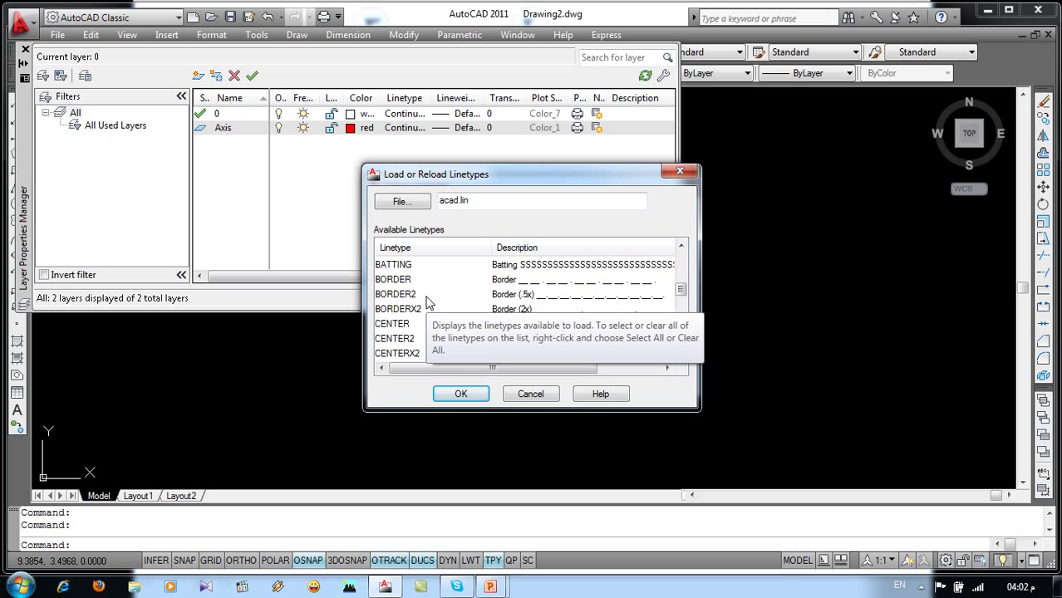
left_click(405, 340)
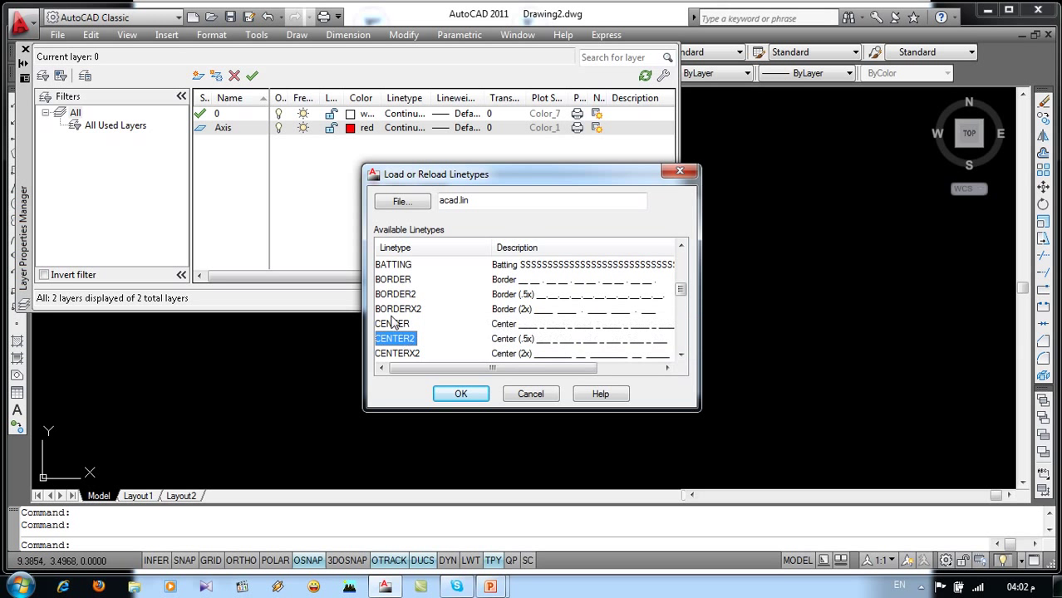
left_click(460, 396)
left_click(456, 251)
left_click(427, 378)
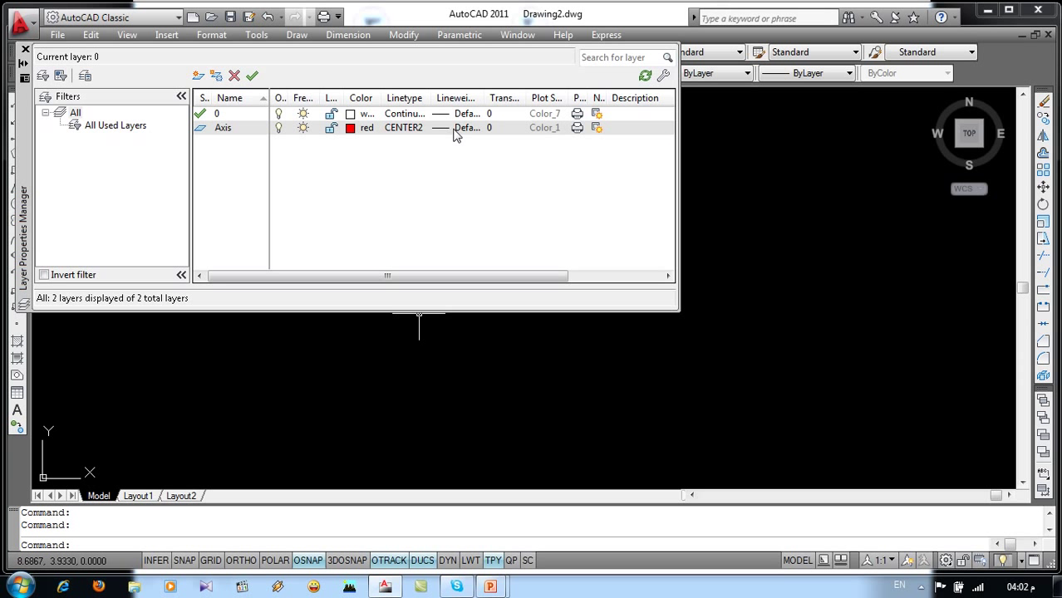
- Give the Axis layer a 0.30 mm lineweight
left_click(457, 130)
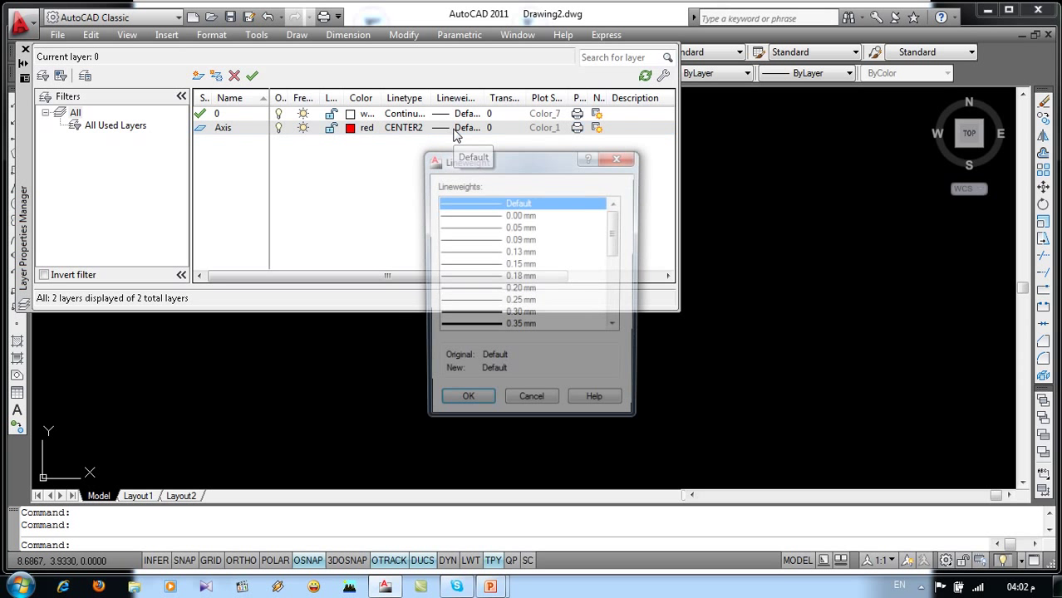
left_click(486, 314)
left_click(464, 404)
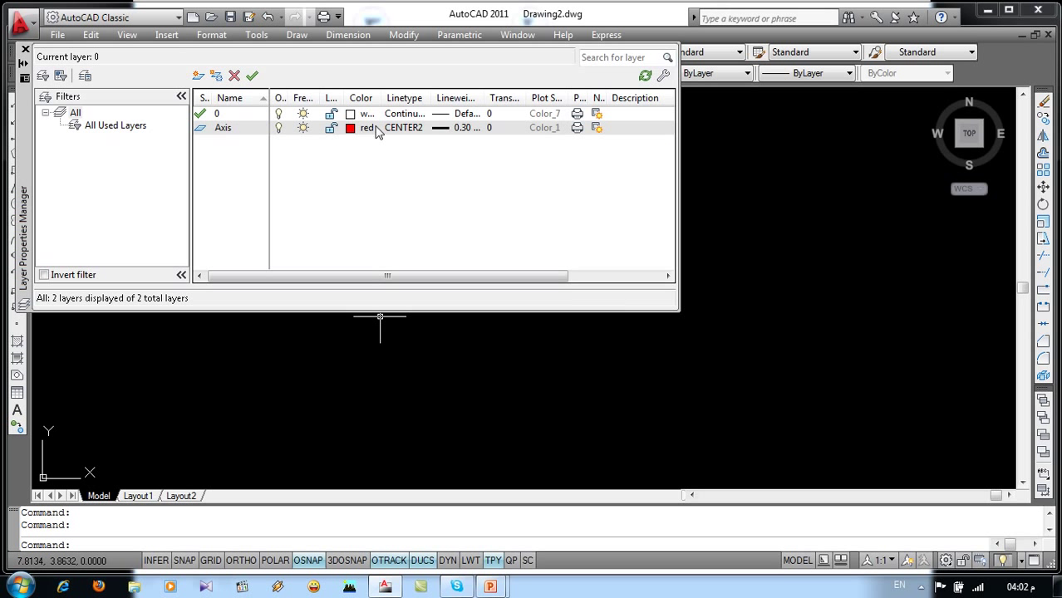
- Add a white Beam layer with the Continuous linetype
left_click(200, 77)
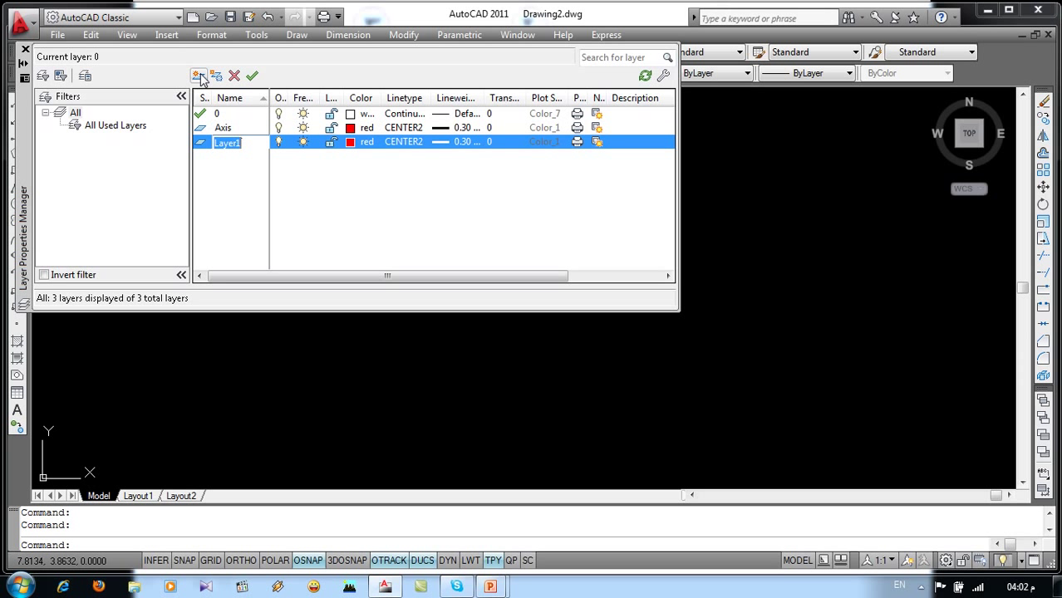
type("Beam")
left_click(351, 144)
left_click(494, 329)
left_click(512, 417)
left_click(404, 141)
left_click(489, 268)
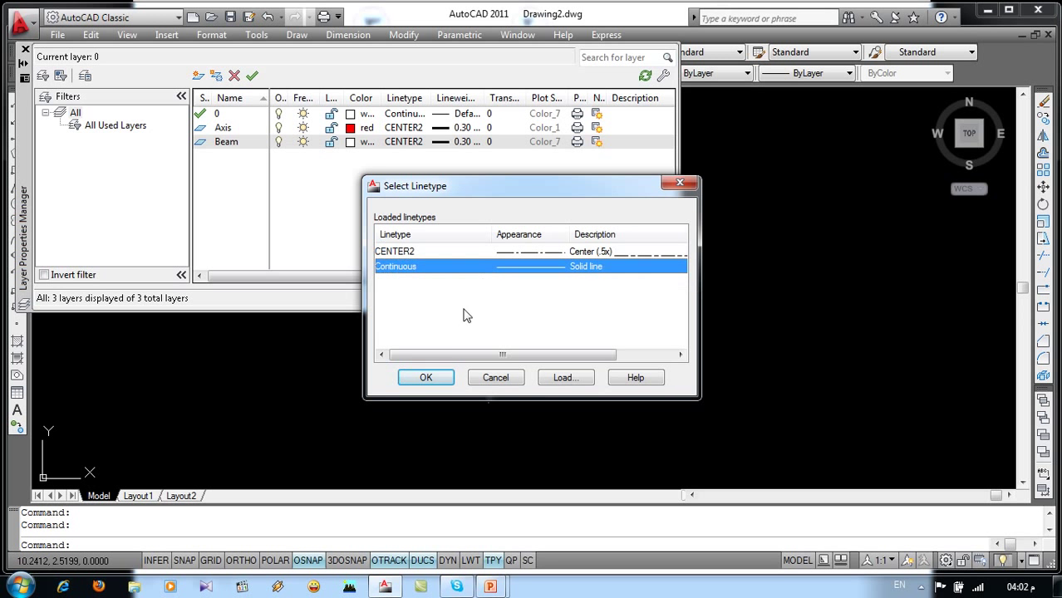
left_click(442, 379)
- Set the Beam layer lineweight to 0.40 mm
left_click(455, 142)
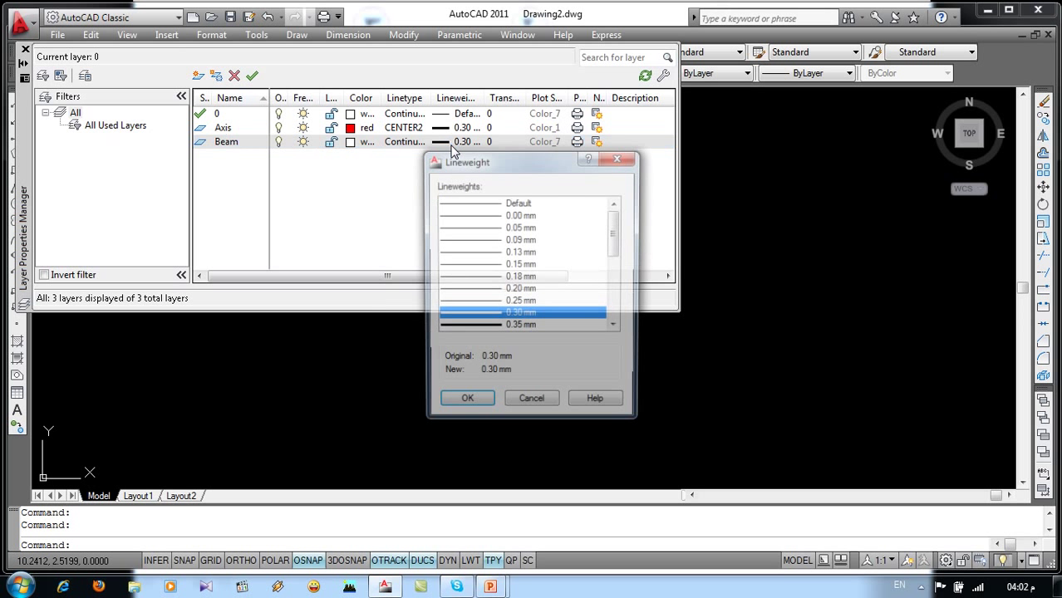
left_click(615, 327)
left_click(615, 328)
left_click(515, 305)
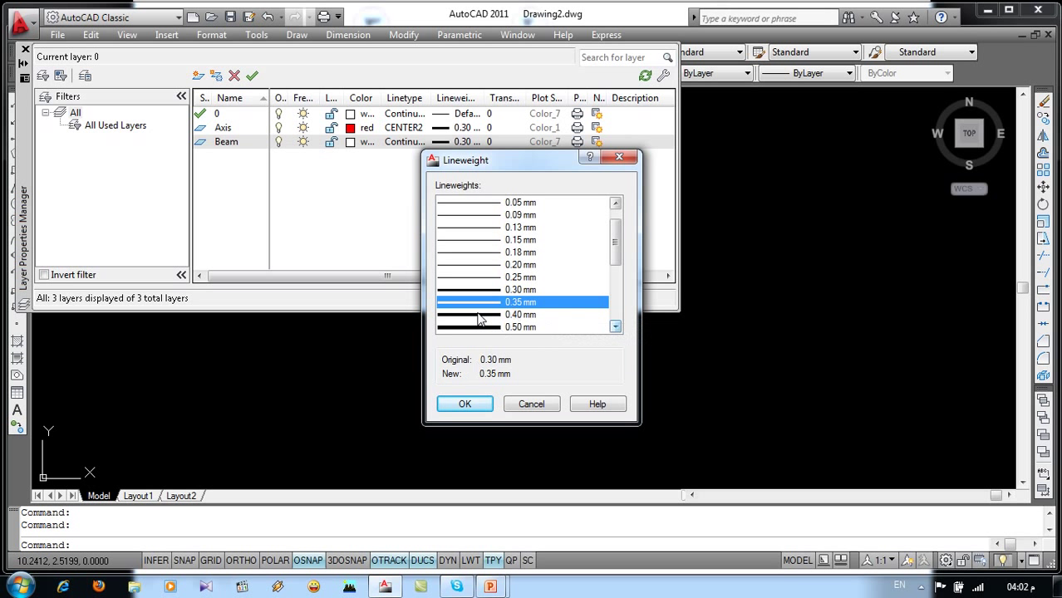
left_click(515, 315)
left_click(465, 404)
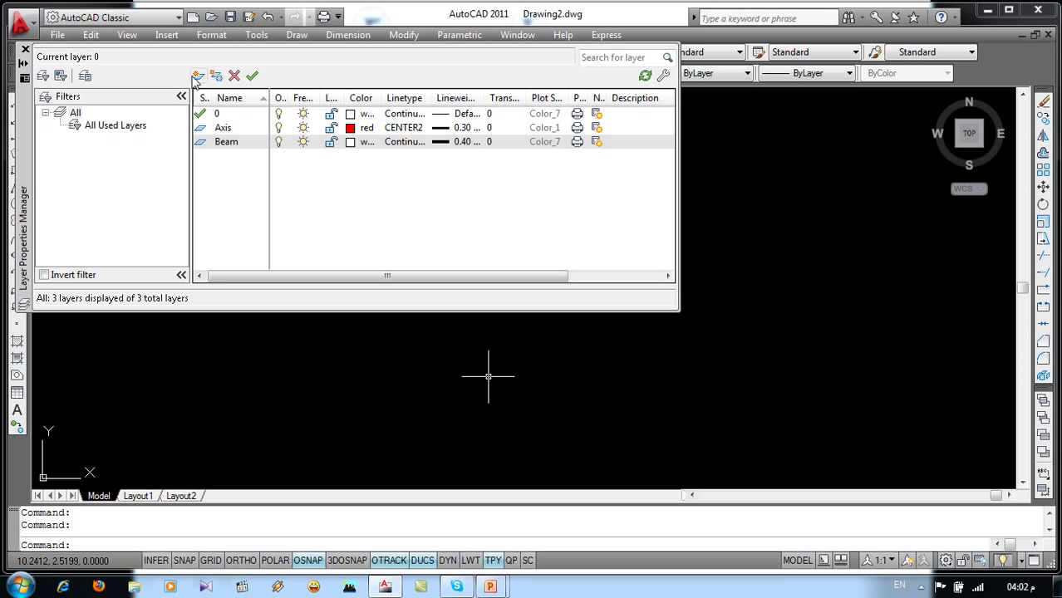
- Add a yellow Circle layer with a 0.30 mm lineweight
left_click(198, 76)
type("C")
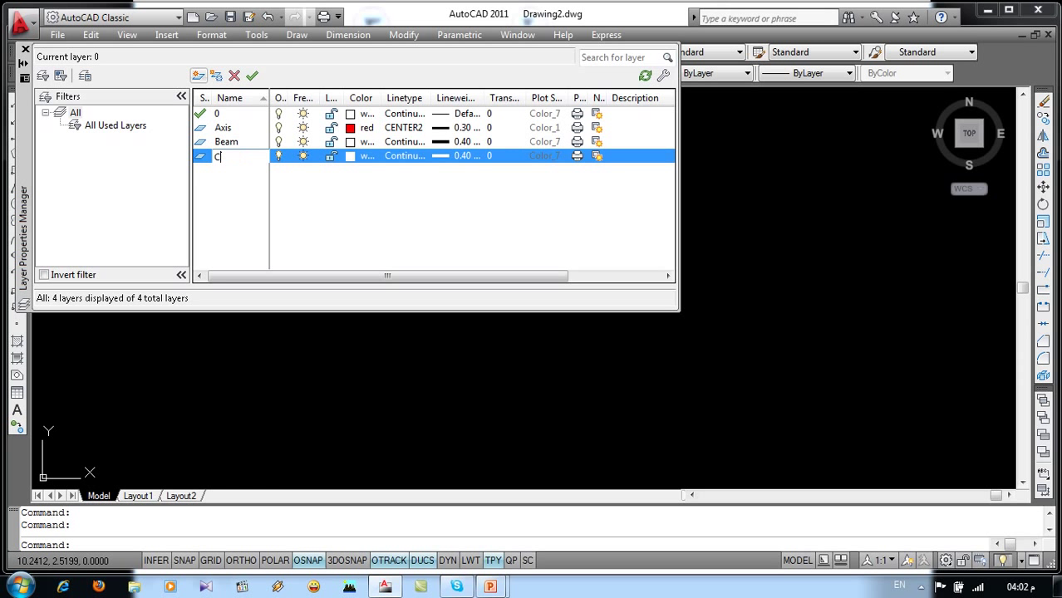
type("ircle")
key("Return")
left_click(353, 156)
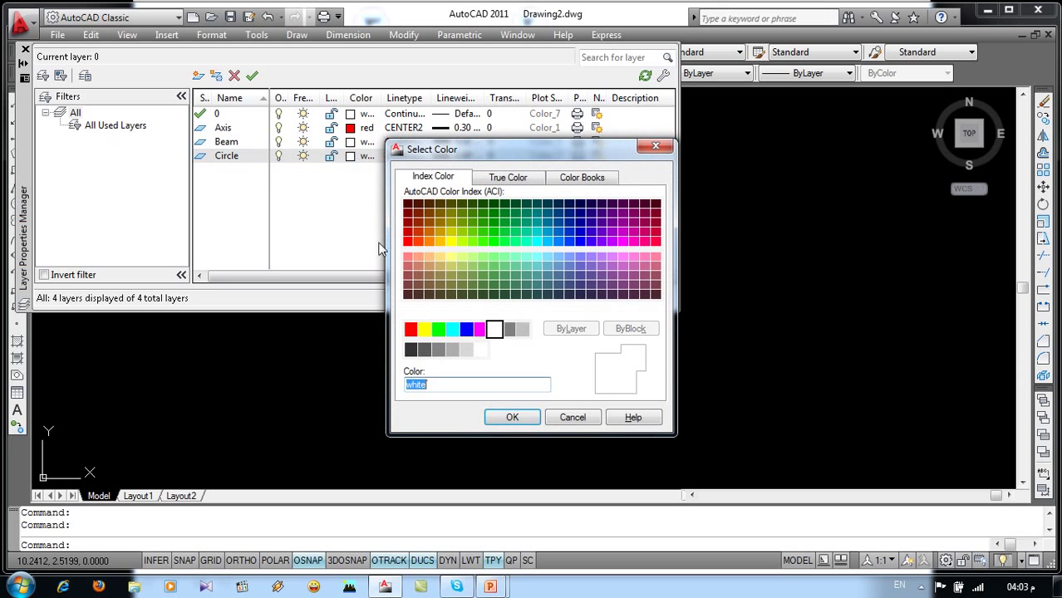
left_click(424, 330)
left_click(513, 417)
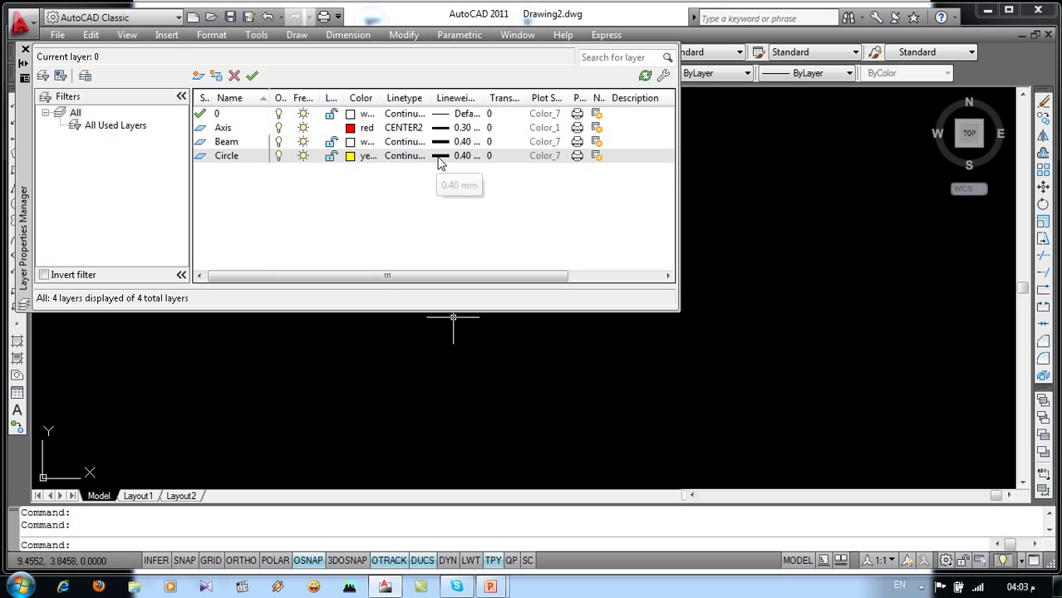
left_click(440, 156)
left_click(499, 301)
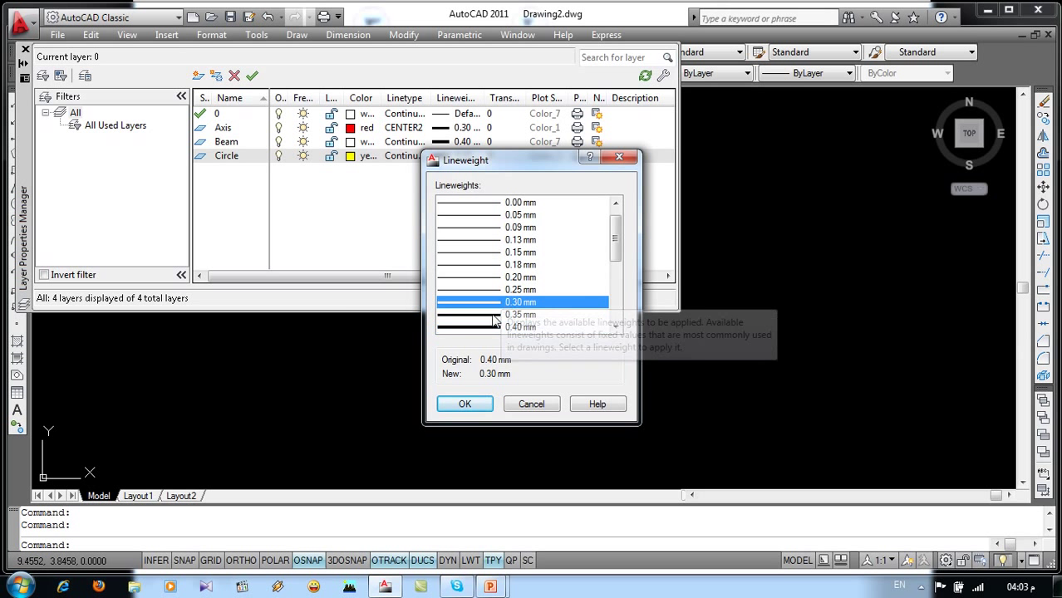
left_click(465, 404)
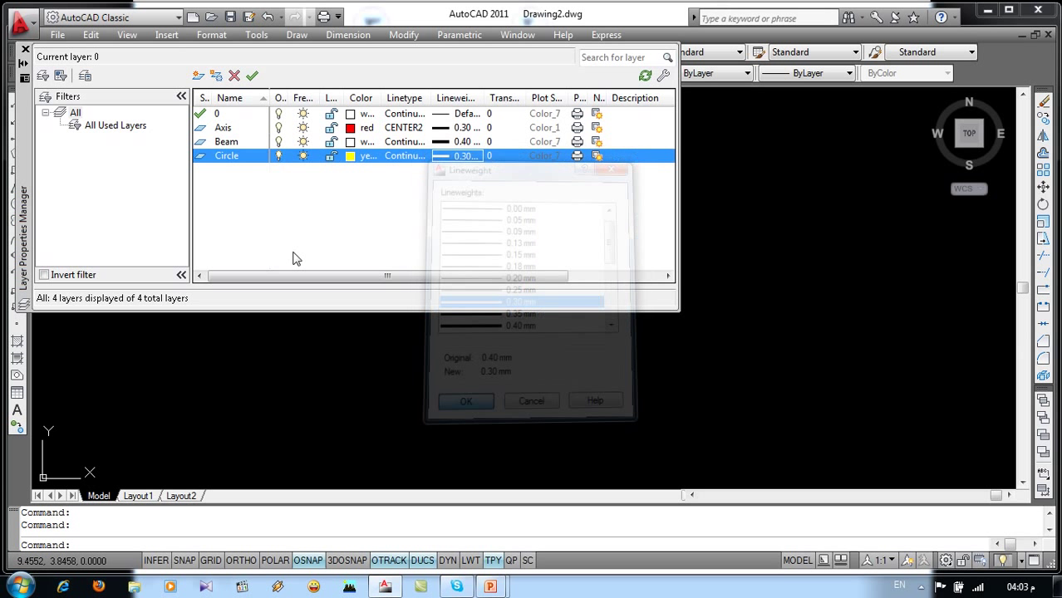
left_click(197, 77)
- Name the new layer Column and make it green with a 0.40 mm lineweight
type("Column")
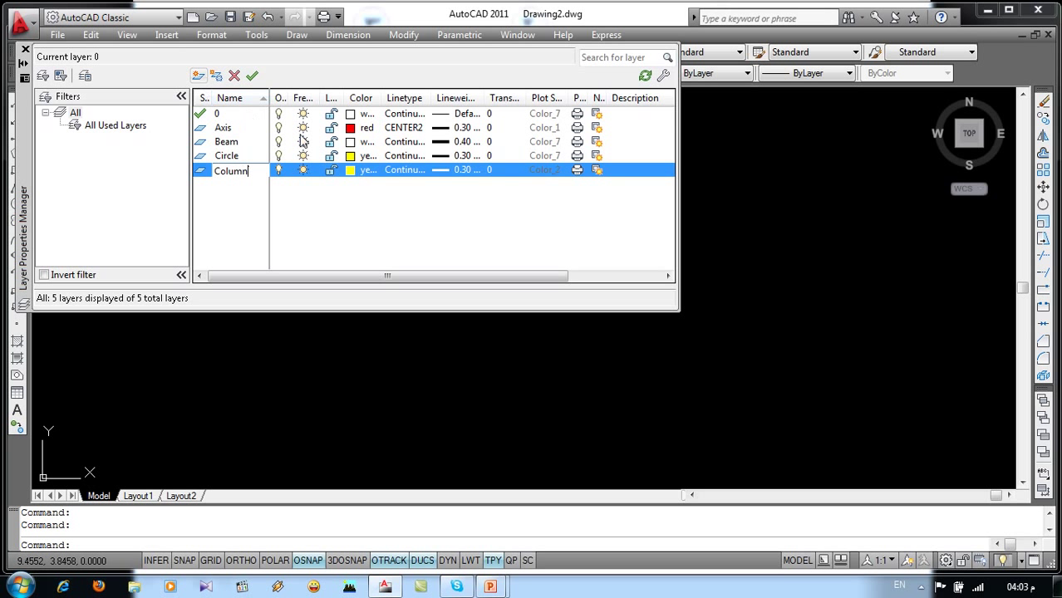
left_click(351, 173)
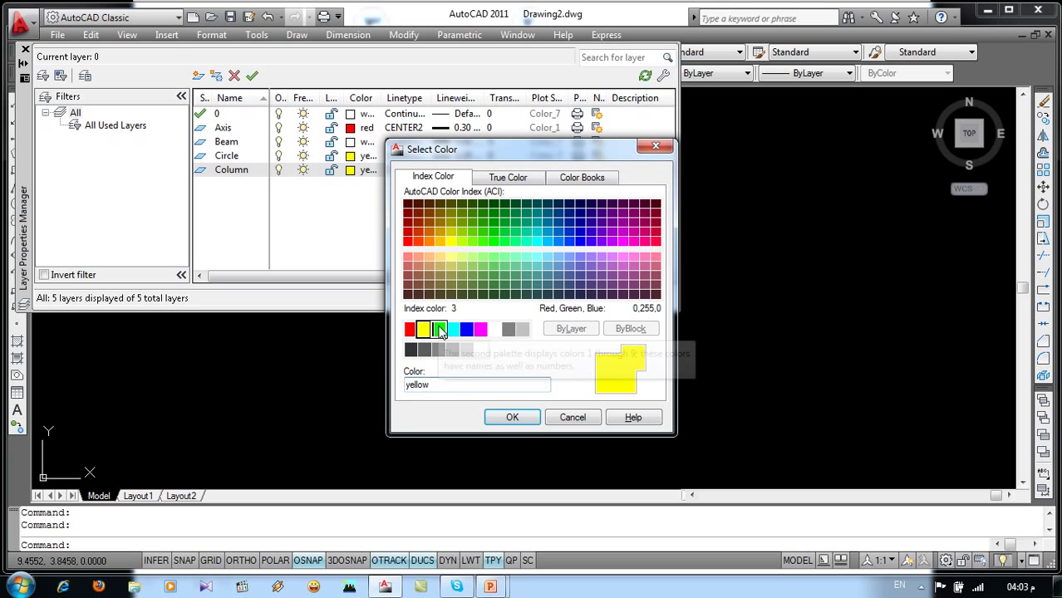
left_click(440, 331)
left_click(512, 417)
left_click(440, 171)
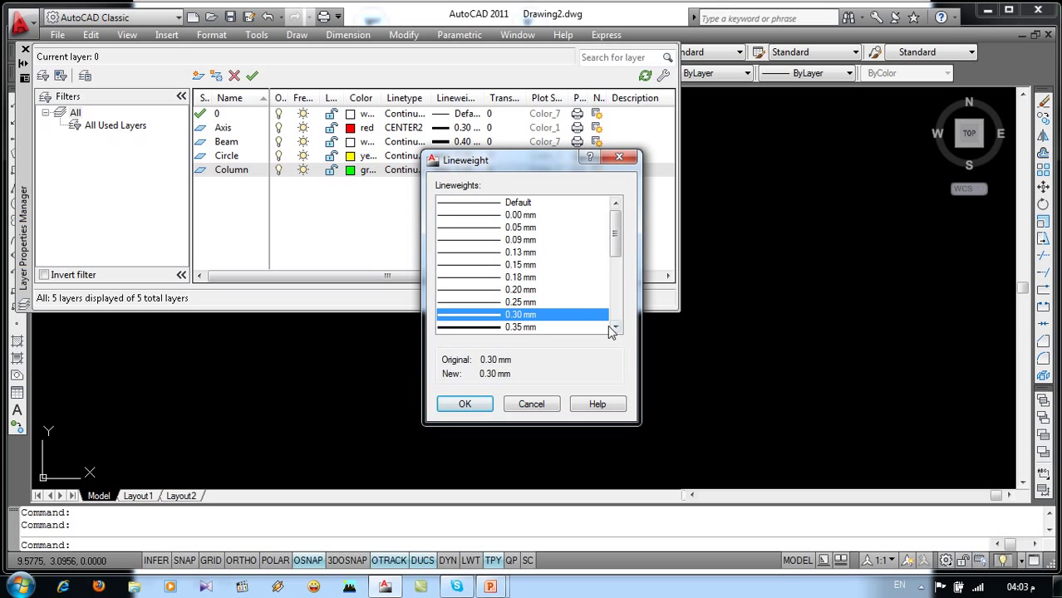
double_click(546, 325)
left_click(451, 172)
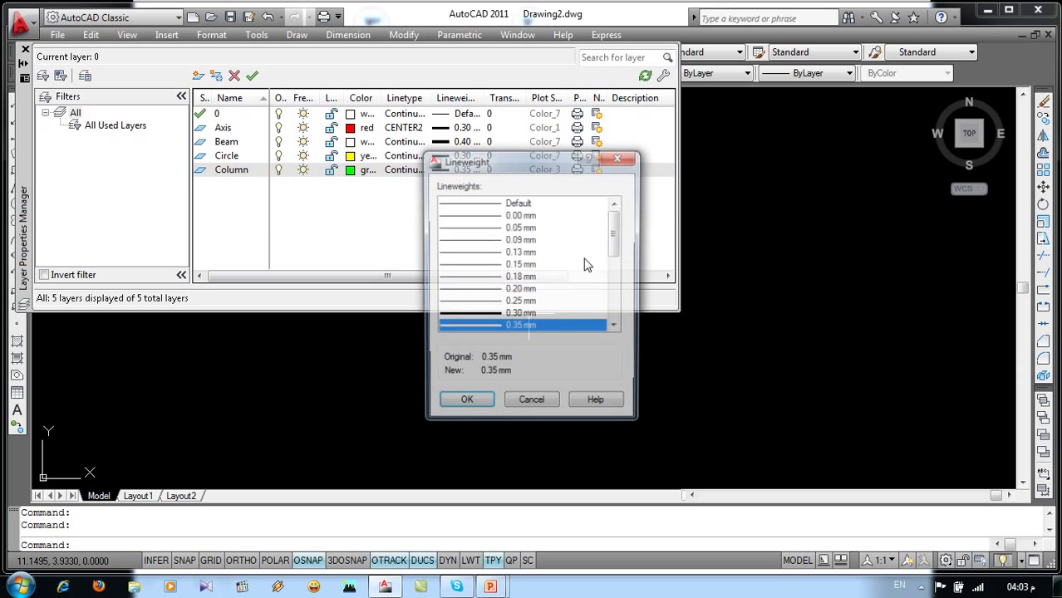
left_click(615, 327)
left_click(615, 327)
left_click(516, 314)
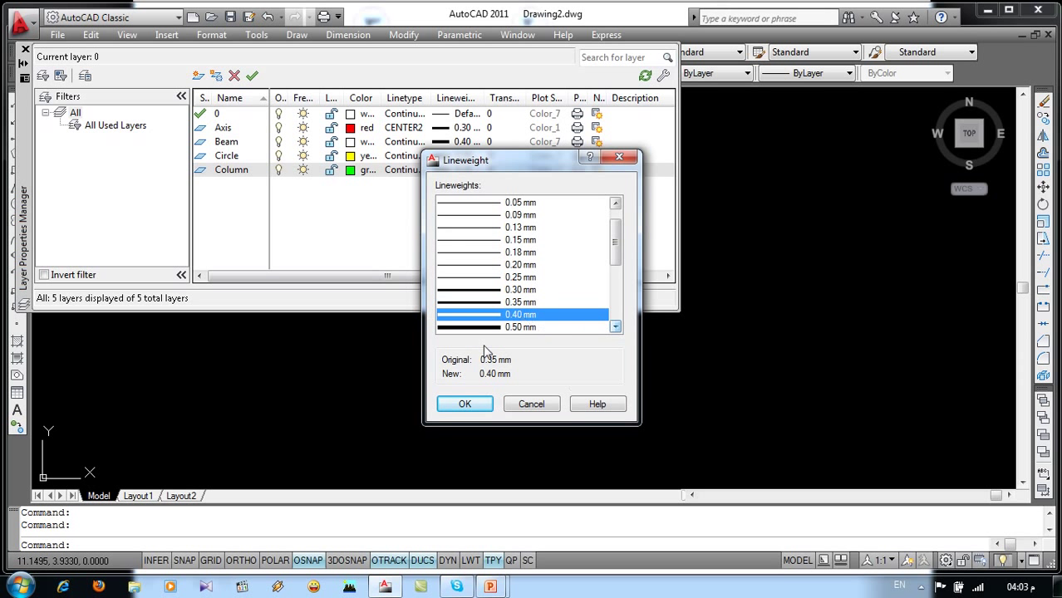
left_click(459, 405)
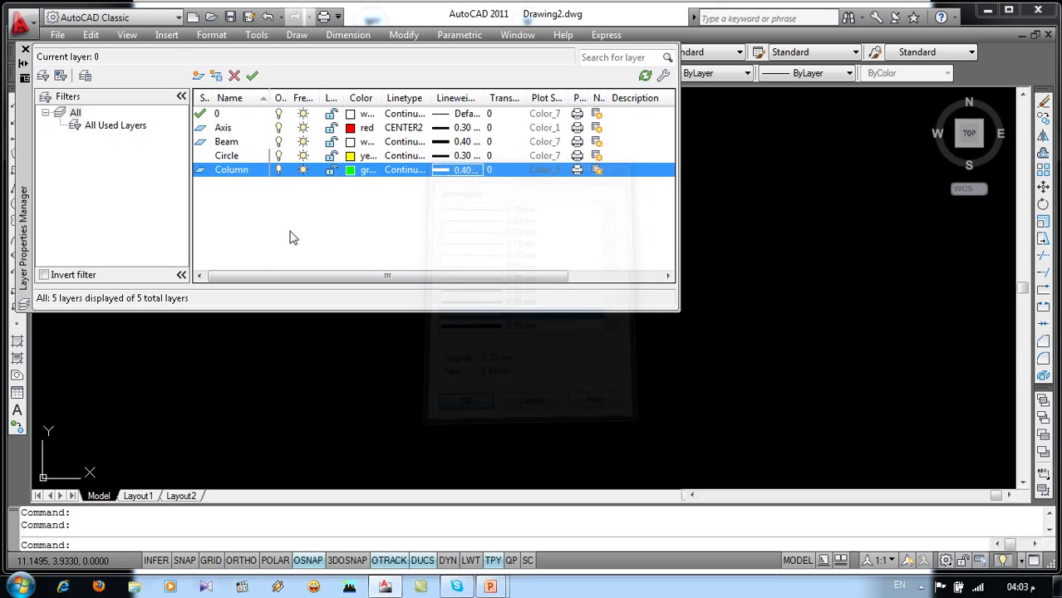
- Add a Reinf. layer in light-orange colour 31
left_click(197, 77)
type("Reinf.")
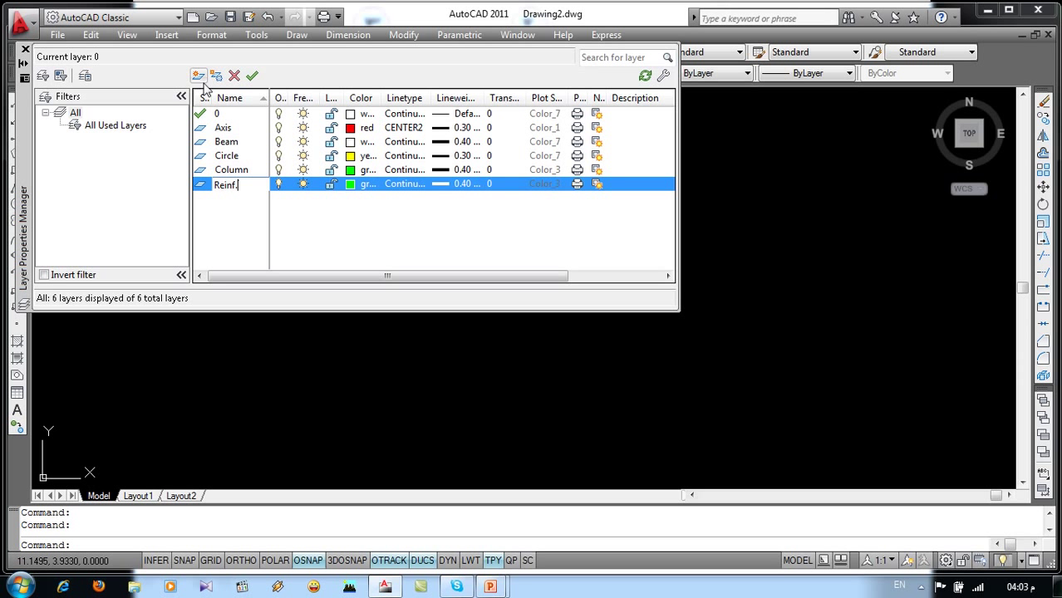
left_click(349, 184)
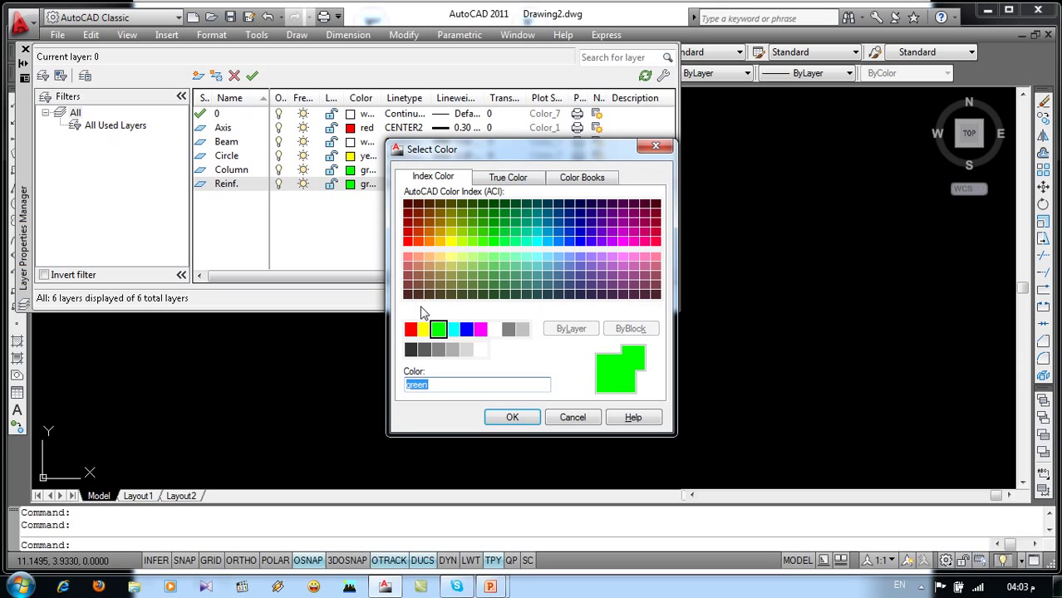
left_click(429, 242)
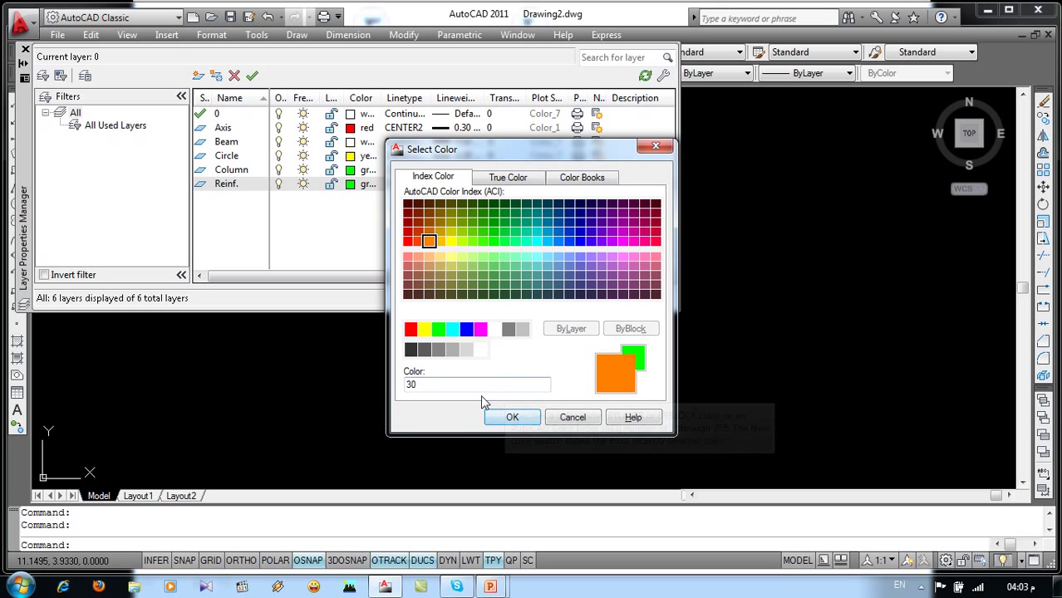
double_click(467, 383)
left_click(419, 241)
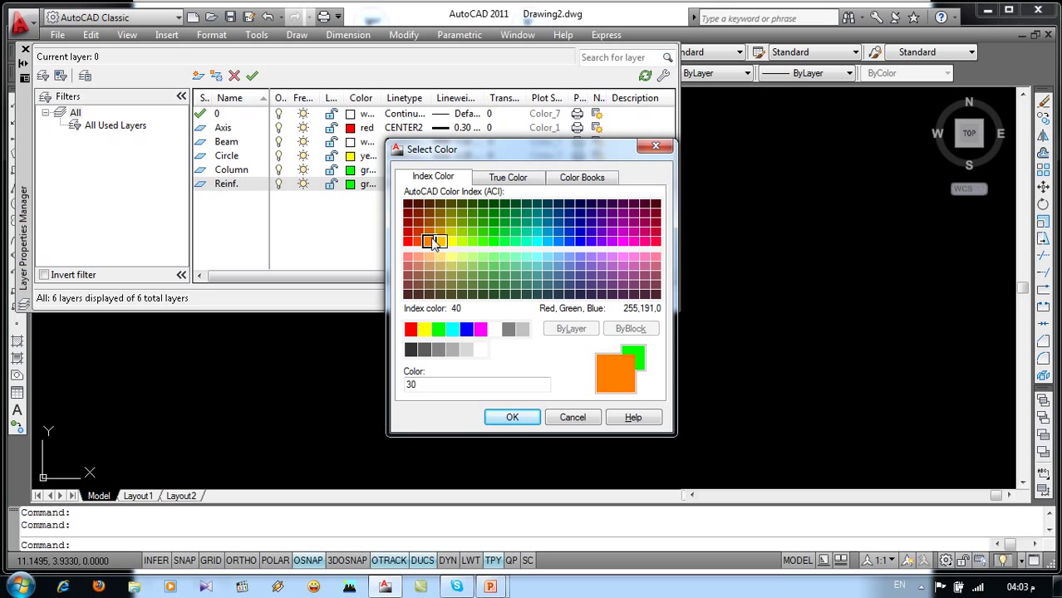
left_click(427, 234)
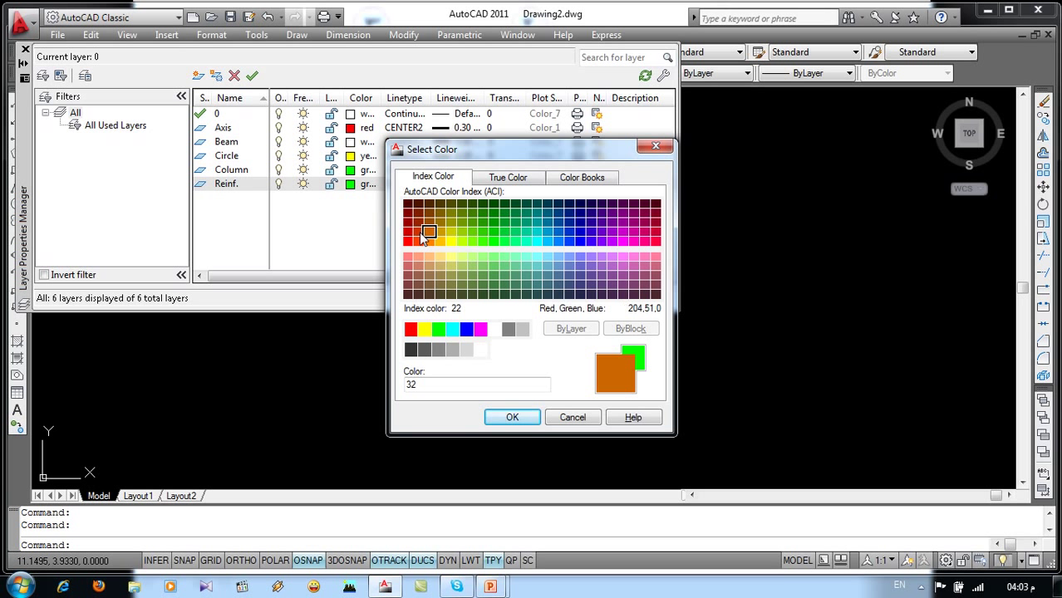
left_click(417, 232)
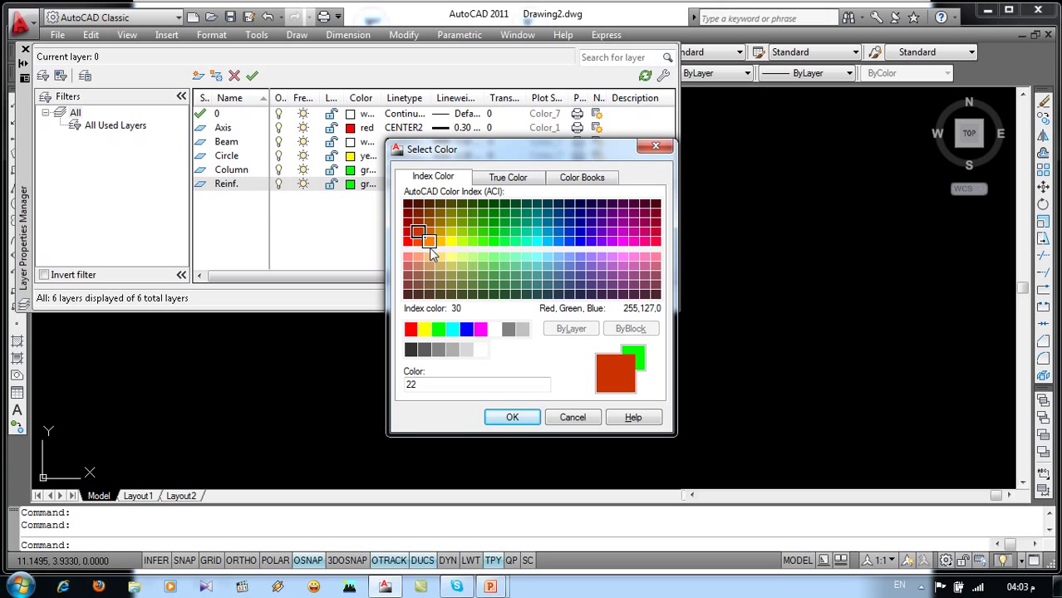
left_click(429, 258)
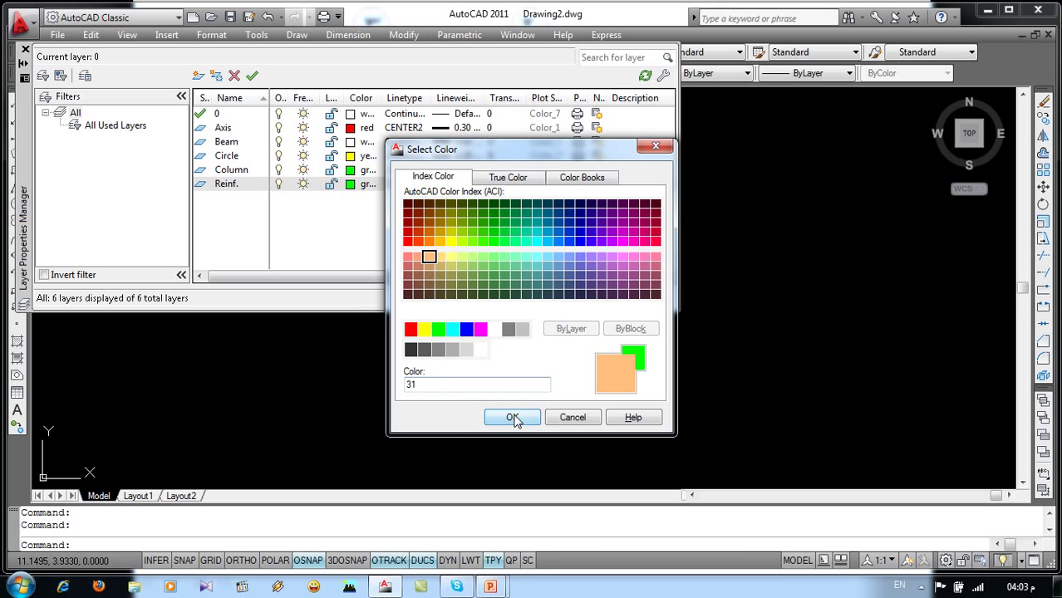
left_click(513, 418)
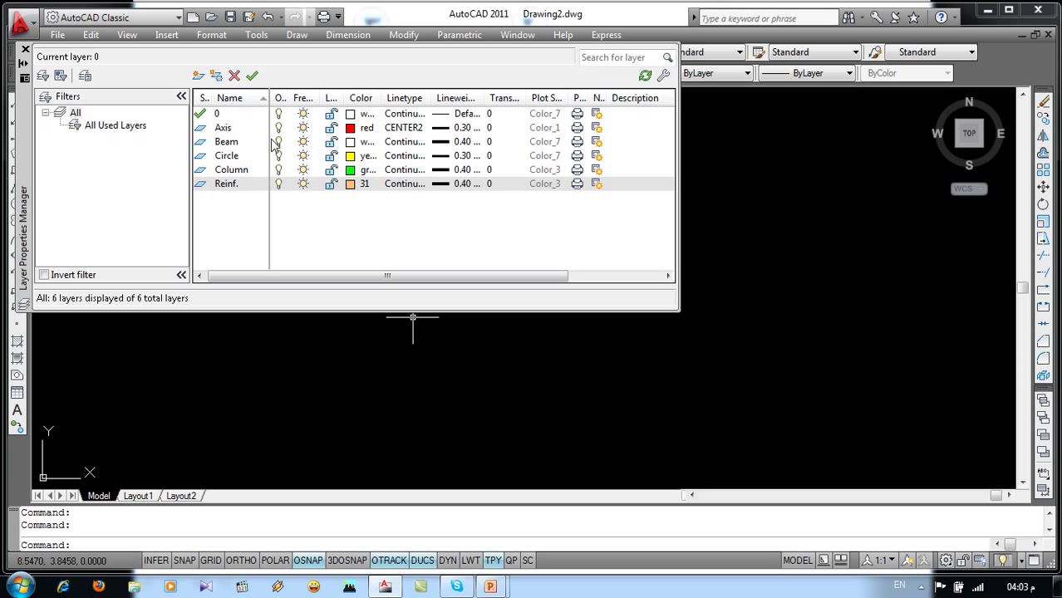
- Add a cyan Dimension layer at 0.30 mm and close the layer manager
left_click(199, 76)
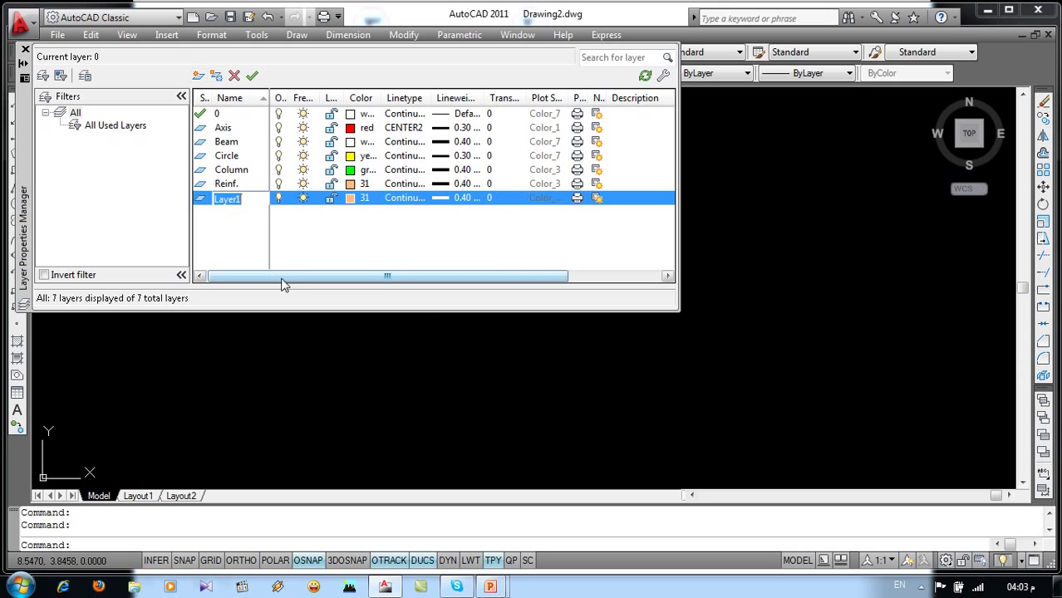
type("Dimension")
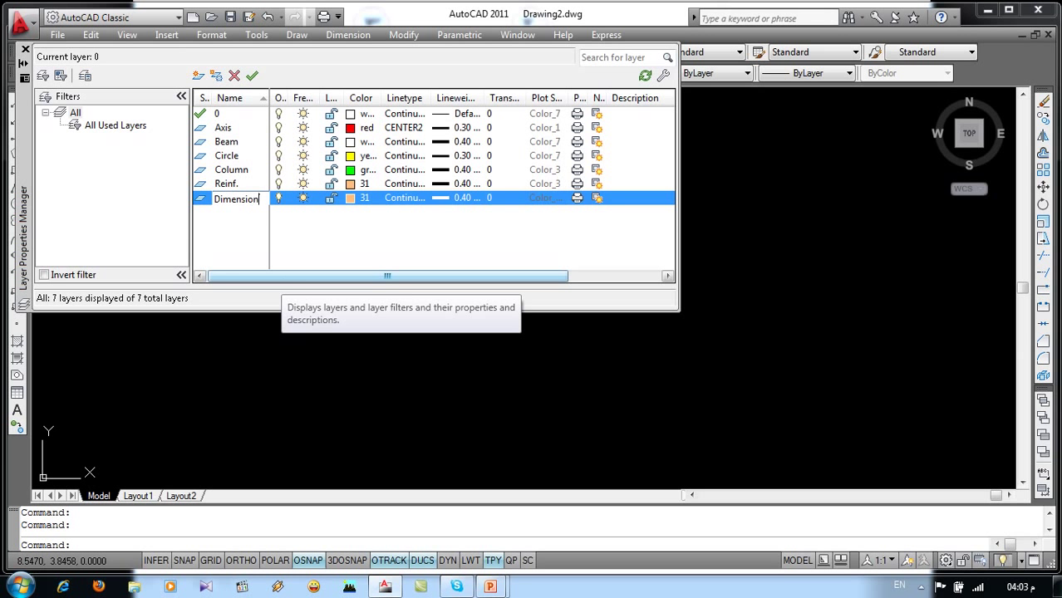
left_click(350, 198)
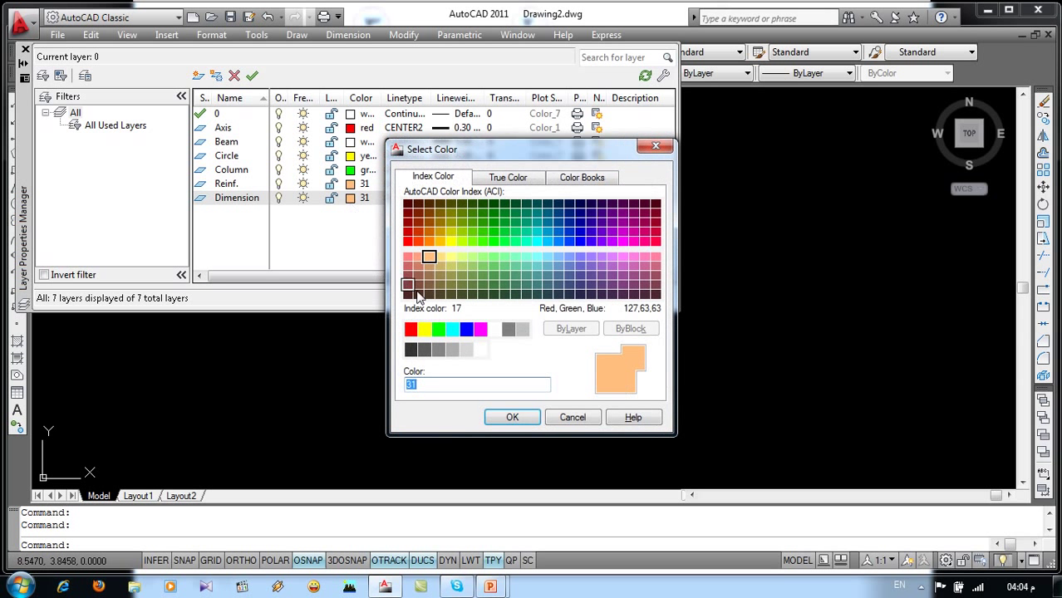
left_click(452, 329)
left_click(515, 417)
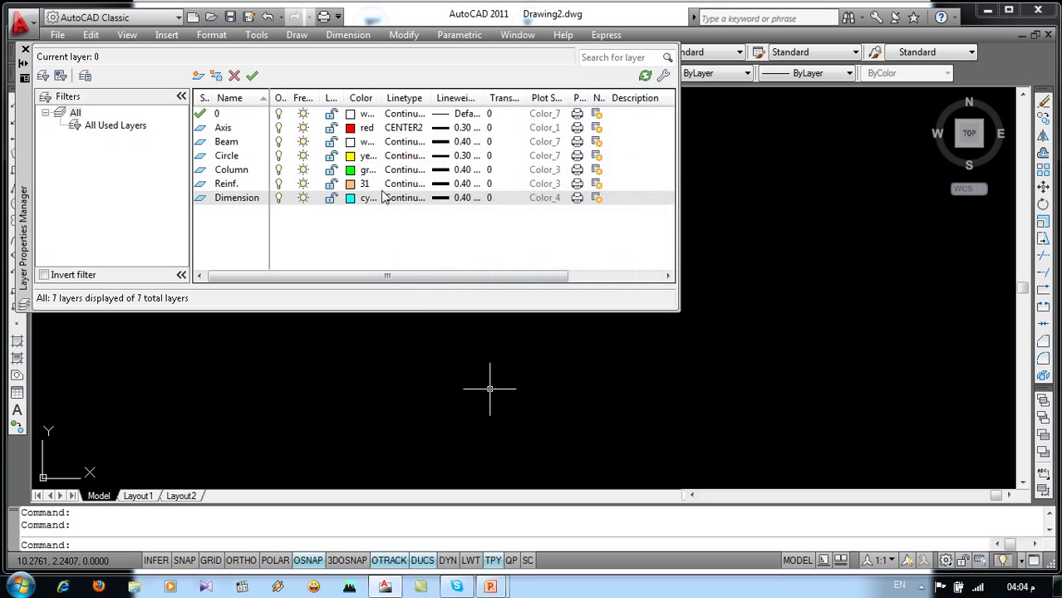
left_click(450, 201)
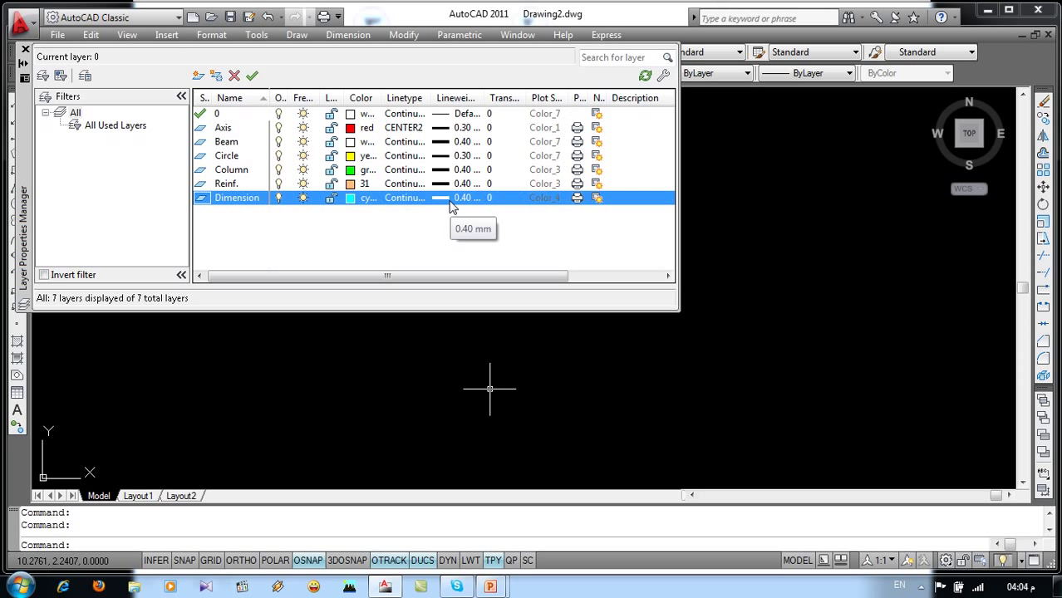
left_click(495, 305)
left_click(465, 404)
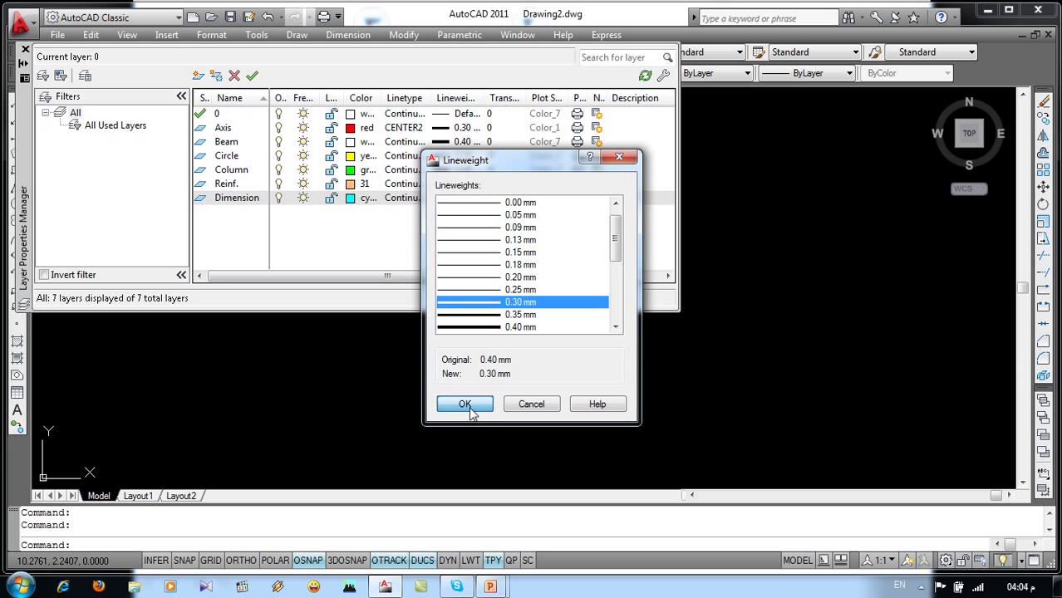
left_click(23, 49)
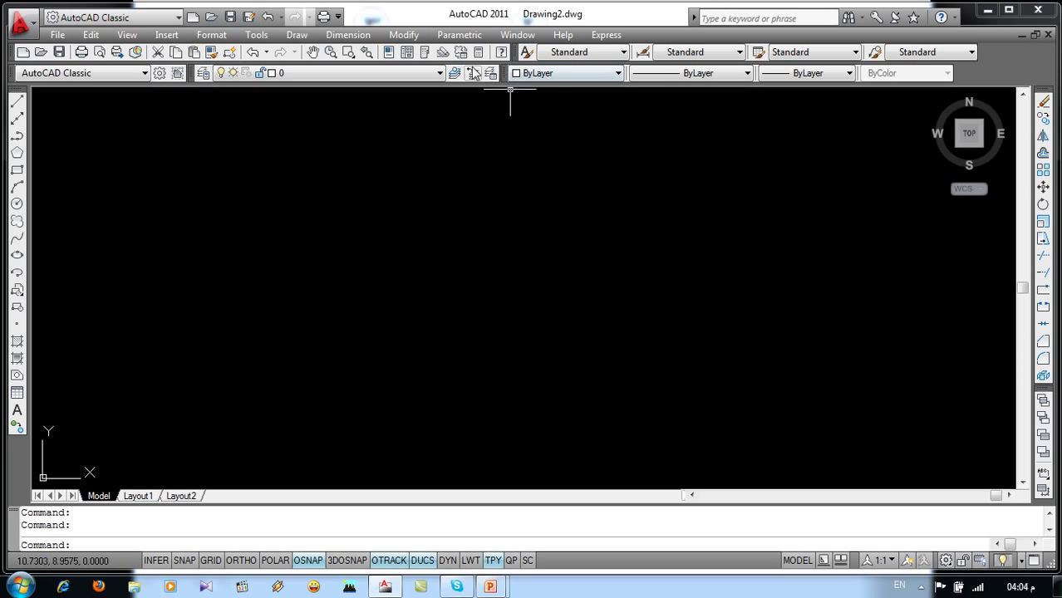
- Make Axis current and draw a long horizontal axis line near the bottom with Ortho on
left_click(440, 74)
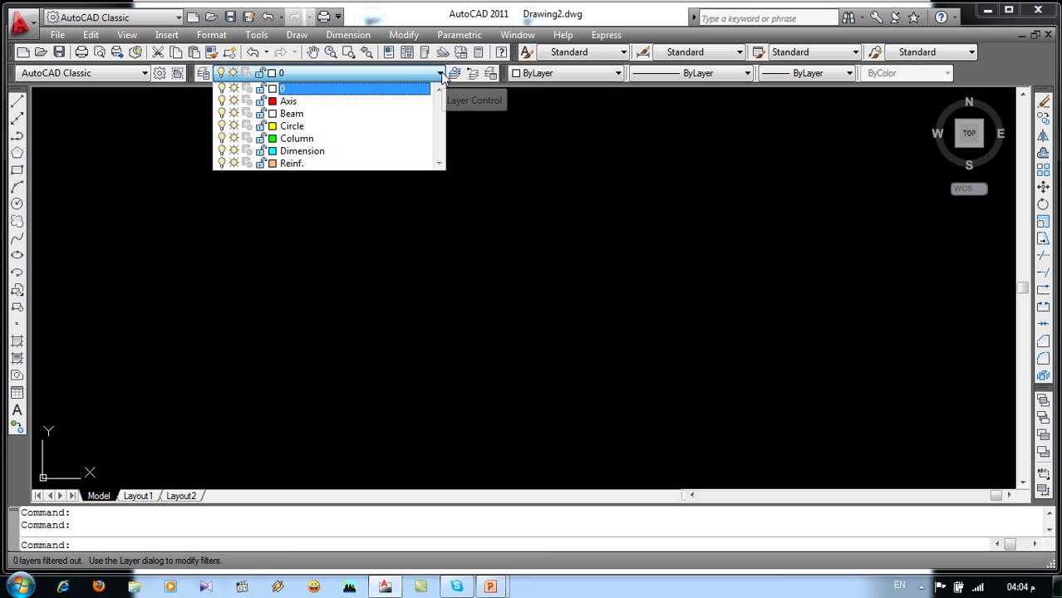
left_click(345, 101)
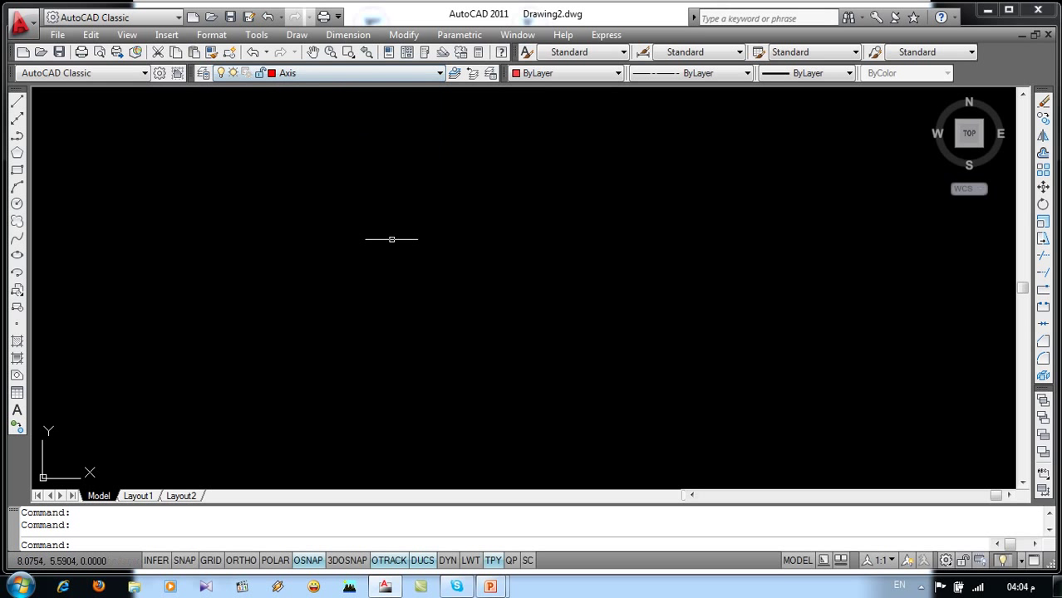
left_click(524, 546)
type("1")
key("Return")
left_click(196, 437)
key("F8")
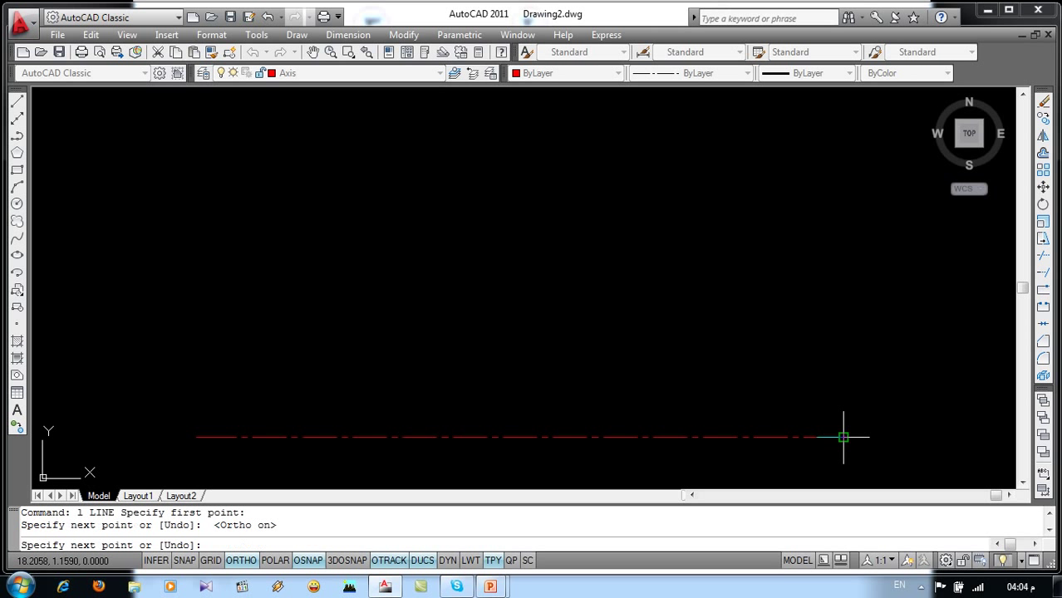
key("Escape")
middle_click_drag(734, 392, 699, 342)
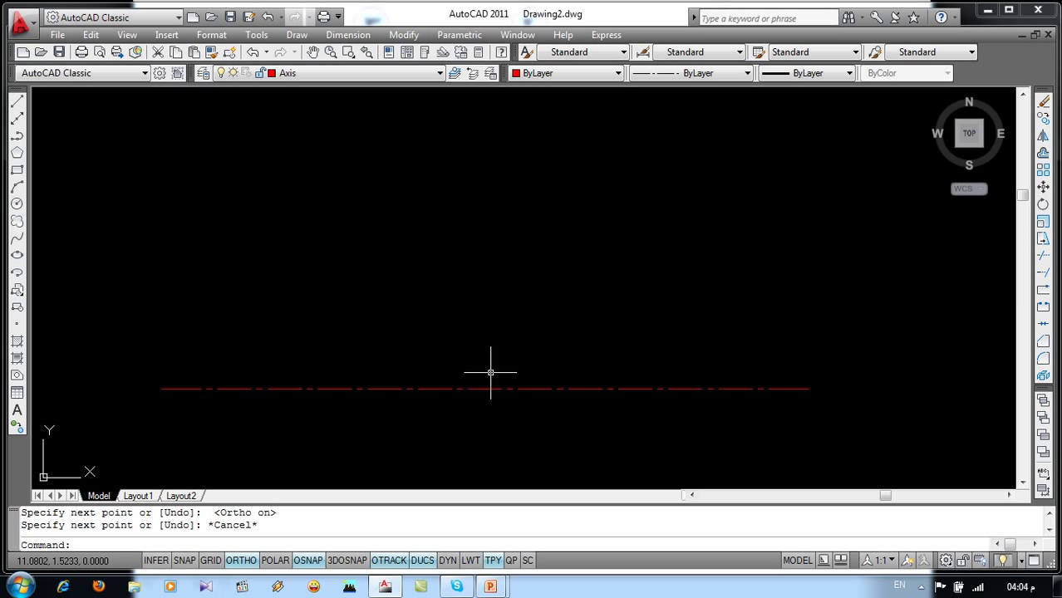
- Hide lineweight display and offset the axis line 2 units upward
left_click(471, 560)
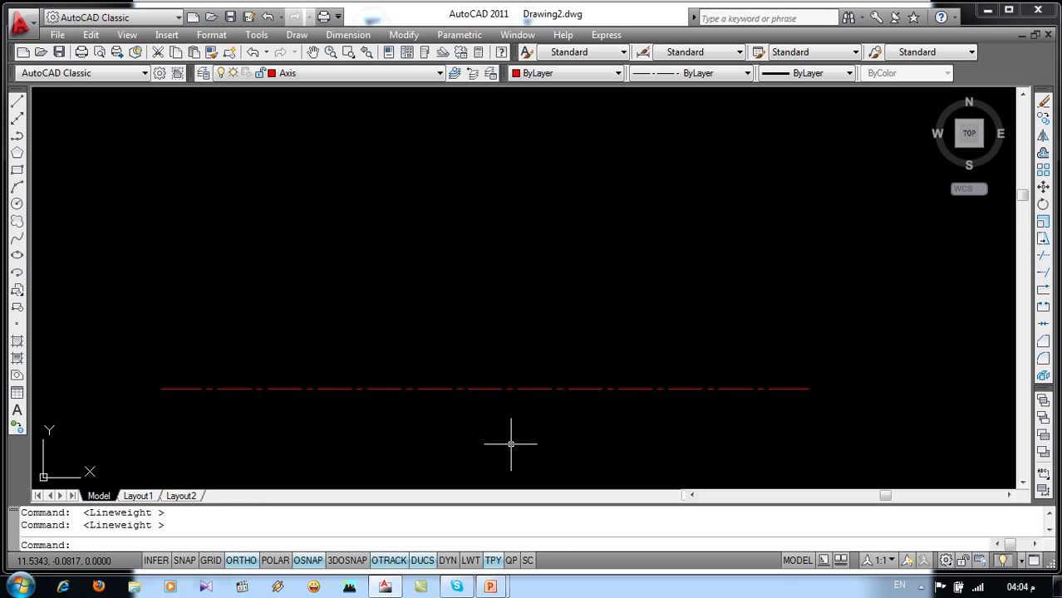
type("o")
key("Return")
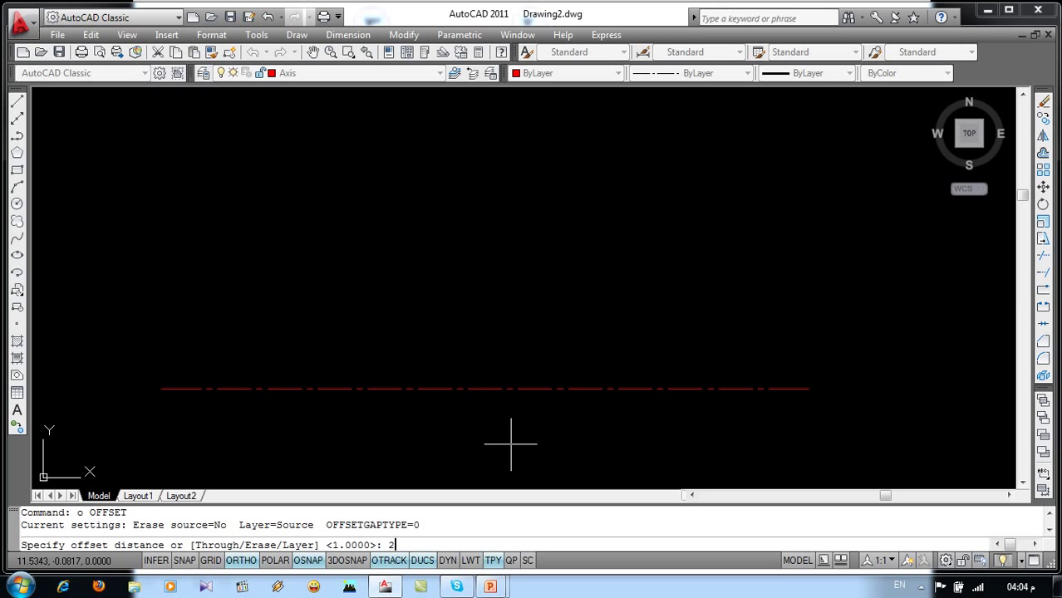
key("Return")
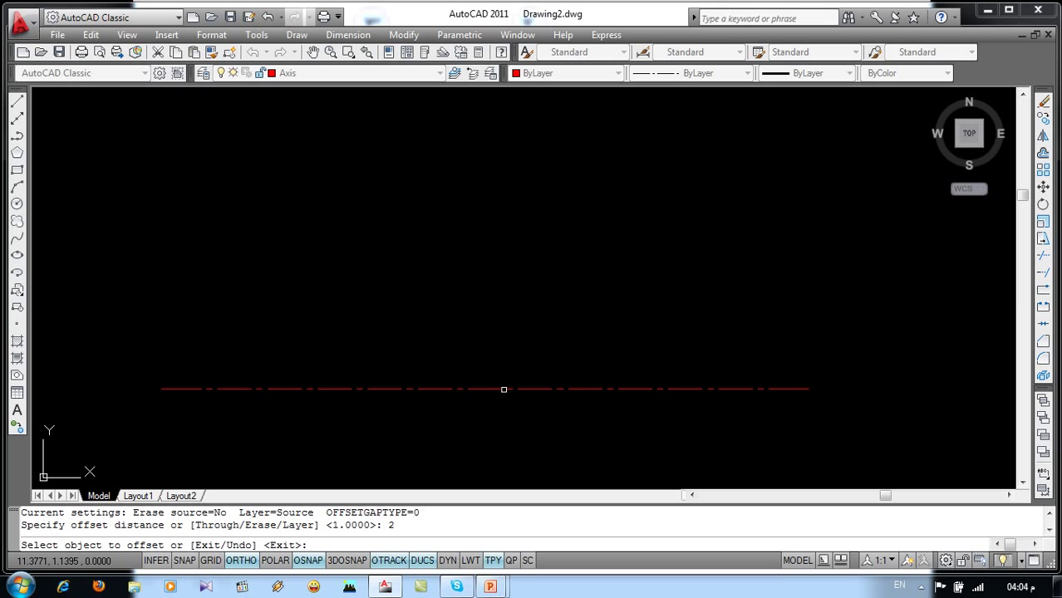
left_click(499, 370)
left_click(489, 390)
left_click(482, 322)
key("Escape")
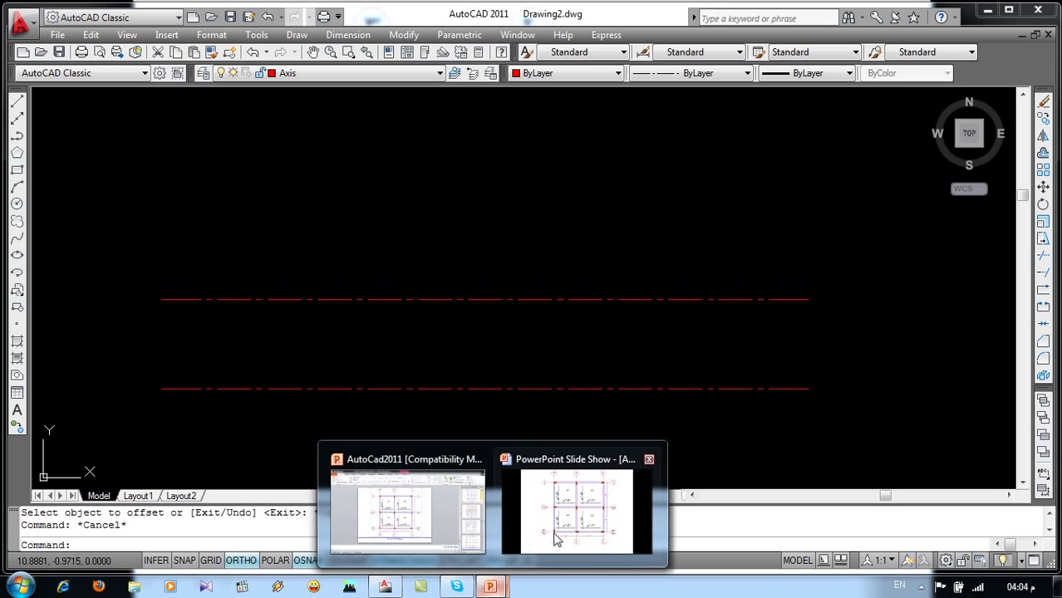
- After checking the reference slide, offset two more horizontal axes 5 units above the top line
left_click(565, 536)
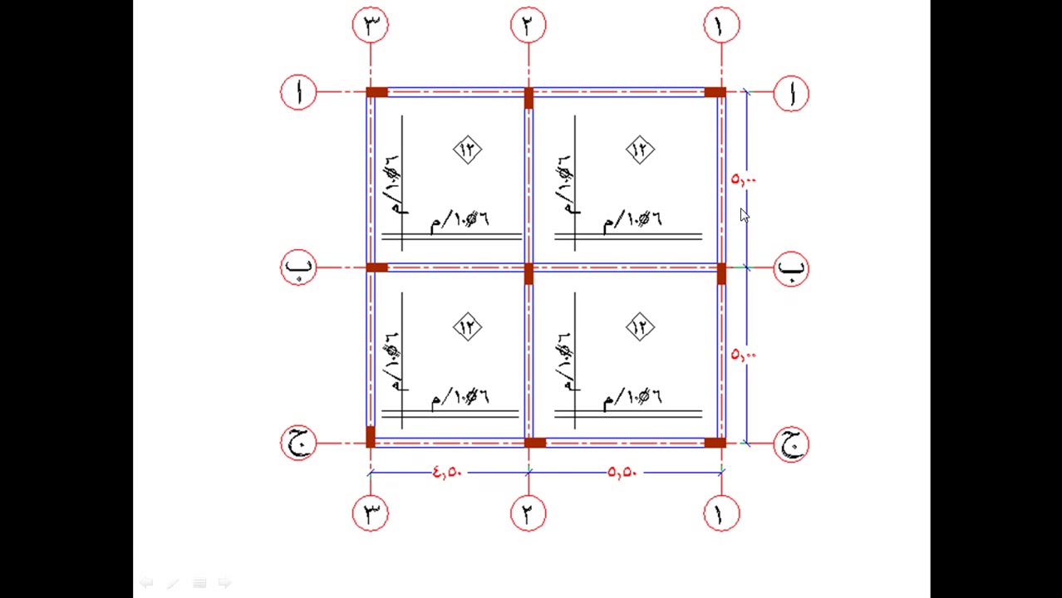
key("alt+Tab")
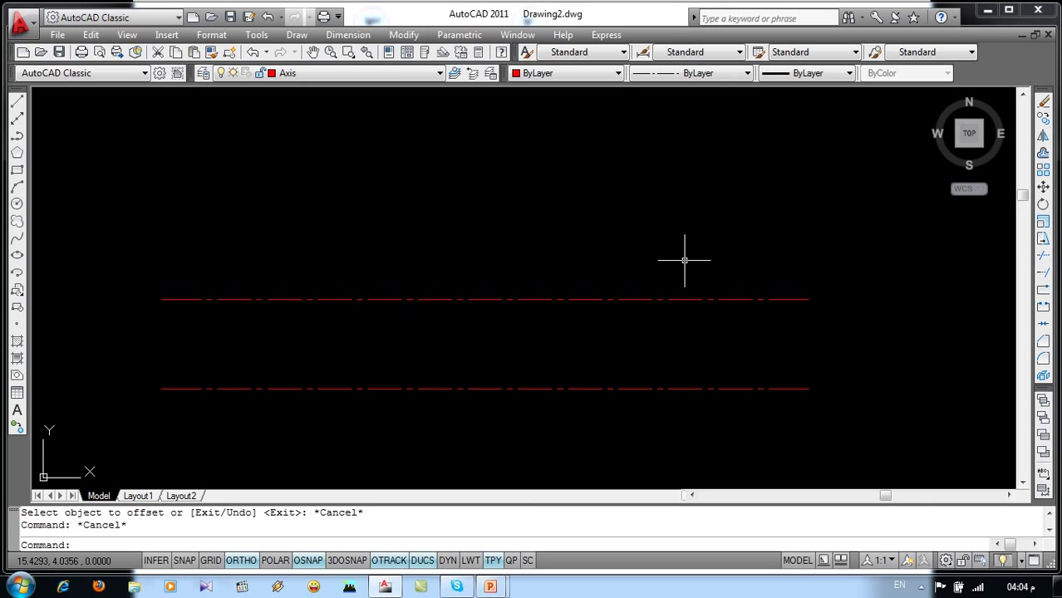
key("Return")
type("5")
key("Return")
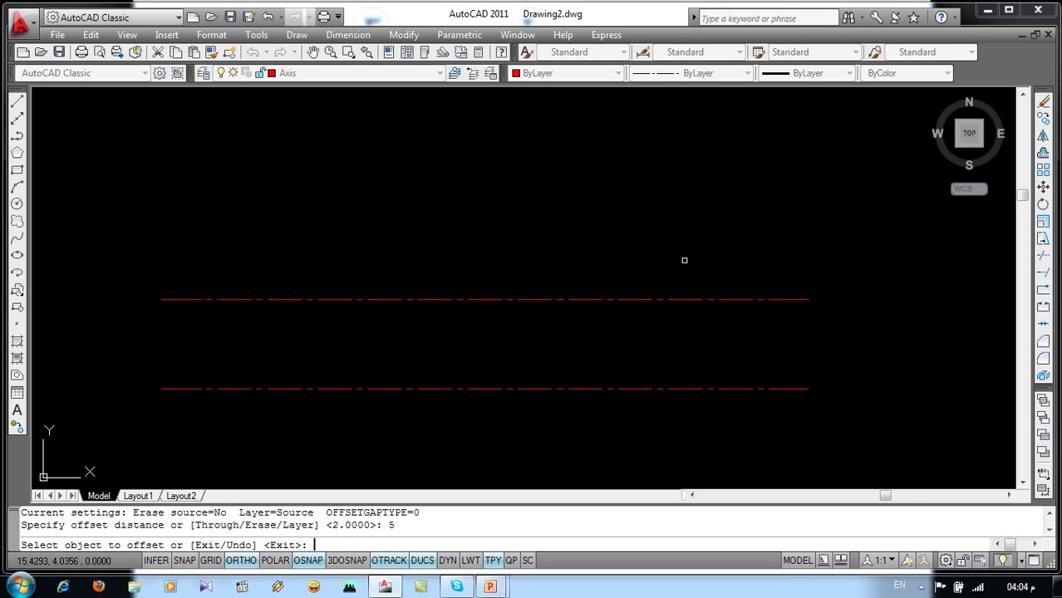
left_click(648, 297)
left_click(623, 221)
scroll(625, 222, "down", 4)
middle_click_drag(626, 223, 647, 286)
left_click(633, 251)
left_click(613, 195)
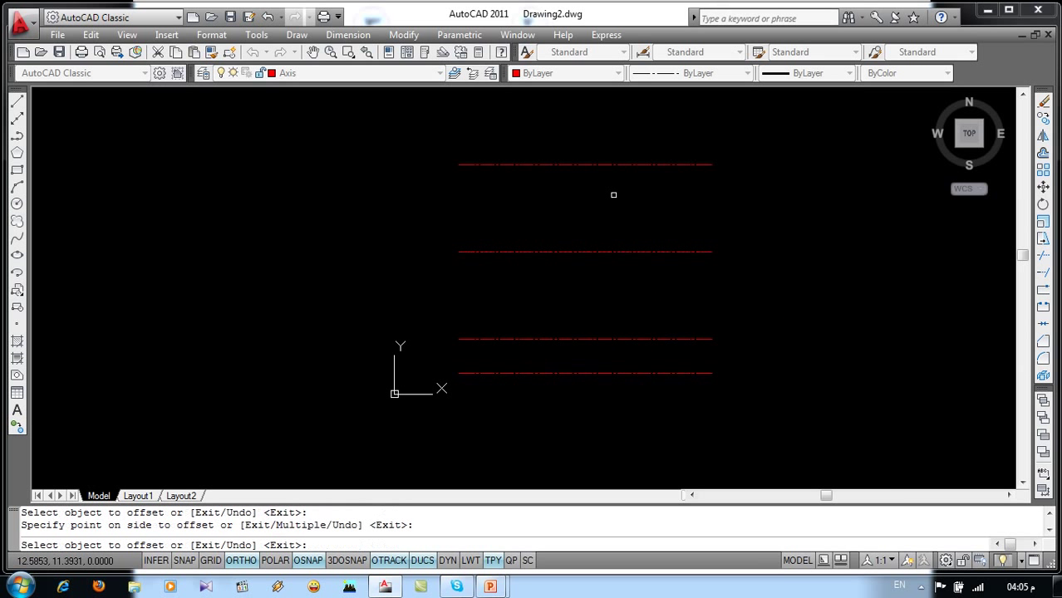
key("Escape")
key("Escape")
key("Escape")
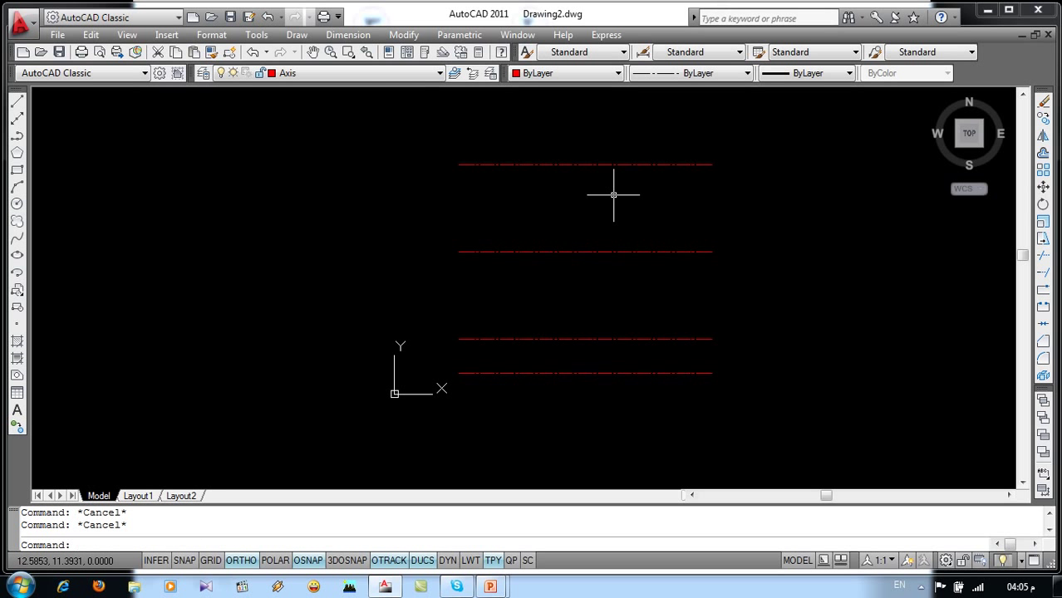
type("o")
- Add a final horizontal axis 2 units above the topmost line
key("Return")
type("2")
key("Return")
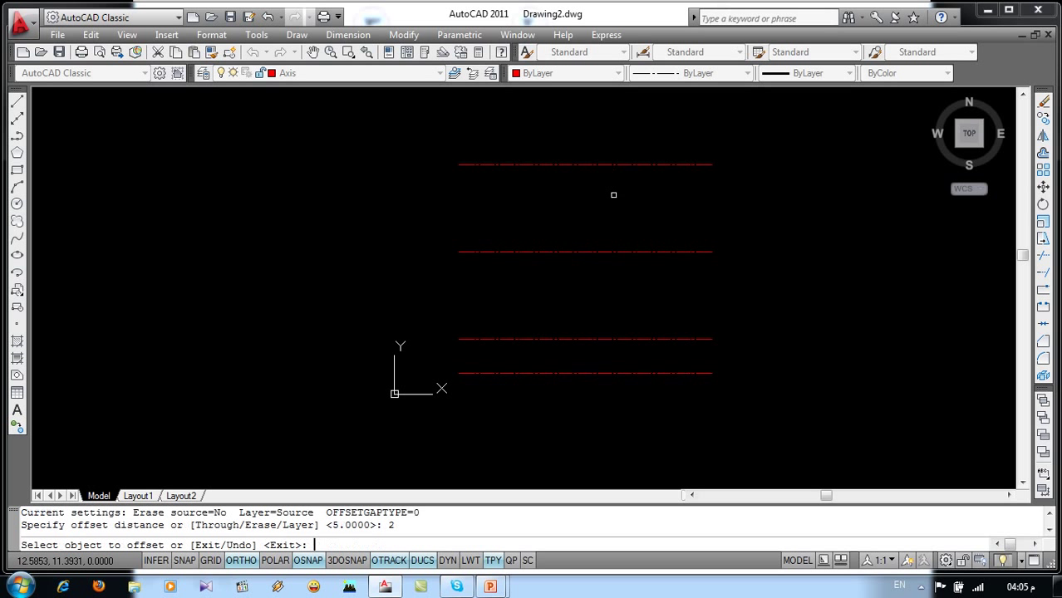
left_click(594, 164)
left_click(575, 120)
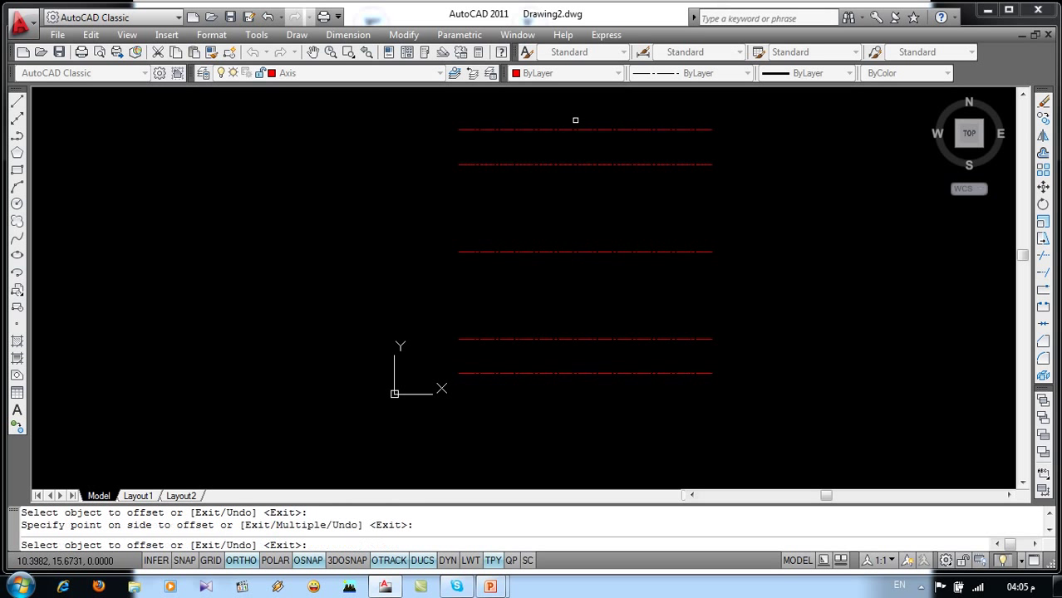
key("Escape")
key("Escape")
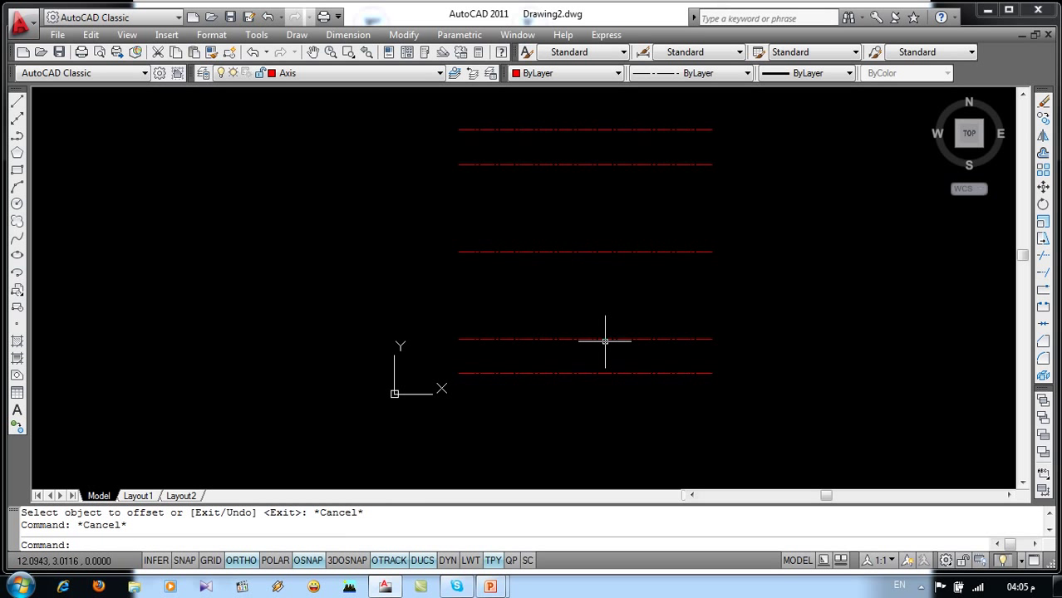
type("l")
key("Return")
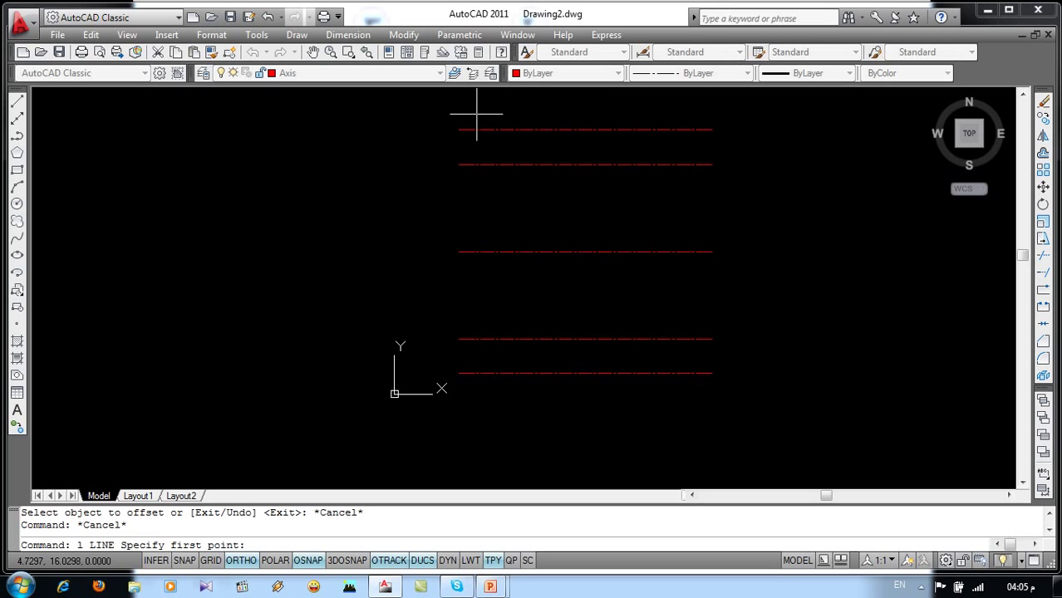
- Draw a vertical axis line at the grid's left and offset a copy 2 units right
left_click(477, 114)
left_click(477, 411)
key("Return")
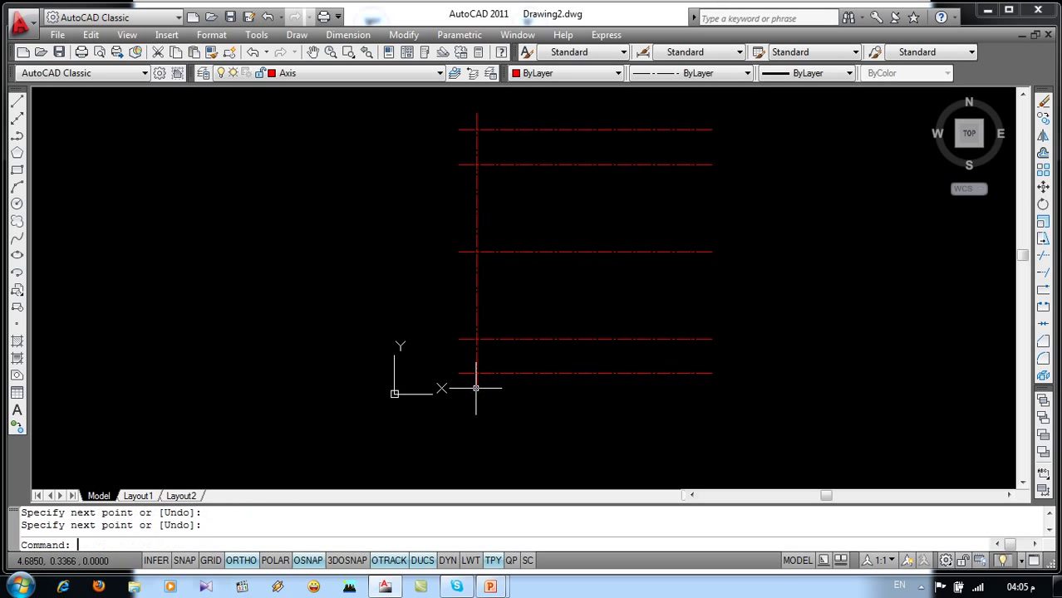
type("o")
key("Return")
key("Return")
left_click(476, 307)
left_click(568, 297)
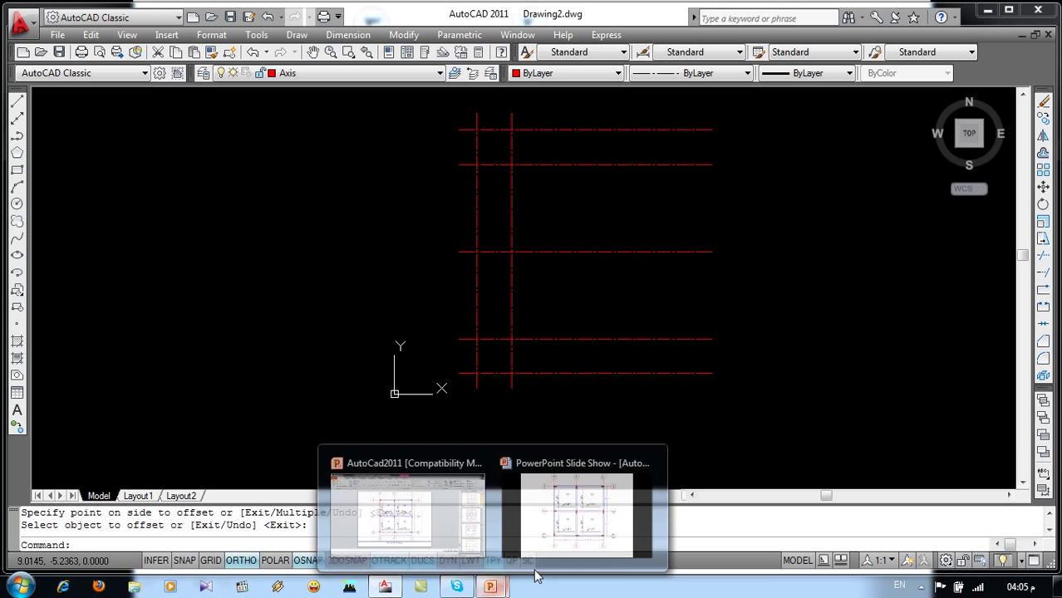
mouse_move(491, 587)
left_click(572, 511)
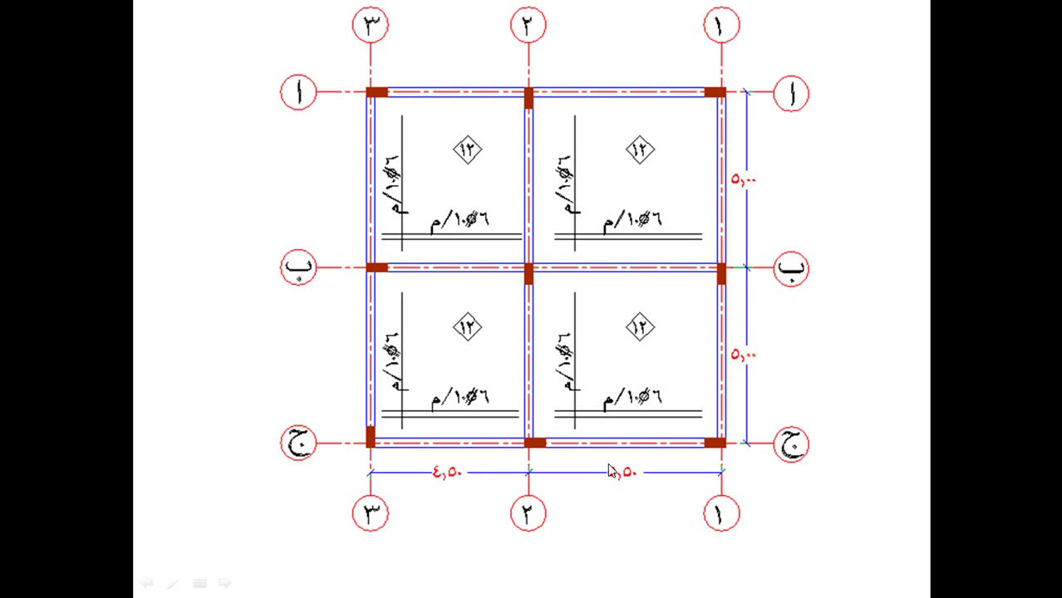
key("alt+Tab")
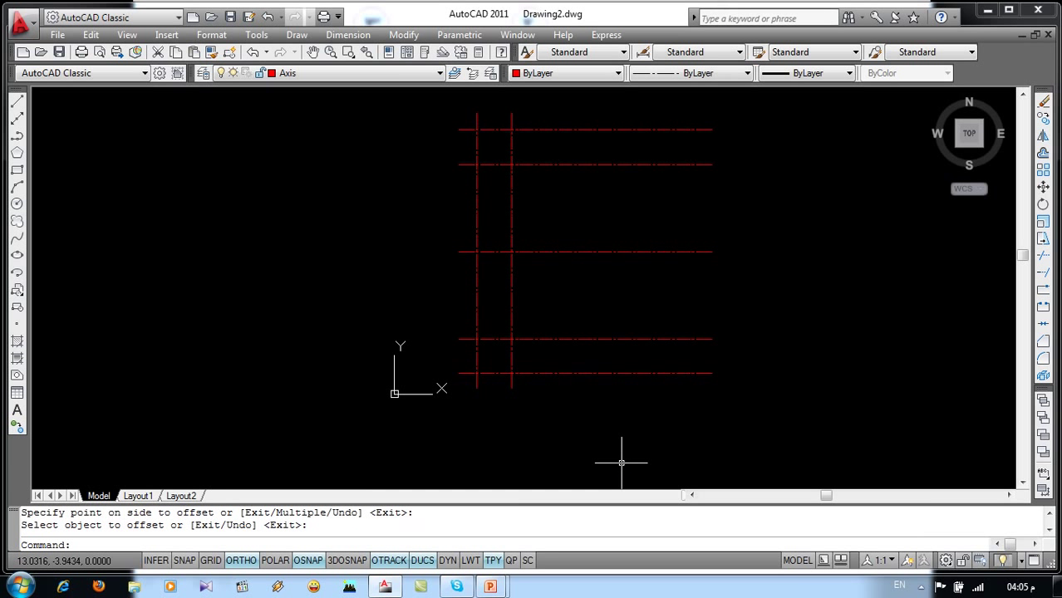
- Offset the second vertical axis 4.5 units to the right
key("Return")
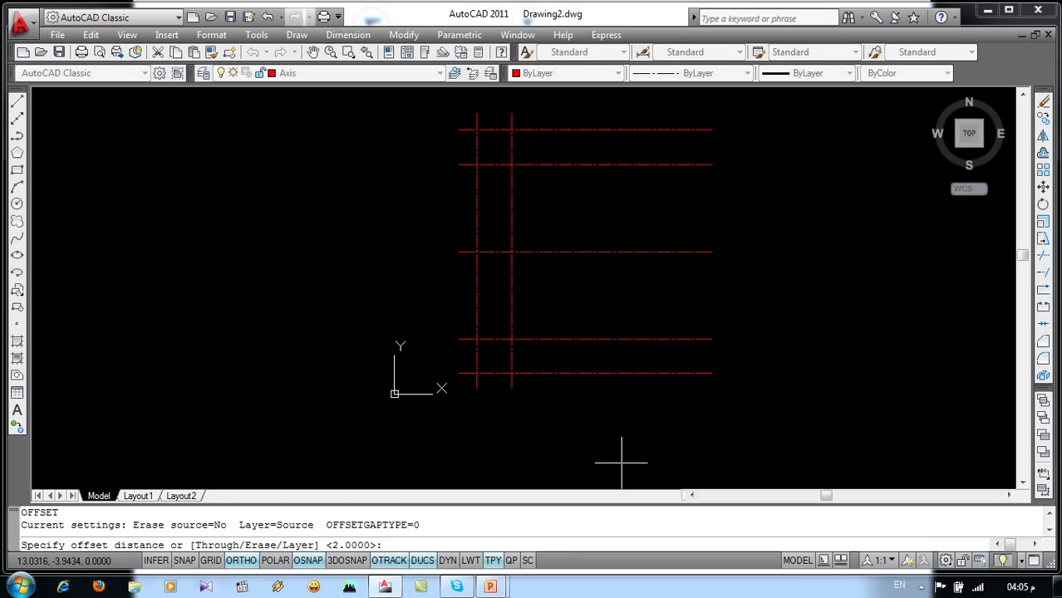
type("4.5")
key("Return")
left_click(512, 285)
left_click(554, 293)
key("Escape")
key("Escape")
key("Escape")
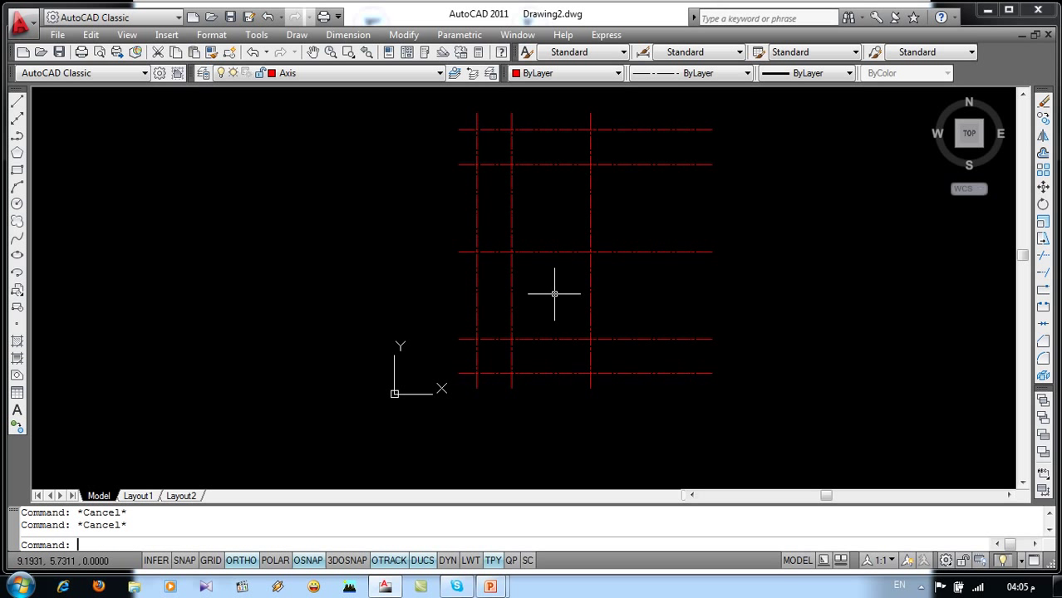
- Offset two more vertical axes 5.5 and then 2 units to the right
key("Return")
type("5.")
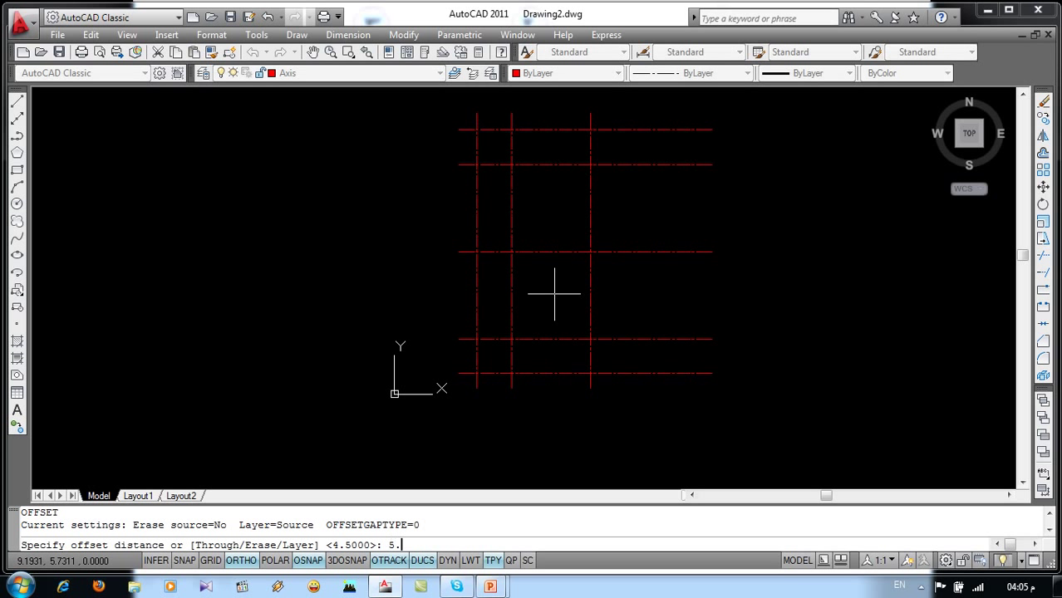
type("5")
key("Return")
left_click(593, 277)
left_click(660, 275)
key("Escape")
key("Escape")
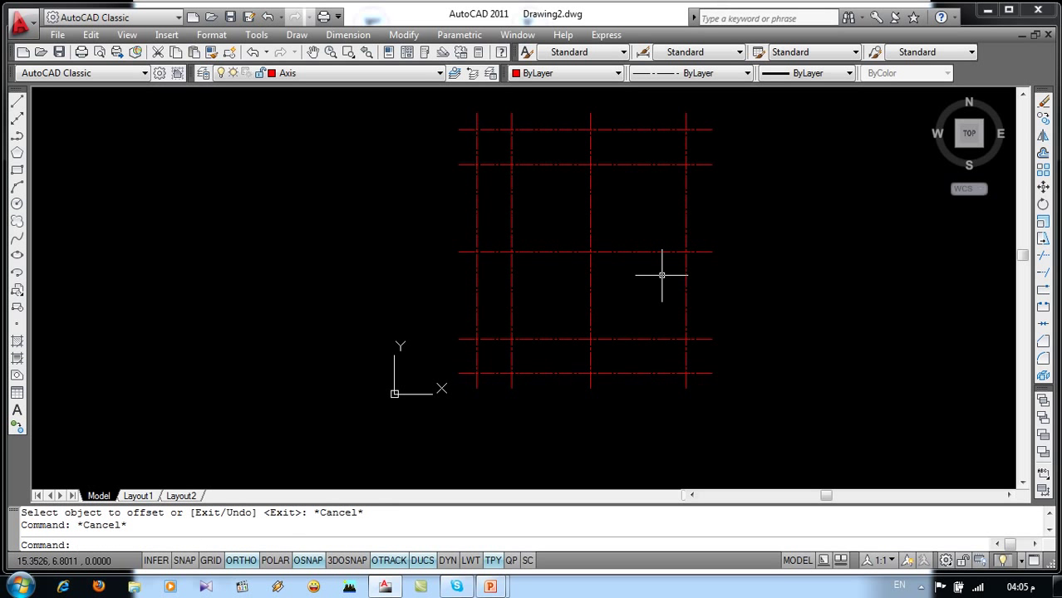
type("o")
key("Return")
type("2")
key("Return")
left_click(685, 279)
left_click(717, 291)
key("Escape")
key("Escape")
- Extend the horizontal axis lines to the rightmost vertical line
key("Return")
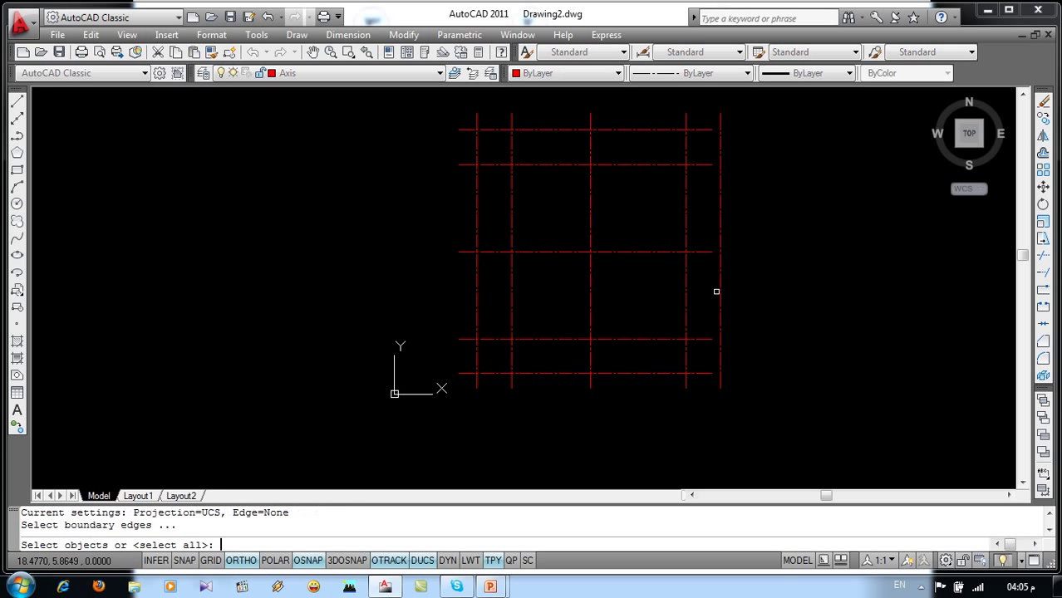
left_click(721, 283)
left_click(721, 282)
key("Return")
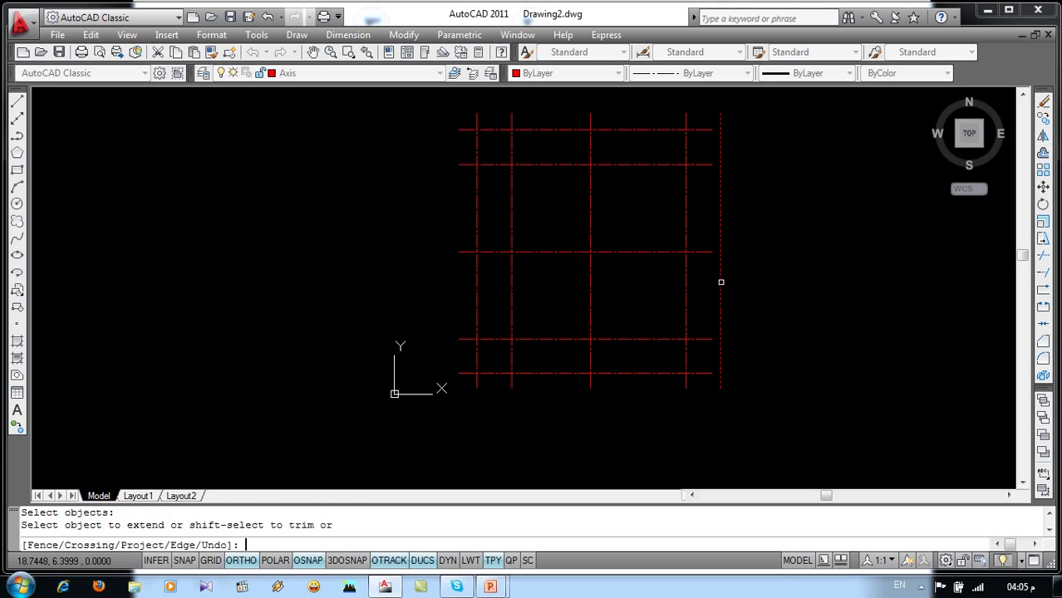
left_click(715, 108)
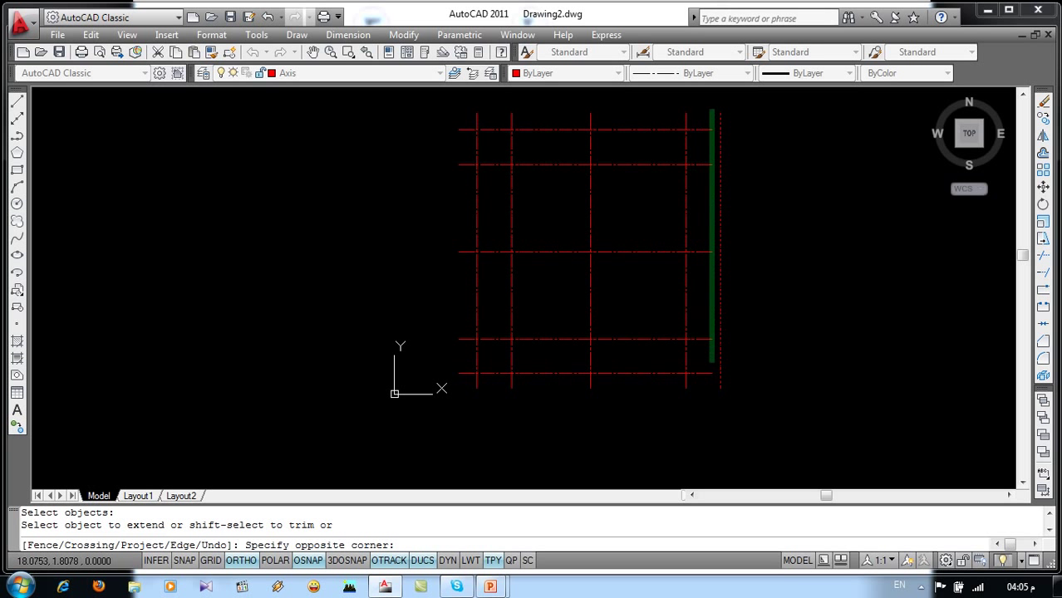
left_click(707, 380)
key("Return")
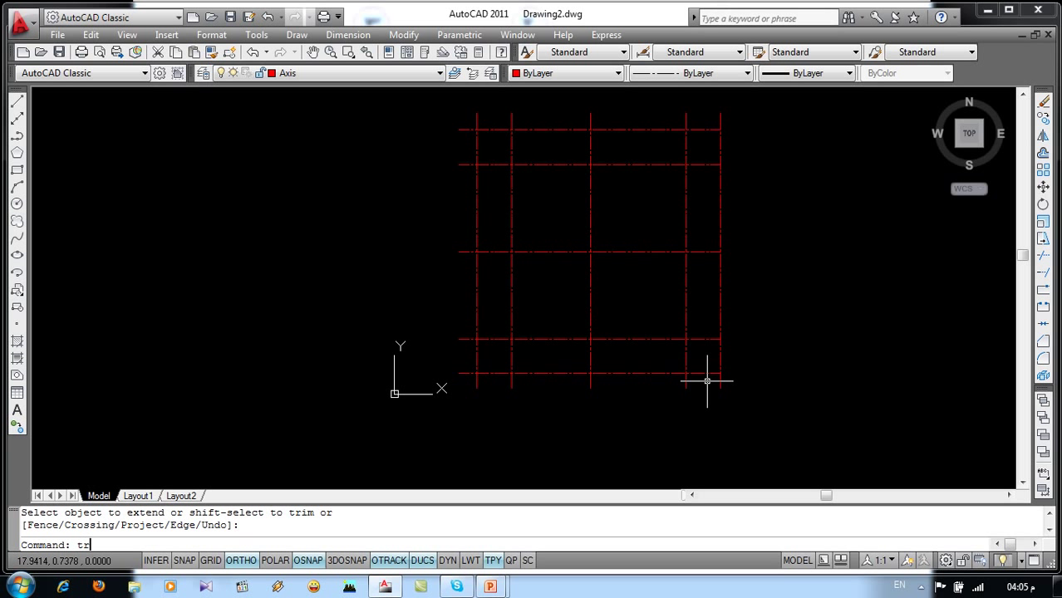
- Trim the top, left and bottom overhangs of the axis lines
key("Return")
key("Return")
left_click(739, 109)
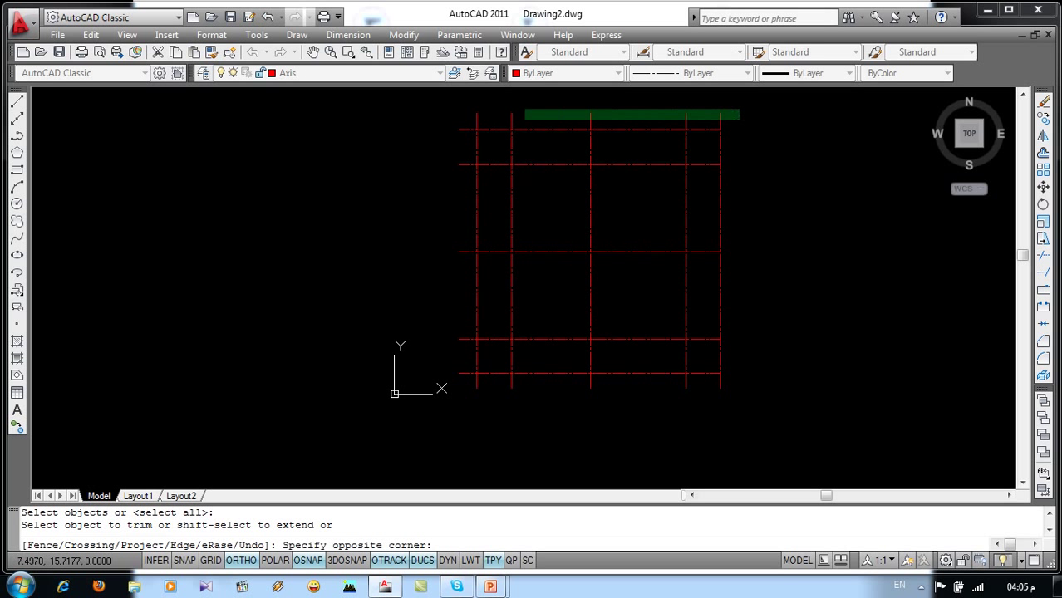
left_click(472, 117)
left_click(463, 119)
left_click(409, 392)
left_click(756, 386)
left_click(370, 423)
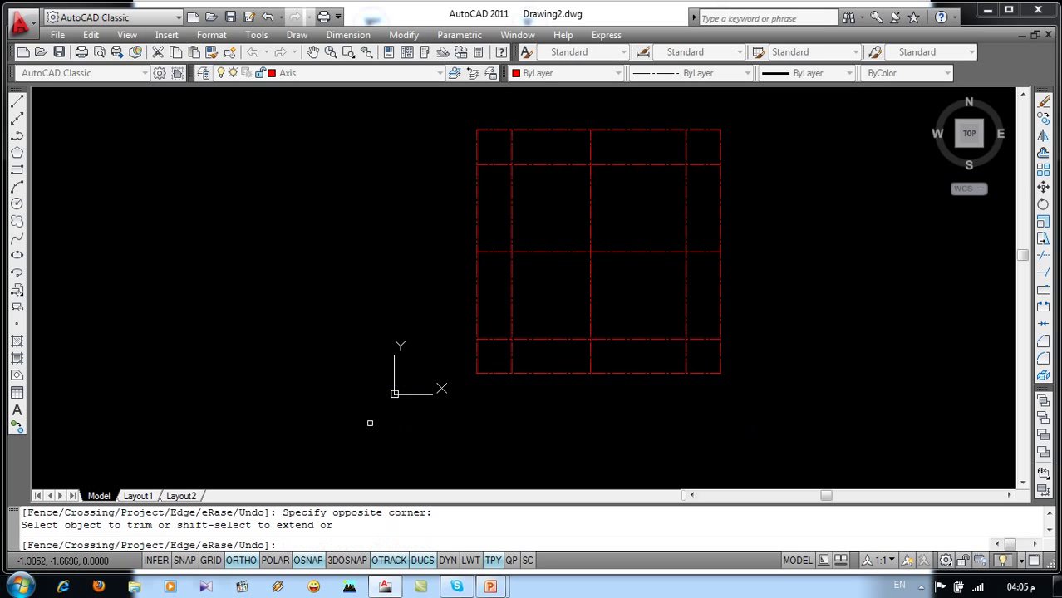
key("Return")
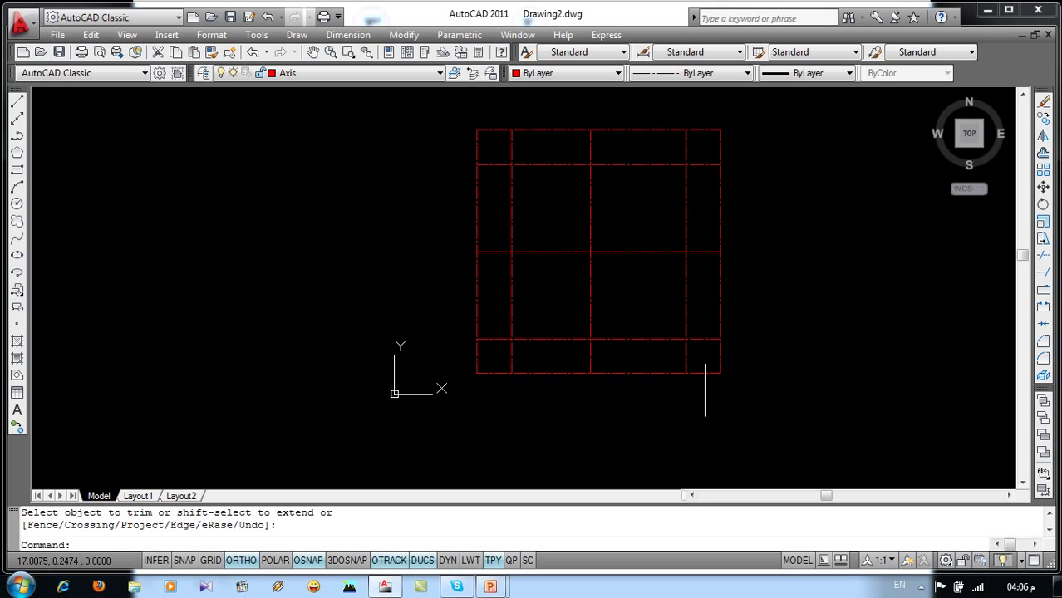
- Delete the four outer border axis lines and recenter the view on the grid
left_click(475, 306)
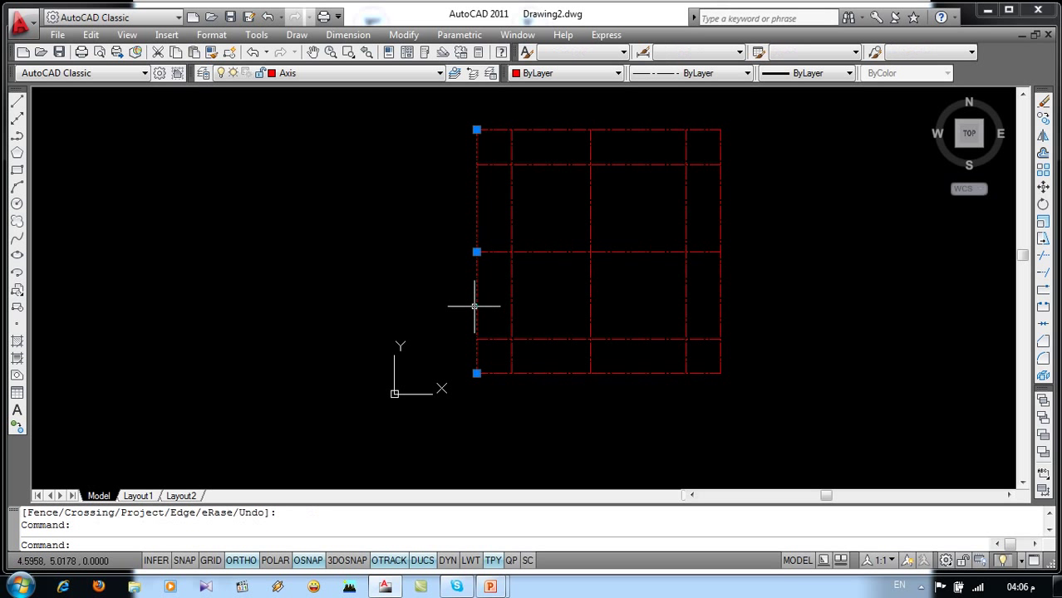
left_click(555, 373)
left_click(719, 283)
left_click(640, 130)
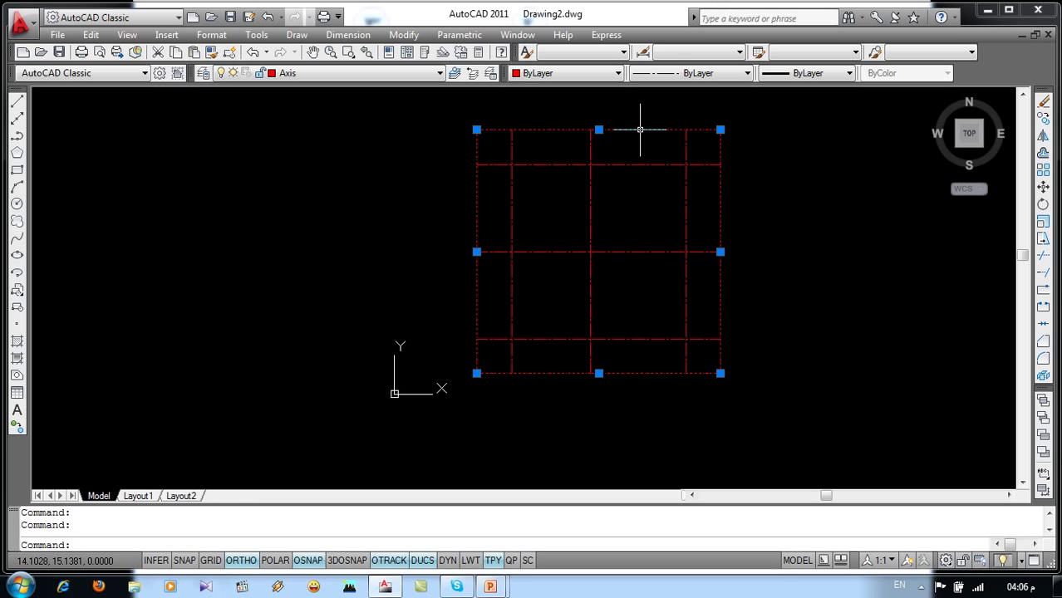
key("Delete")
middle_click_drag(699, 154, 598, 200)
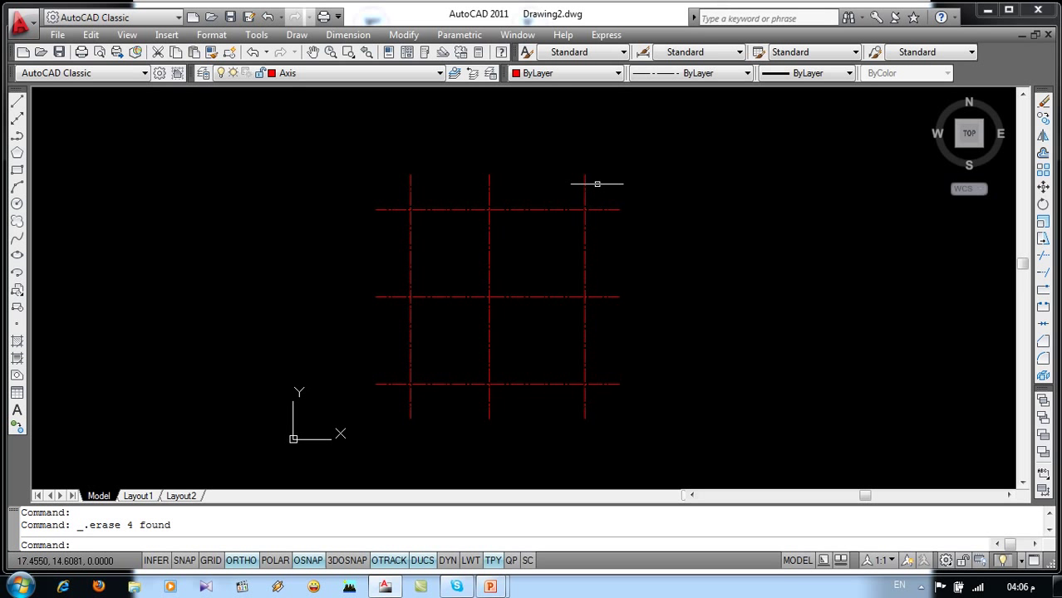
left_click(438, 73)
- Make Circle the current layer and draw a radius 0.5 circle above-left of the grid
left_click(324, 125)
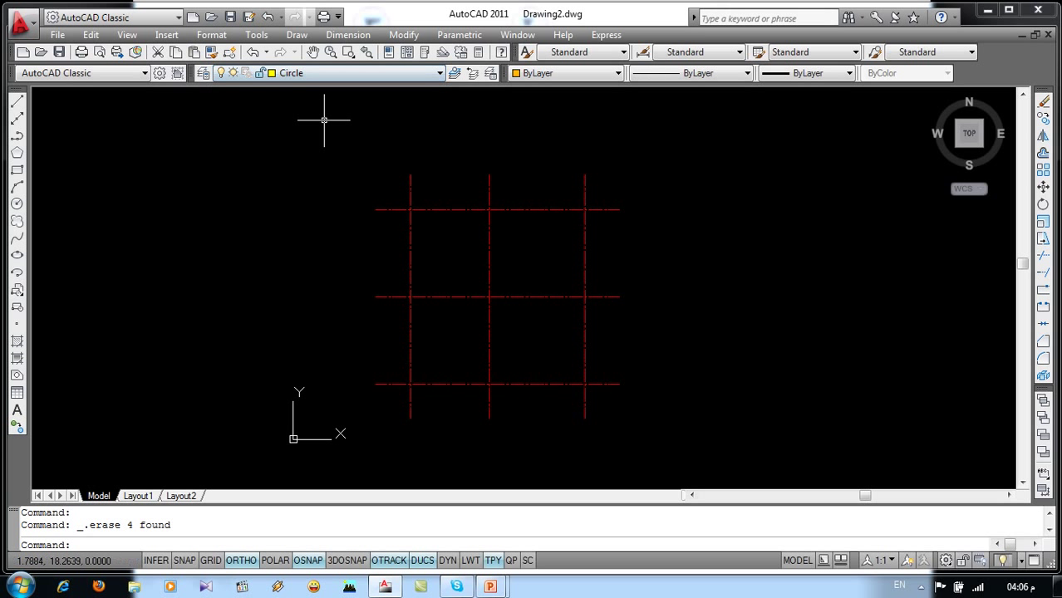
type("c")
key("Return")
left_click(303, 158)
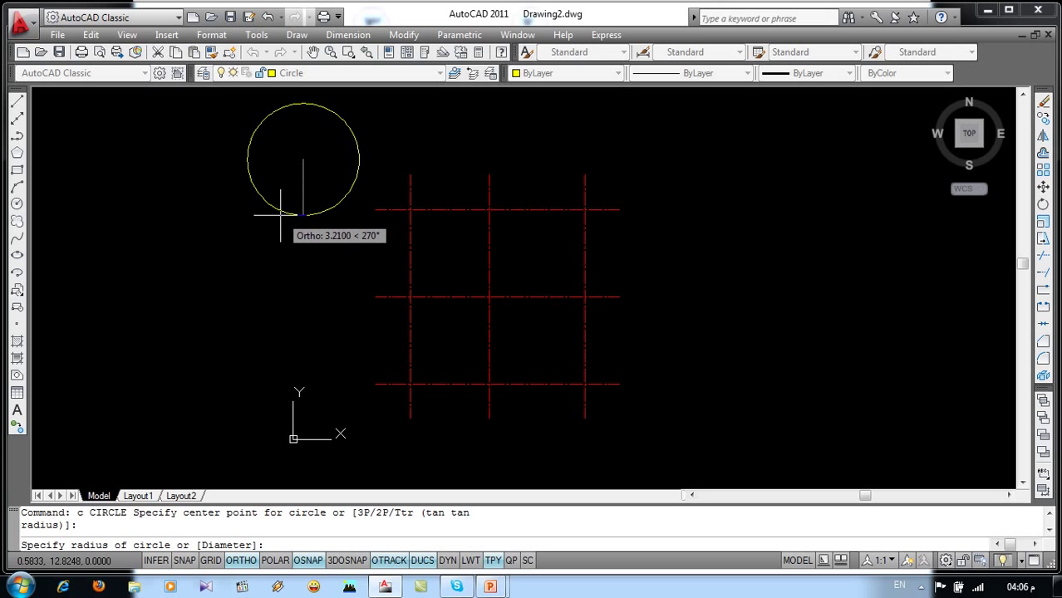
type(".5")
key("Return")
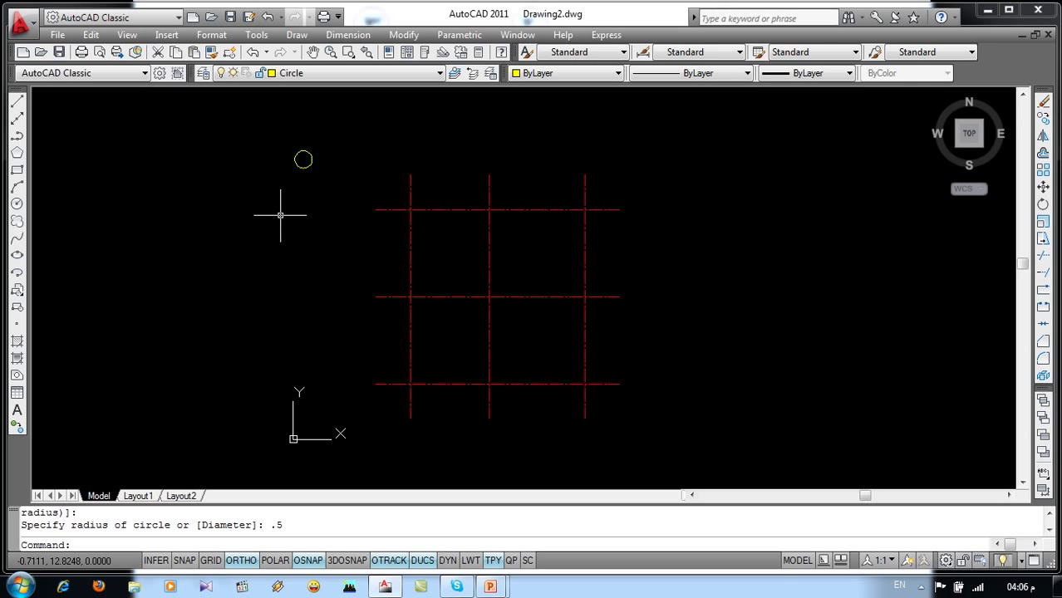
scroll(297, 163, "up", 3)
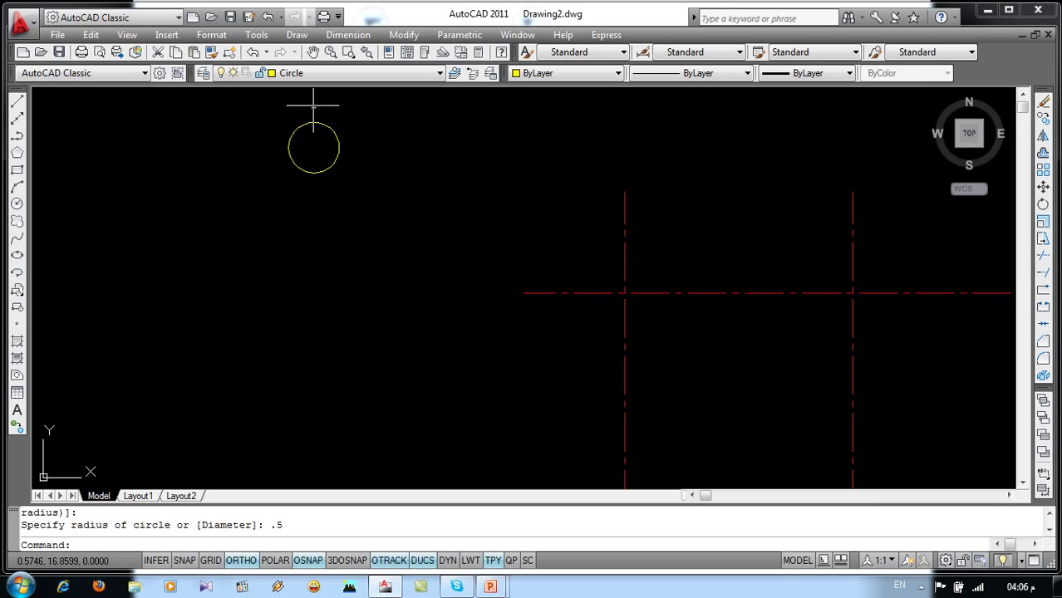
left_click(211, 34)
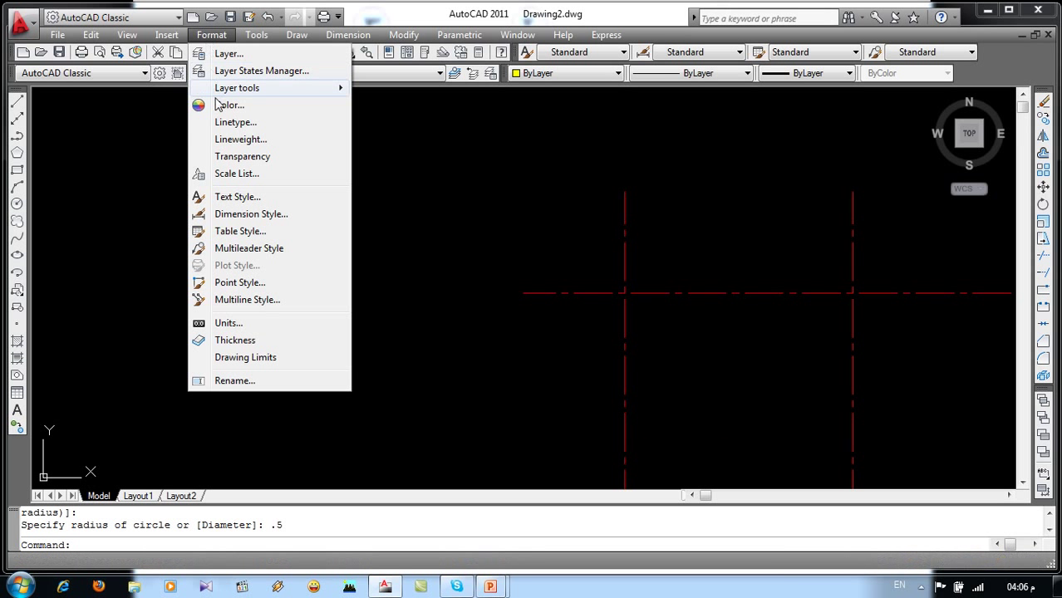
- Add text style 'A' using the xarab.shx font and apply it
left_click(223, 200)
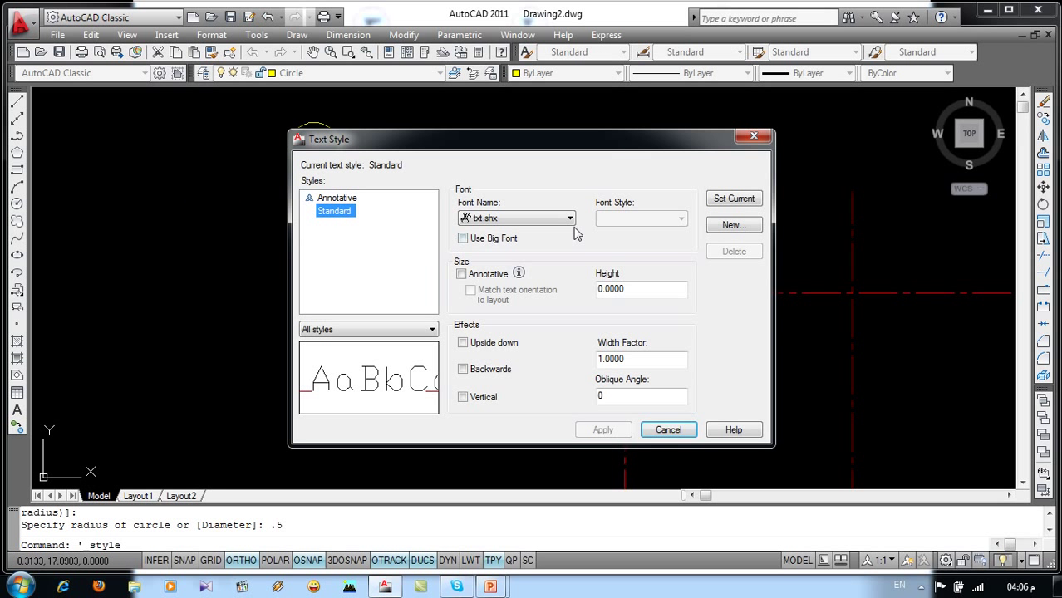
left_click(733, 226)
type("A")
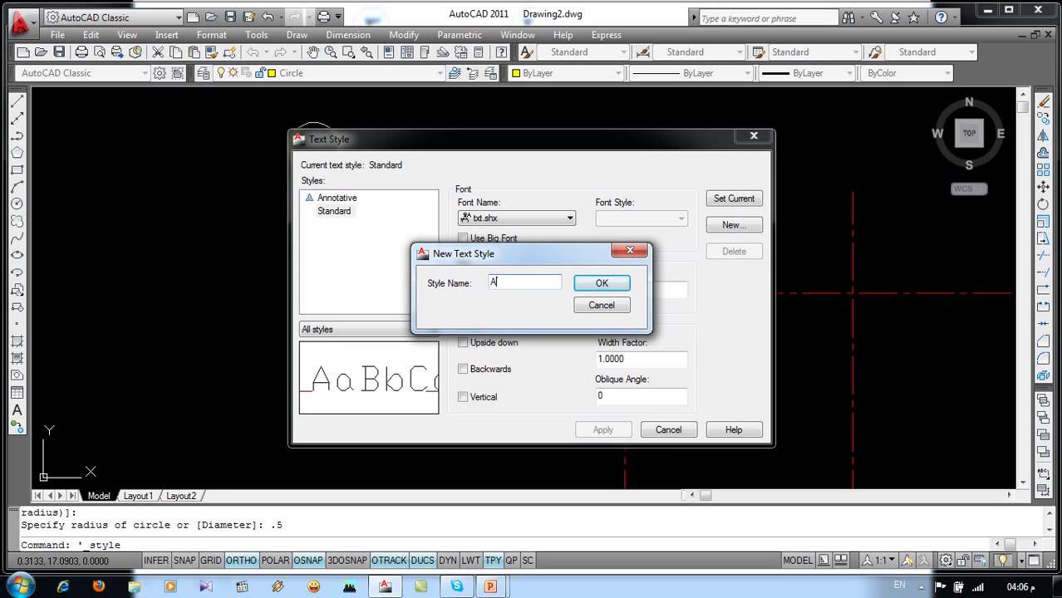
left_click(613, 284)
left_click(570, 217)
key("Down")
key("Down")
key("Down")
key("Down")
key("Down")
key("Down")
key("Down")
key("Down")
key("Down")
key("Down")
key("Down")
key("Down")
key("Down")
key("Down")
key("Down")
key("Down")
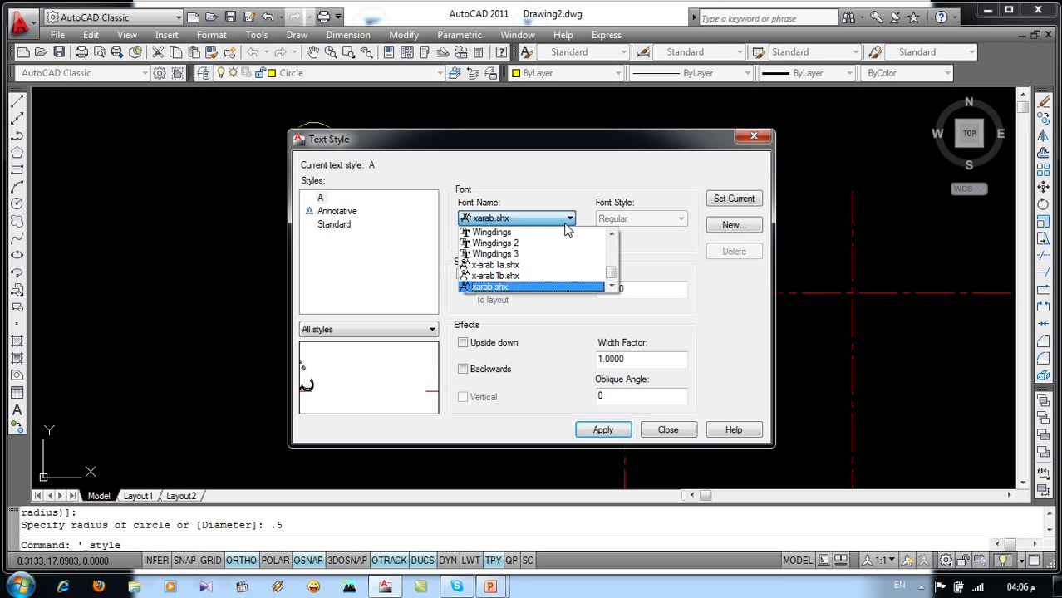
left_click(519, 289)
left_click(604, 430)
left_click(668, 430)
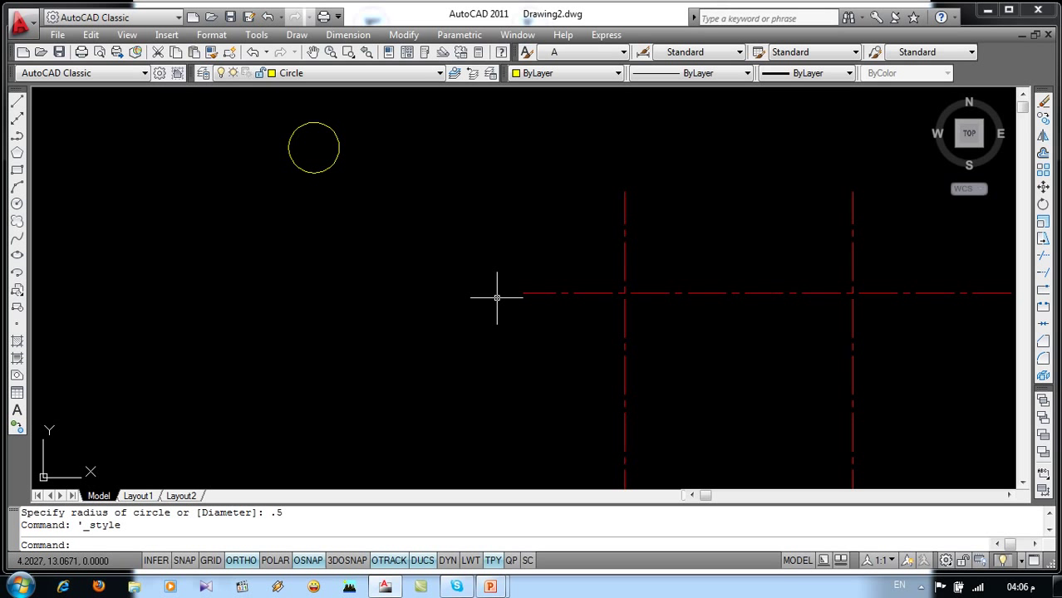
left_click(524, 545)
type("dt")
- Write the label '1' as single-line text with height 0.5 and rotation 0
key("Return")
left_click(435, 251)
type(".")
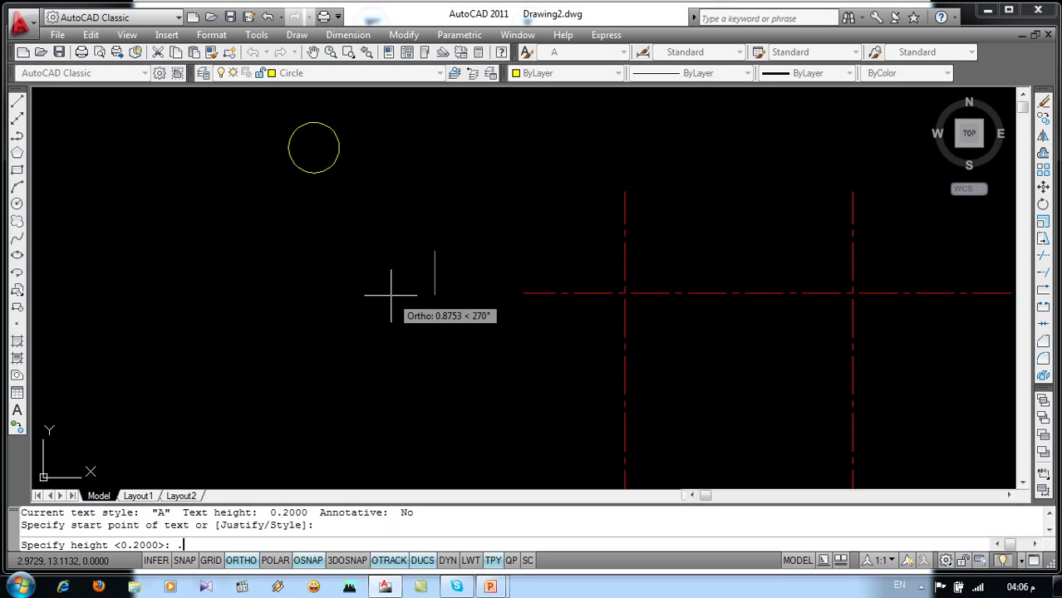
type("5")
key("Return")
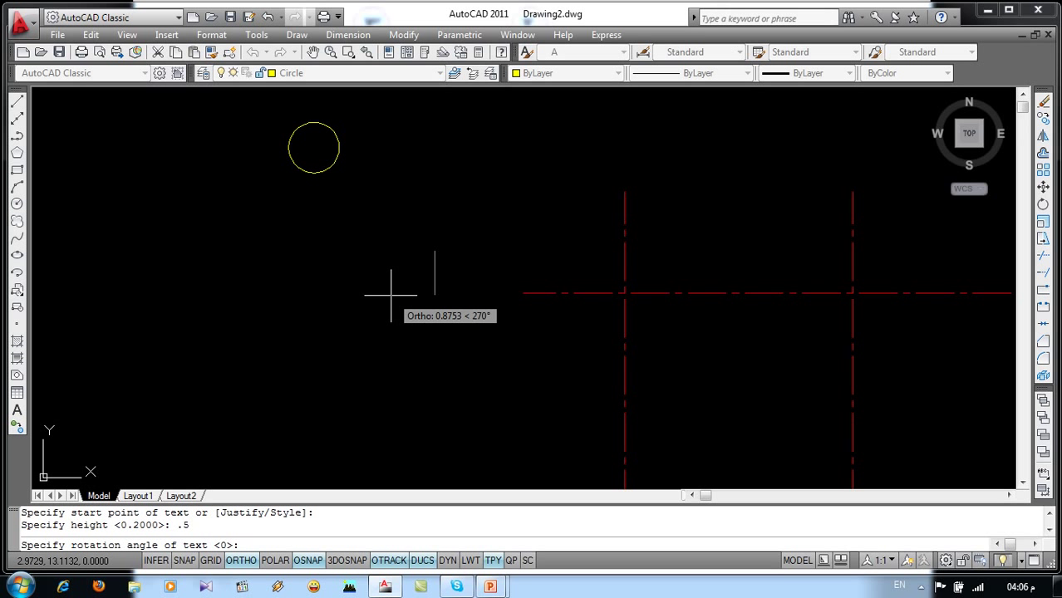
type("0")
key("Return")
type("1")
key("Return")
- Move the '1' label into the yellow circle with Ortho turned off
key("Return")
key("Return")
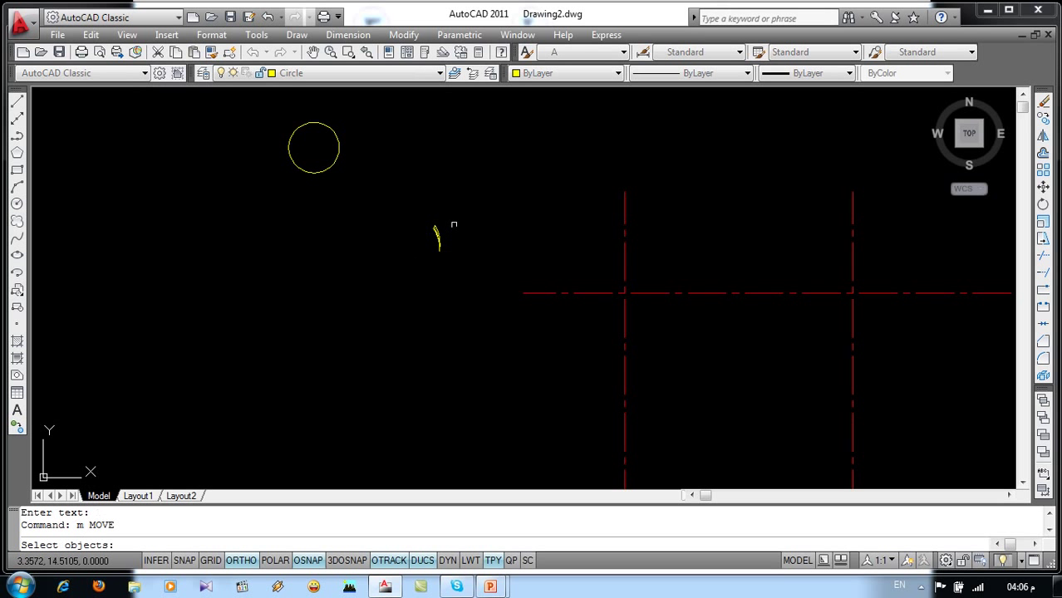
left_click(450, 225)
left_click(415, 261)
key("Return")
left_click(434, 236)
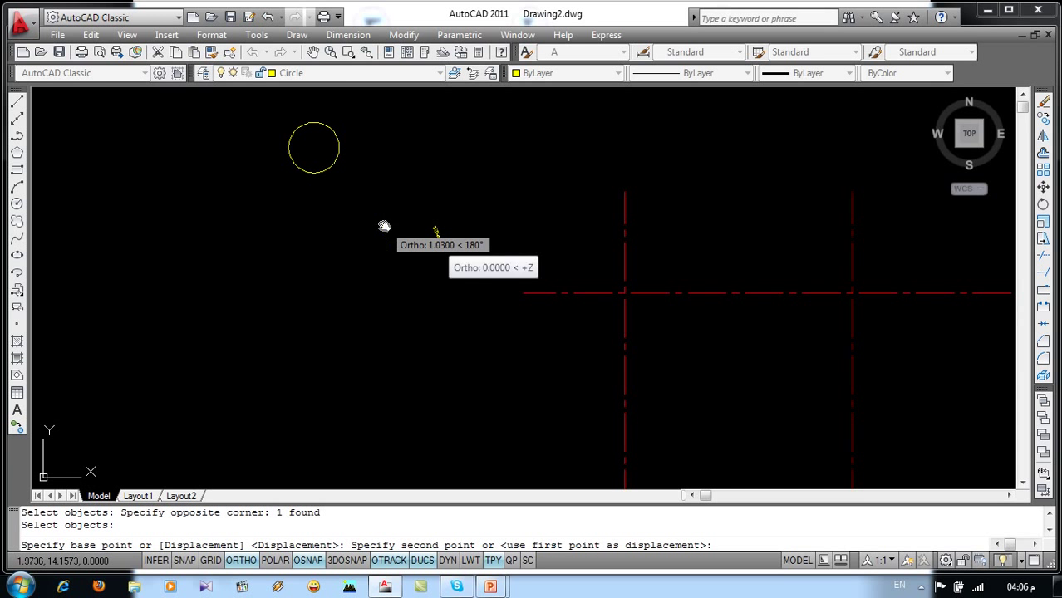
key("F8")
scroll(312, 152, "up", 5)
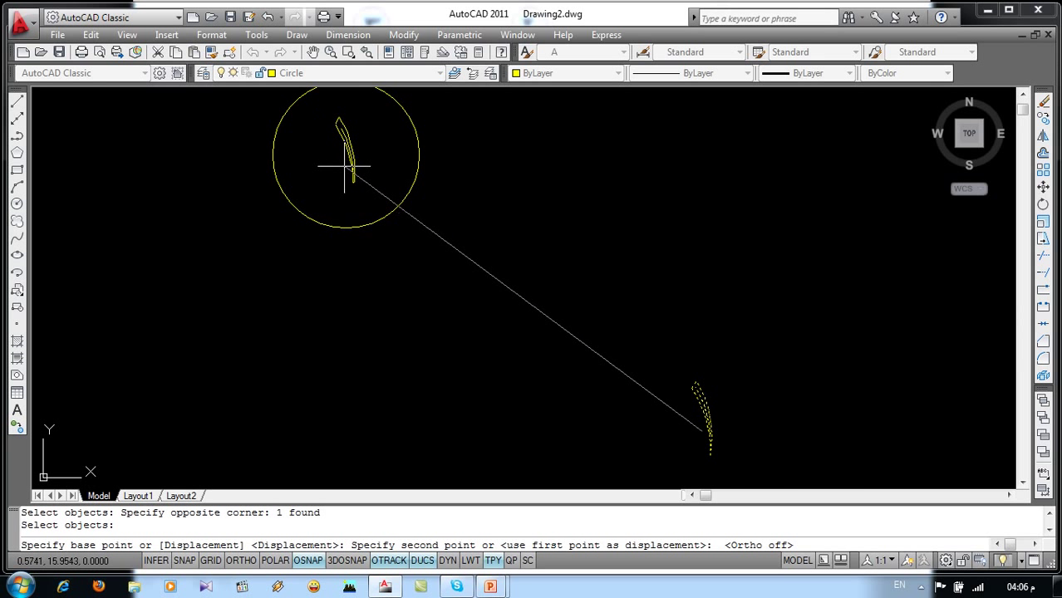
left_click(324, 158)
scroll(337, 162, "down", 1)
scroll(409, 225, "down", 4)
scroll(306, 224, "down", 2)
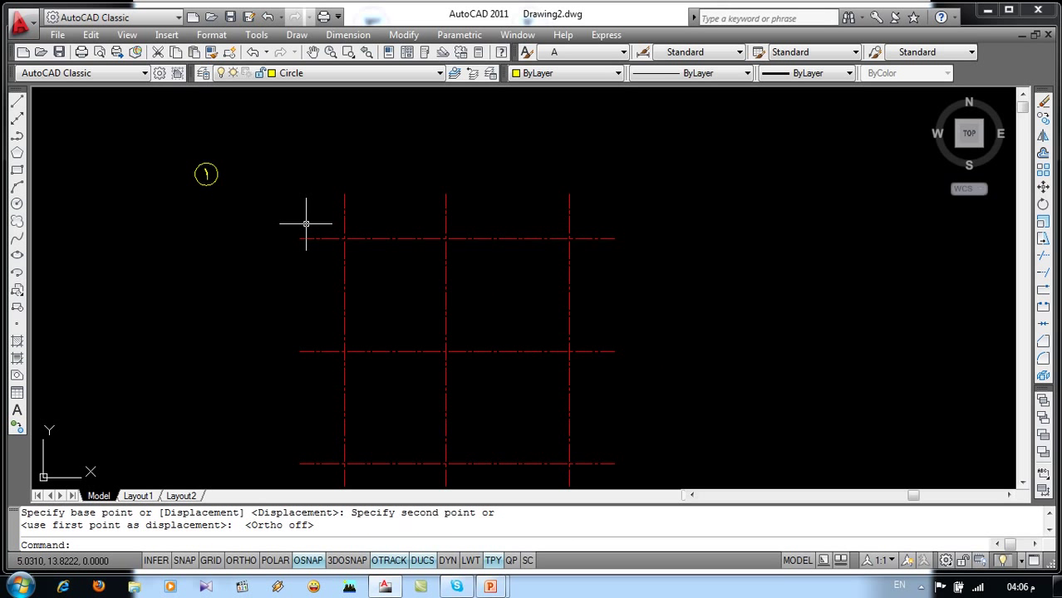
type("co")
- Copy the numbered bubble to the top ends of the left, middle and right vertical axes
key("Return")
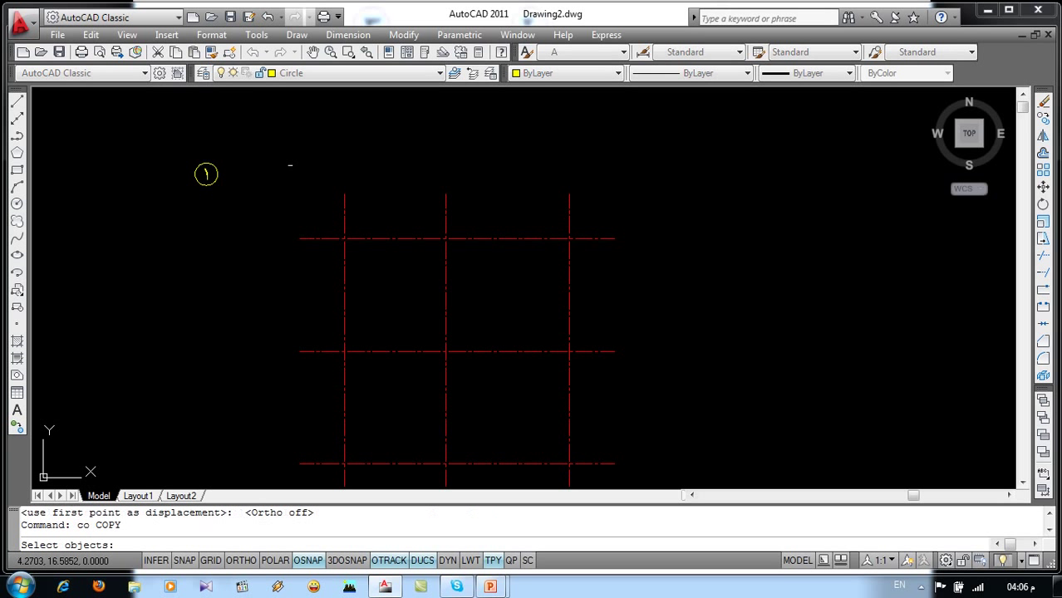
left_click(266, 141)
left_click(133, 225)
key("Return")
left_click(206, 185)
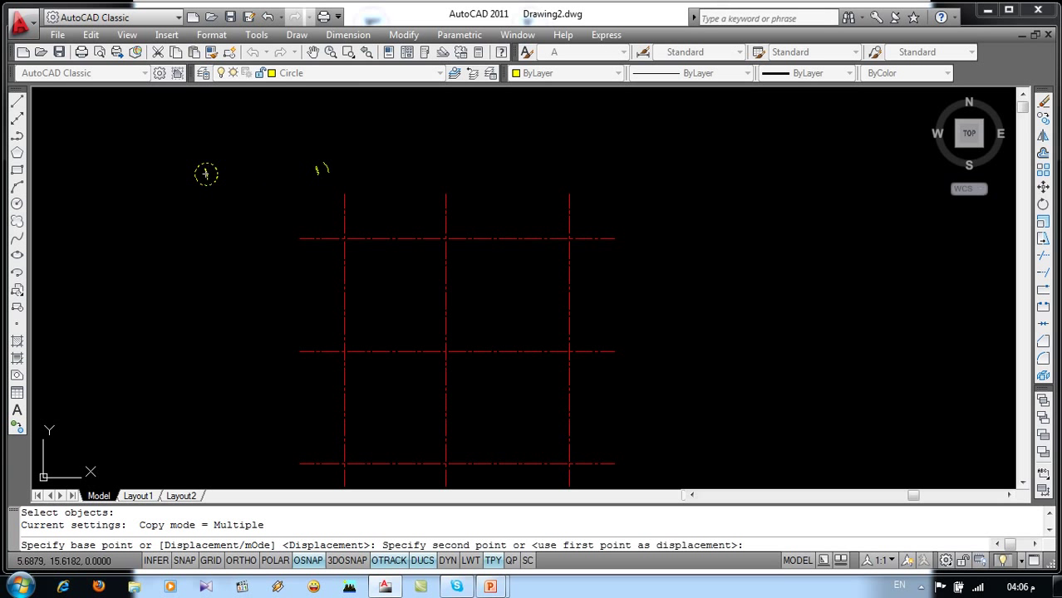
left_click(345, 193)
left_click(445, 193)
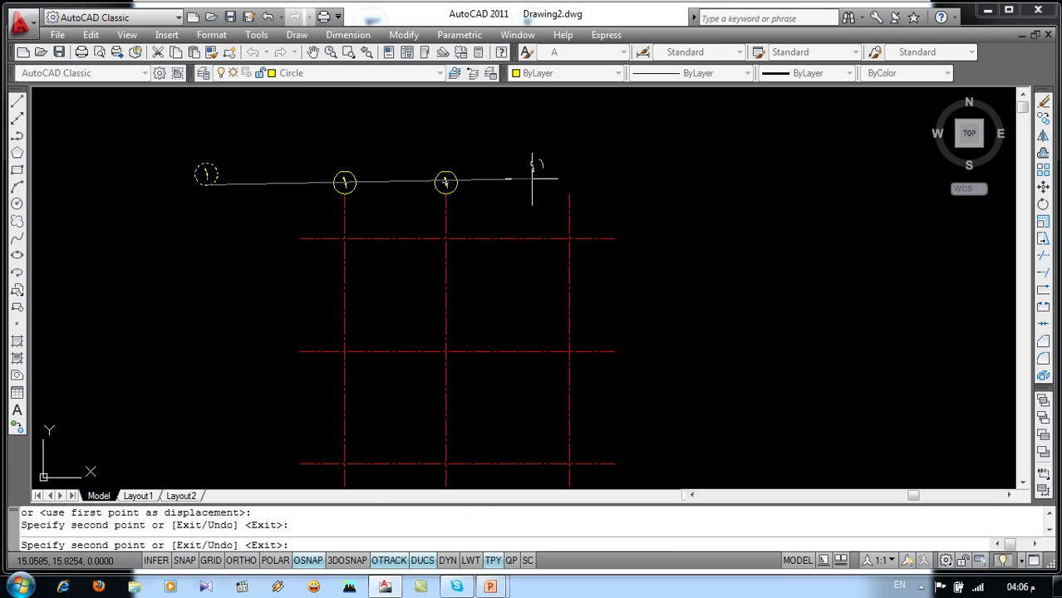
left_click(569, 193)
key("Return")
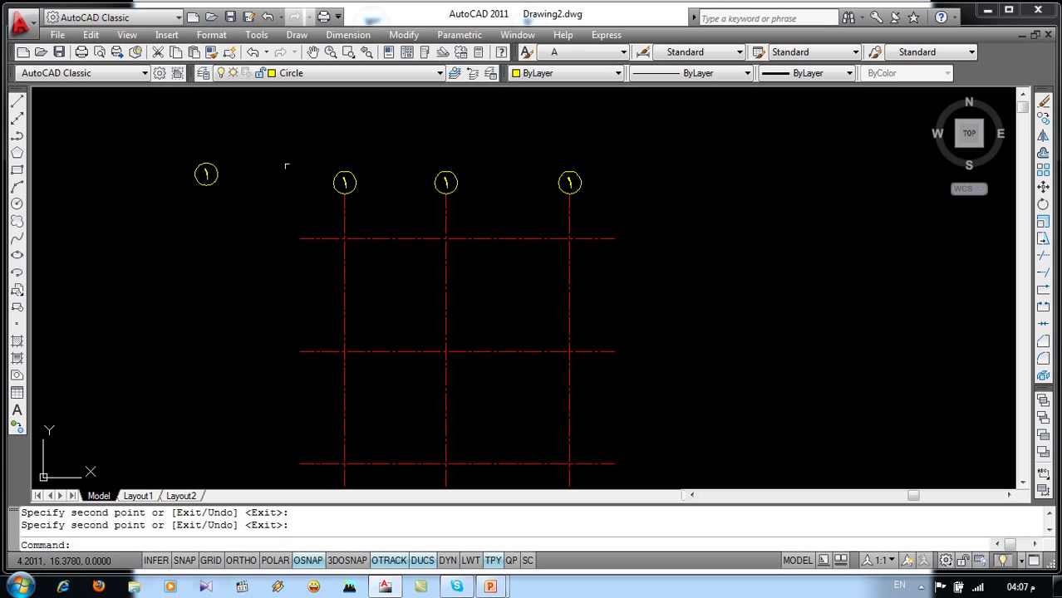
double_click(445, 181)
type("٢")
- Relabel the middle and left top bubbles as 2 and 3
key("Return")
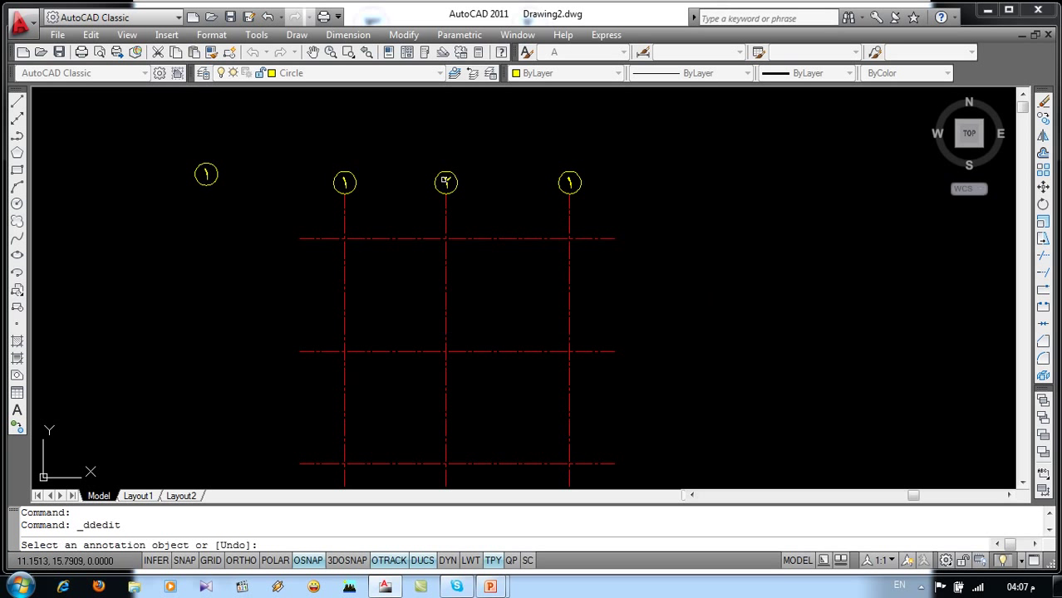
left_click(343, 182)
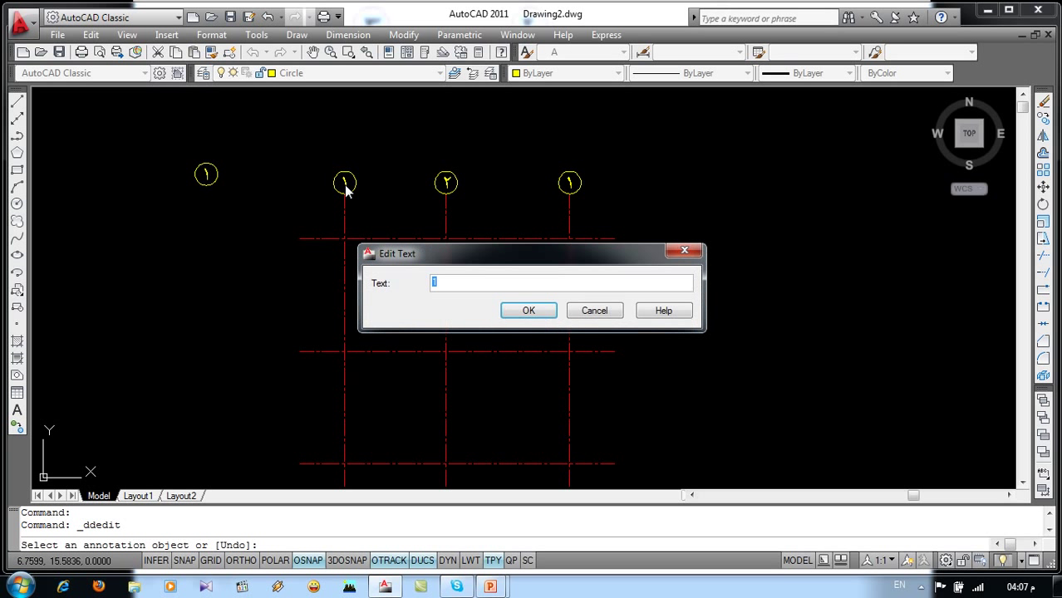
key("Return")
key("Escape")
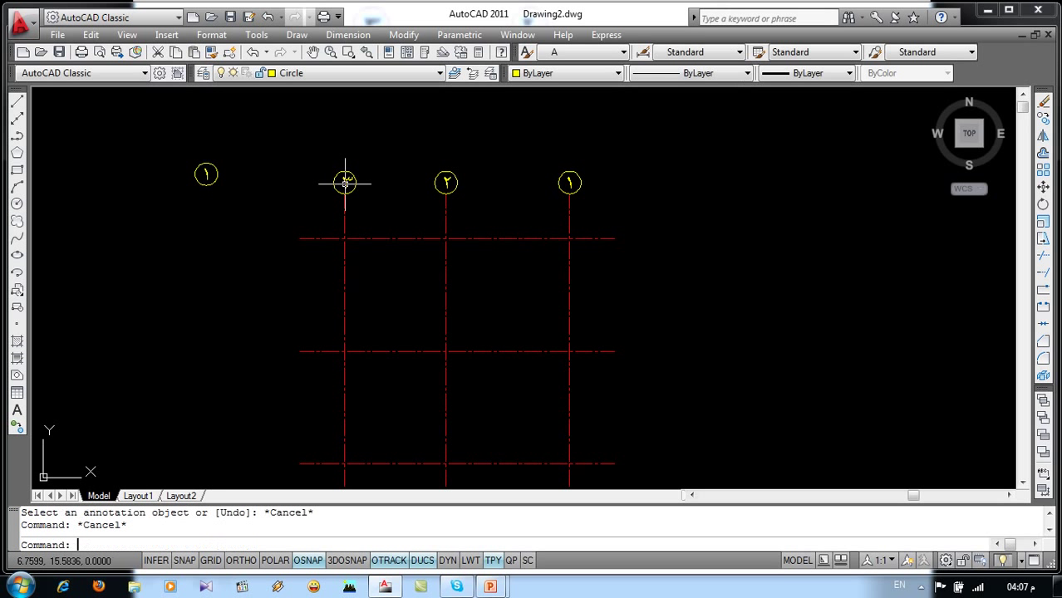
- Copy the three top bubbles to the bottom ends of the vertical axes
type("co")
key("Return")
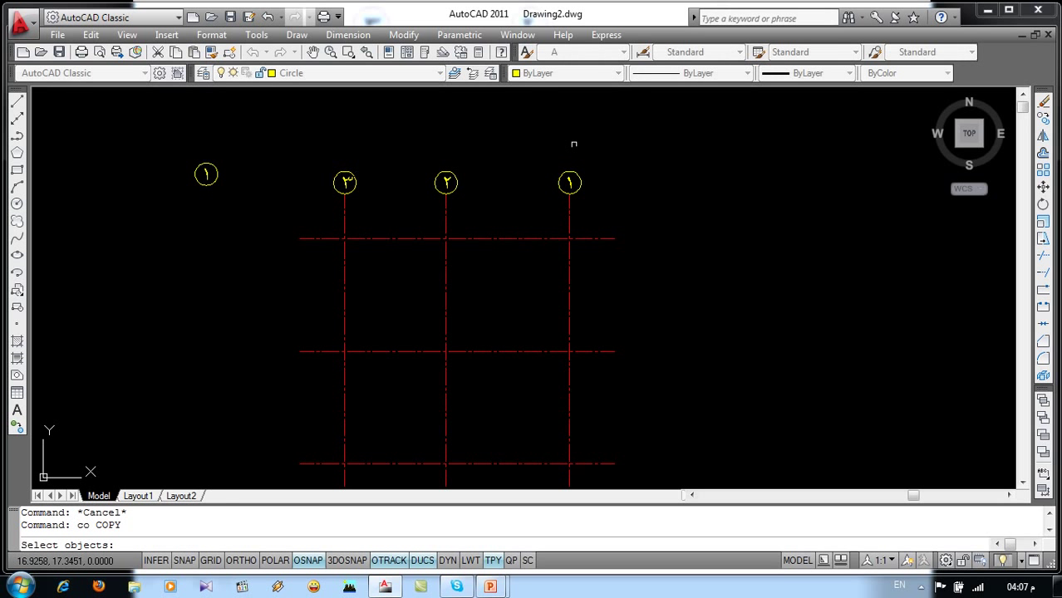
left_click(611, 145)
left_click(333, 189)
key("Return")
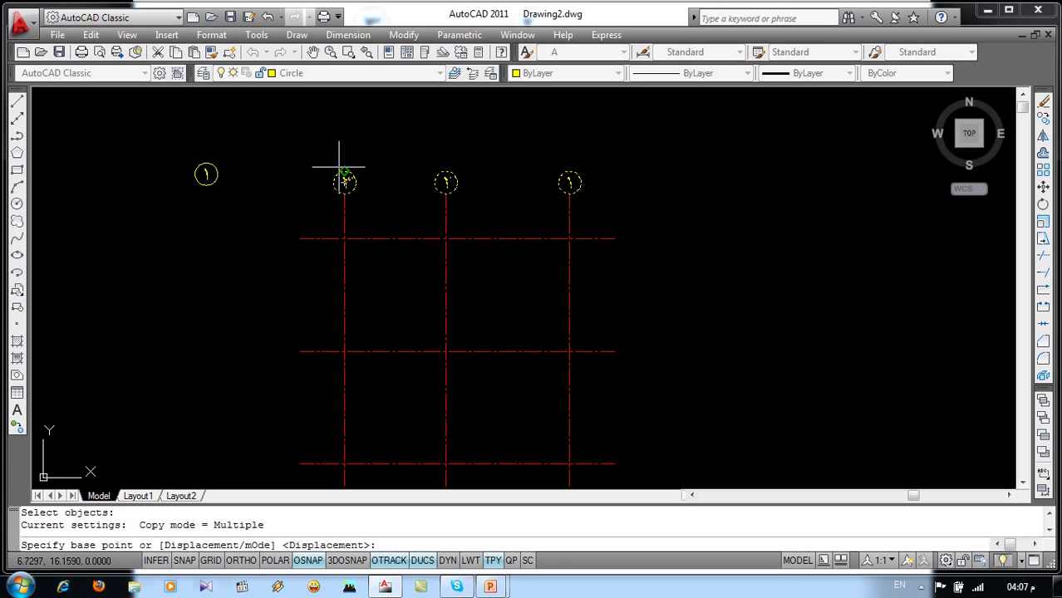
left_click(345, 174)
middle_click_drag(333, 224, 320, 151)
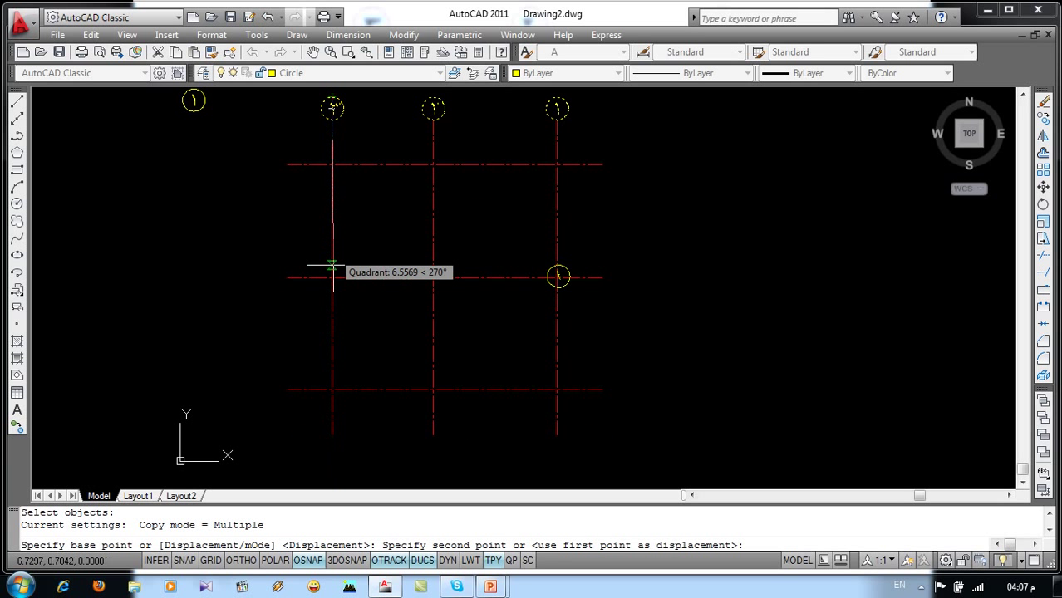
left_click(332, 433)
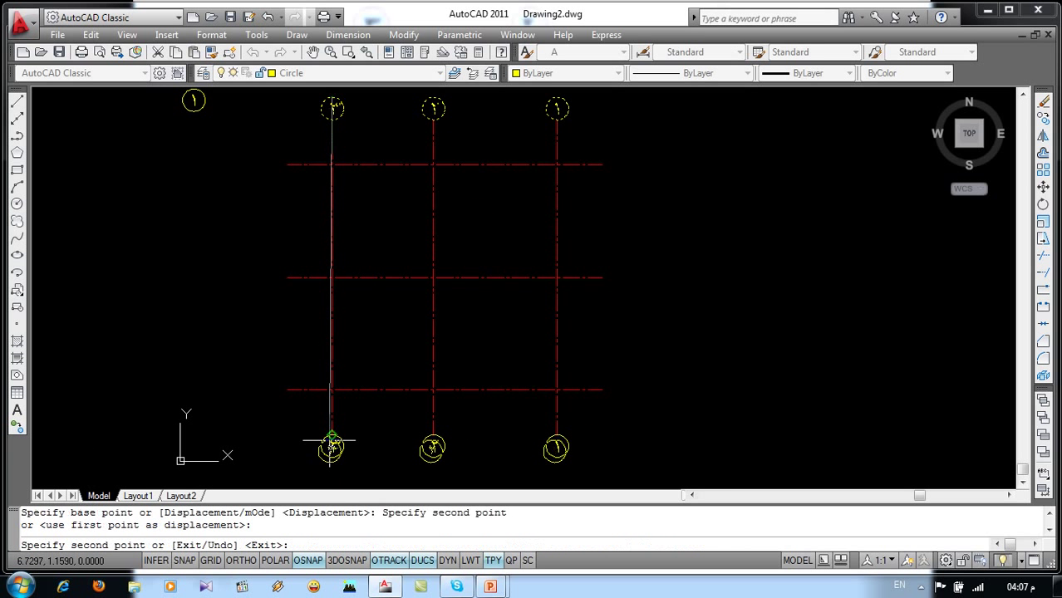
key("Return")
- Copy the spare '1' bubble to the left ends of all three horizontal axes
middle_click_drag(279, 352, 340, 386)
key("Return")
left_click(282, 121)
left_click(239, 162)
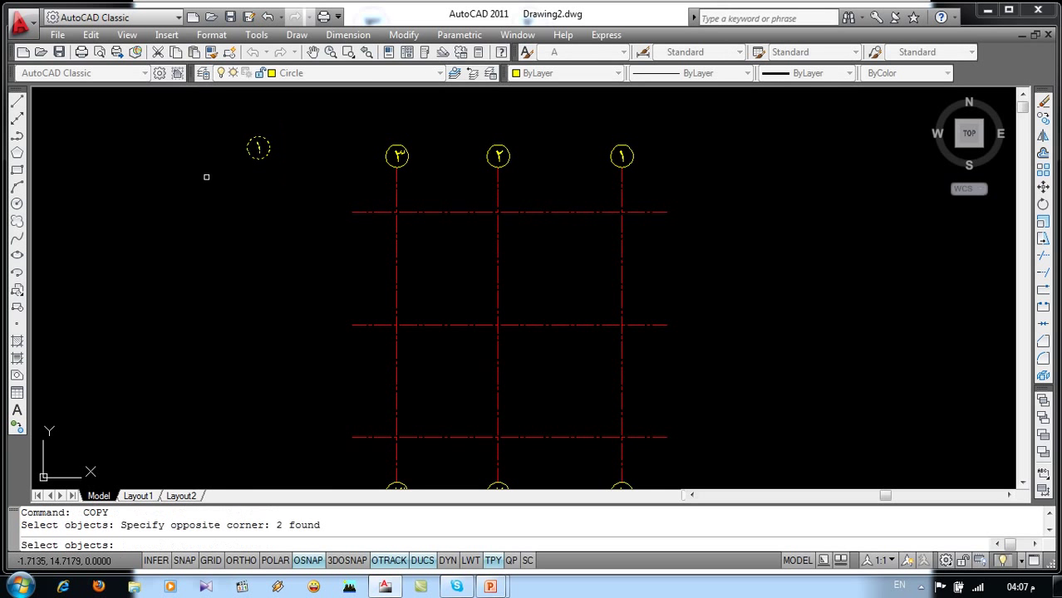
key("Return")
left_click(270, 148)
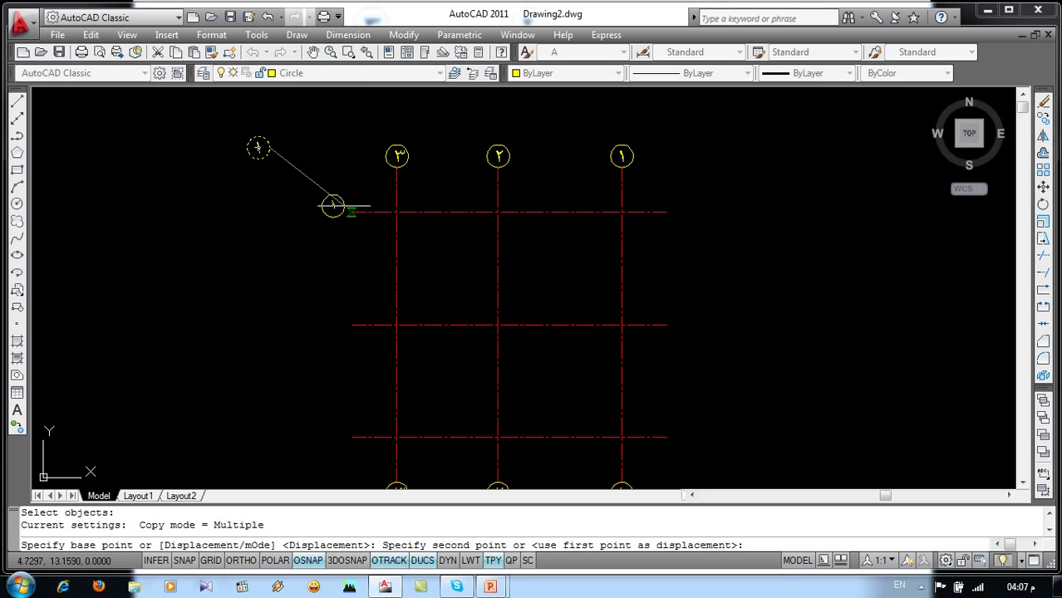
left_click(340, 213)
left_click(340, 325)
left_click(340, 437)
key("Return")
- Relabel the three left-side axis bubbles as ا, ب and ج
double_click(340, 215)
type("H")
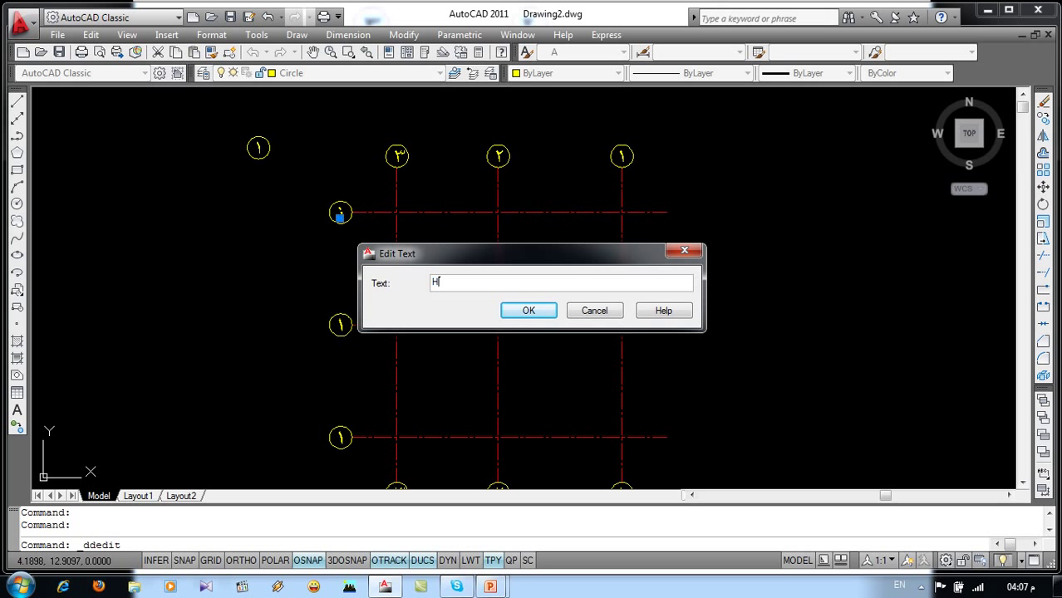
left_click(523, 310)
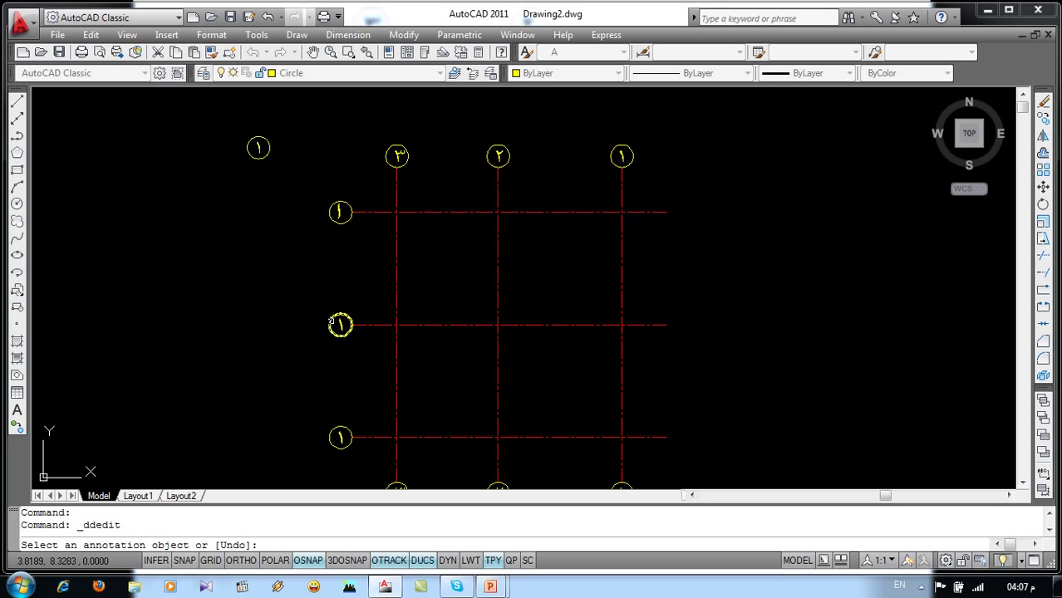
left_click(339, 324)
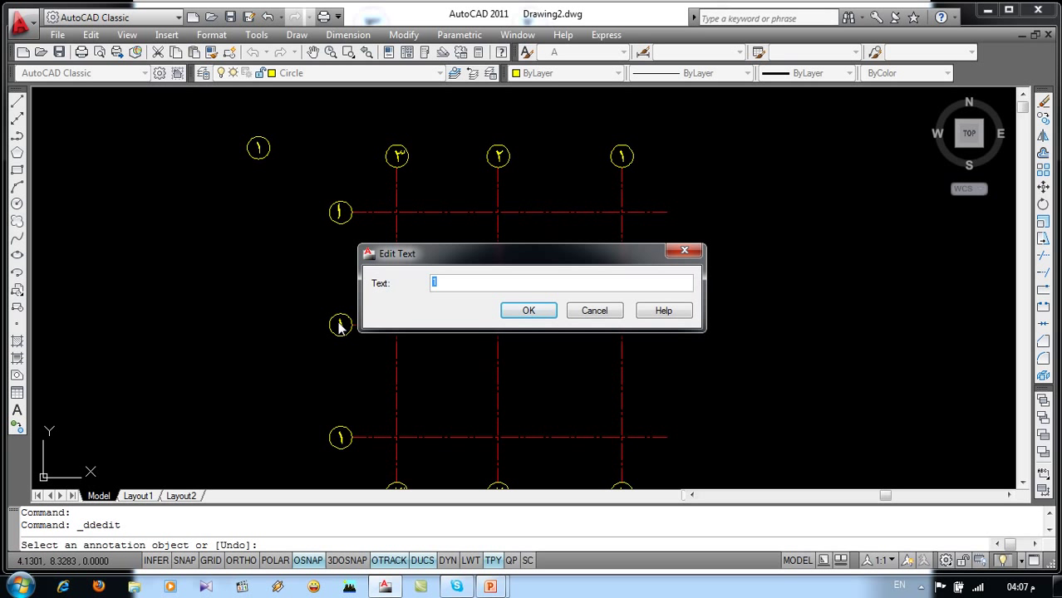
type("ب")
key("Return")
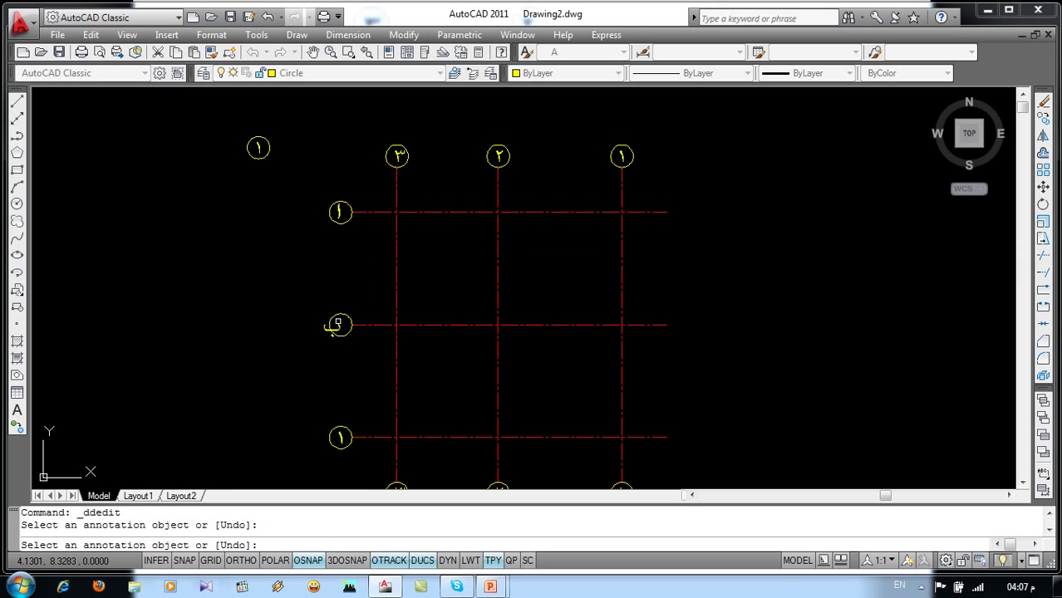
left_click(340, 438)
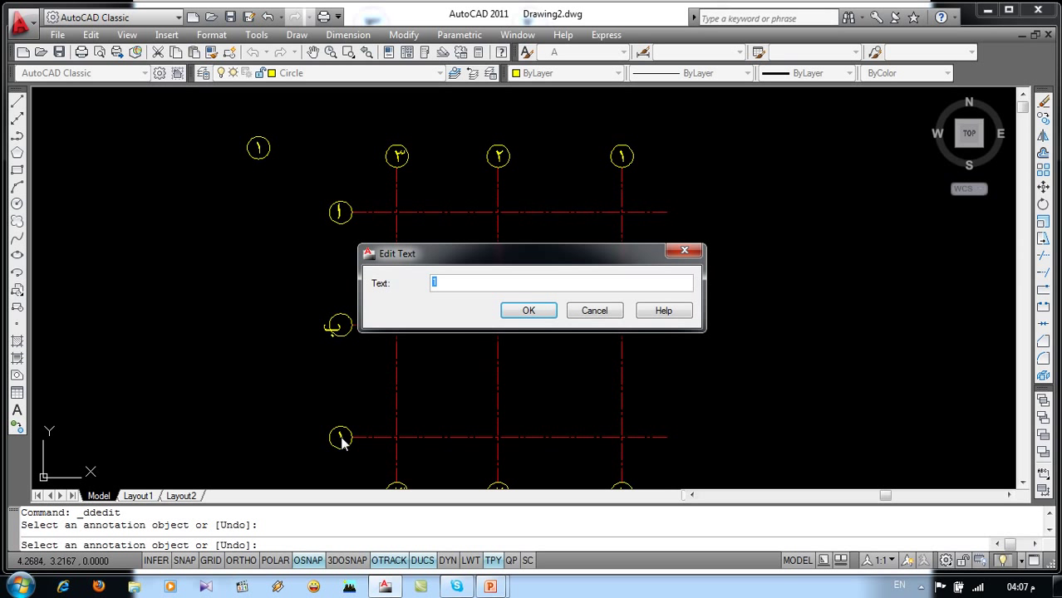
type("ج")
key("Return")
key("Escape")
- Move the off-centre middle label so it sits centred in its bubble
type("m")
key("Return")
scroll(333, 335, "up", 1)
scroll(332, 336, "up", 2)
left_click(334, 324)
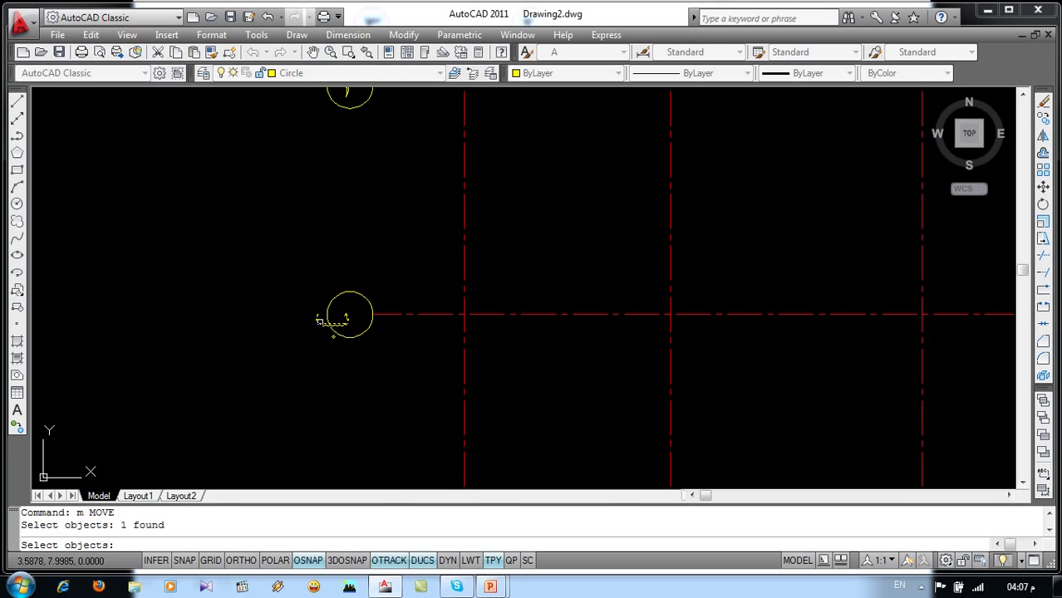
key("Return")
left_click(280, 375)
left_click(296, 368)
scroll(337, 318, "down", 2)
scroll(337, 315, "down", 2)
scroll(332, 320, "up", 3)
- Move the ج label so it sits inside its circle
key("Return")
left_click(325, 336)
key("Return")
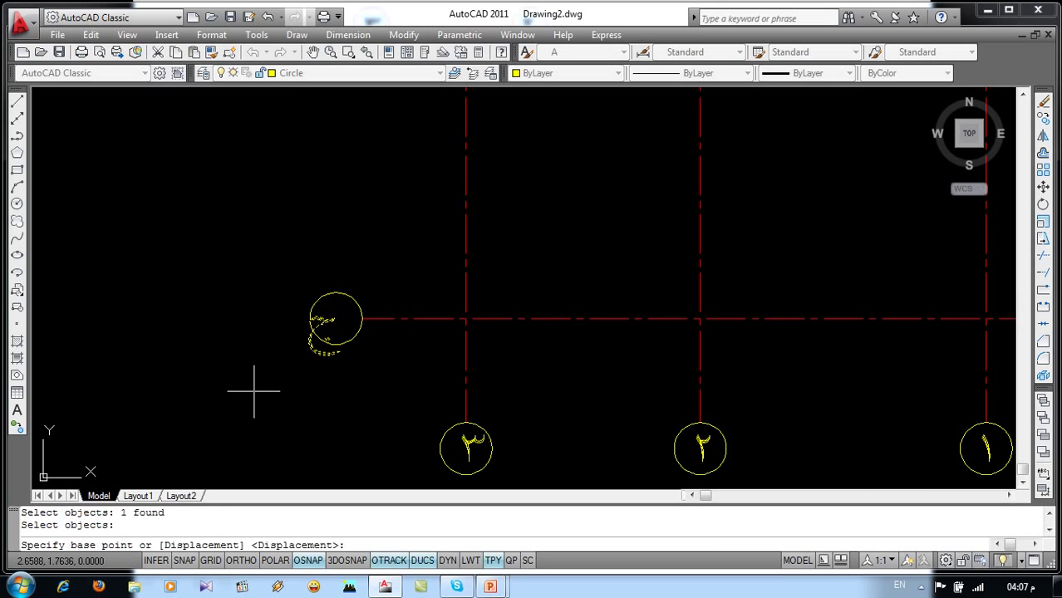
left_click(253, 391)
left_click(261, 375)
scroll(265, 375, "down", 4)
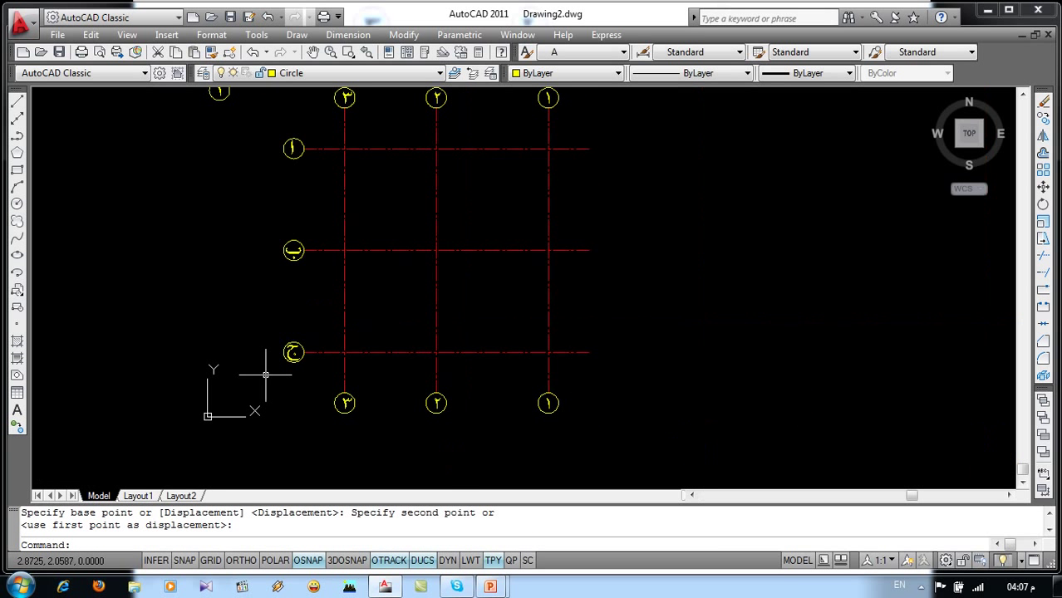
type("co")
- Copy the three left-side bubbles to the right ends of the horizontal axes
key("Return")
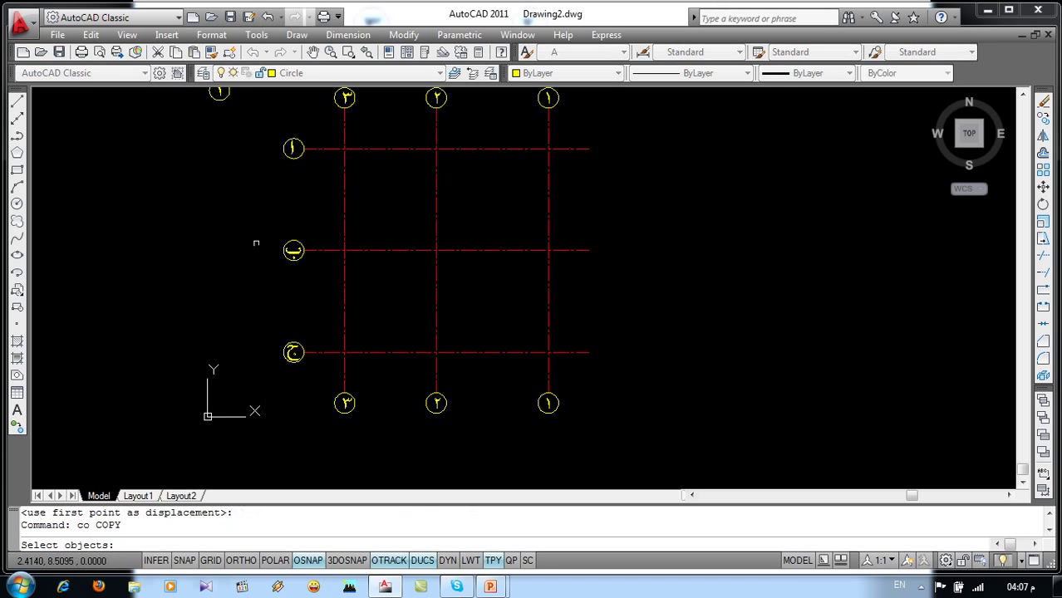
left_click_drag(265, 382, 317, 124)
key("Return")
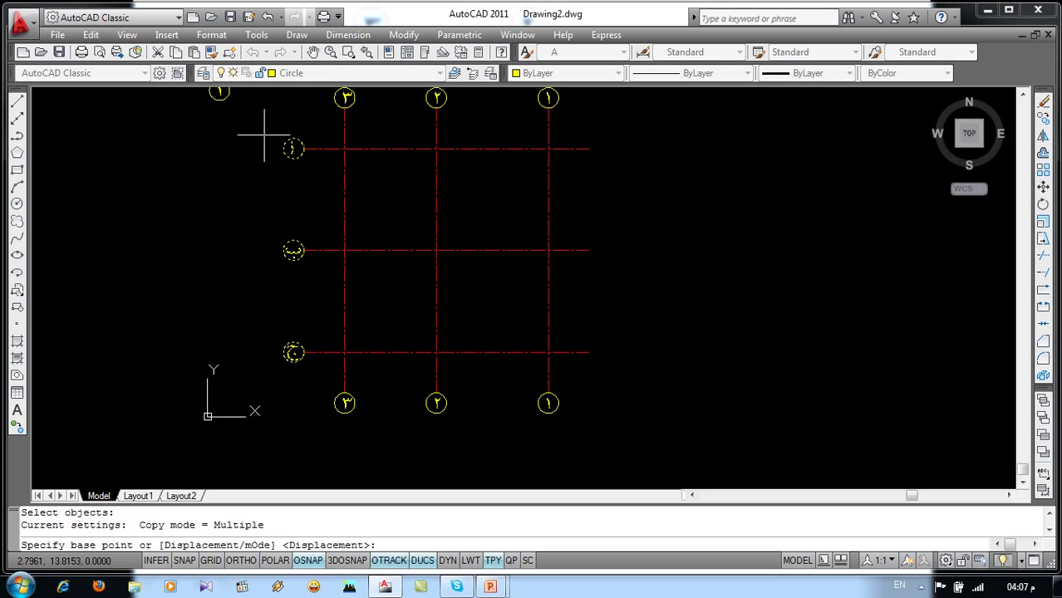
left_click(291, 148)
left_click(595, 148)
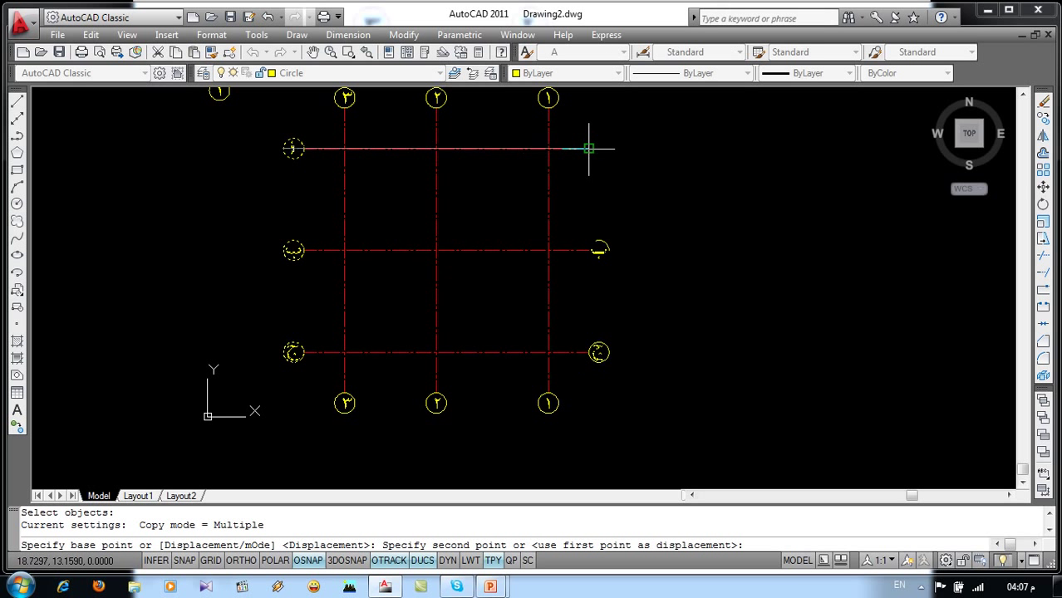
key("Return")
- Erase the stray object at the top-left and recenter the grid
middle_click_drag(514, 289, 556, 363)
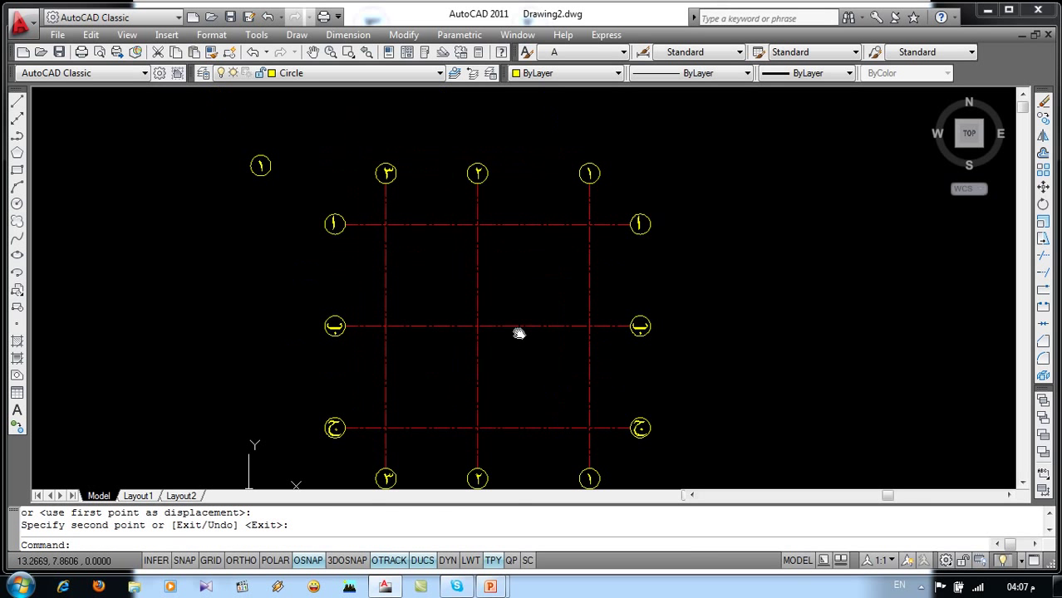
left_click(272, 148)
left_click(225, 202)
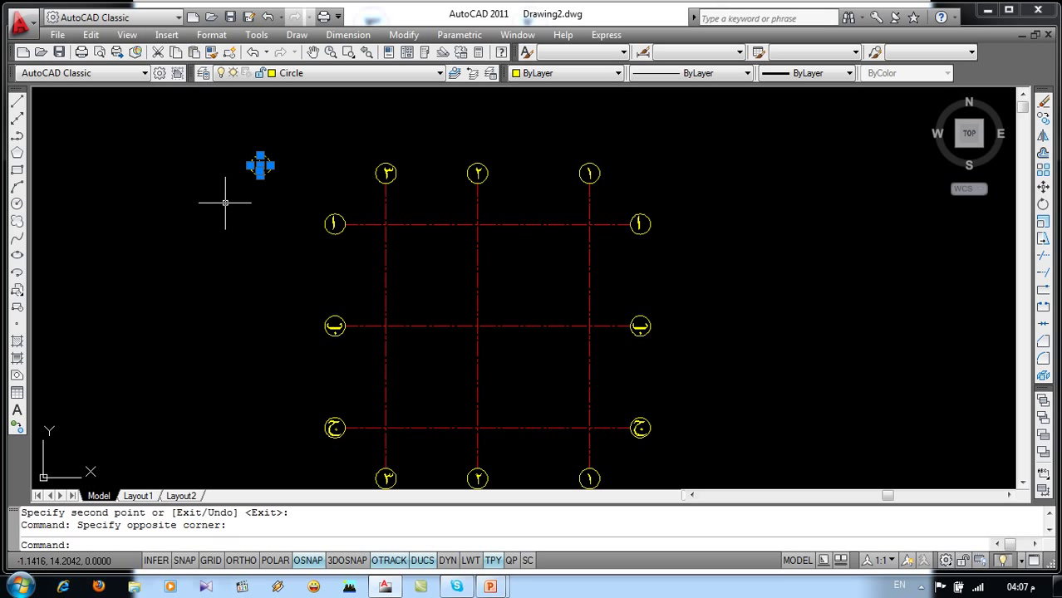
key("Delete")
middle_click_drag(357, 335, 351, 277)
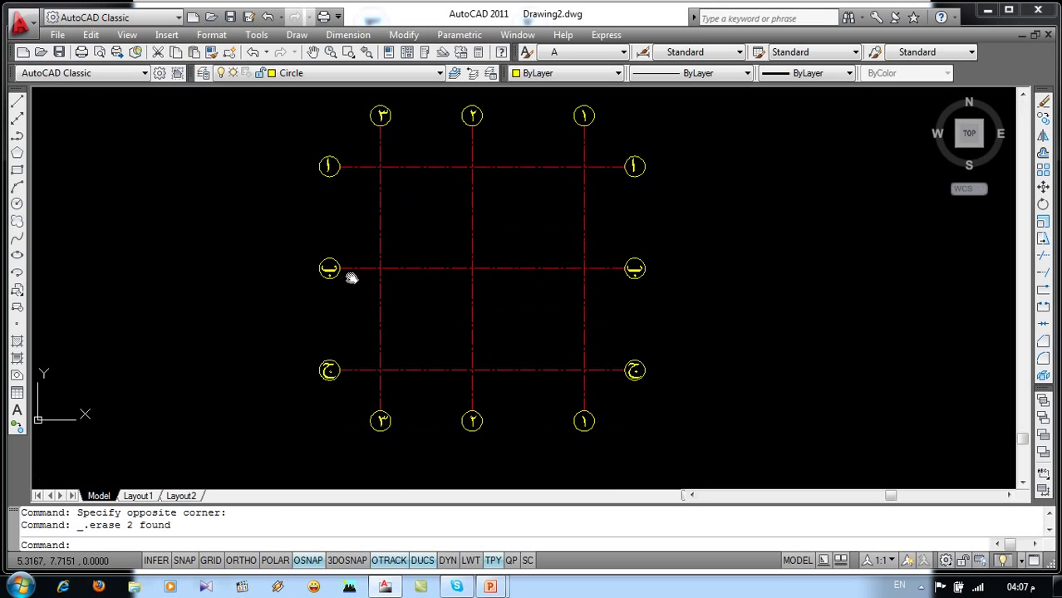
- Make Beam the current layer and start MLINE with Zero justification and 0.25 scale
left_click(424, 76)
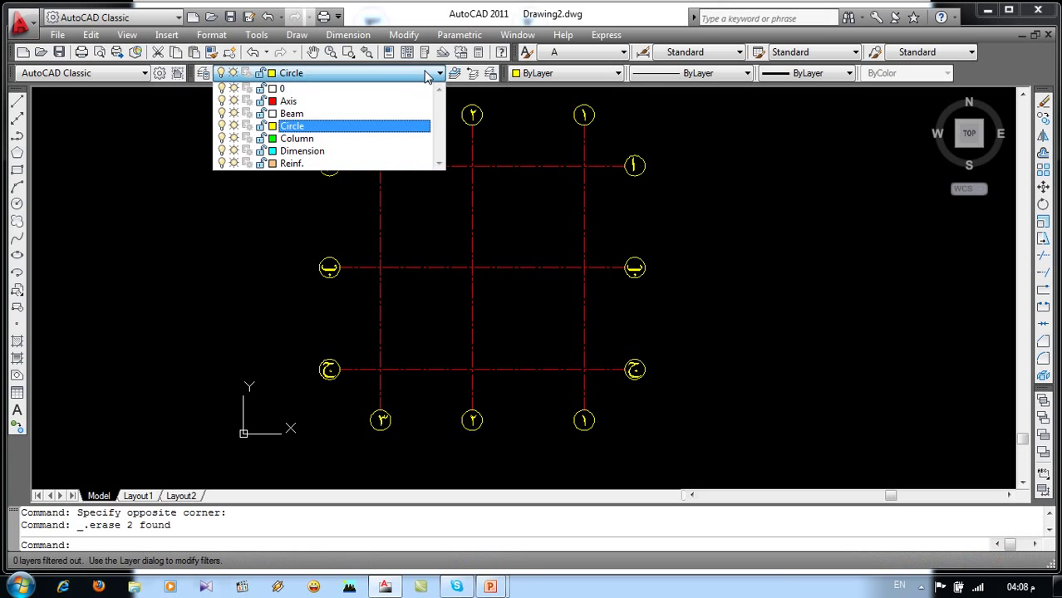
left_click(309, 113)
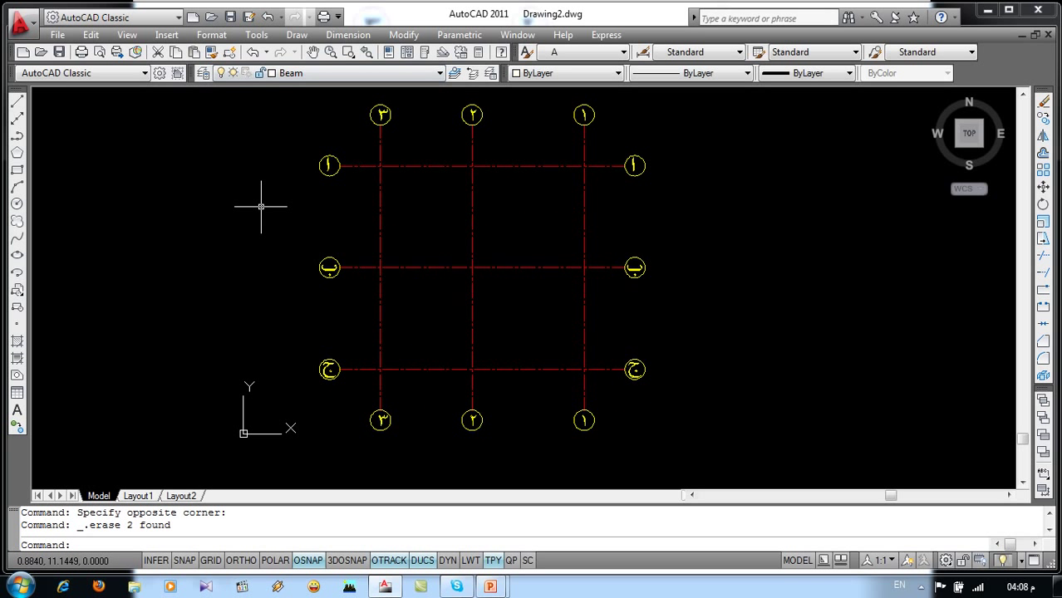
left_click(505, 545)
type("ml")
key("Return")
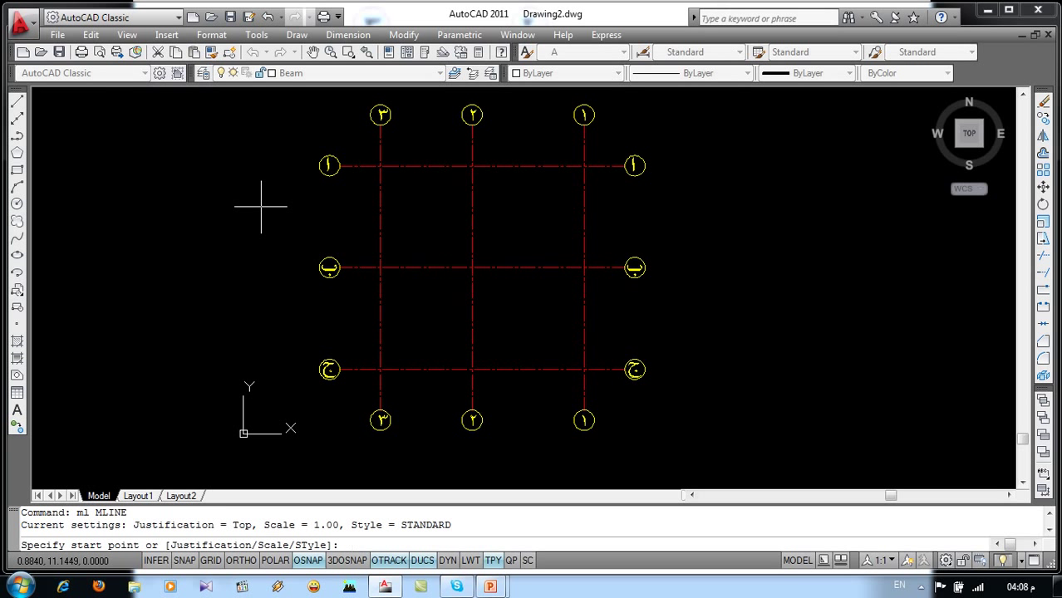
type("j")
key("Return")
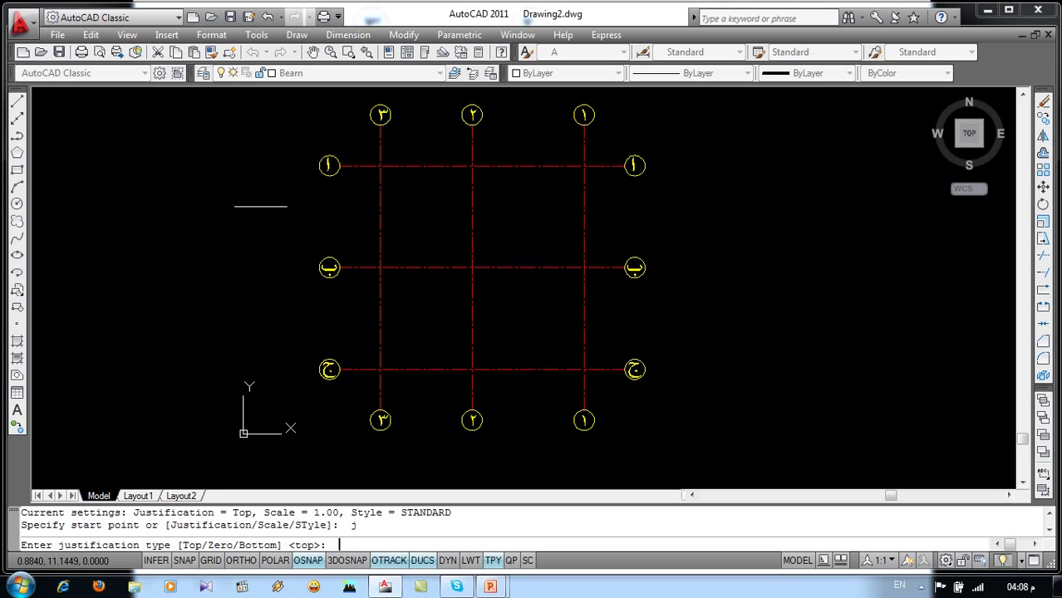
key("Return")
key("Return")
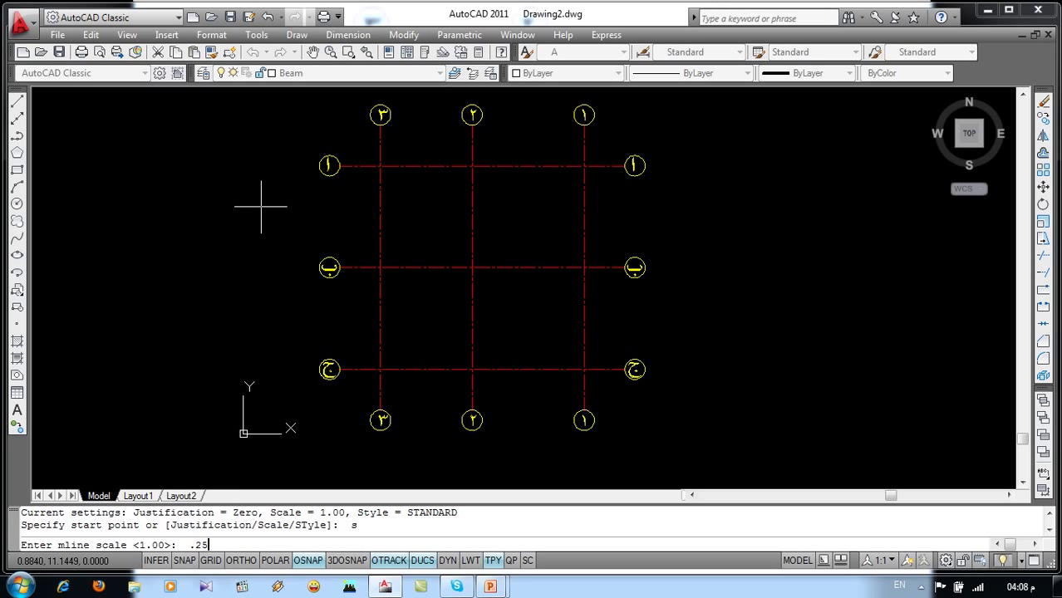
key("Return")
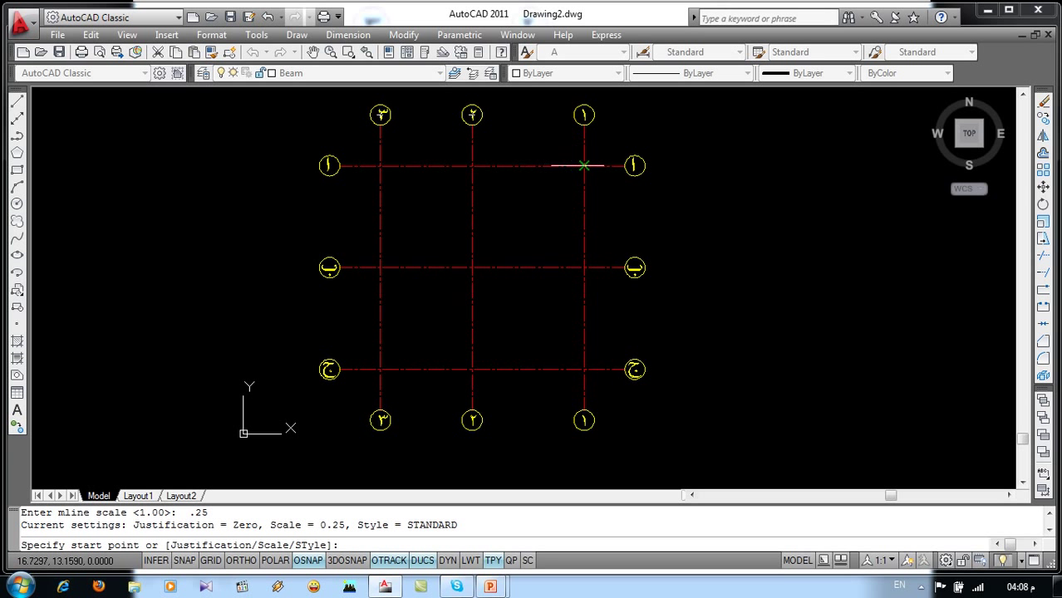
- Draw the outer beam rectangle through axes 1, 3, أ and ج with ortho on
left_click(585, 165)
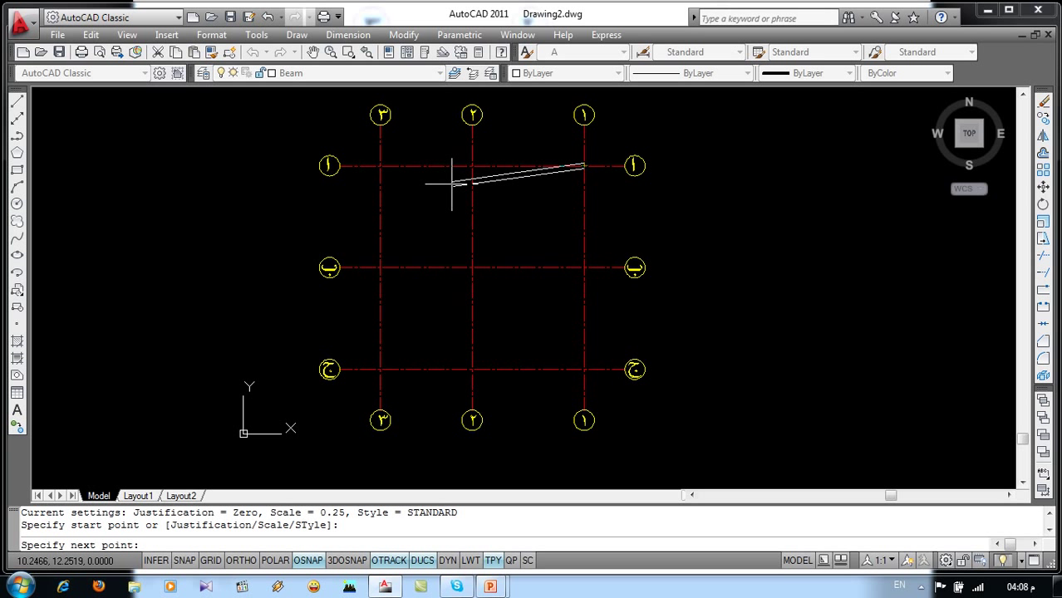
key("F8")
left_click(380, 166)
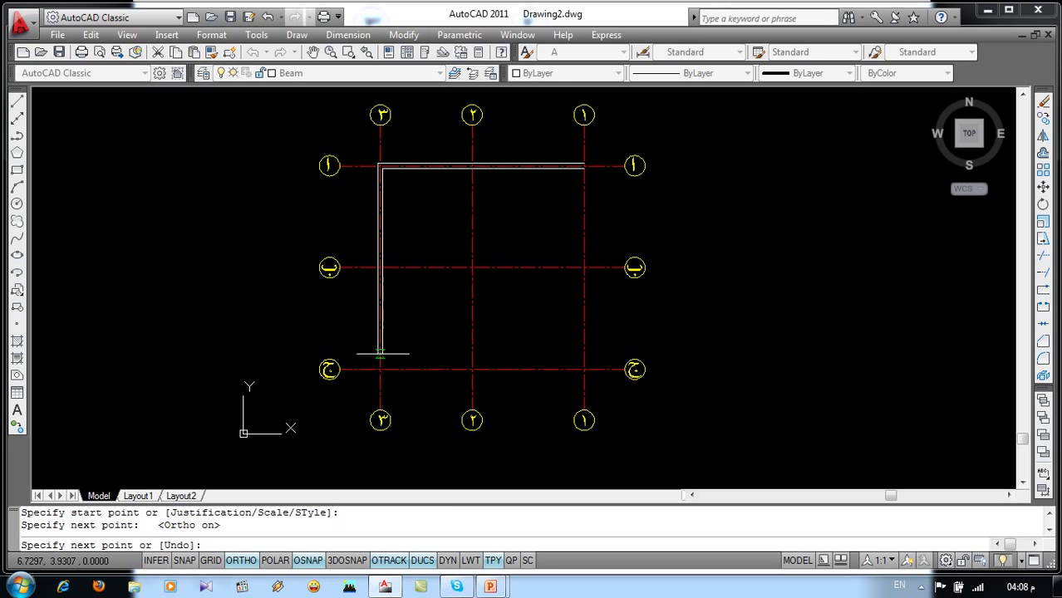
left_click(380, 369)
left_click(585, 369)
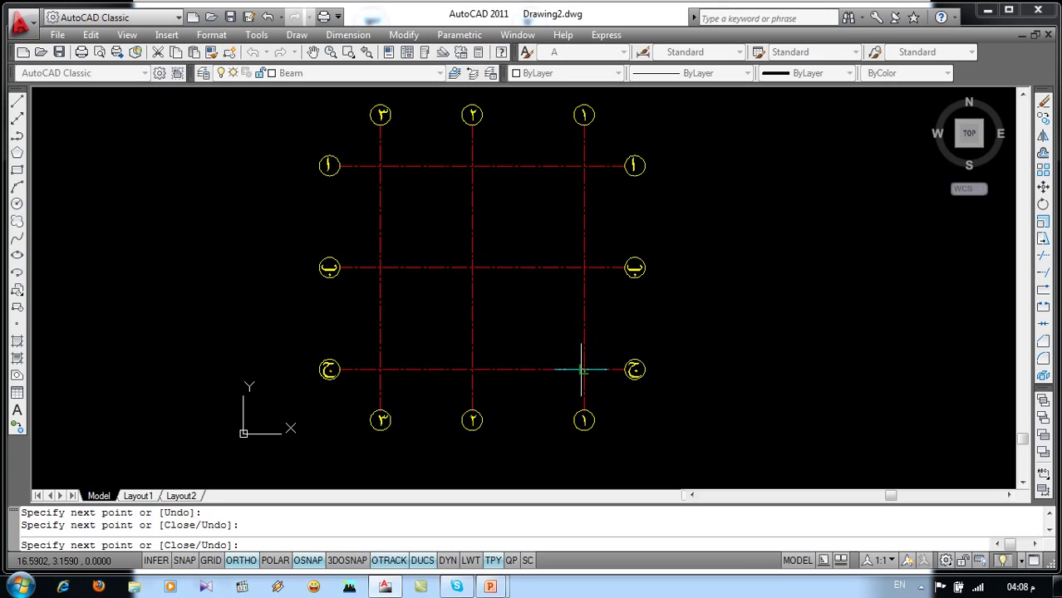
left_click(585, 165)
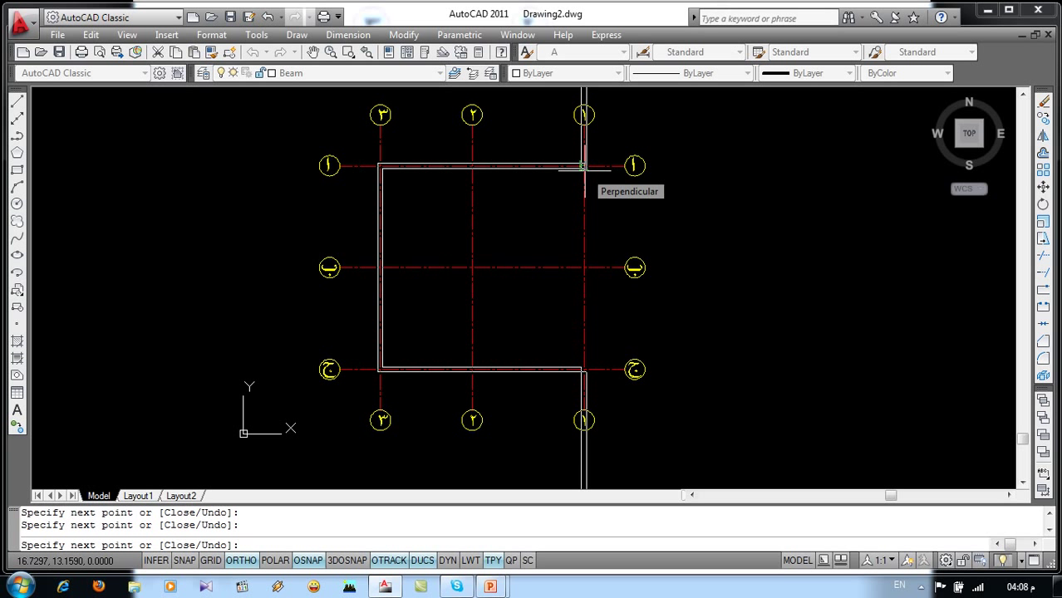
key("Return")
key("Return")
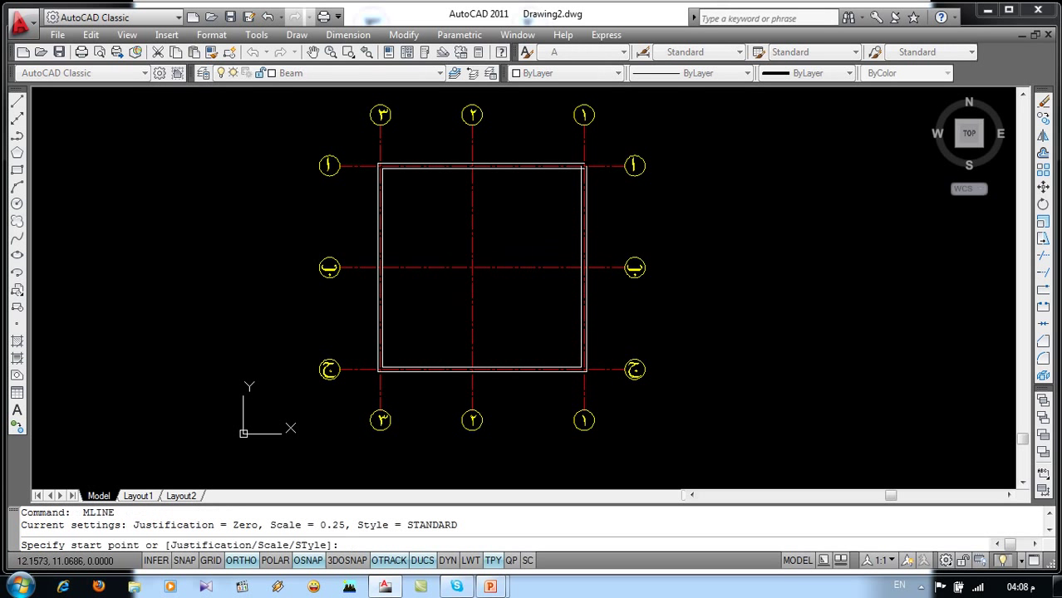
- Draw the middle beam along axis 2 from top to bottom
left_click(472, 170)
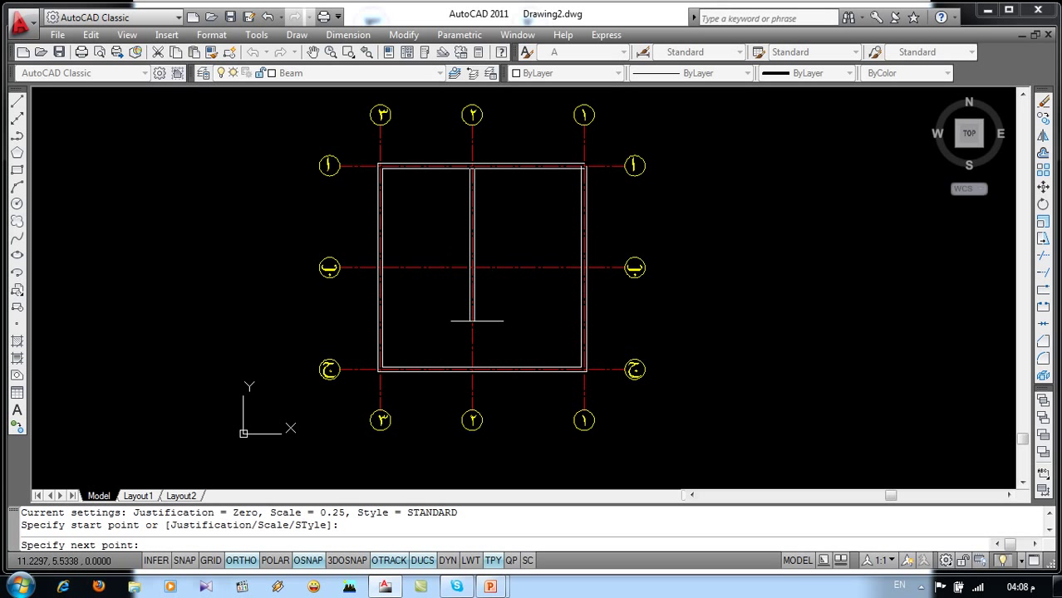
left_click(473, 370)
key("Return")
- Draw the middle beam along axis ب from axis 3 to axis 1
key("Return")
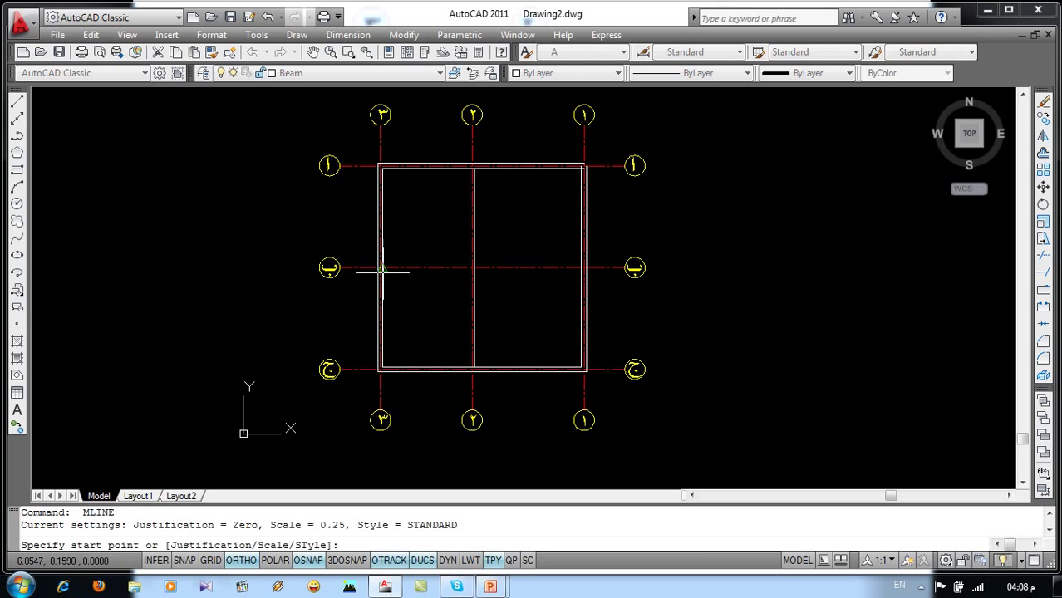
left_click(381, 268)
key("Escape")
key("Return")
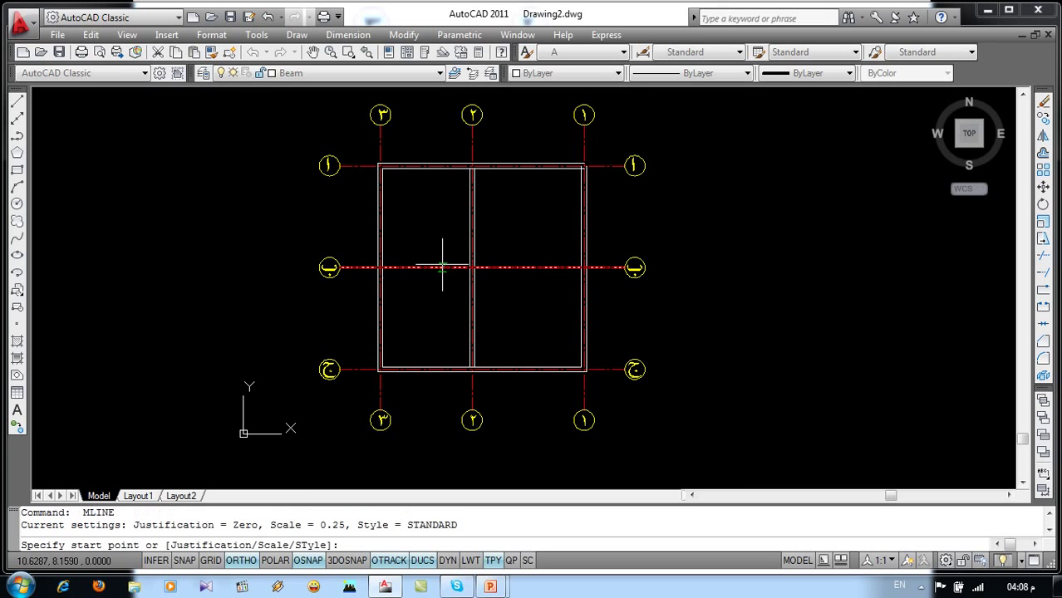
scroll(387, 268, "up", 6)
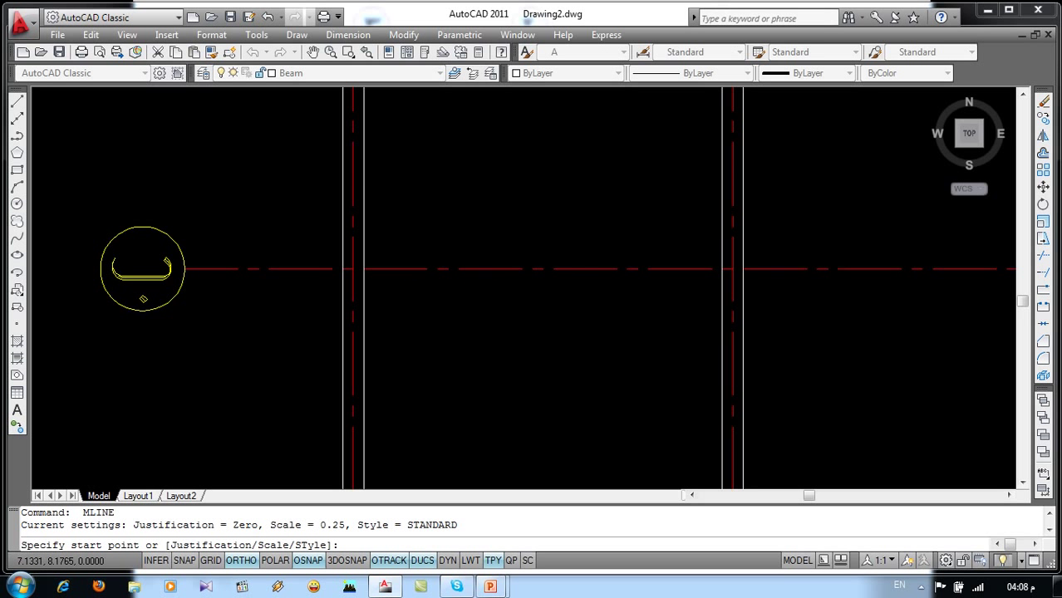
left_click(341, 272)
scroll(360, 295, "down", 4)
scroll(621, 296, "up", 6)
left_click(619, 299)
key("Return")
scroll(618, 299, "down", 6)
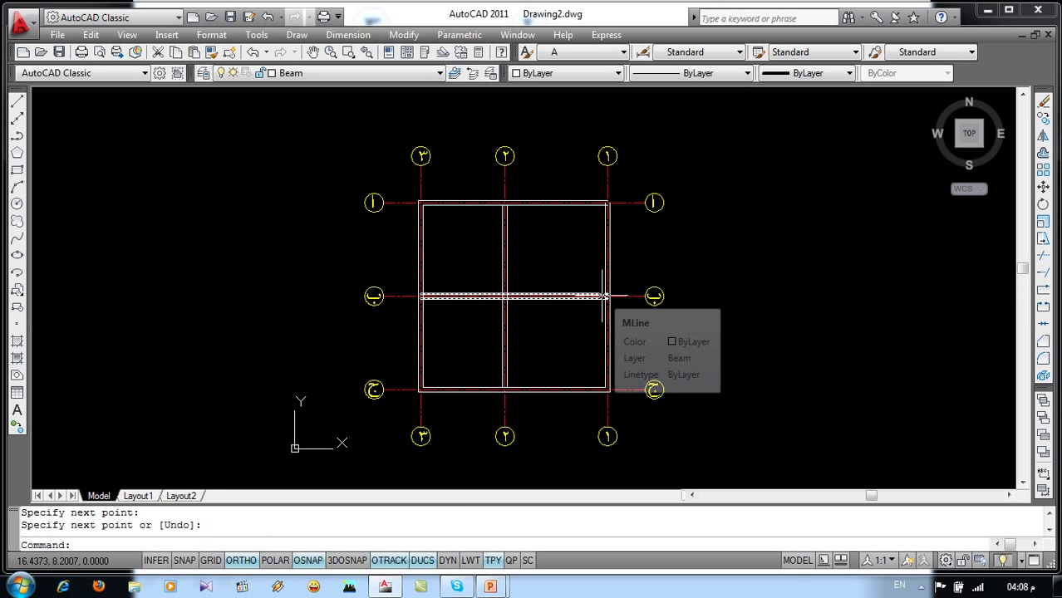
scroll(589, 187, "up", 3)
- Apply a Corner Joint to clean the outer beam corner
double_click(602, 223)
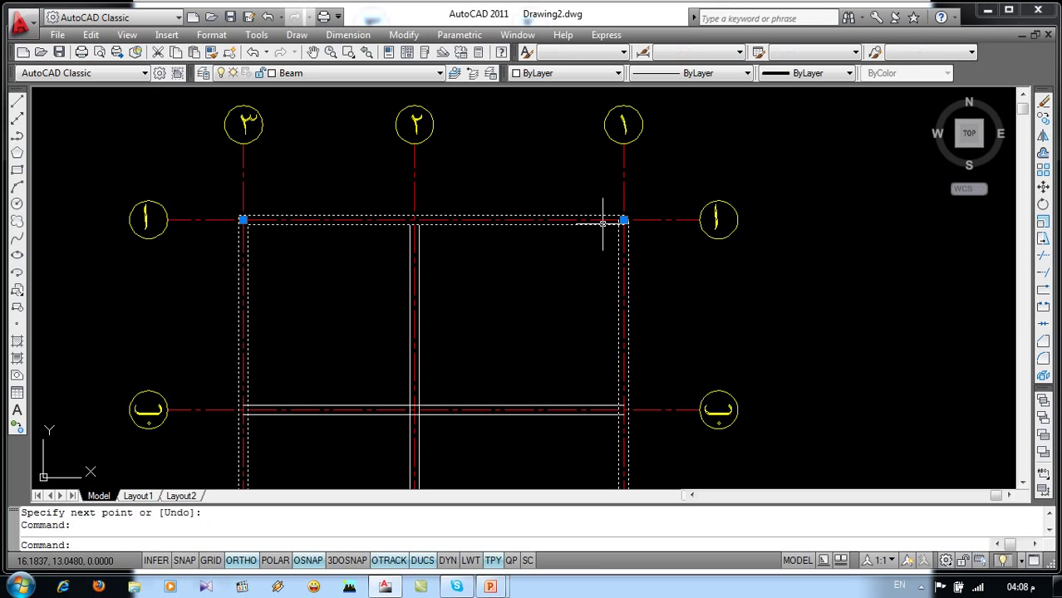
left_click(560, 242)
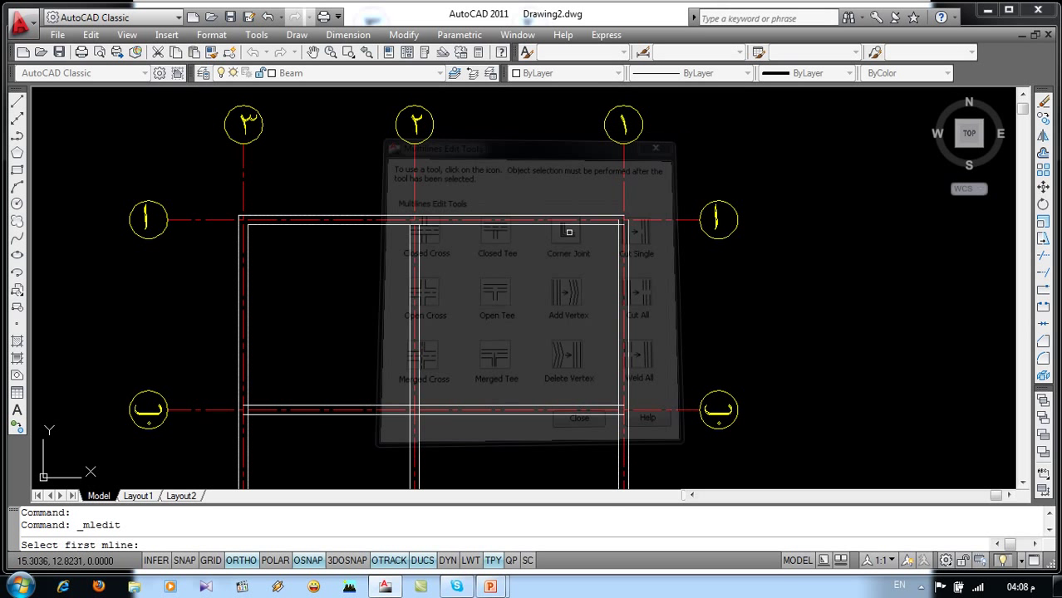
left_click(618, 238)
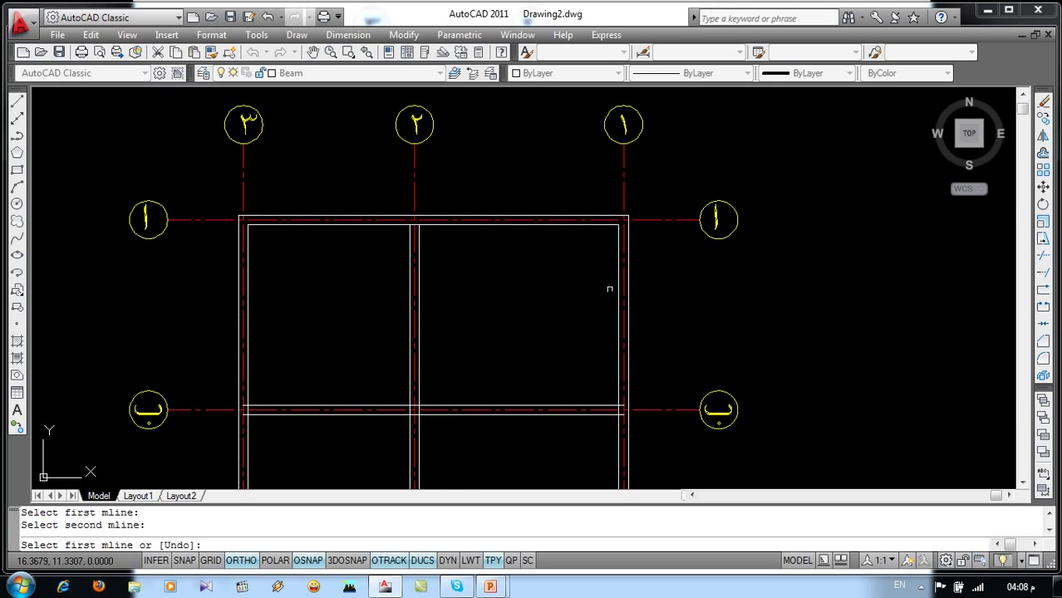
scroll(623, 216, "down", 1)
scroll(636, 187, "down", 1)
key("Return")
- Apply Open Cross where the two middle beams intersect at the centre
double_click(563, 283)
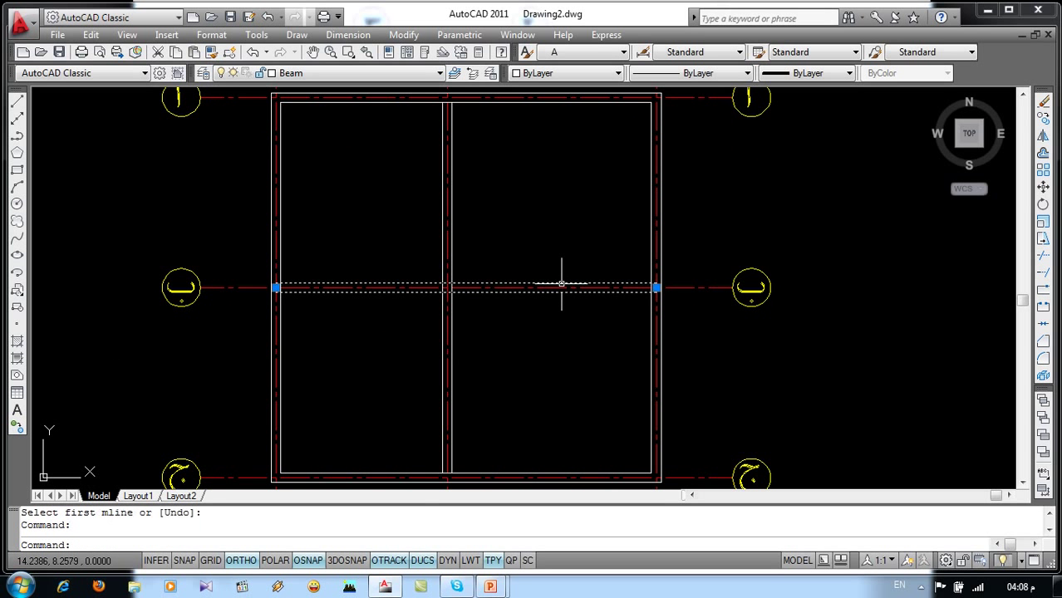
left_click(421, 304)
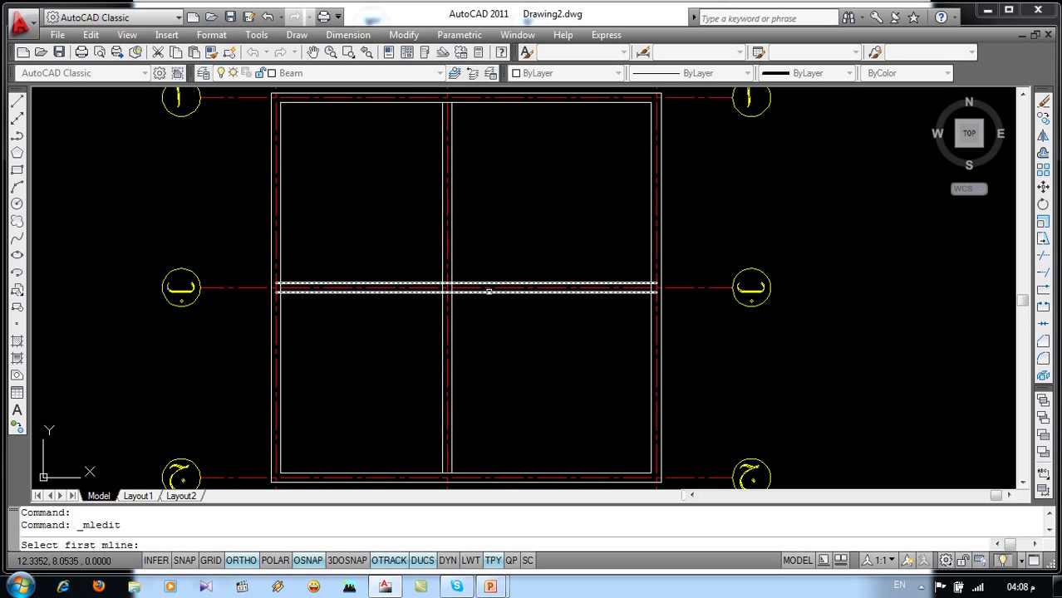
left_click(489, 287)
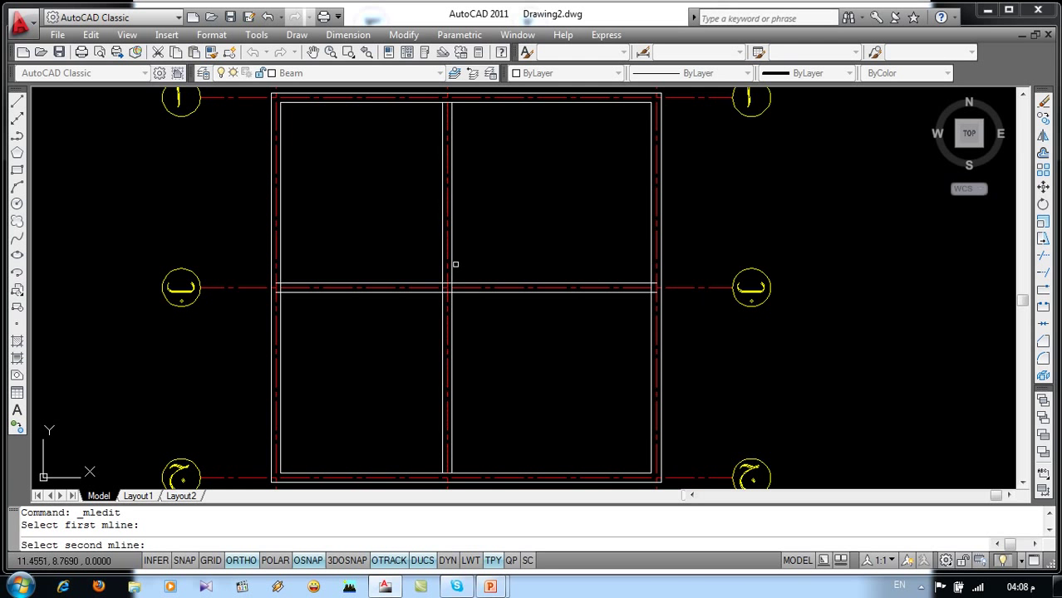
left_click(454, 266)
key("Return")
- Apply Open Tee at the left, bottom, right and top ends of the middle beams
double_click(454, 272)
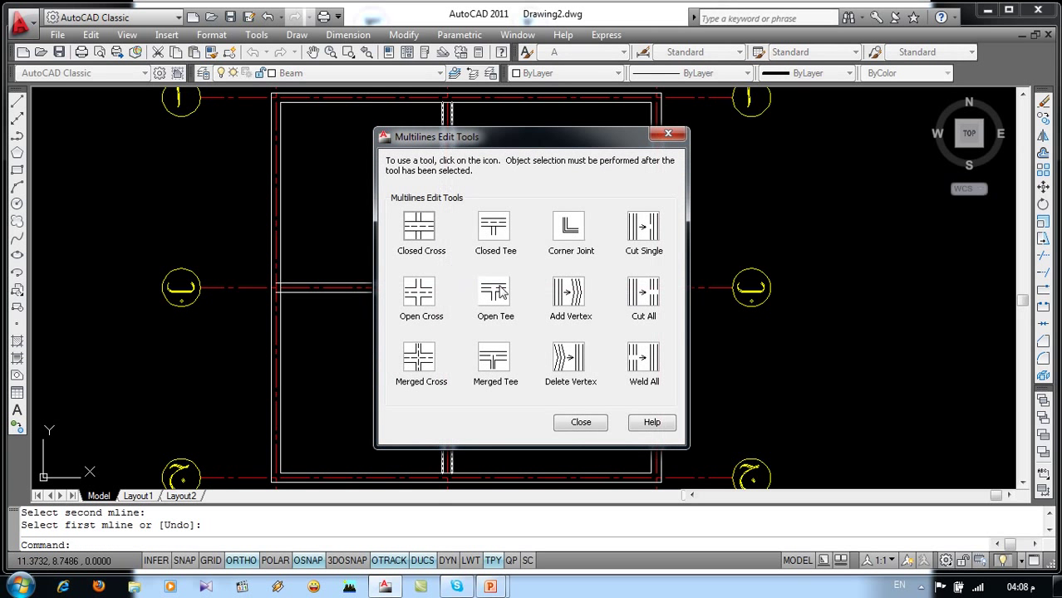
left_click(482, 299)
left_click(281, 302)
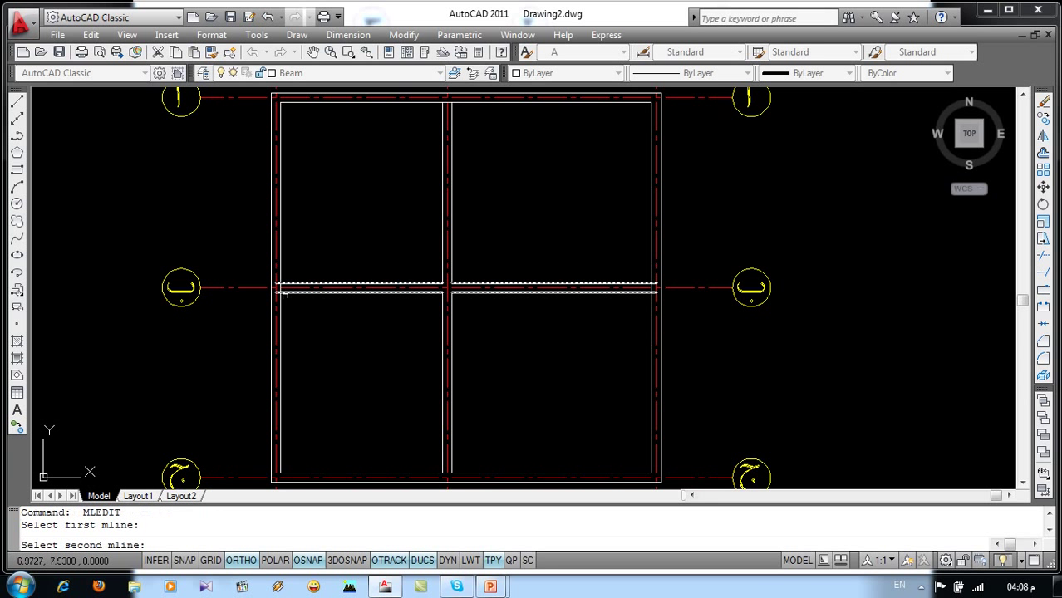
left_click(287, 291)
left_click(440, 442)
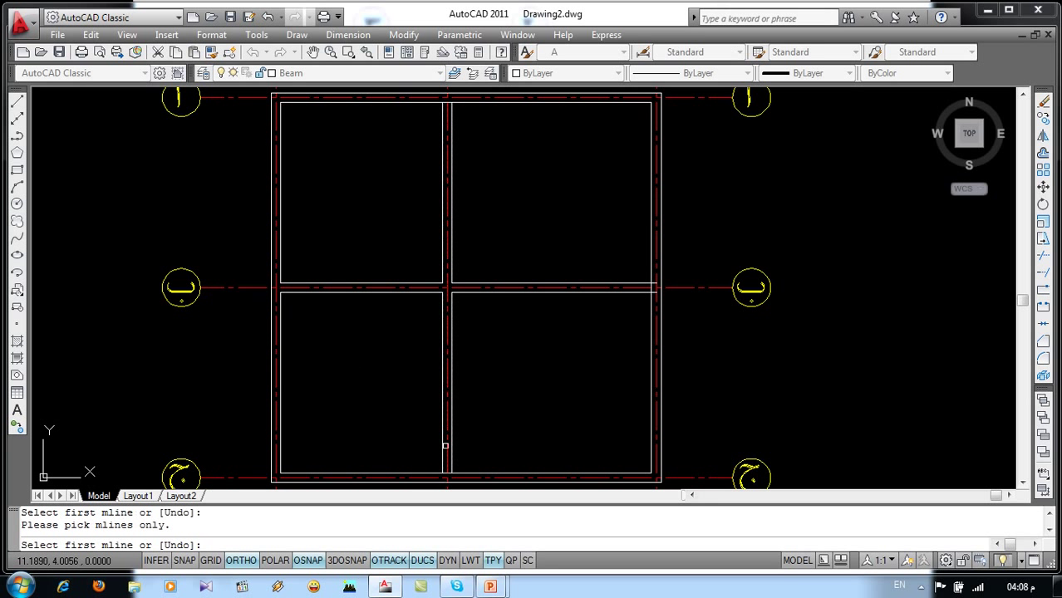
left_click(443, 447)
left_click(425, 470)
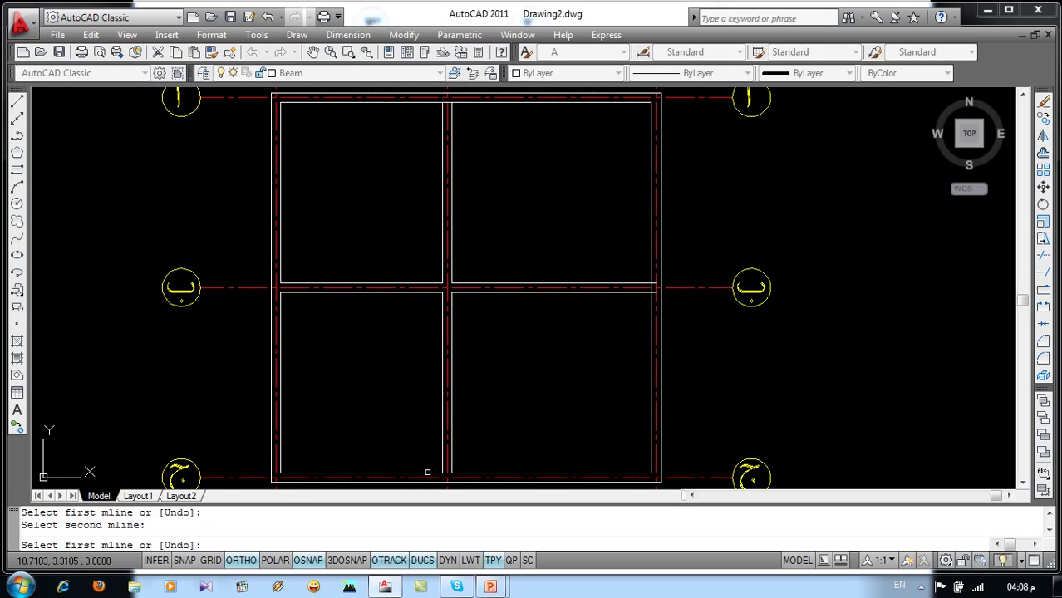
left_click(644, 290)
left_click(657, 292)
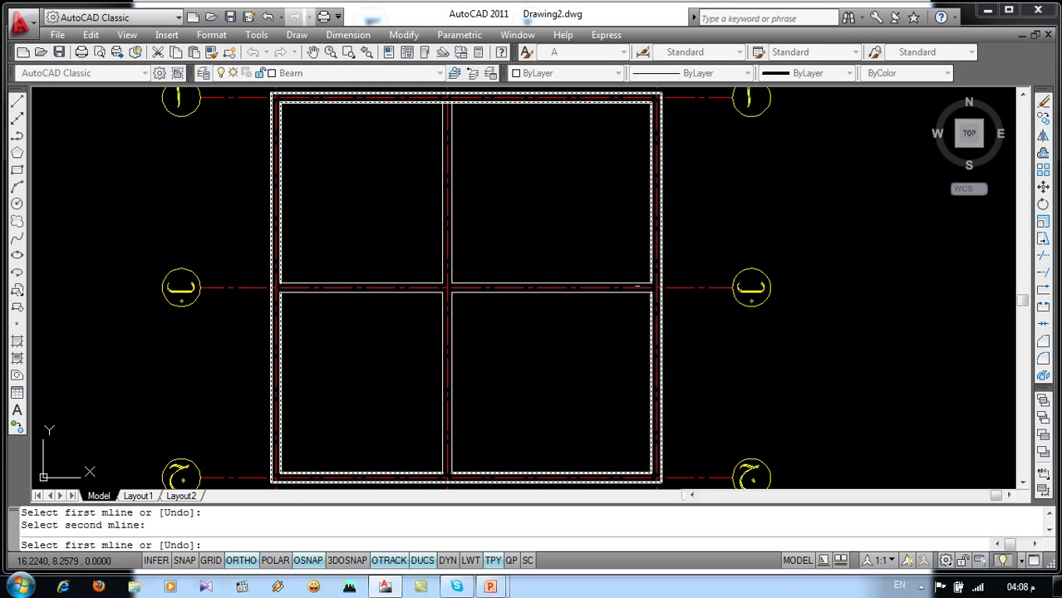
left_click(450, 111)
left_click(458, 104)
scroll(494, 165, "down", 2)
key("Return")
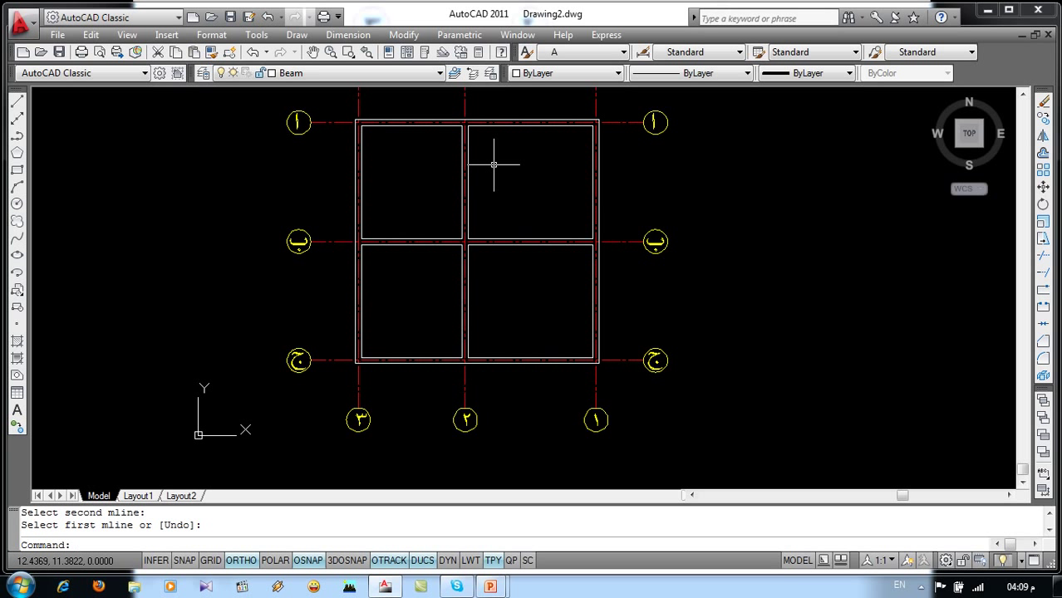
- On the Column layer, draw a 0.6 by 0.25 rectangle in the upper-left bay
middle_click_drag(489, 167, 497, 216)
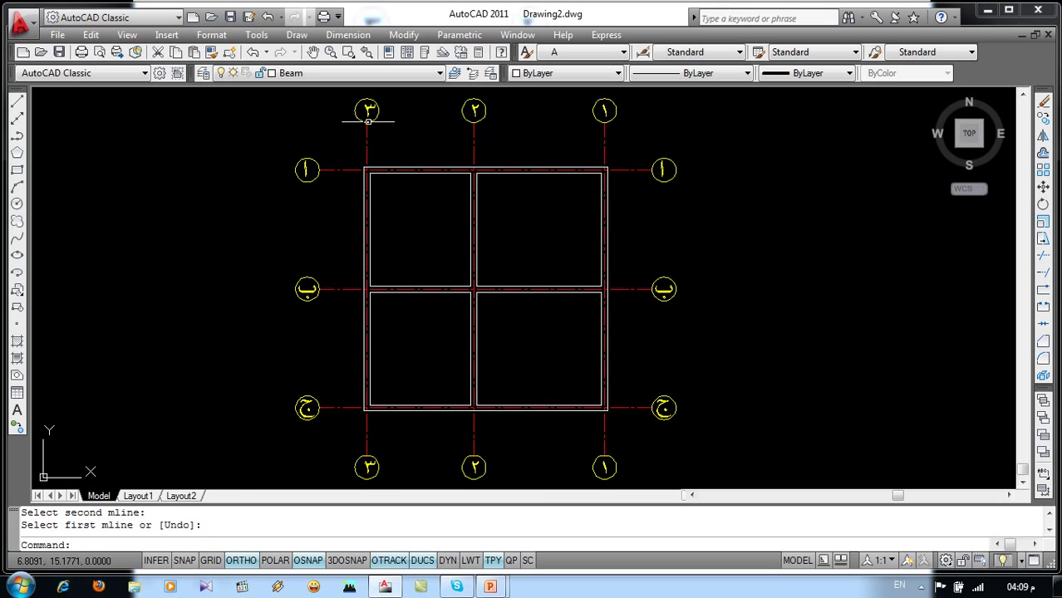
left_click(384, 73)
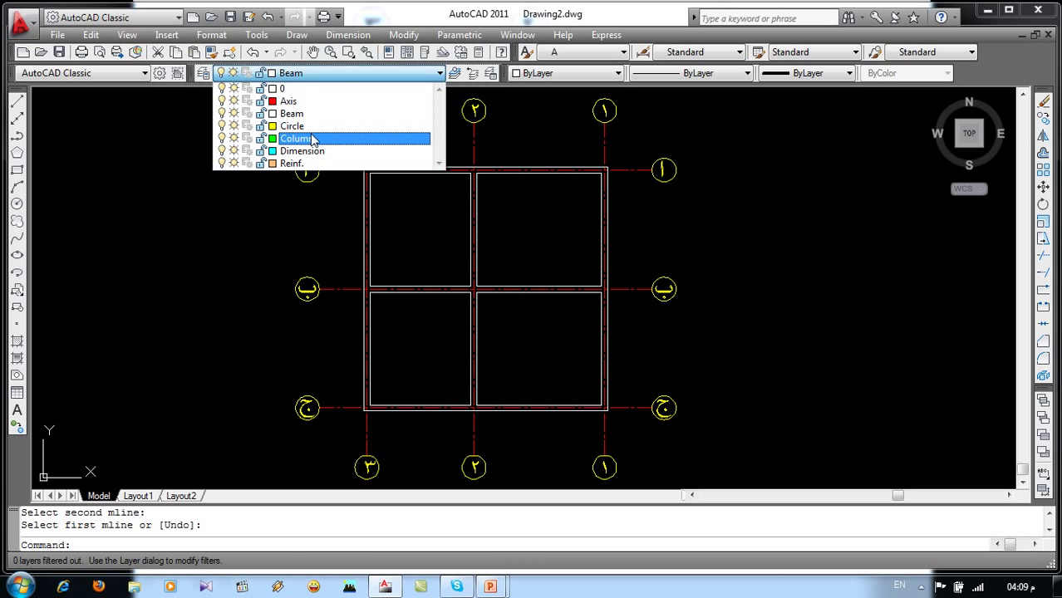
left_click(299, 137)
scroll(425, 219, "up", 2)
type("rec")
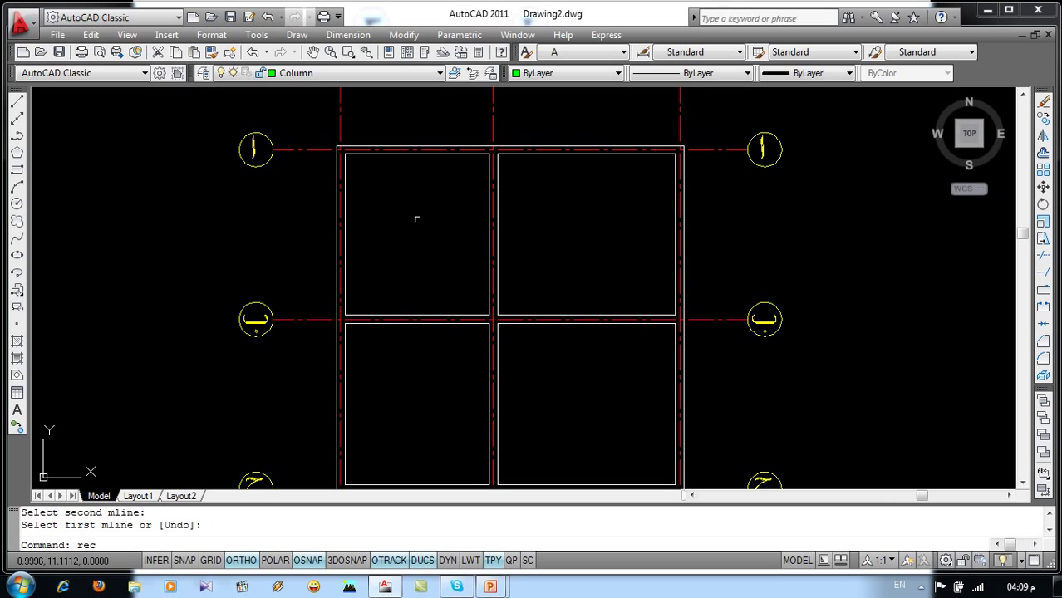
key("Return")
left_click(366, 290)
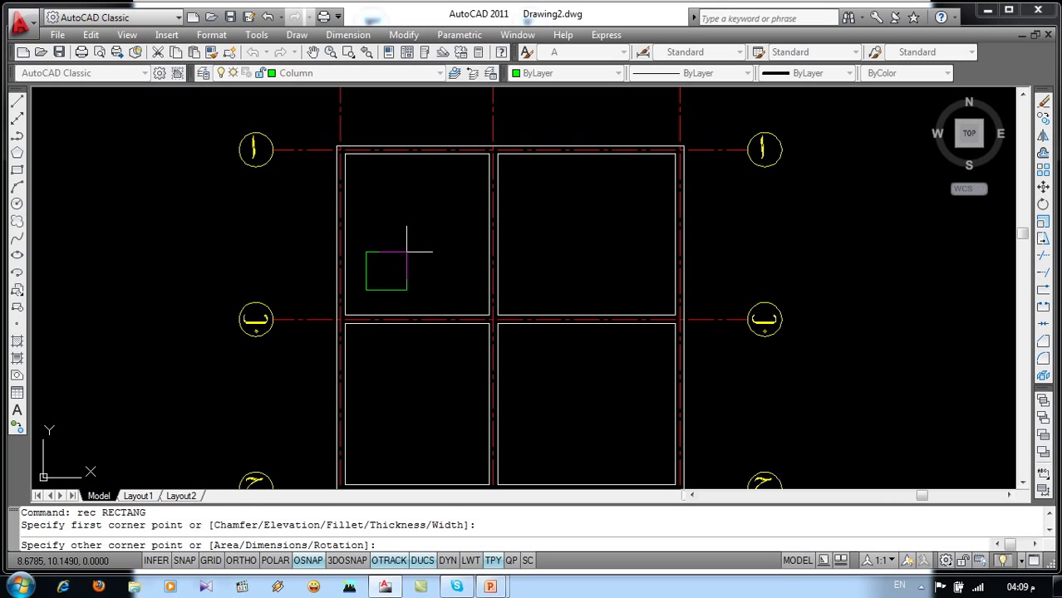
key("F8")
type("@")
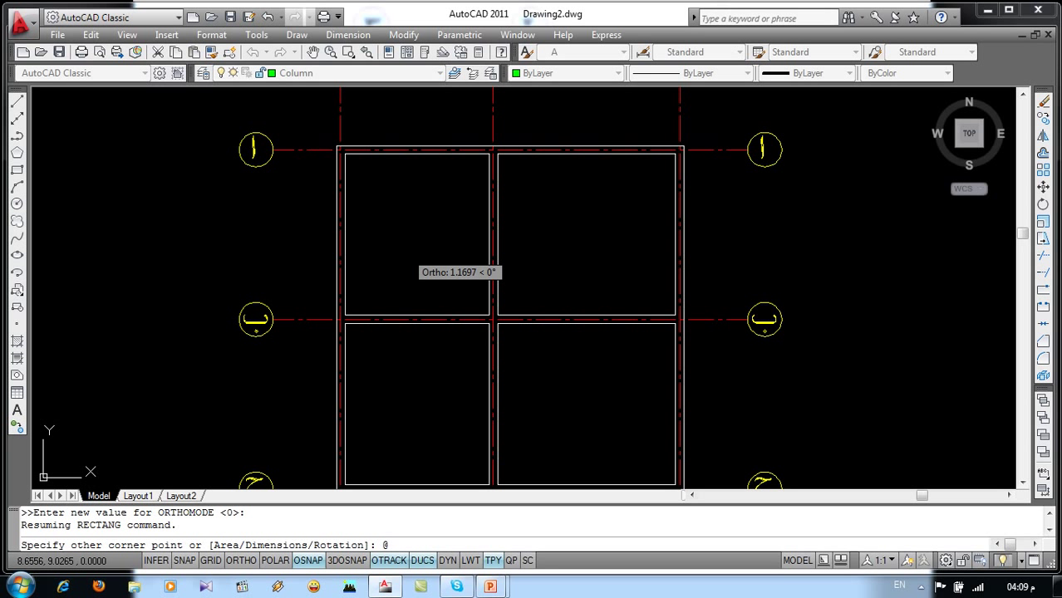
type(".6,.2")
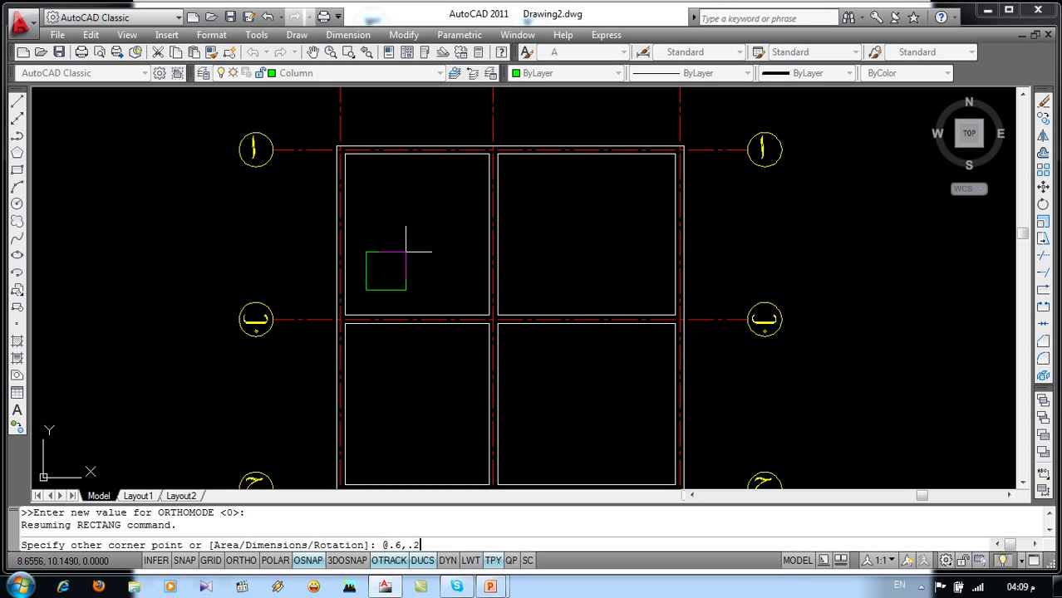
key("Return")
key("Return")
- Fill the rectangle with a SOLID hatch to make the green column
left_click(493, 186)
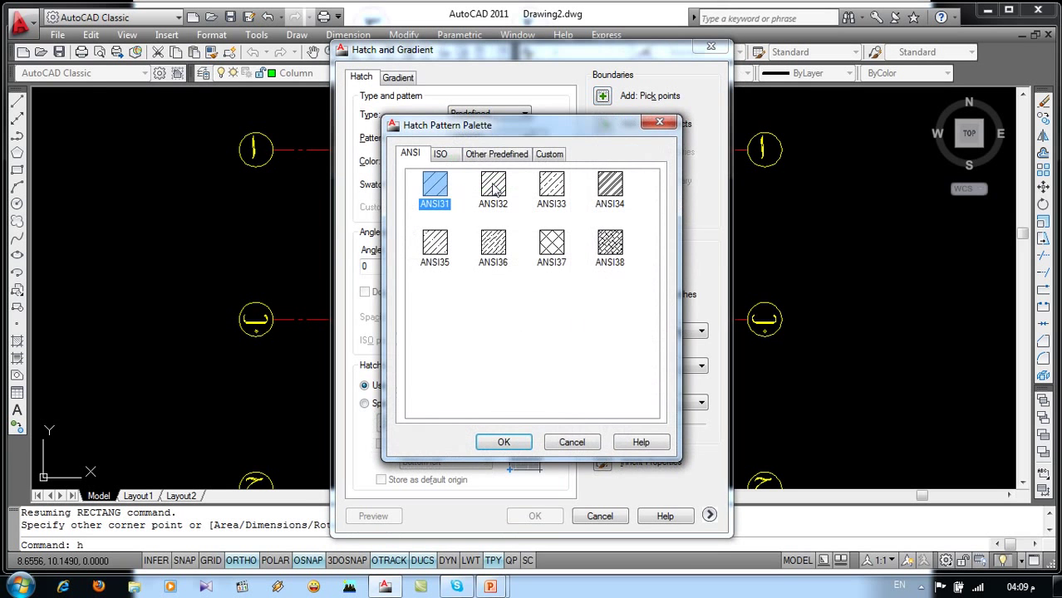
left_click(507, 156)
left_click(436, 193)
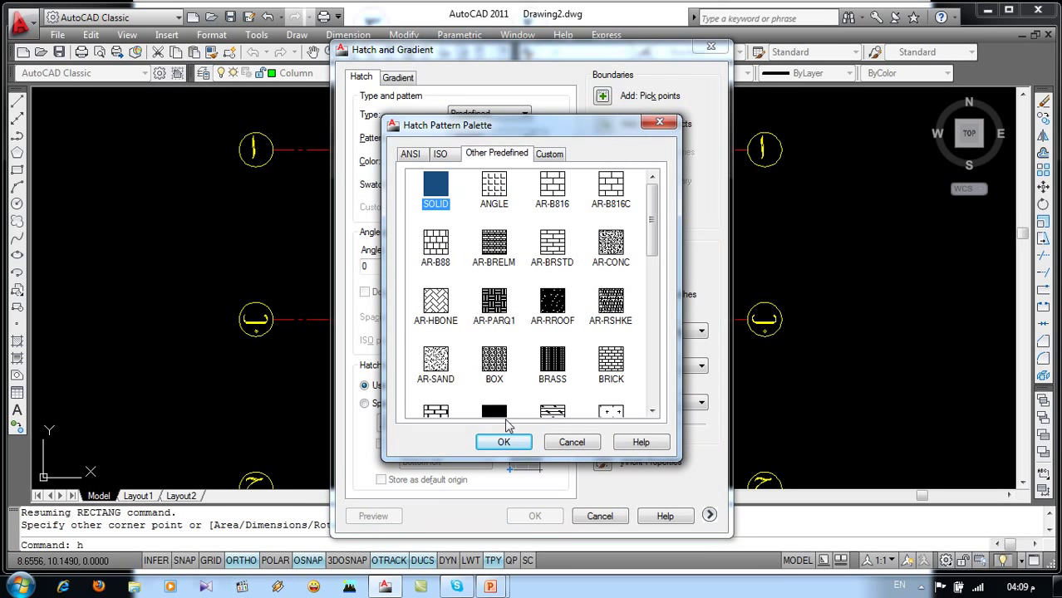
left_click(504, 442)
left_click(602, 96)
left_click(371, 286)
left_click(371, 286)
key("Return")
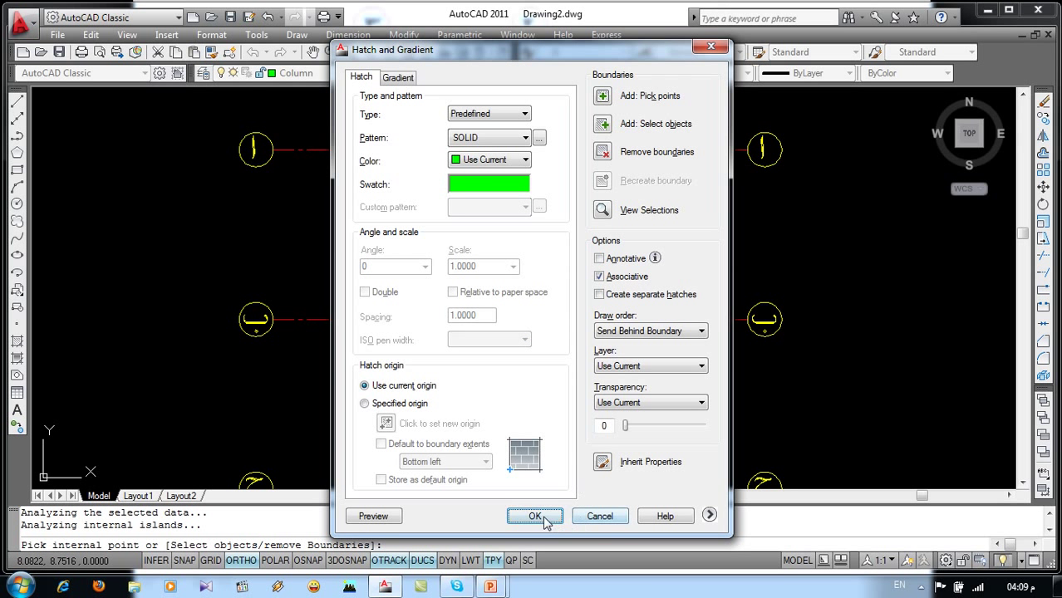
left_click(537, 516)
scroll(384, 230, "up", 3)
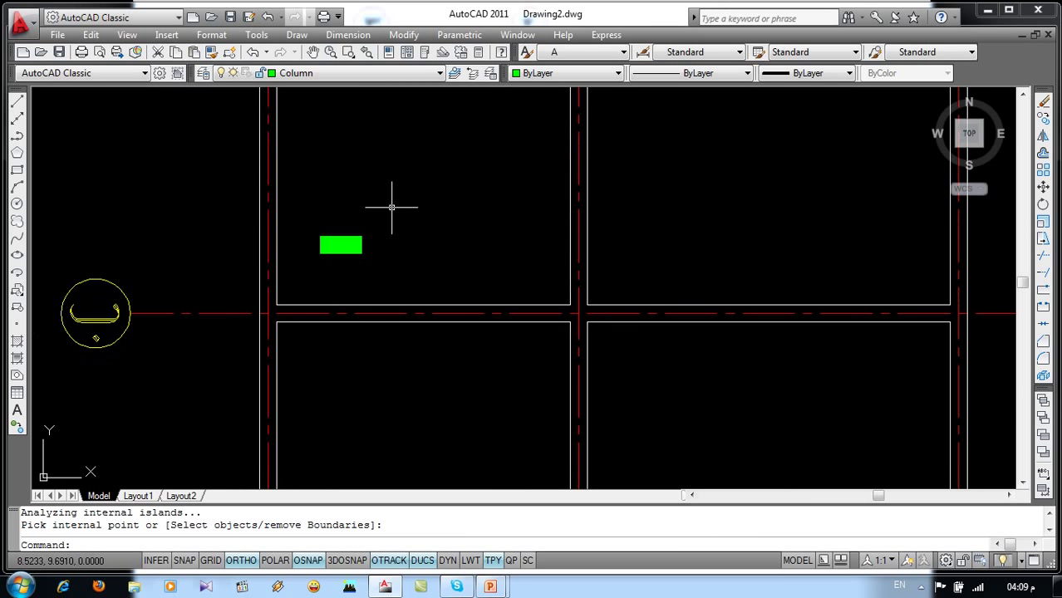
left_click(524, 546)
type("co")
key("Return")
- Copy the green column to the right of the original
left_click(381, 214)
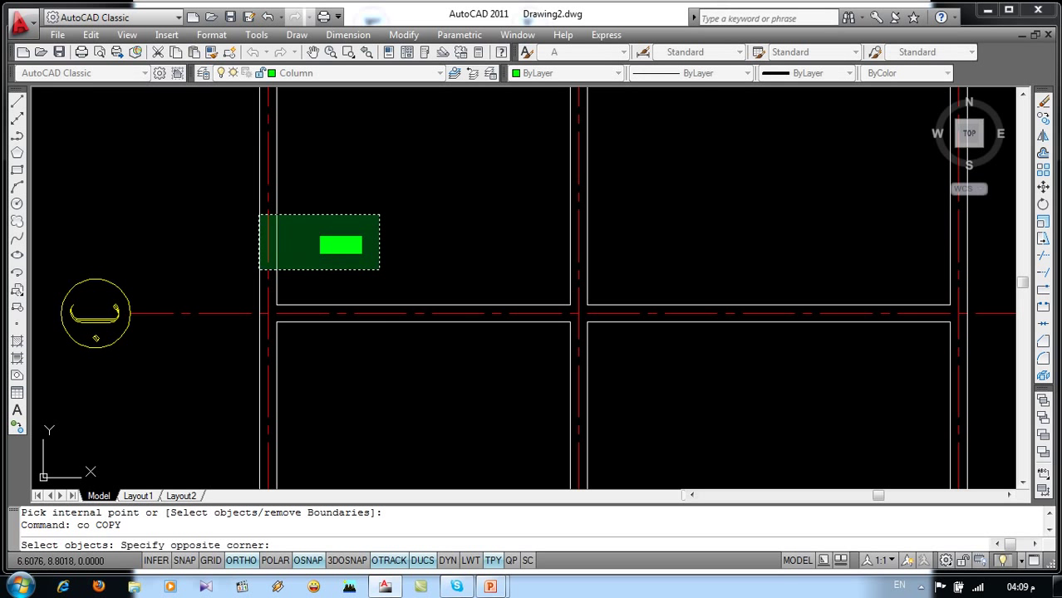
left_click(258, 271)
key("Return")
left_click(314, 283)
left_click(463, 283)
key("Return")
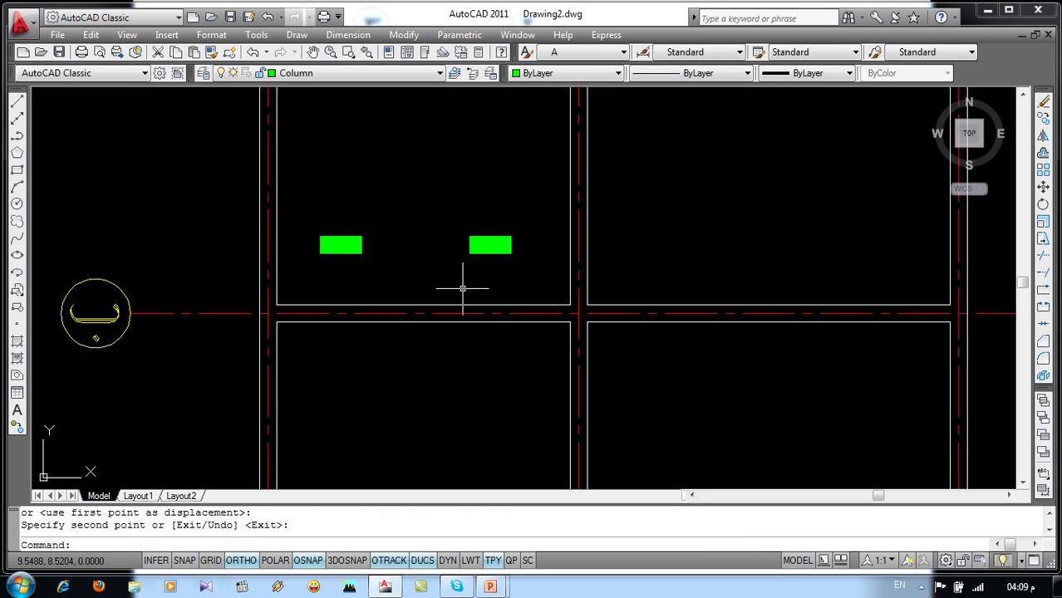
type("ro")
- Rotate the copied column 90° about its lower-left corner
key("Return")
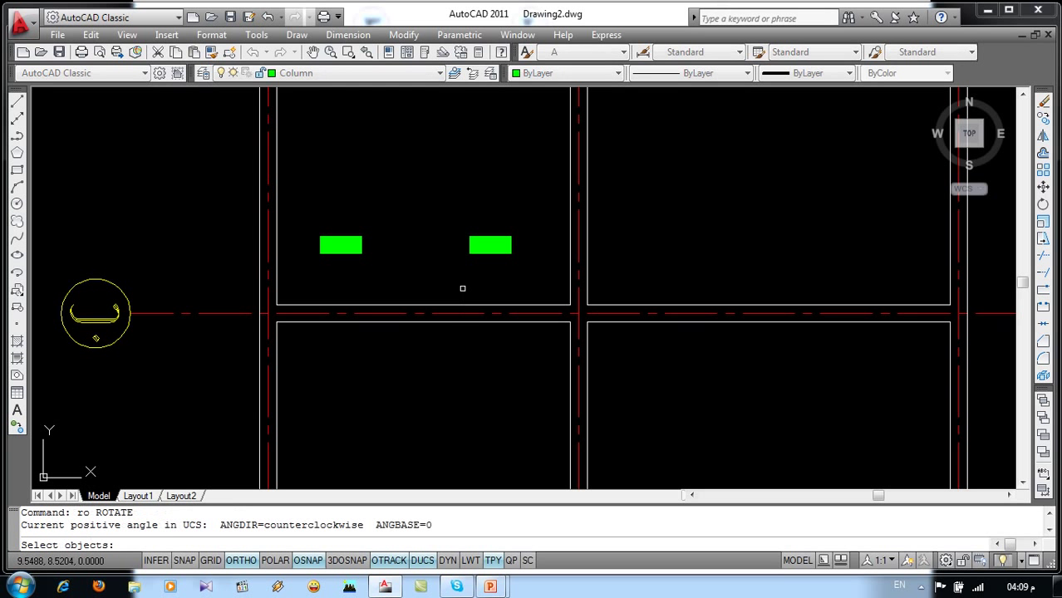
left_click(526, 212)
left_click(453, 263)
key("Return")
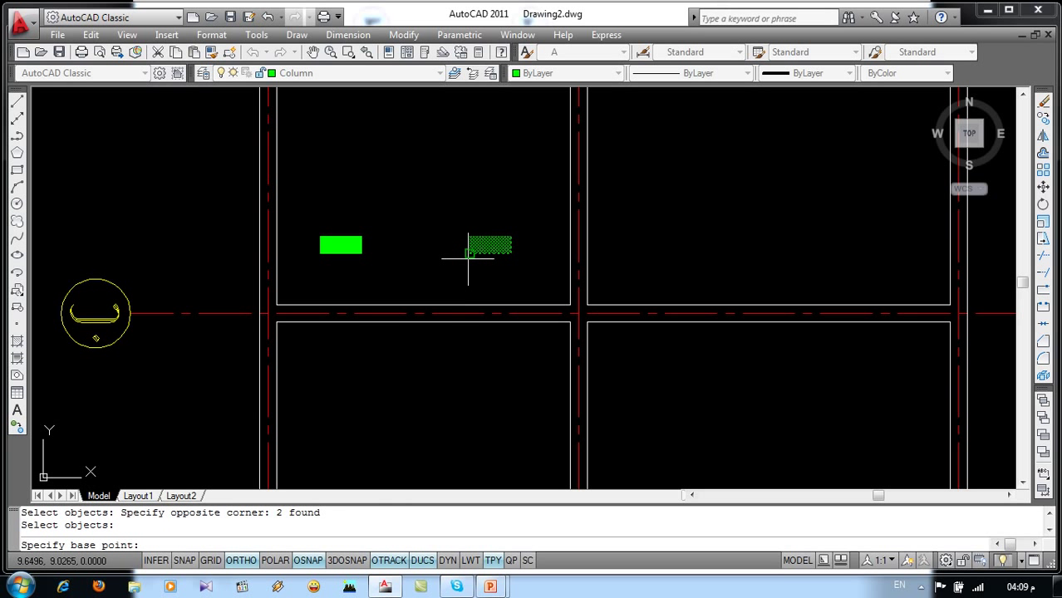
left_click(470, 253)
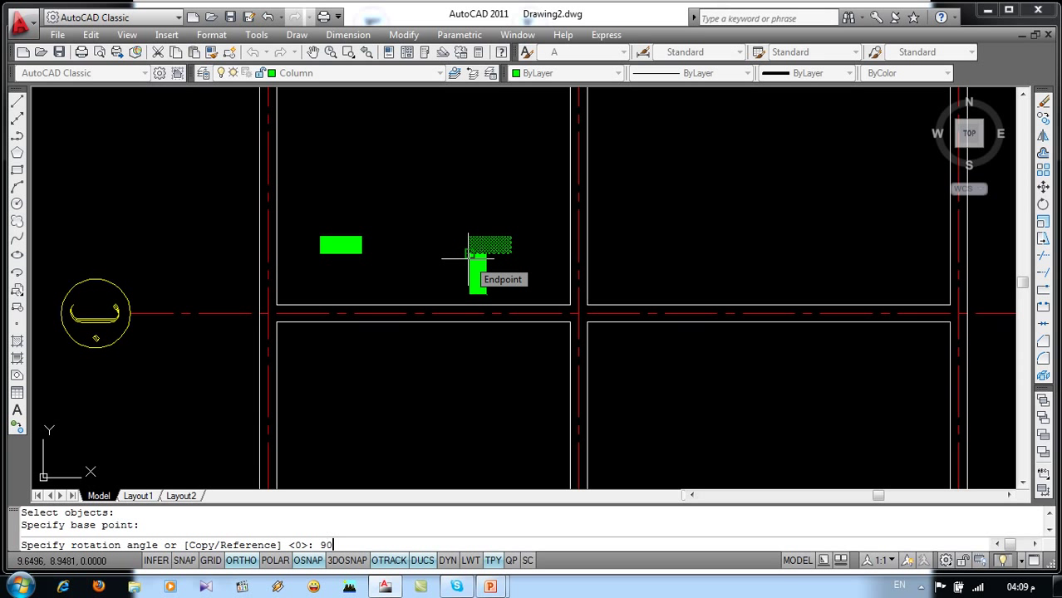
key("Return")
scroll(467, 256, "down", 2)
middle_click_drag(468, 256, 448, 351)
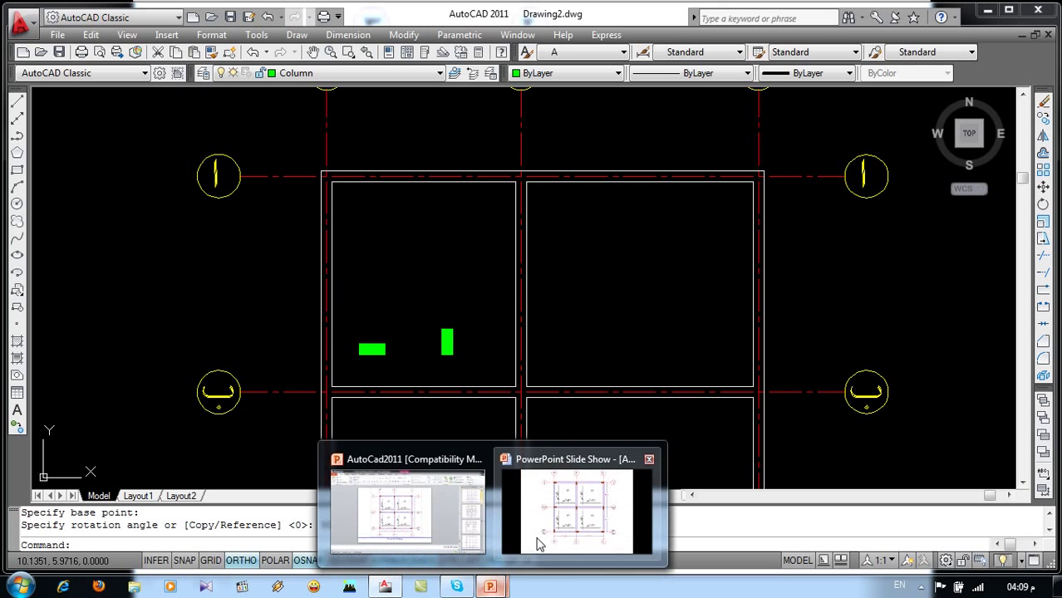
- After checking the reference plan slide, copy the horizontal green column to the top-left beam corner
mouse_move(490, 587)
left_click(582, 507)
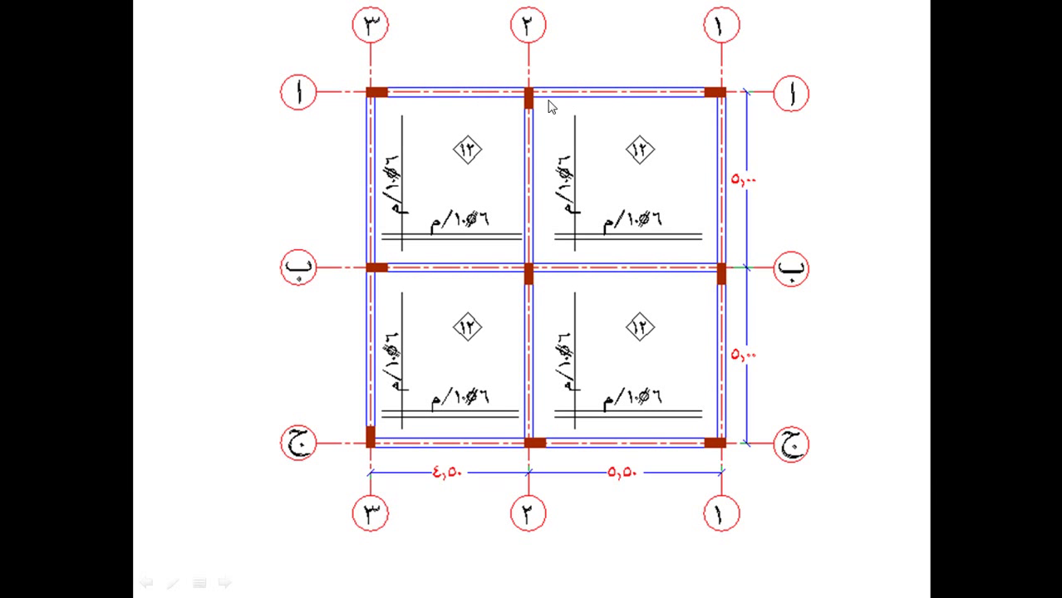
key("alt+Tab")
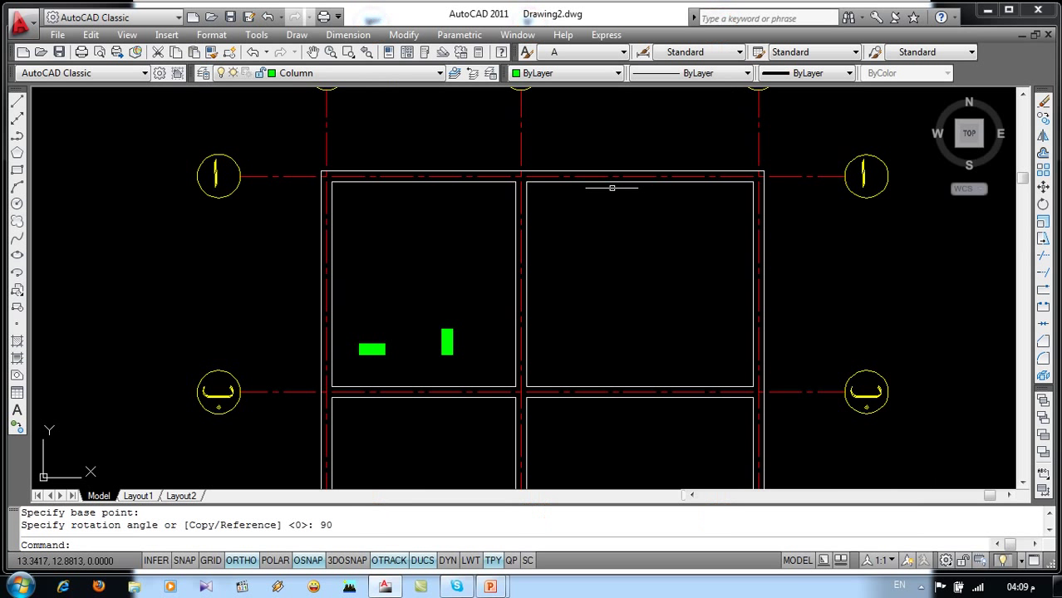
type("co")
key("Return")
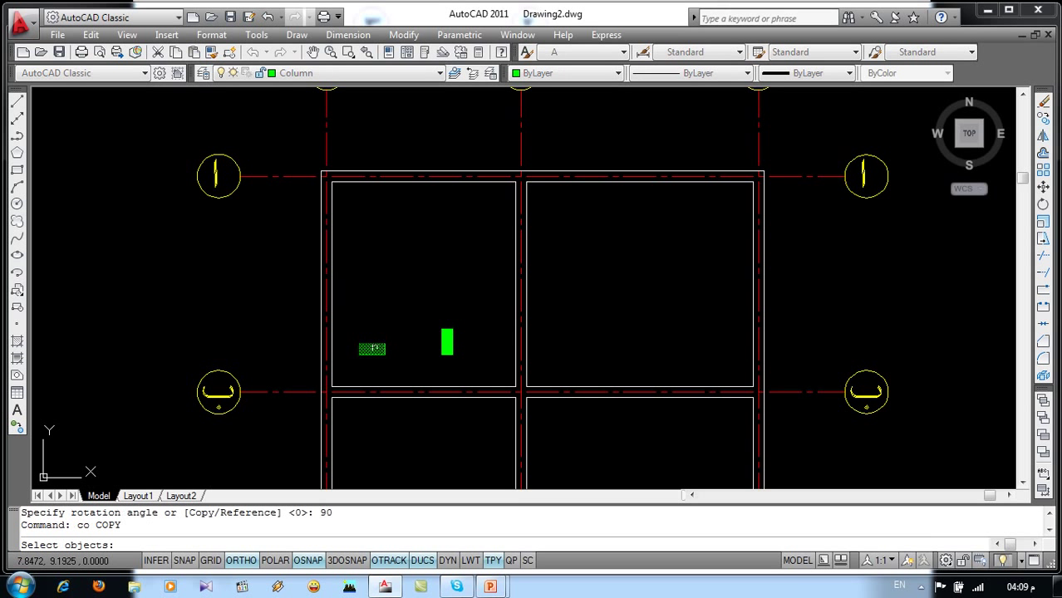
left_click(395, 335)
left_click(350, 365)
key("Return")
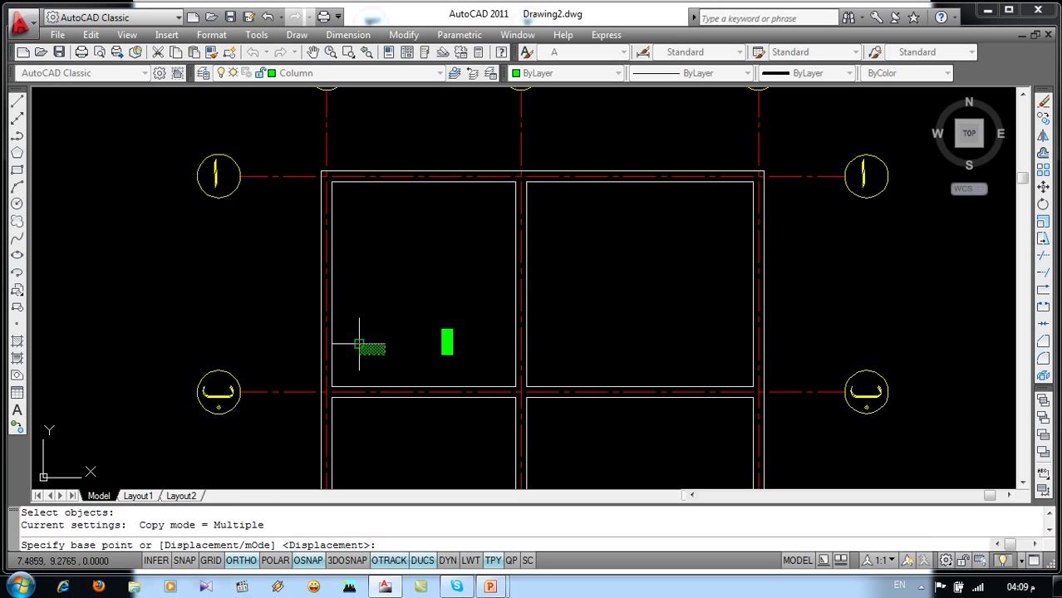
left_click(359, 344)
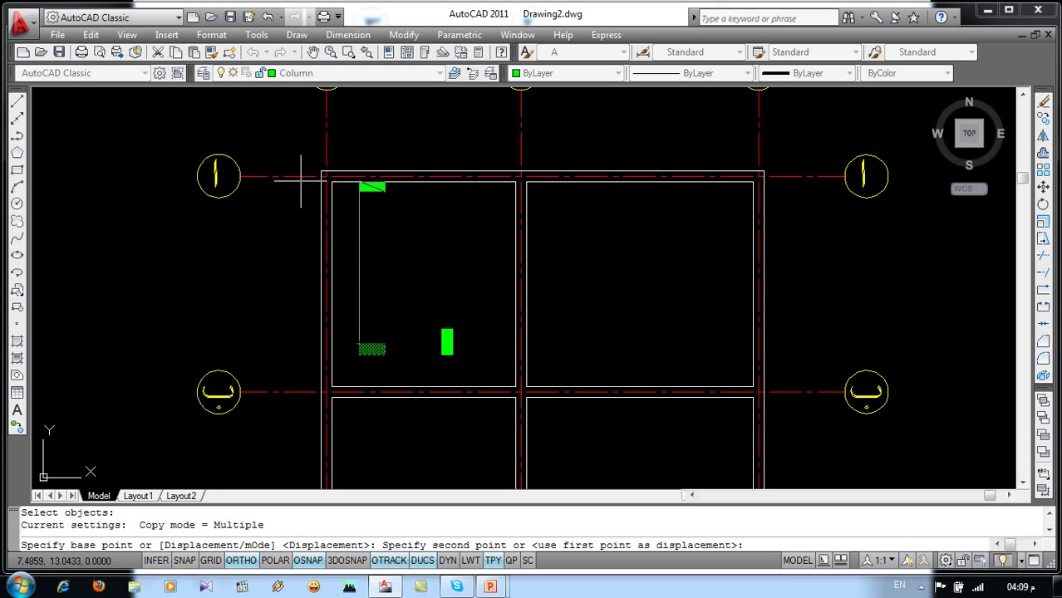
key("F8")
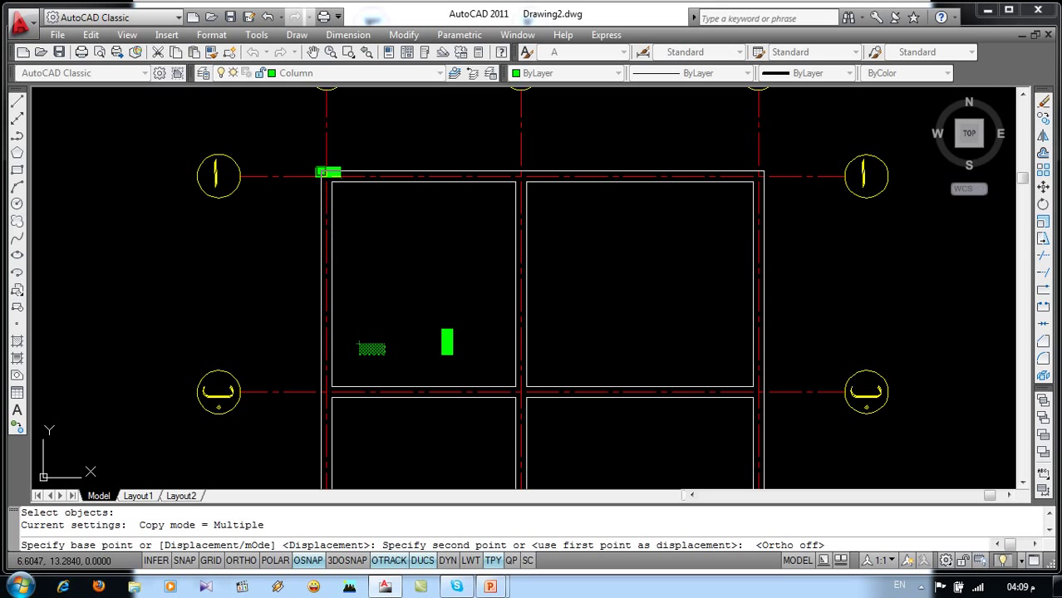
left_click(322, 176)
key("Return")
- Copy the upright green column to the top middle grid intersection
key("Return")
left_click(460, 310)
left_click(428, 349)
key("Return")
left_click(447, 330)
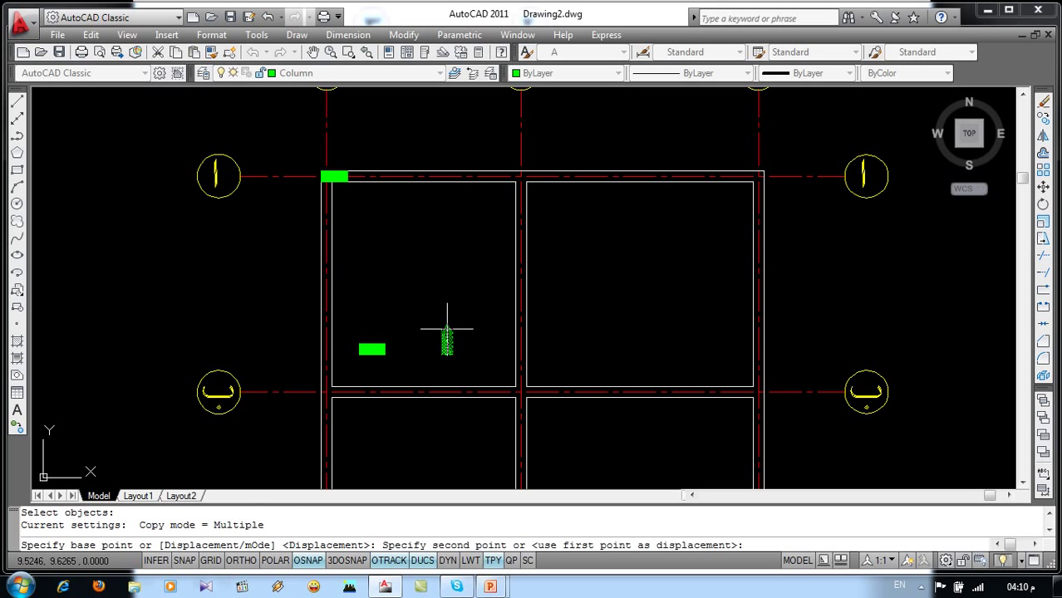
left_click(521, 172)
- Copy the horizontal green column to the top-right beam corner
key("Return")
key("Return")
left_click(416, 339)
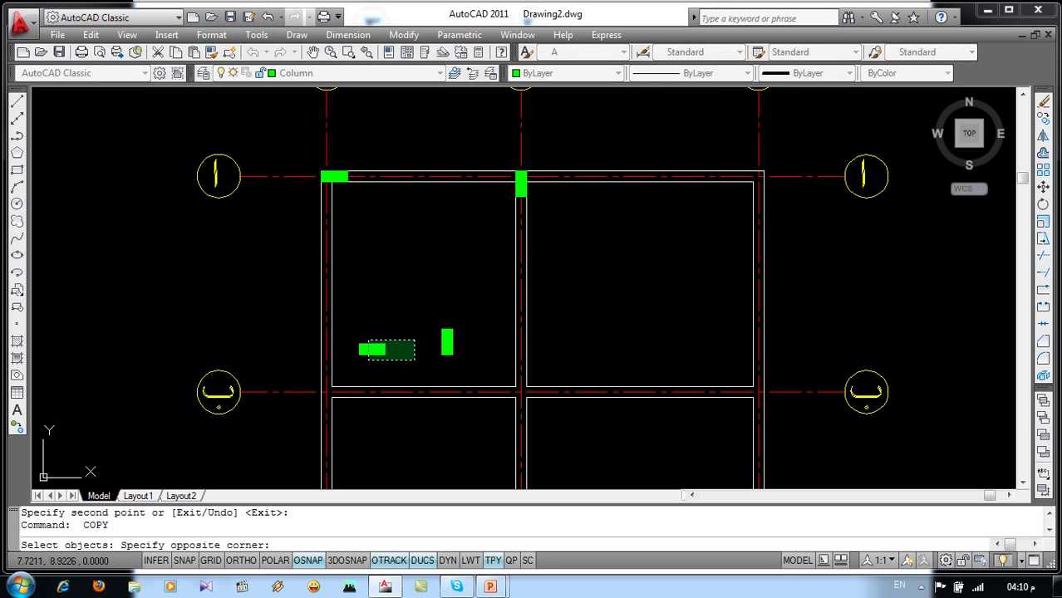
left_click(358, 360)
key("Return")
left_click(385, 349)
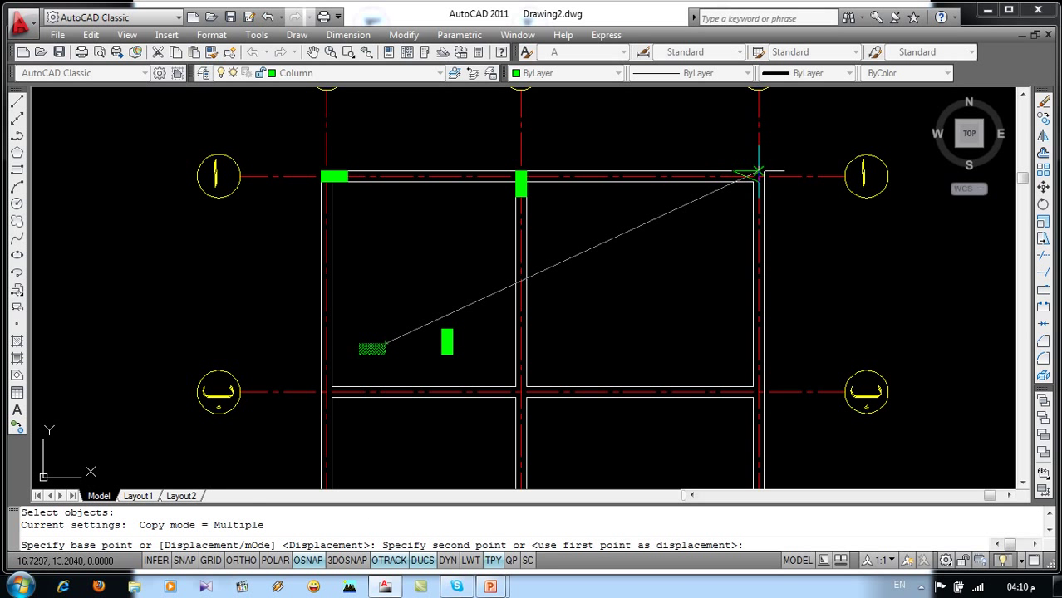
left_click(762, 174)
key("Return")
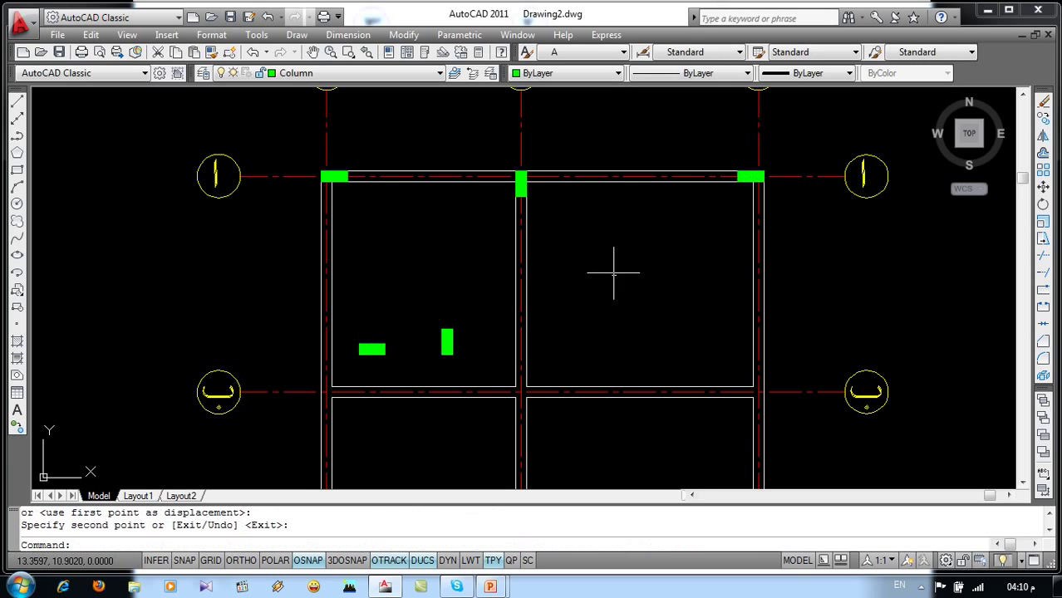
middle_click_drag(580, 292, 539, 224)
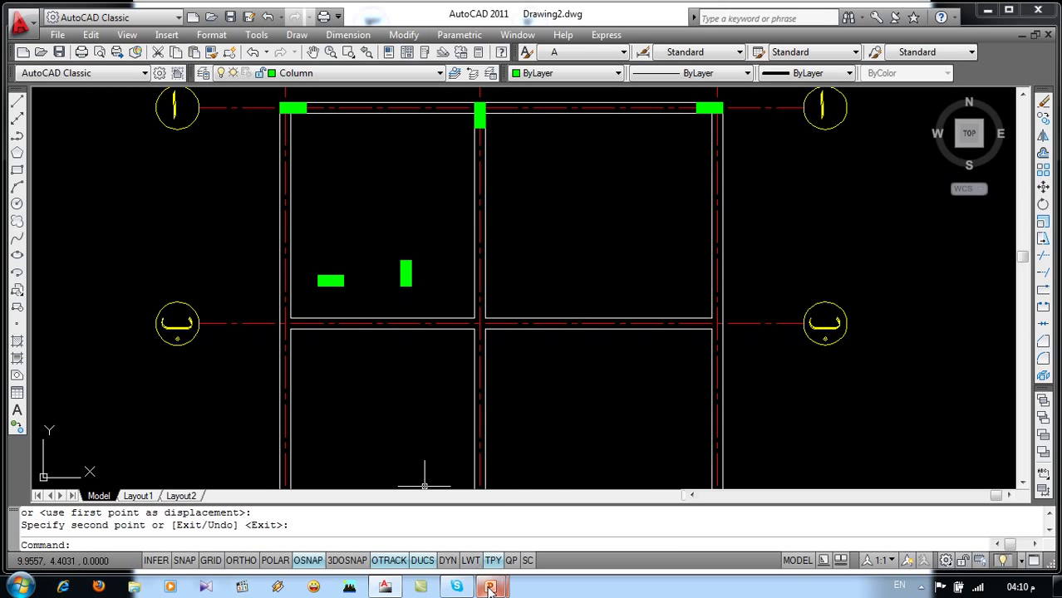
- Recheck the reference slide and copy the horizontal column to the left intersection of axis ب
left_click(560, 499)
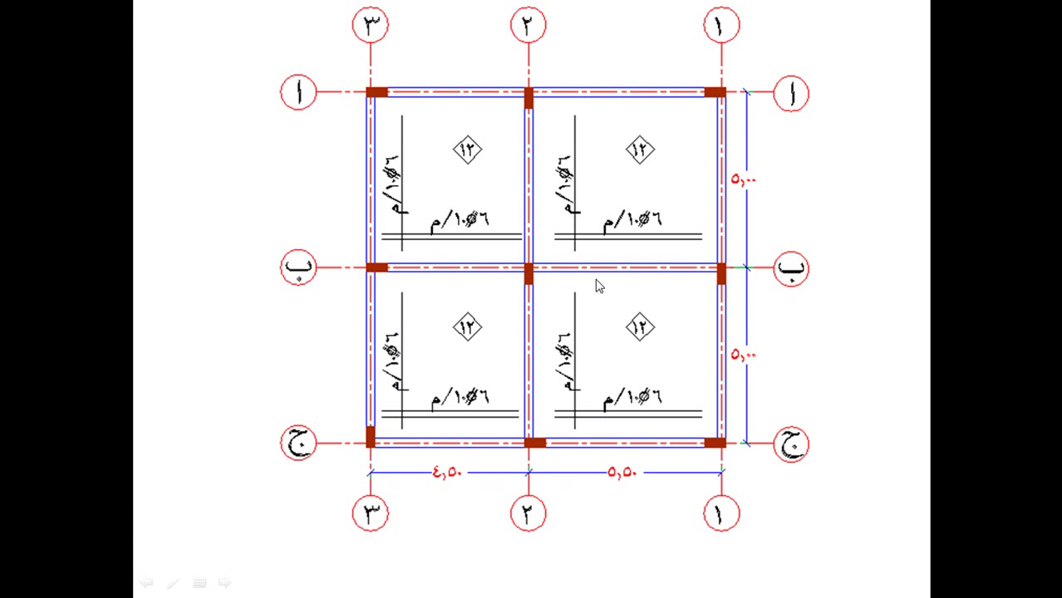
key("alt+Tab")
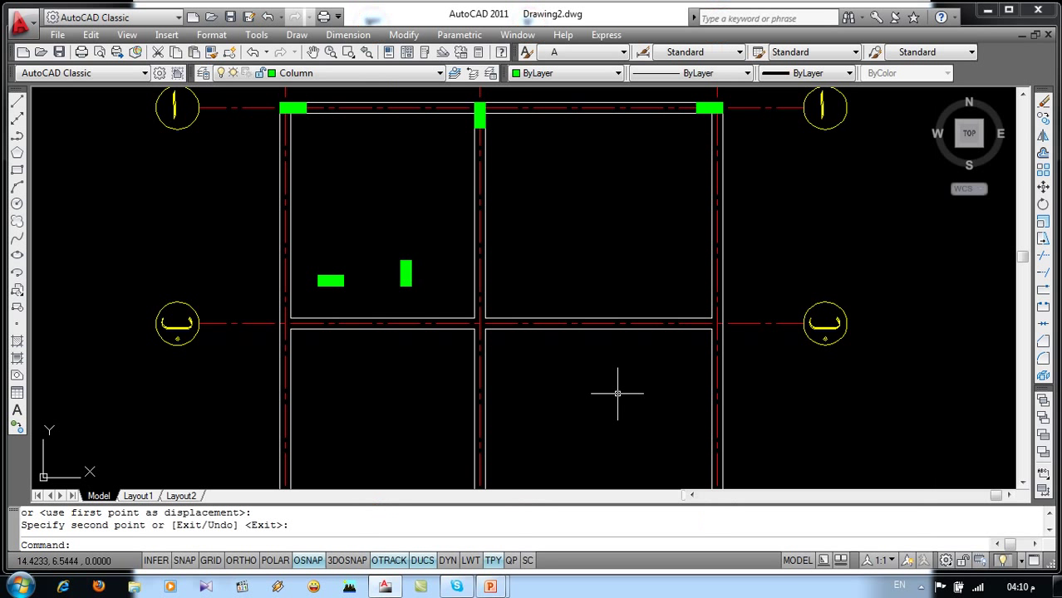
type("co")
key("Return")
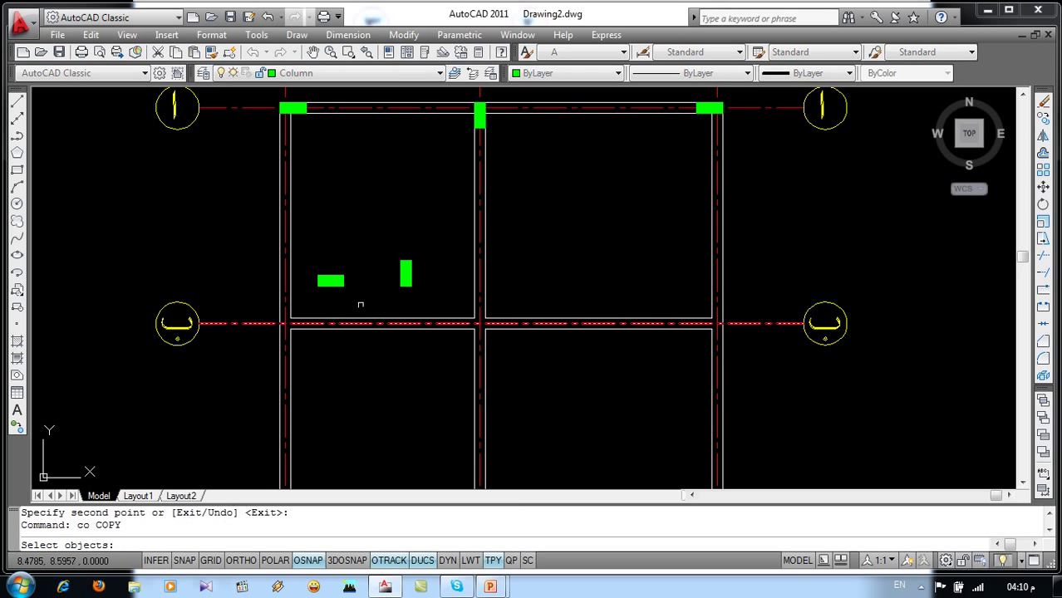
left_click(344, 255)
left_click(296, 303)
key("Return")
left_click(318, 281)
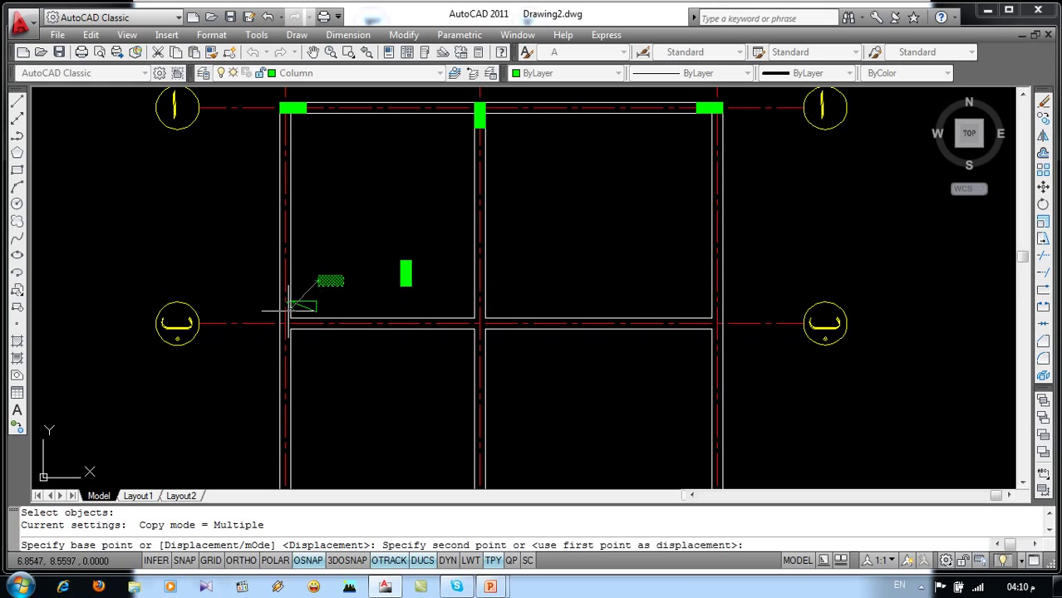
left_click(280, 325)
key("Return")
key("Return")
- Copy the upright green column to the centre intersection of axis ب
left_click(431, 245)
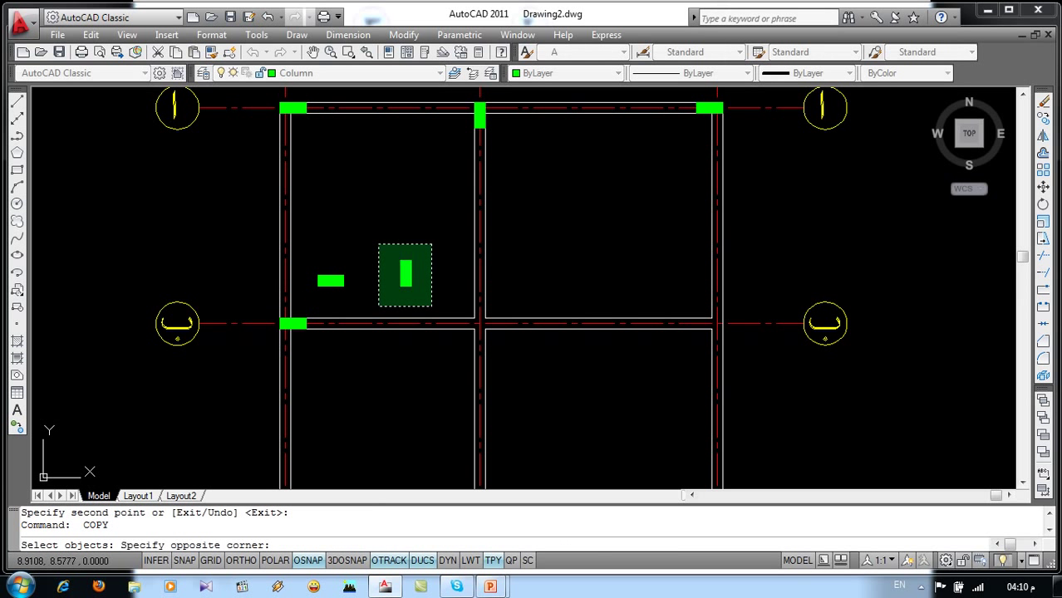
left_click(376, 306)
key("Return")
left_click(400, 287)
left_click(467, 329)
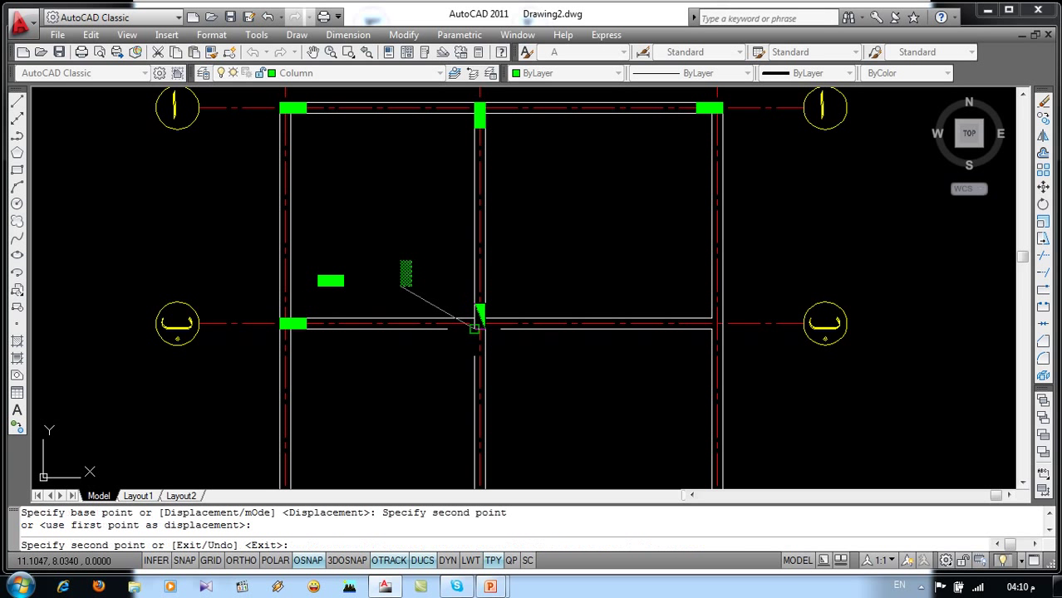
key("Return")
key("Return")
- Copy the horizontal green column to the right intersection of axis ب
left_click(387, 252)
left_click(310, 296)
key("Return")
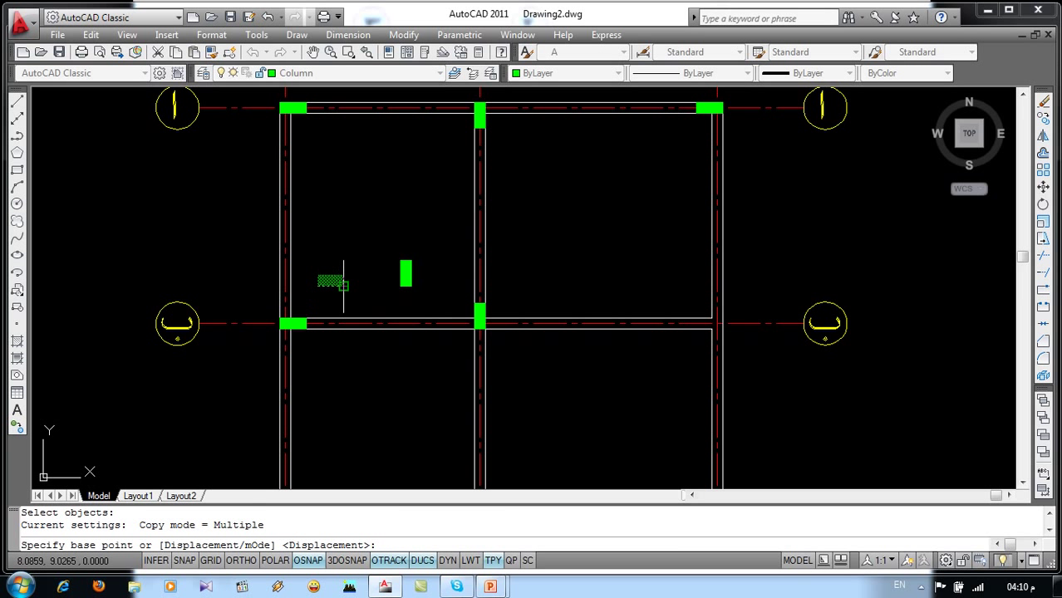
left_click(343, 286)
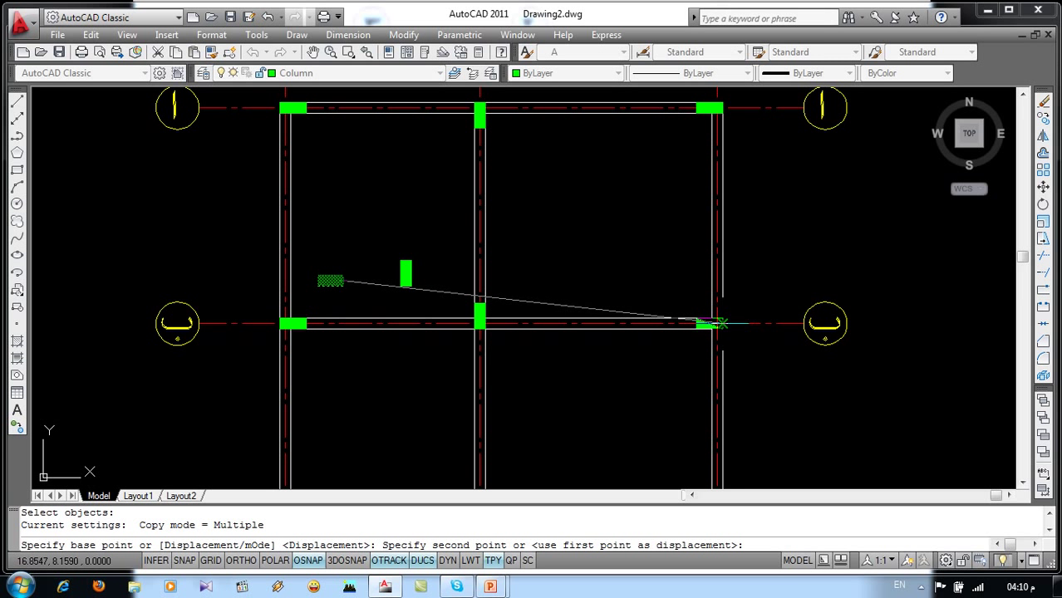
left_click(722, 329)
key("Return")
scroll(666, 334, "down", 3)
middle_click_drag(611, 360, 569, 251)
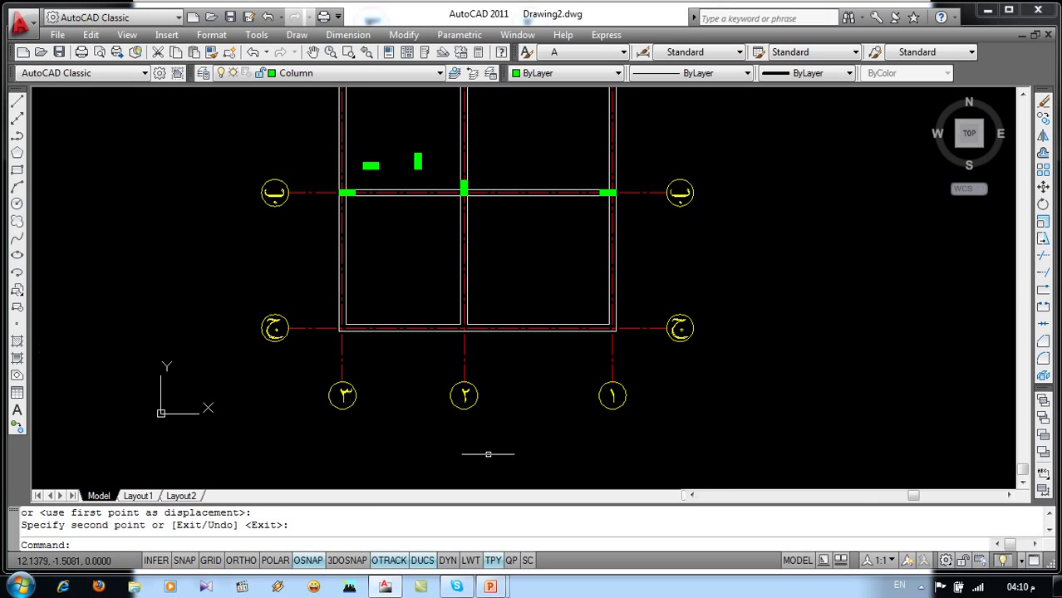
- After viewing the reference slide, copy the vertical green column to the ٣/ج intersection
mouse_move(491, 587)
left_click(593, 548)
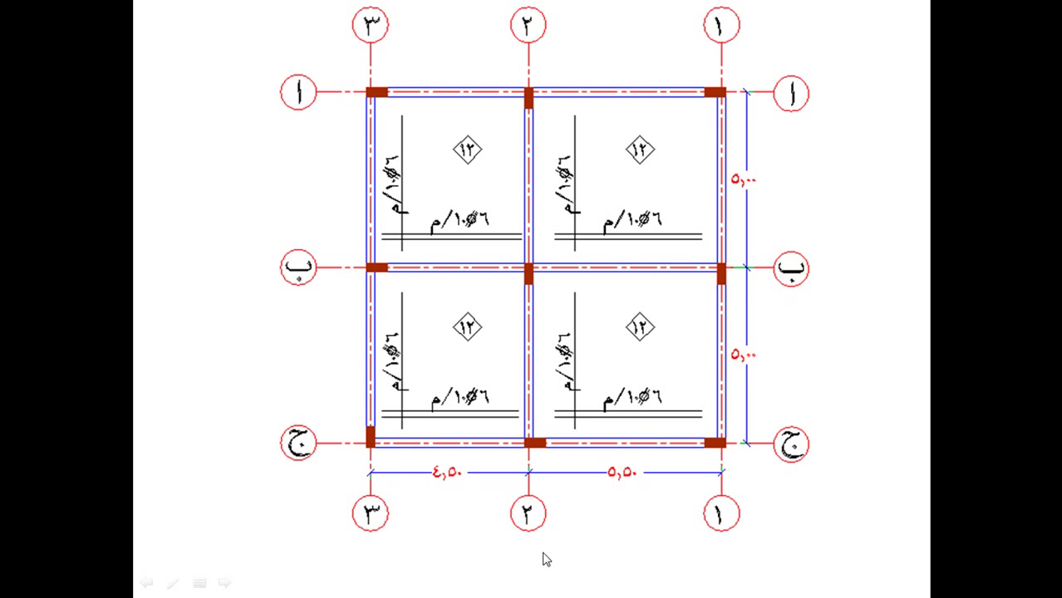
key("alt+Tab")
type("c")
key("Return")
left_click(429, 131)
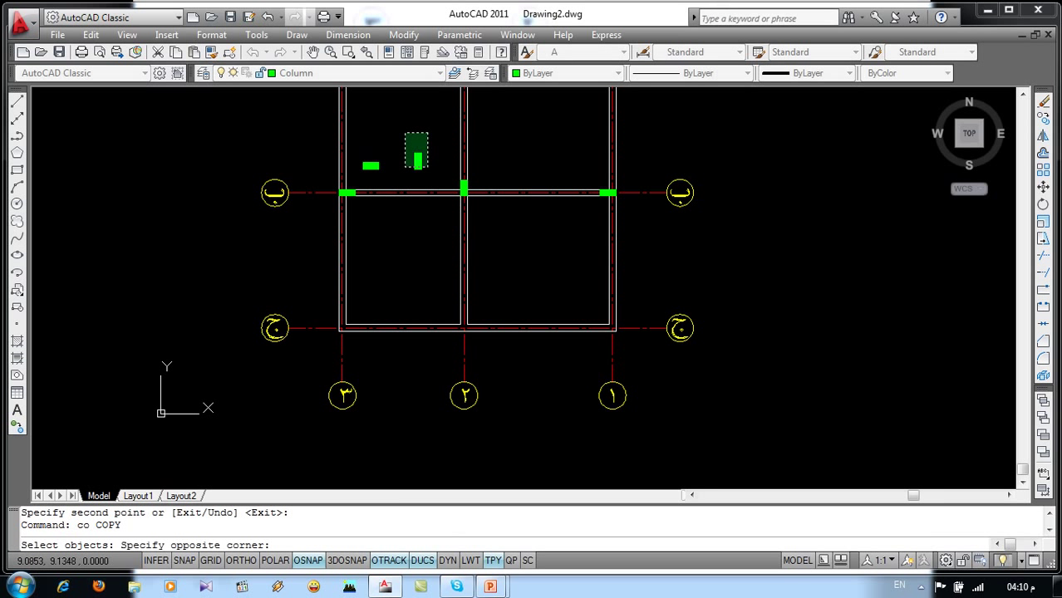
left_click(404, 181)
key("Return")
left_click(415, 169)
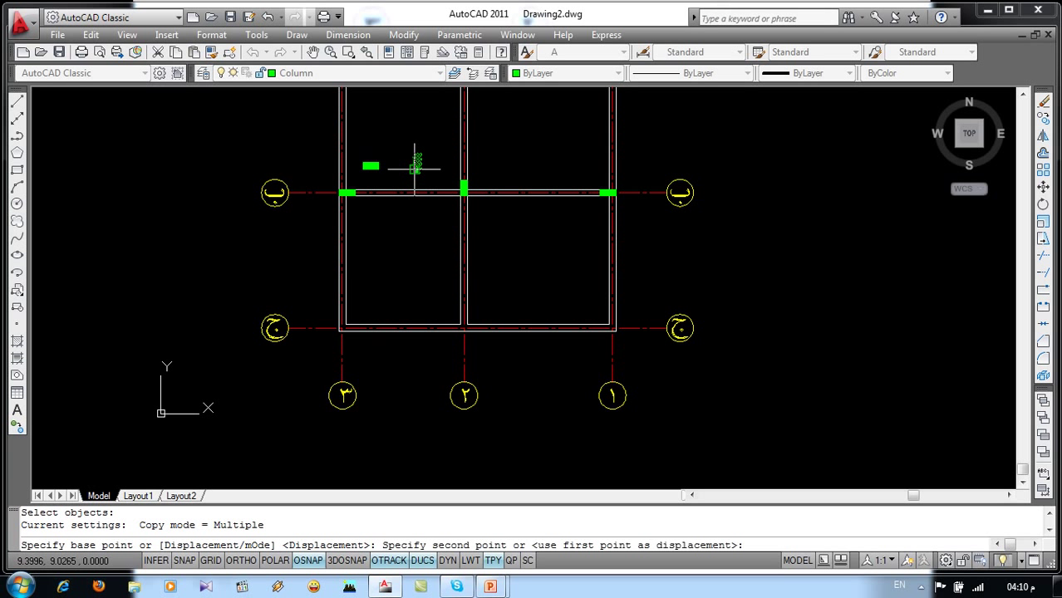
left_click(340, 328)
key("Return")
- Copy the horizontal green column to the ٢/ج and ١/ج intersections
key("Return")
left_click(392, 148)
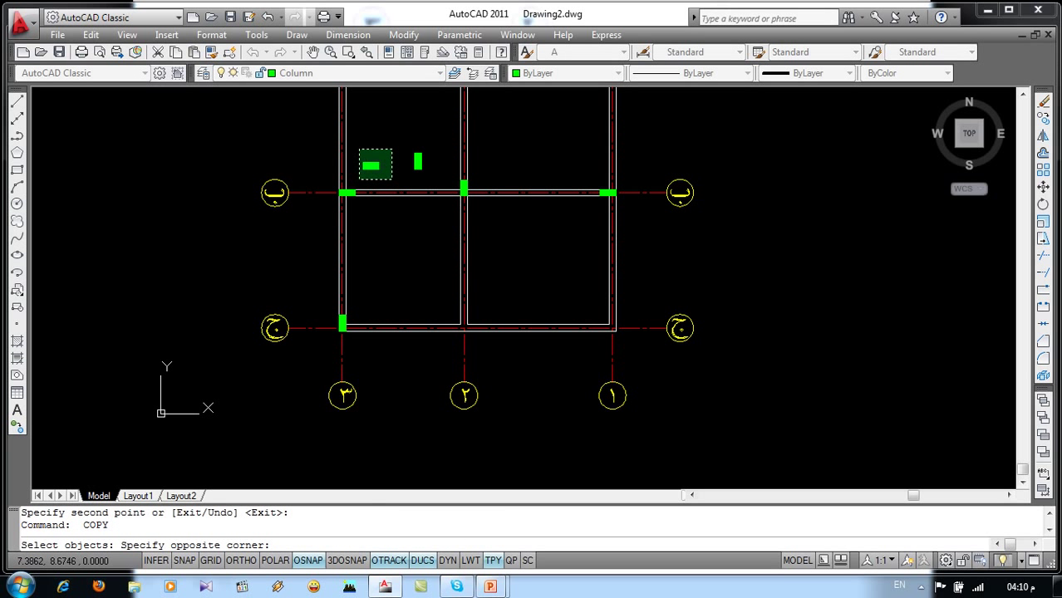
left_click(354, 181)
key("Return")
left_click(362, 164)
left_click(463, 327)
key("Return")
key("Return")
left_click(391, 148)
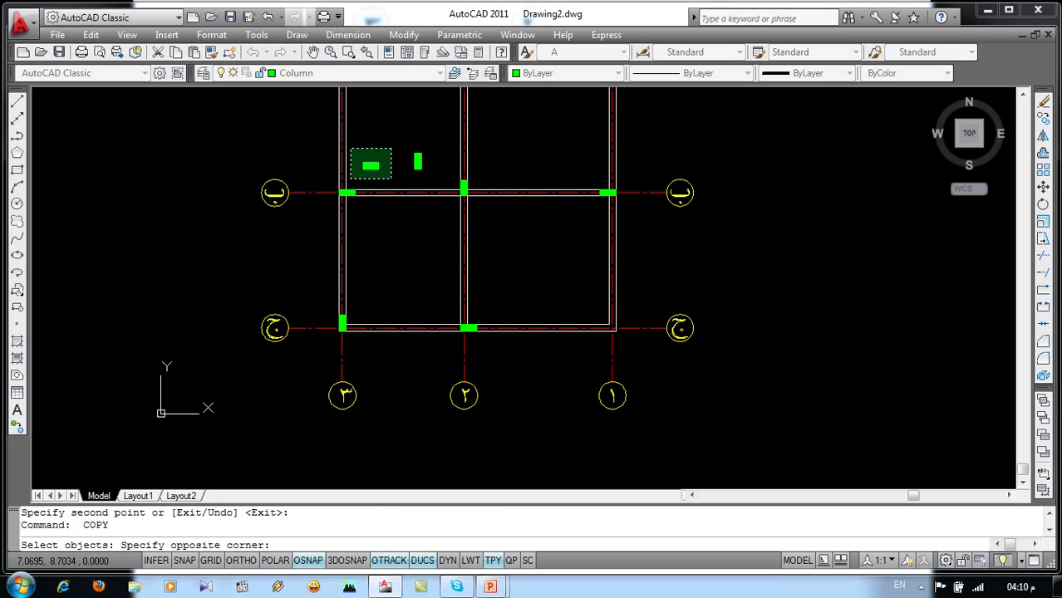
left_click(350, 179)
key("Return")
left_click(371, 167)
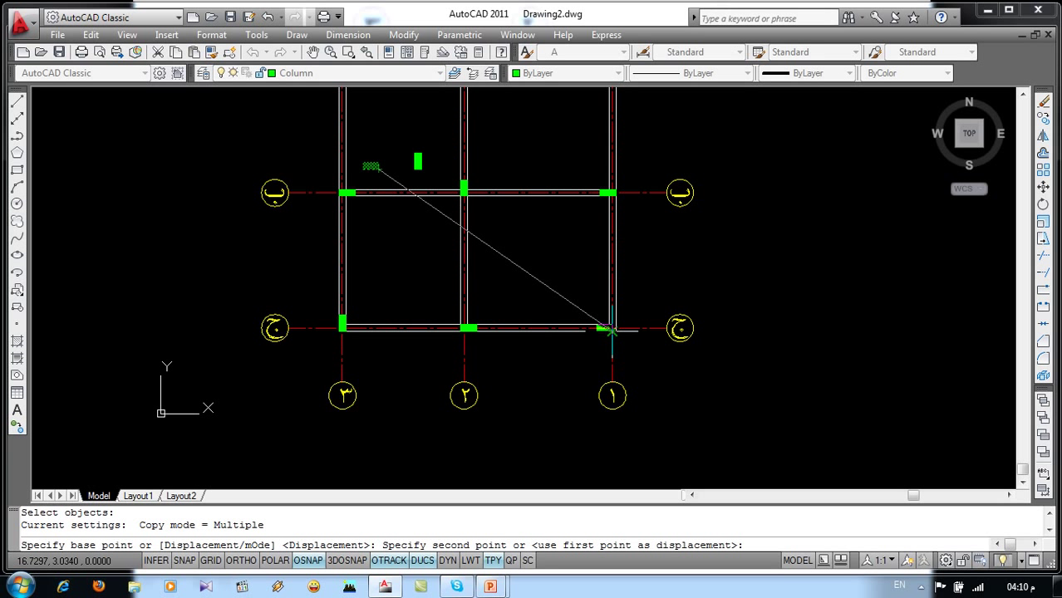
left_click(610, 329)
key("Return")
- Erase the two loose sample columns and bring the whole grid into view
left_click(428, 149)
left_click(359, 177)
key("Delete")
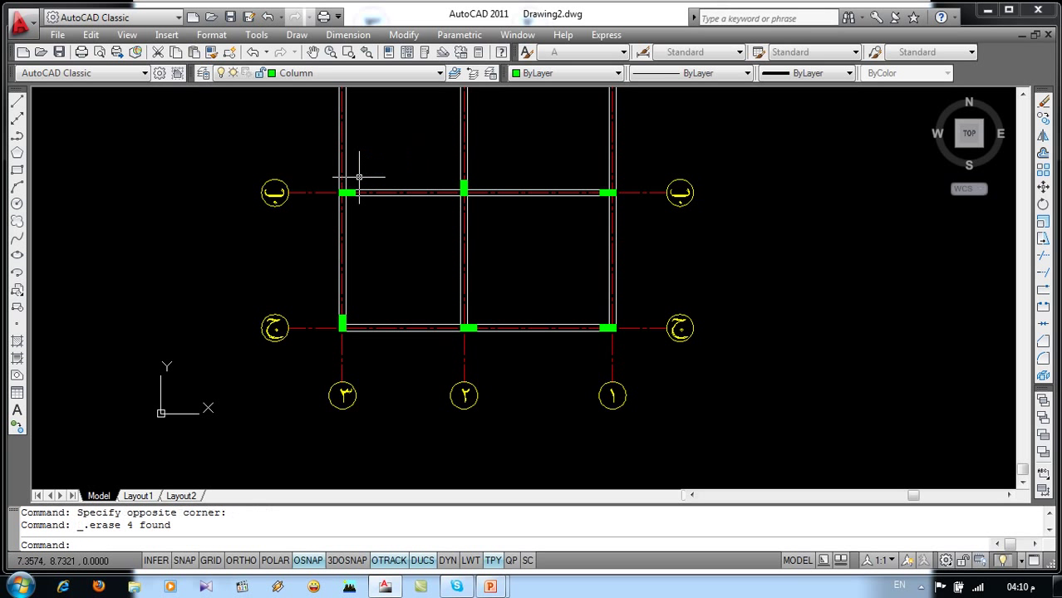
middle_click_drag(359, 177, 374, 263)
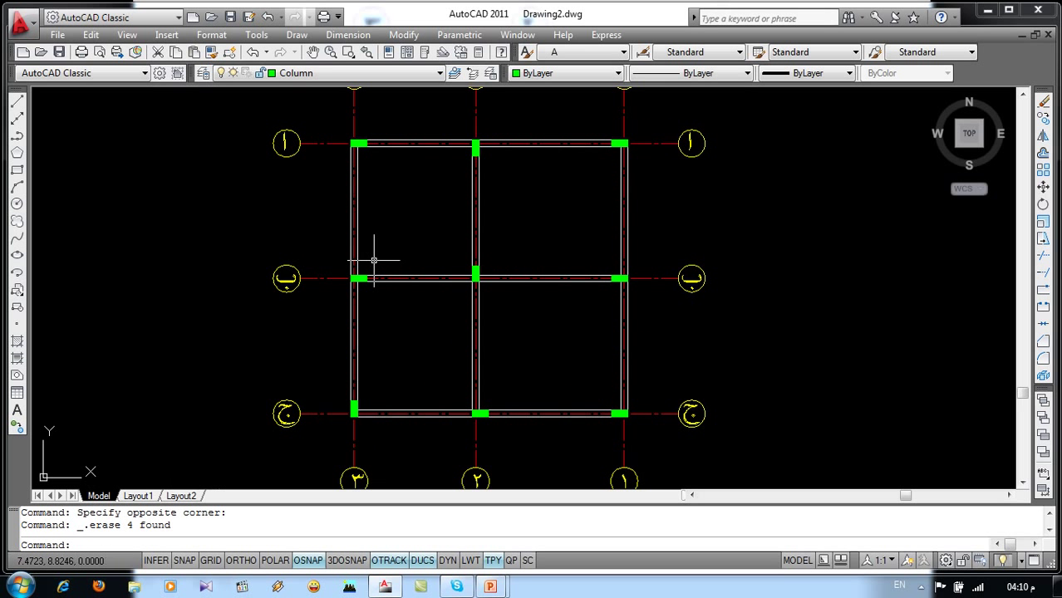
- On layer Reinf., draw a vertical and a horizontal bar line in the upper-left bay
left_click(433, 76)
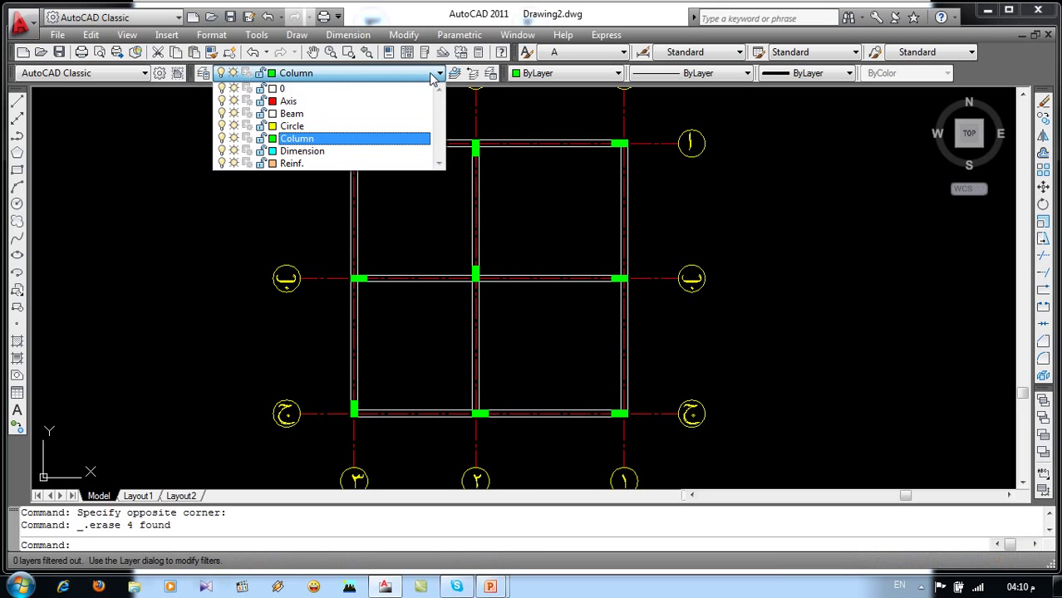
left_click(329, 162)
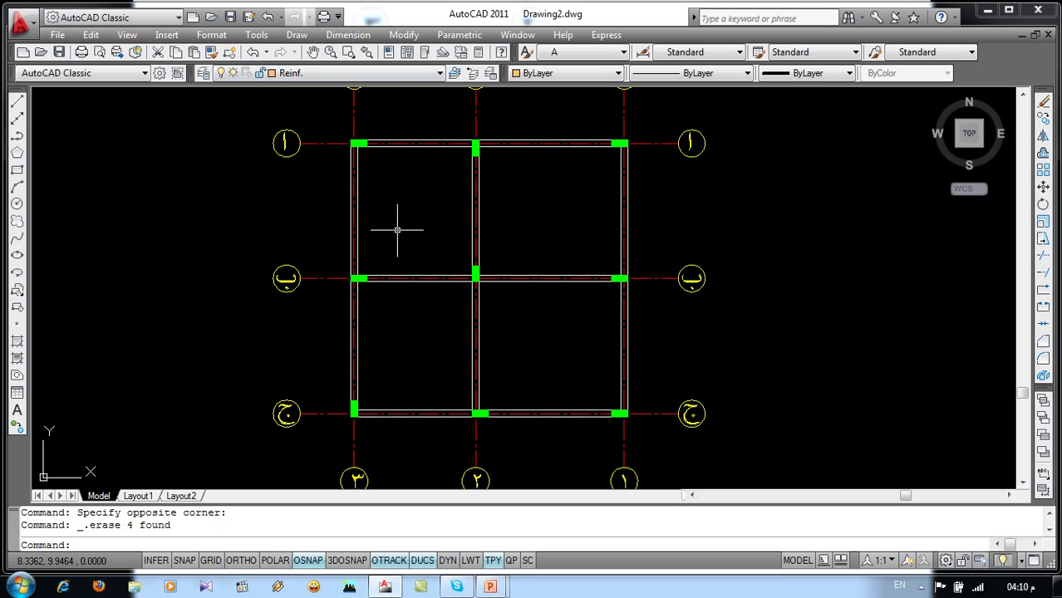
left_click(504, 545)
type("1")
key("Return")
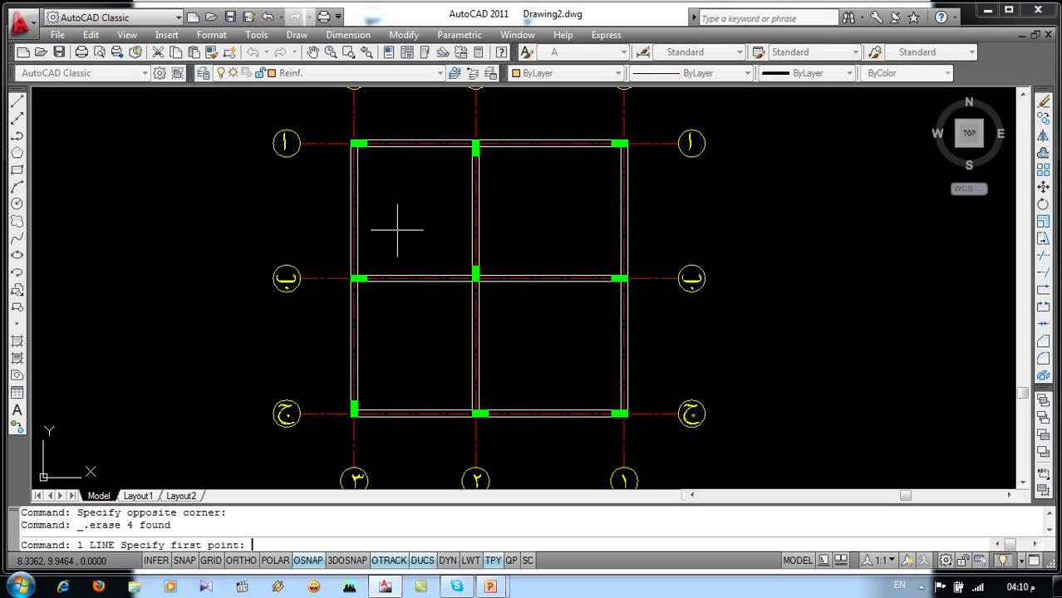
left_click(385, 160)
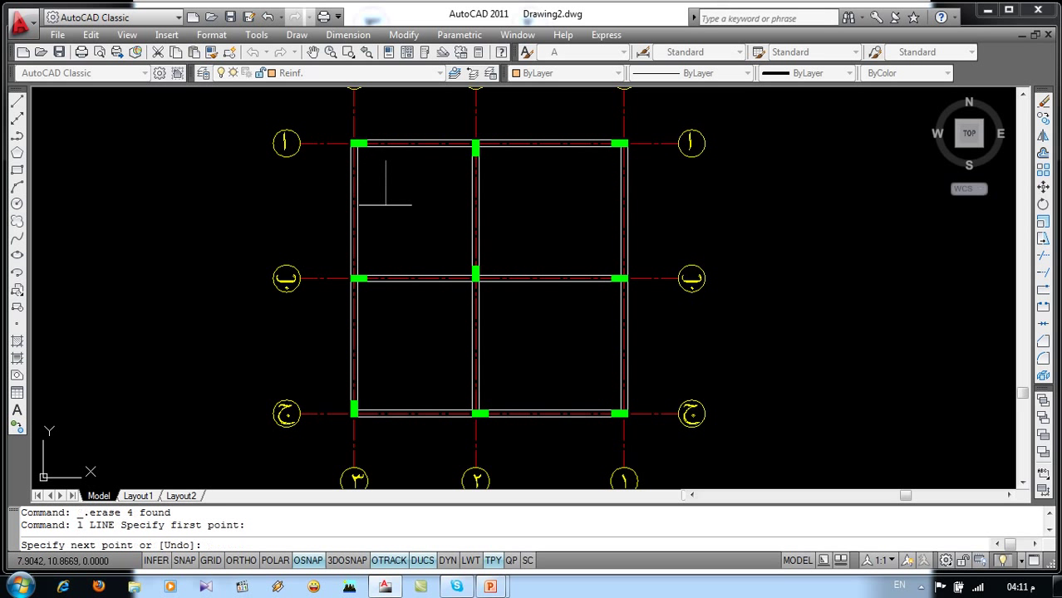
key("F8")
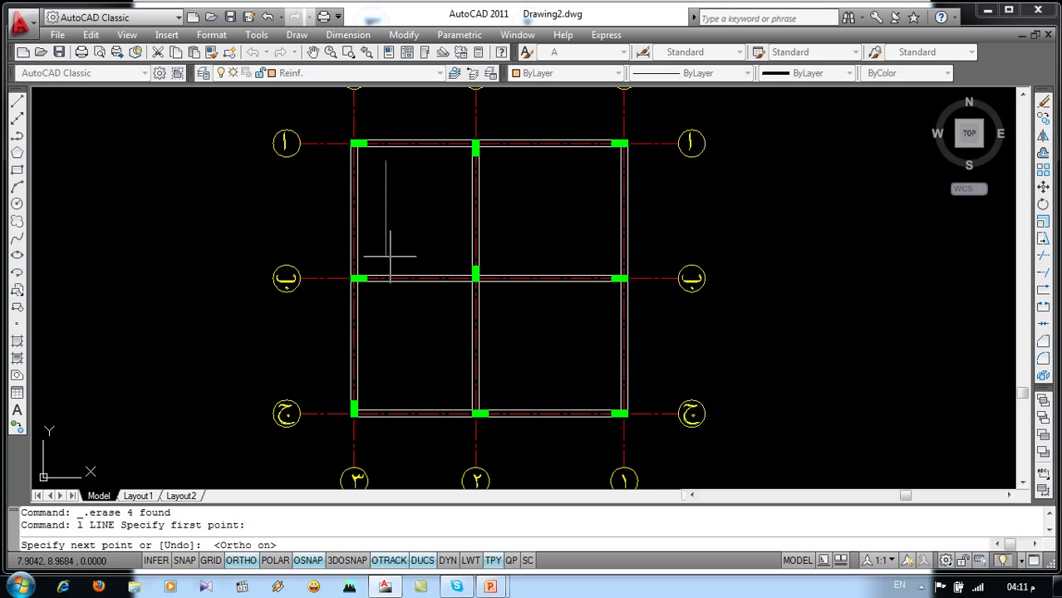
left_click(388, 256)
key("Return")
key("Return")
left_click(367, 242)
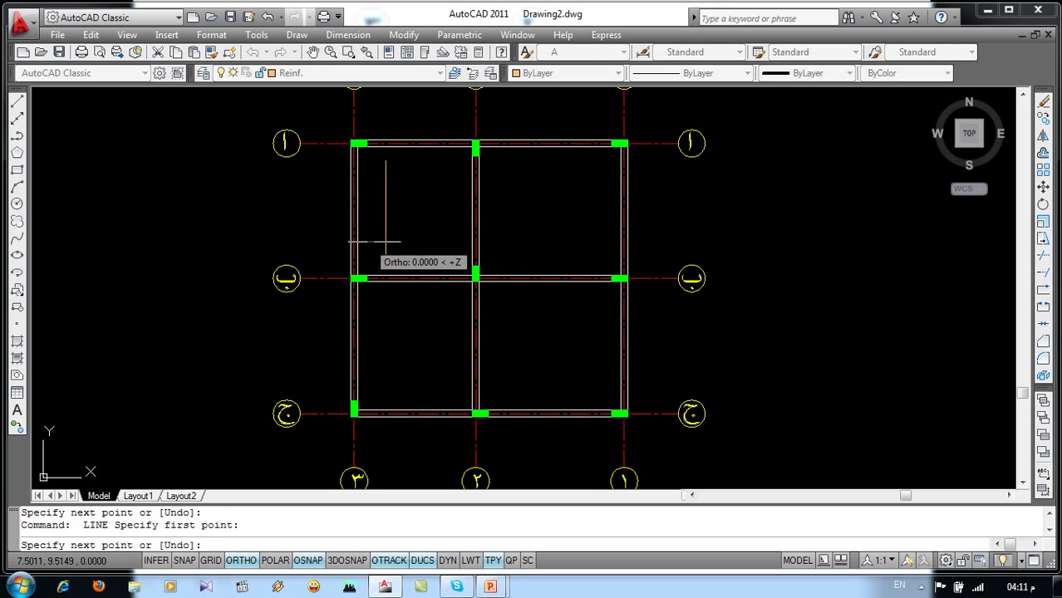
left_click(460, 242)
key("Return")
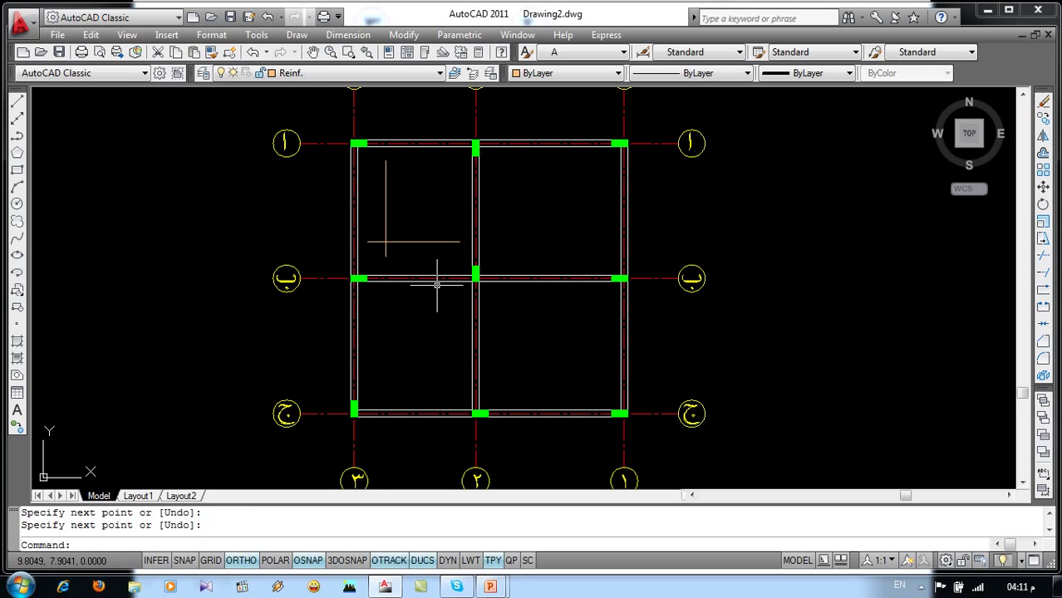
type("o")
- Offset the horizontal bar 0.1 upward to double it
key("Return")
type(".1")
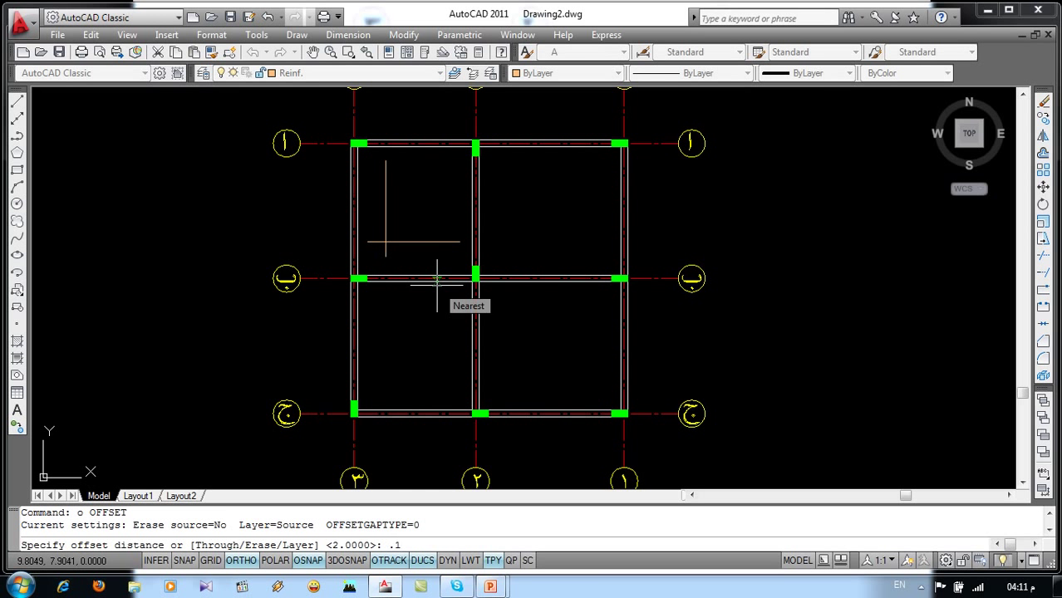
key("Return")
left_click(421, 245)
left_click(429, 199)
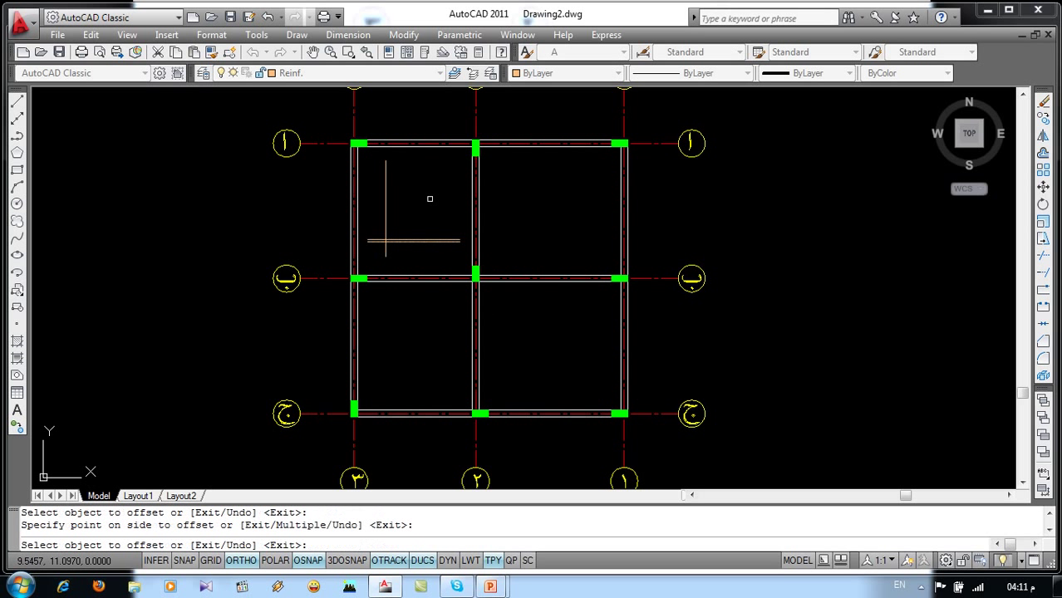
key("Return")
scroll(422, 219, "up", 2)
middle_click_drag(422, 221, 437, 274)
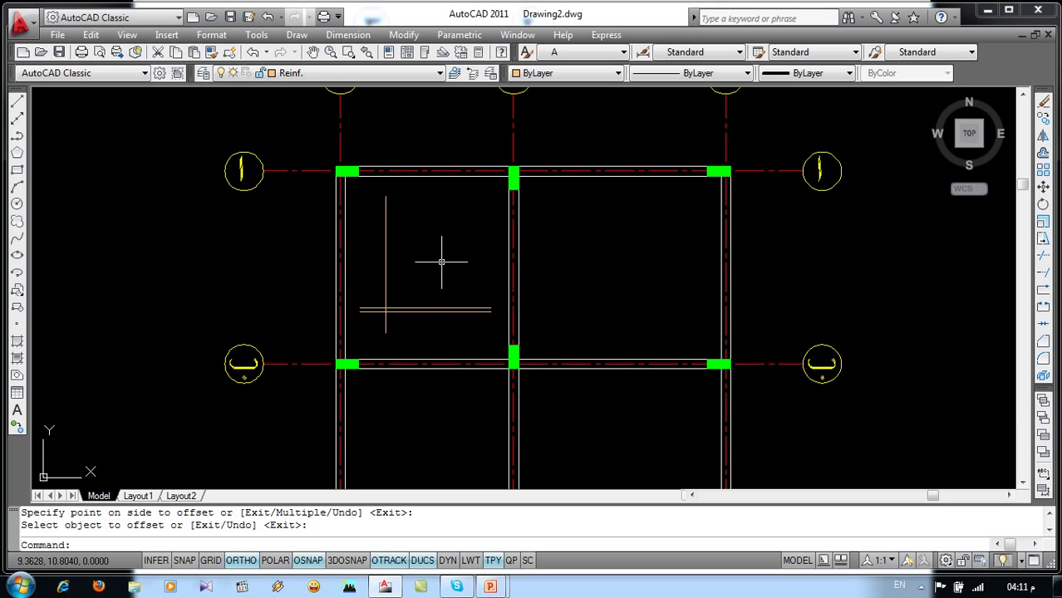
type("dt")
key("Return")
- Place the bar label ٦Ø١٠/م in the upper-left bay at zero rotation
left_click(441, 262)
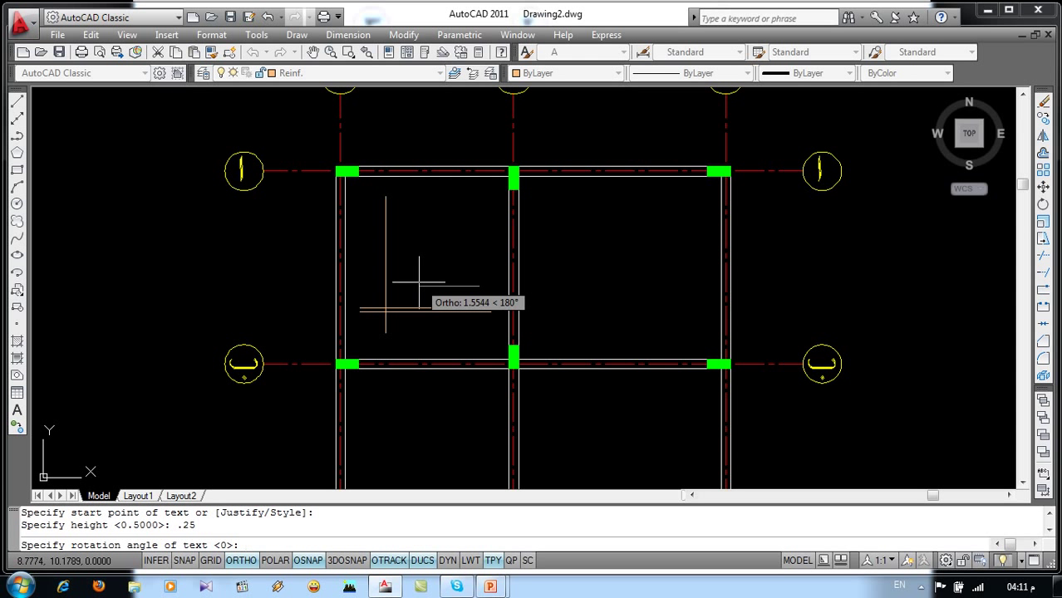
key("Return")
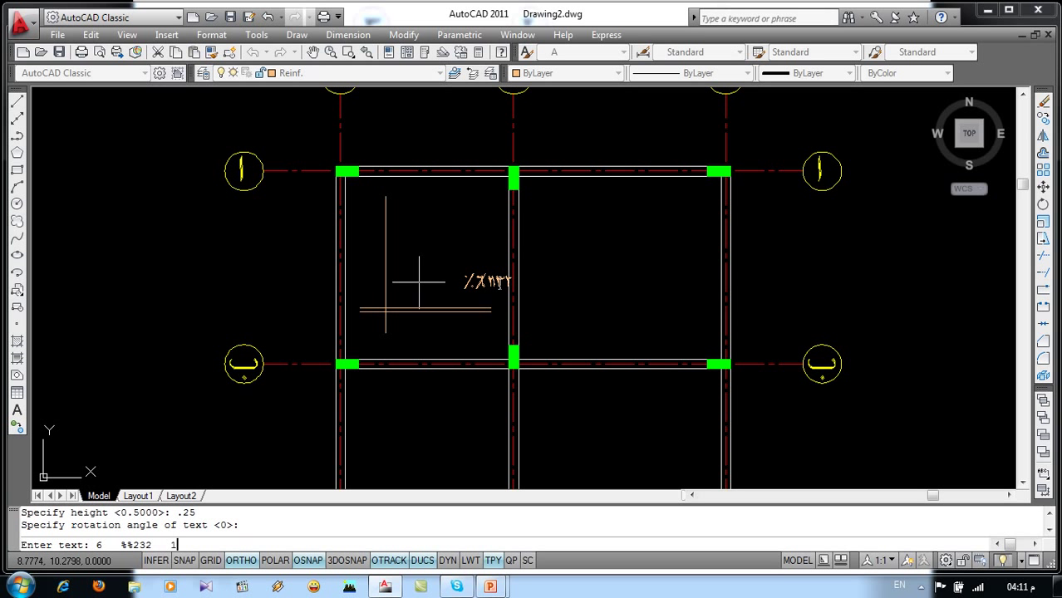
type("6   %%232   10   \\  1")
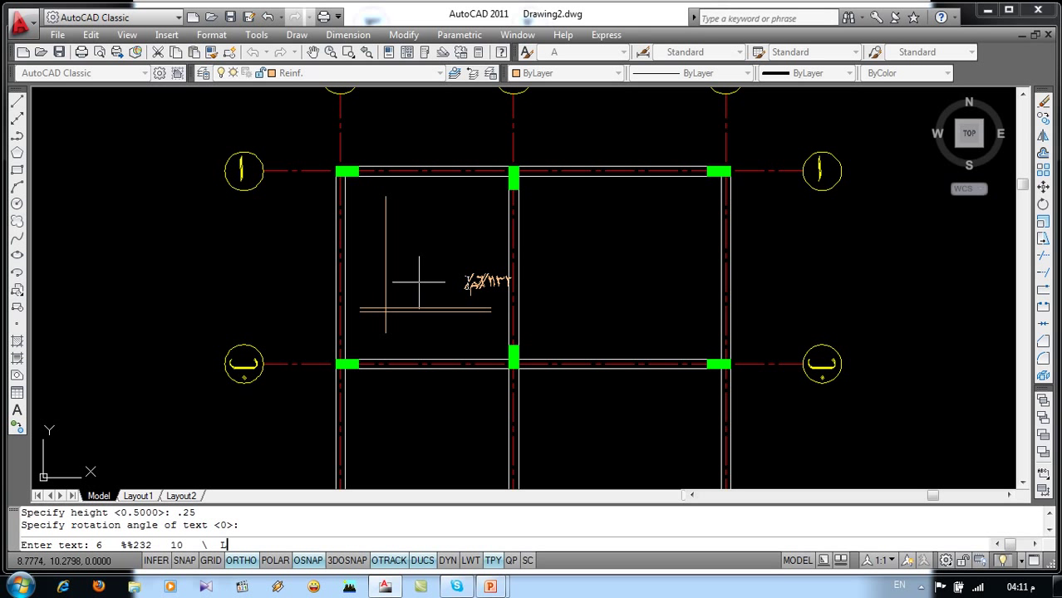
type("L")
key("Return")
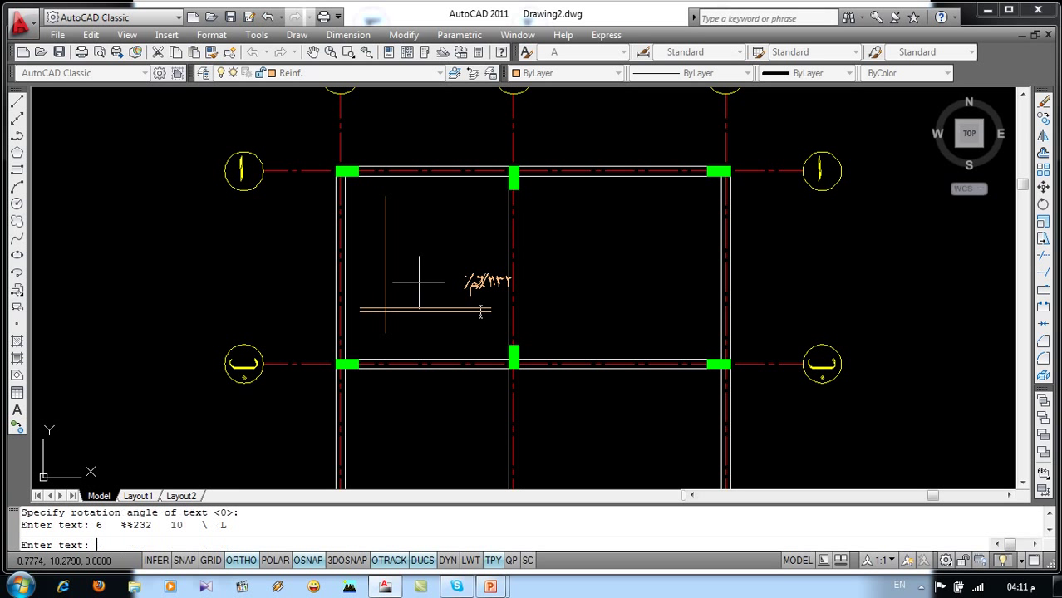
key("Return")
- Move the label to sit just above the double horizontal bar
scroll(419, 282, "up", 3)
type("m")
key("Return")
left_click(439, 259)
left_click(553, 312)
key("Return")
left_click(505, 286)
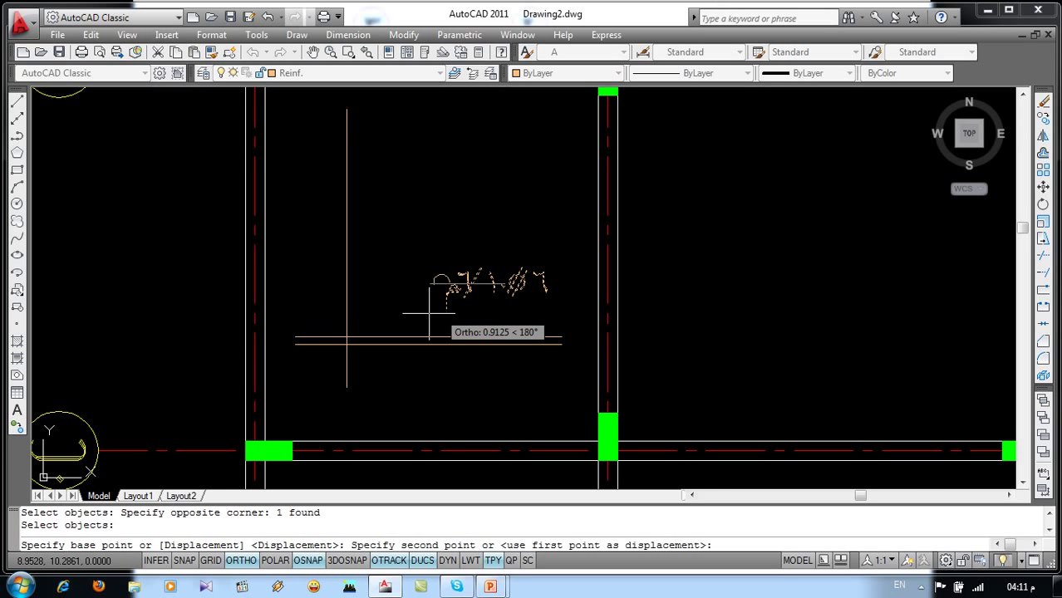
key("F8")
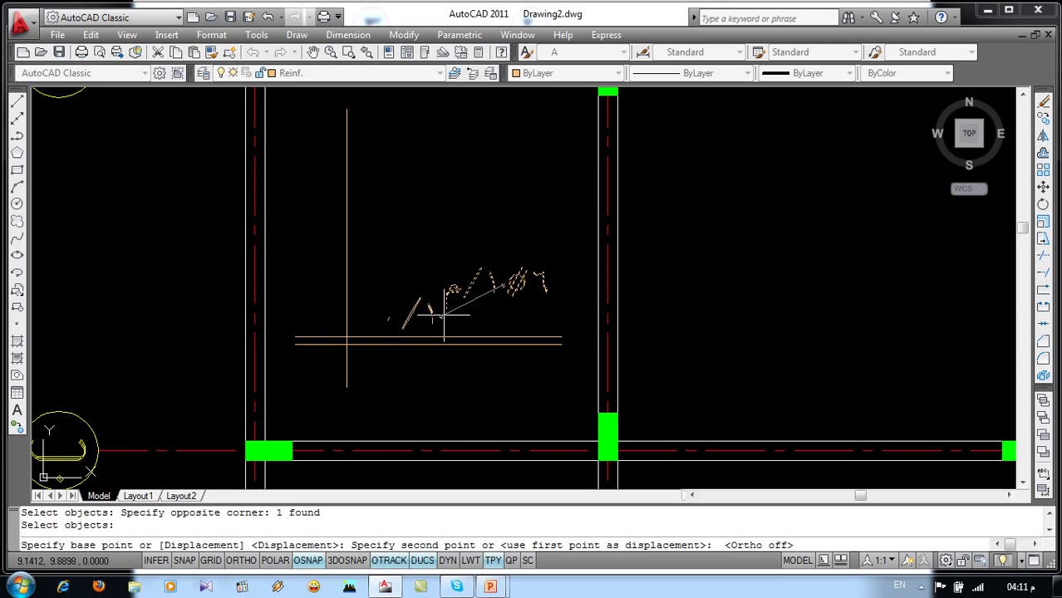
left_click(441, 313)
- Copy the label higher up in the bay
type("o")
key("Return")
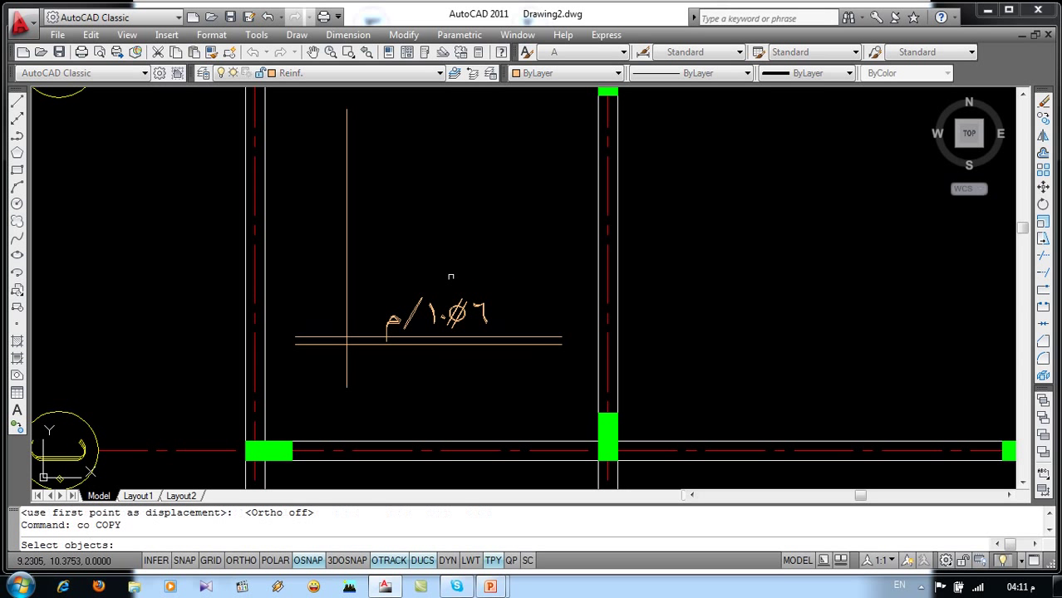
left_click(466, 277)
left_click(441, 325)
key("Return")
left_click(440, 316)
left_click(453, 187)
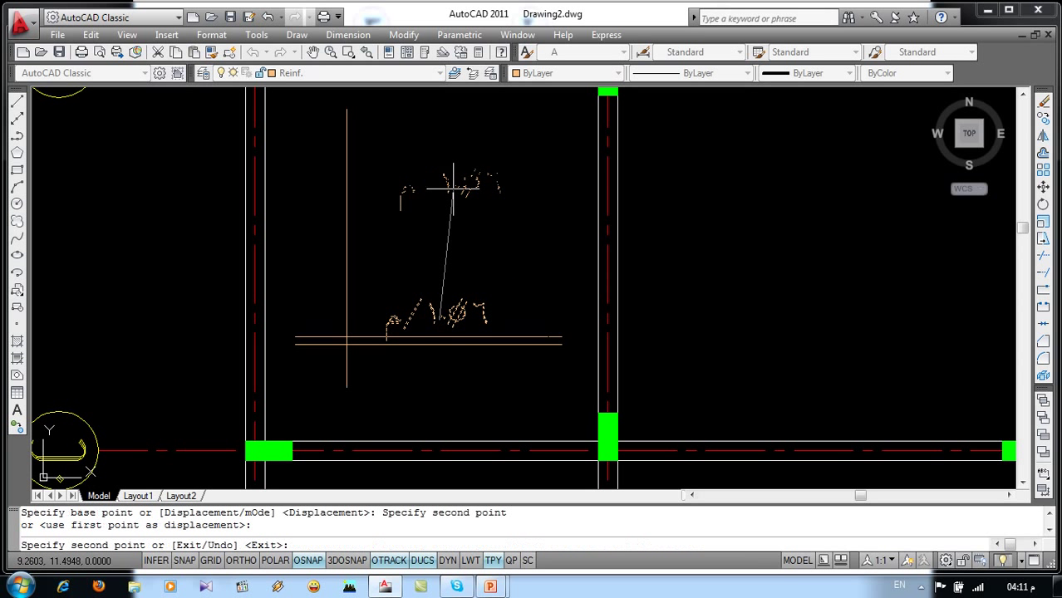
key("Return")
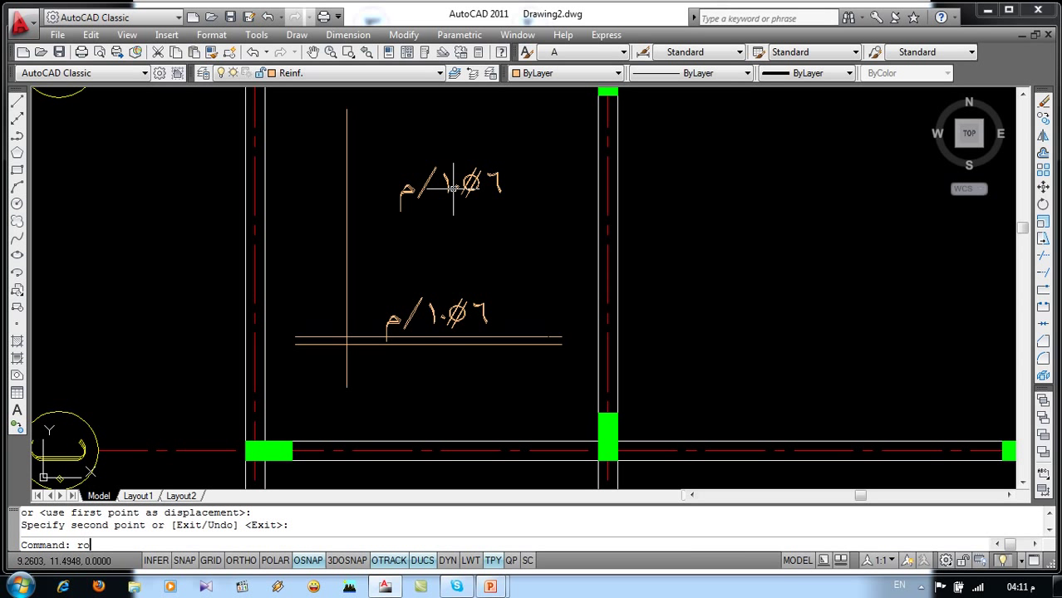
- Rotate the copied label by 90°
key("Return")
left_click(482, 167)
left_click(436, 204)
key("Return")
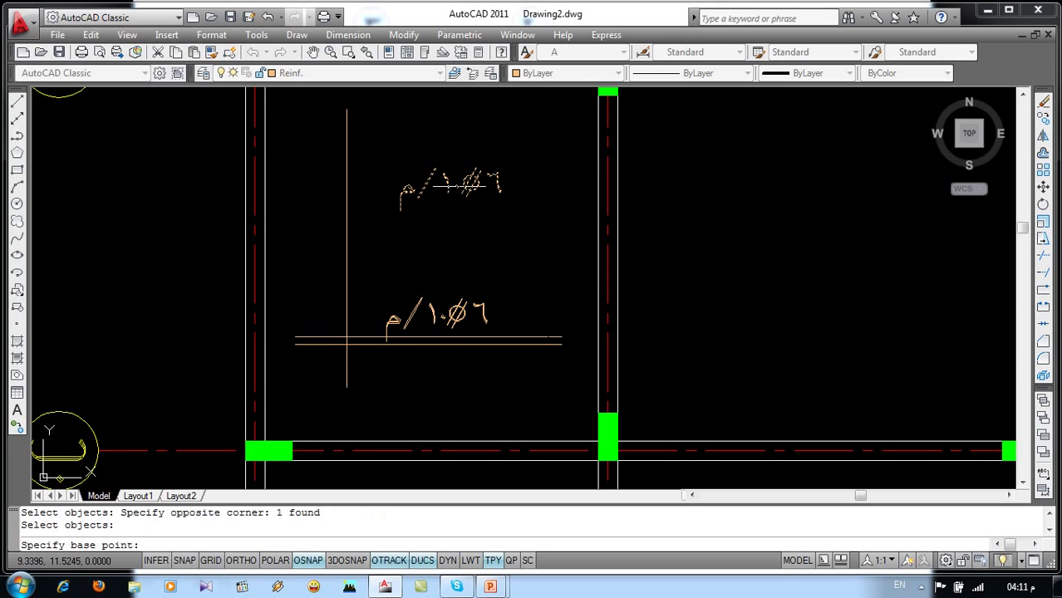
left_click(463, 184)
type("90")
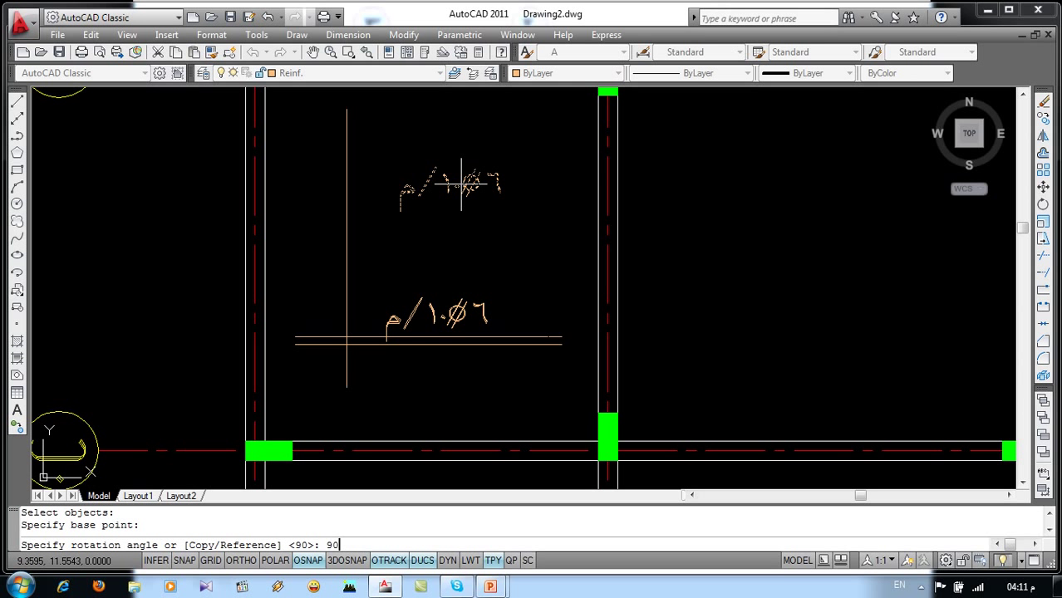
key("Return")
- Move the rotated label beside the vertical bar line
type("m")
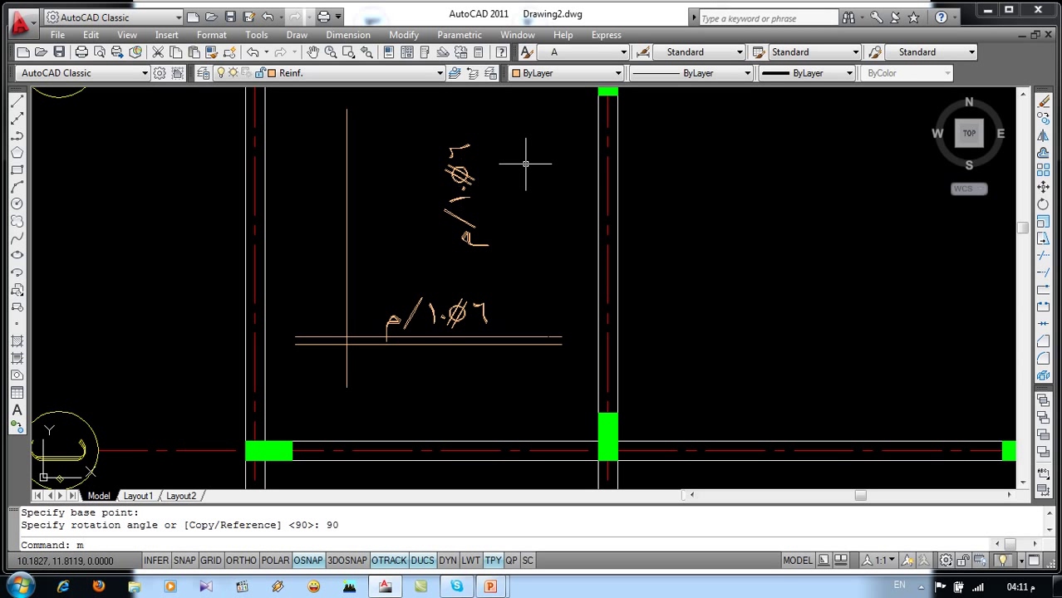
key("Return")
left_click(519, 163)
left_click(447, 210)
key("Return")
left_click(471, 196)
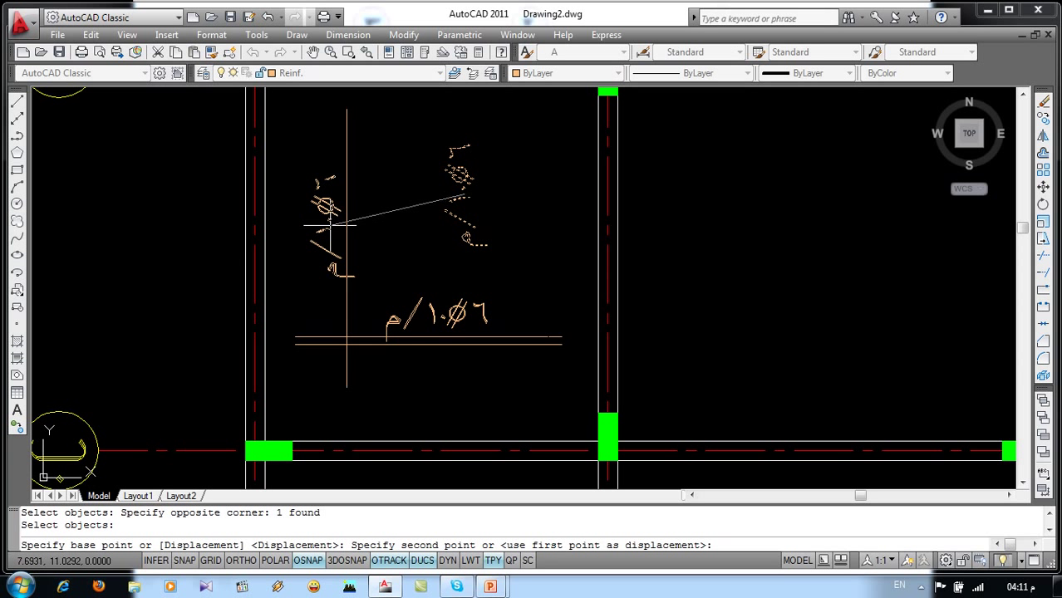
left_click(378, 208)
scroll(411, 265, "down", 3)
scroll(411, 266, "up", 1)
scroll(412, 265, "up", 2)
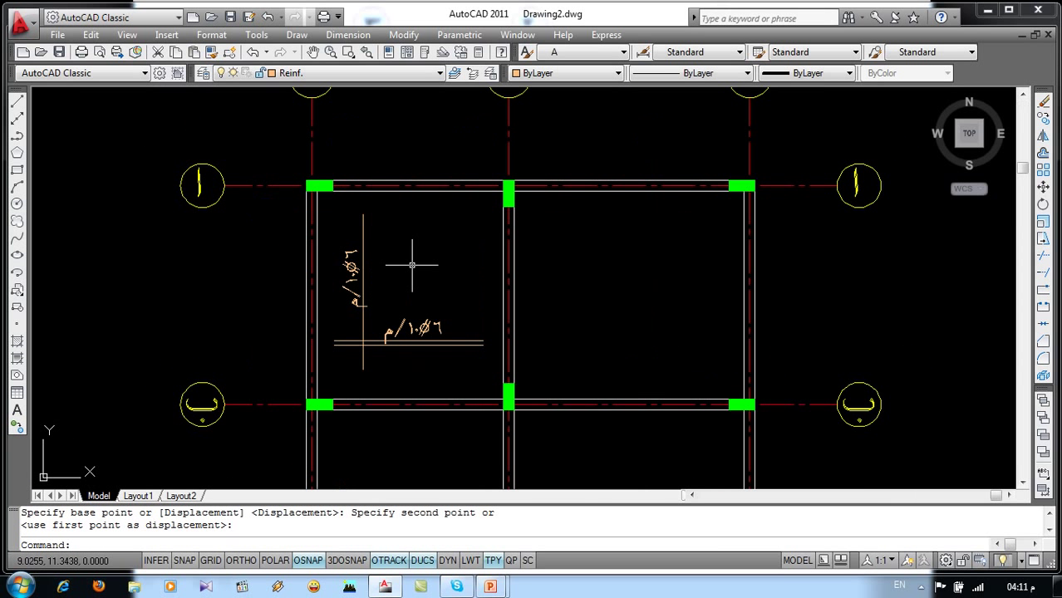
- Draw a small guide circle in the top-left bay
key("c")
key("Return")
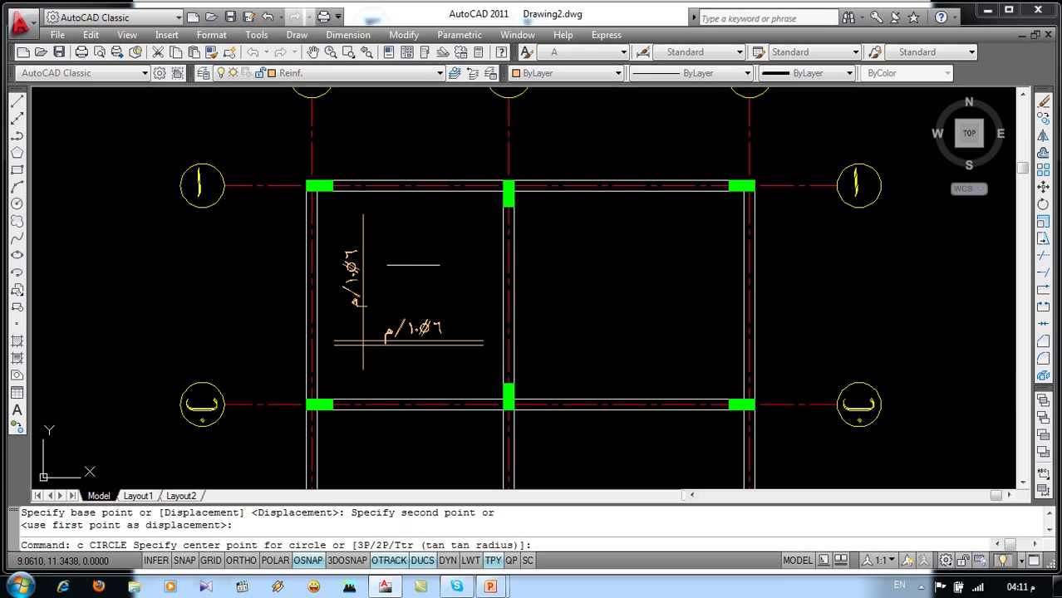
left_click(420, 263)
left_click(422, 277)
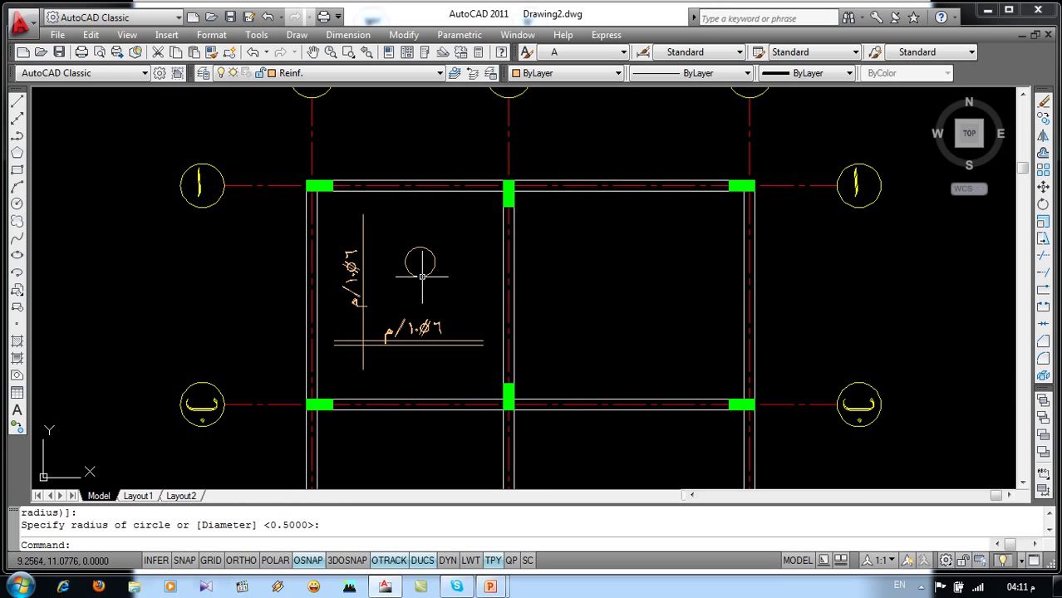
type("l")
- Draw a diamond through the circle's four quadrants, then erase the guide circle
key("Return")
scroll(423, 276, "up", 2)
left_click(415, 267)
left_click(445, 267)
left_click(414, 298)
left_click(384, 267)
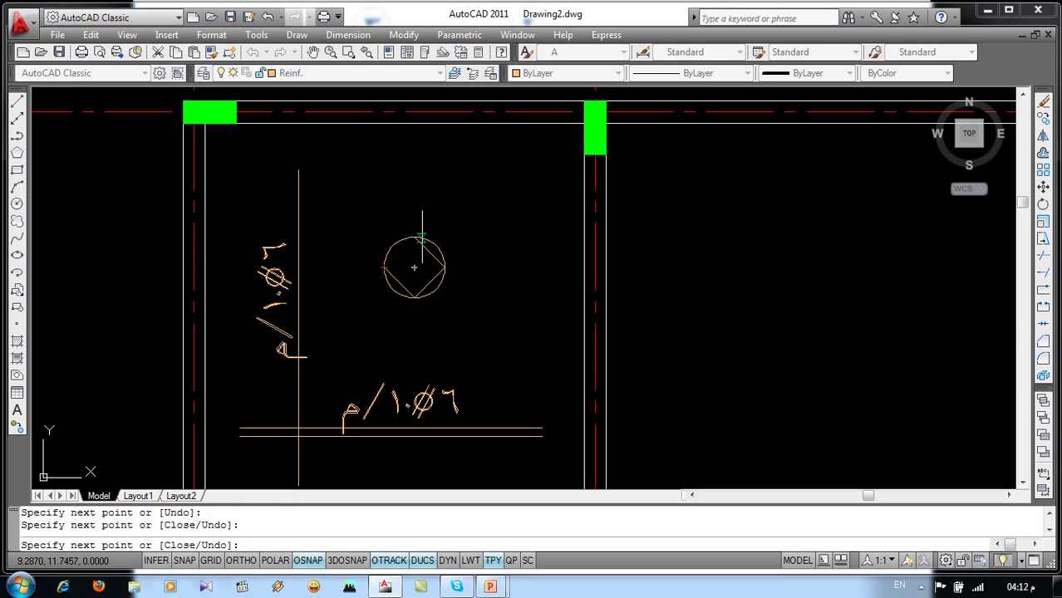
left_click(414, 238)
key("Return")
left_click(433, 242)
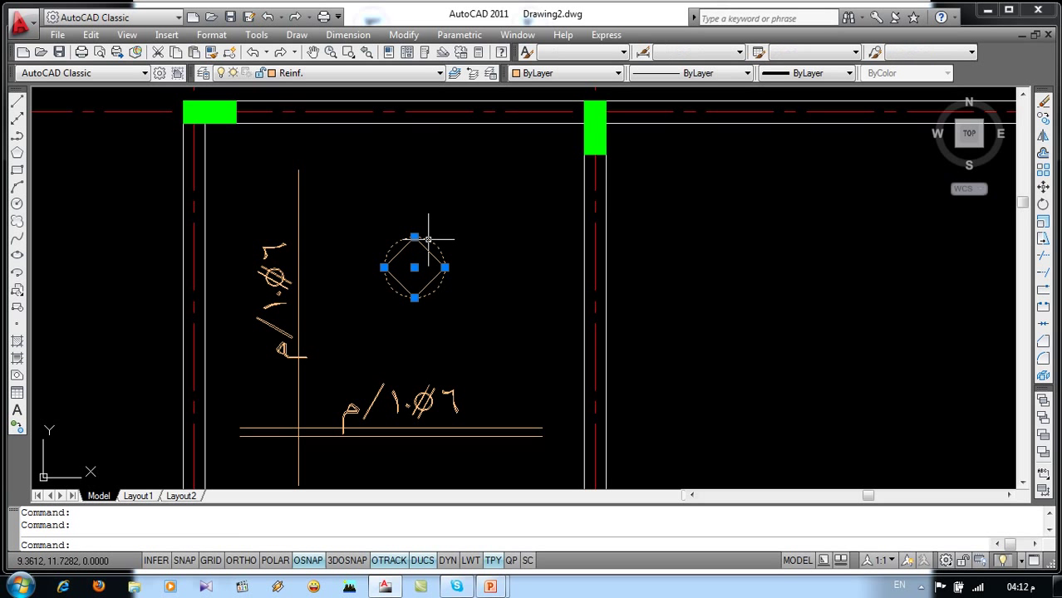
key("Delete")
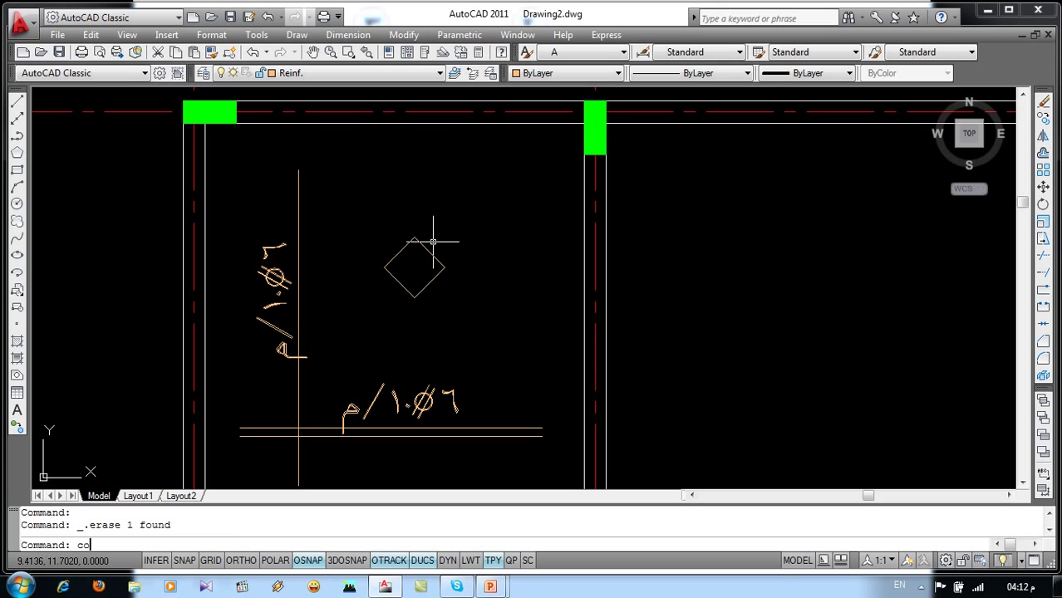
- Copy a bar label beside the diamond and change its text to ١٢
key("Return")
left_click(420, 403)
key("Return")
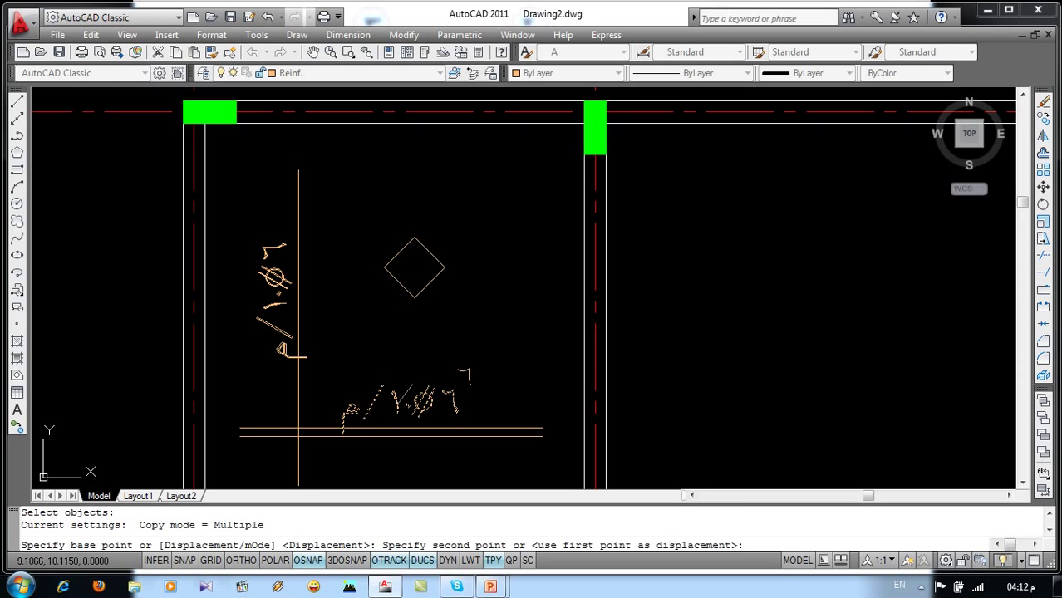
left_click(499, 301)
key("Return")
double_click(476, 311)
type("1")
key("Return")
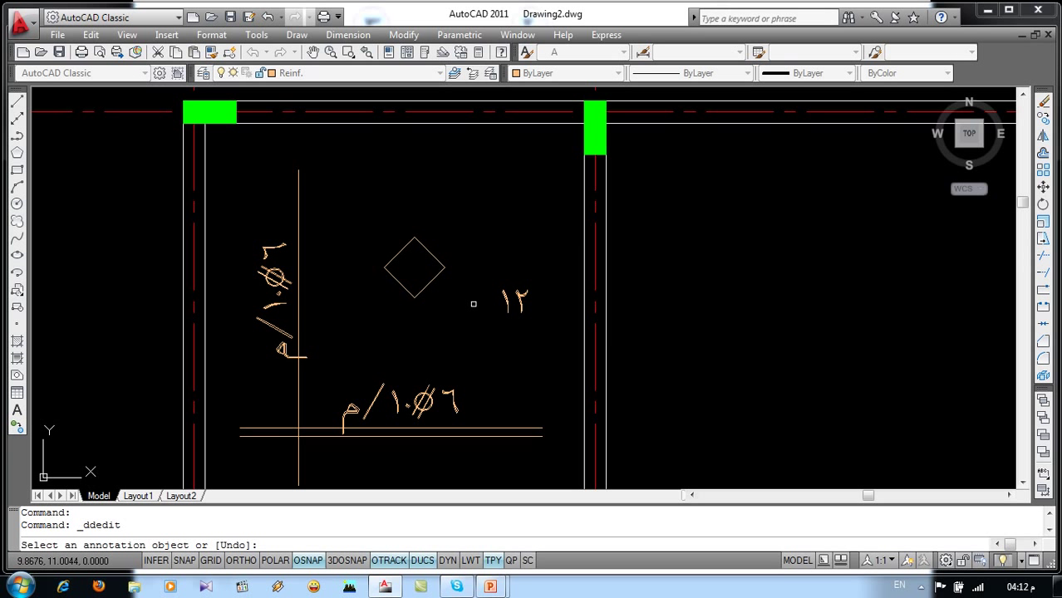
key("Escape")
key("Escape")
- Move the ١٢ text inside the diamond
type("m")
key("Return")
left_click(491, 283)
left_click(536, 320)
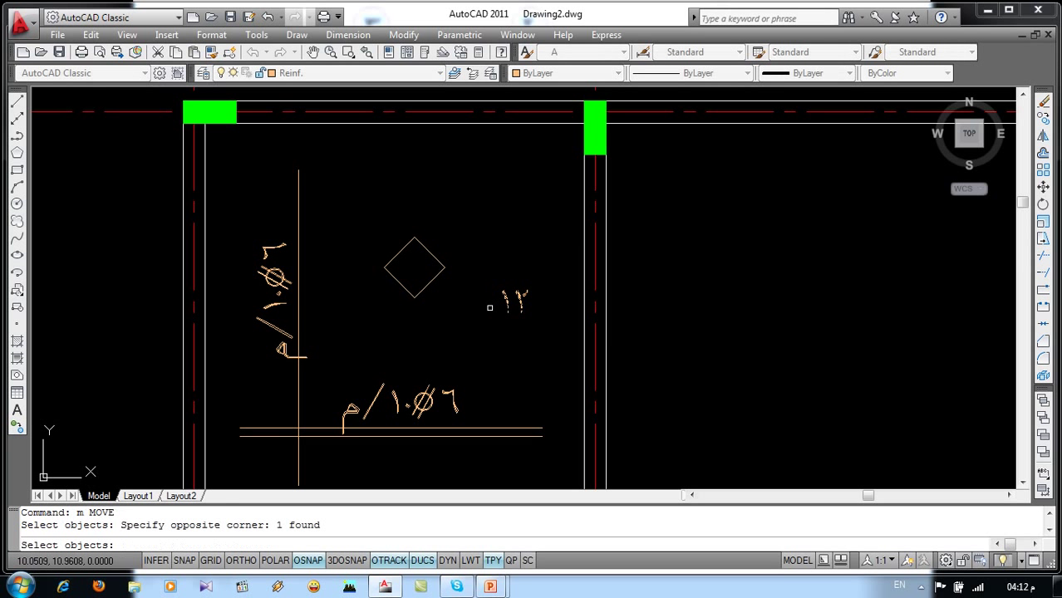
key("Return")
left_click(499, 304)
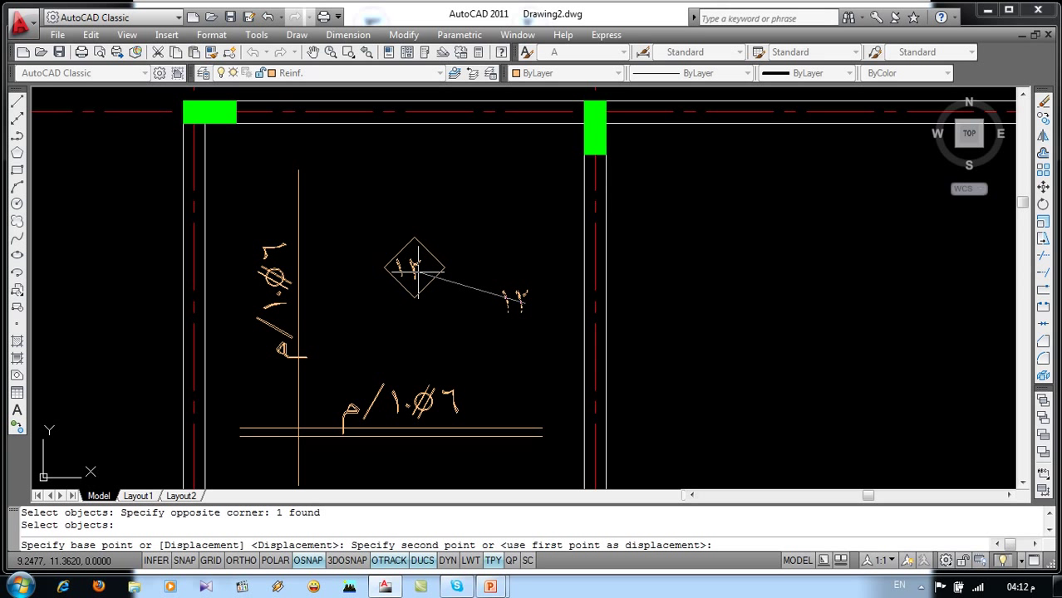
scroll(407, 266, "up", 2)
left_click(399, 249)
scroll(402, 216, "down", 7)
middle_click_drag(438, 241, 363, 204)
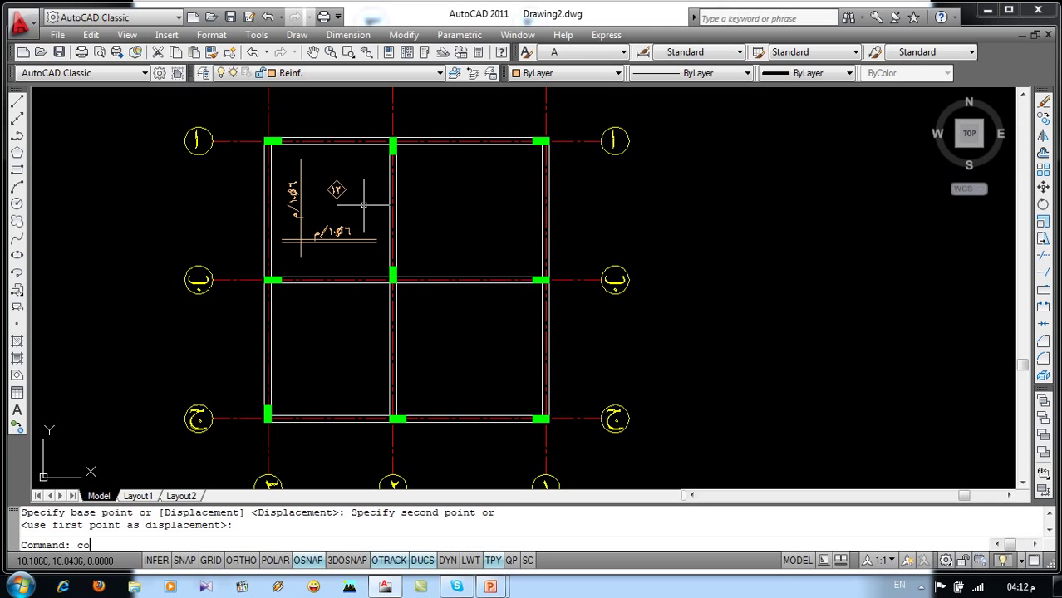
- Copy the top-left bay's bar lines, labels and ١٢ diamond into the lower-left, upper-right and lower-right bays
key("Return")
left_click(363, 171)
left_click(274, 244)
key("Return")
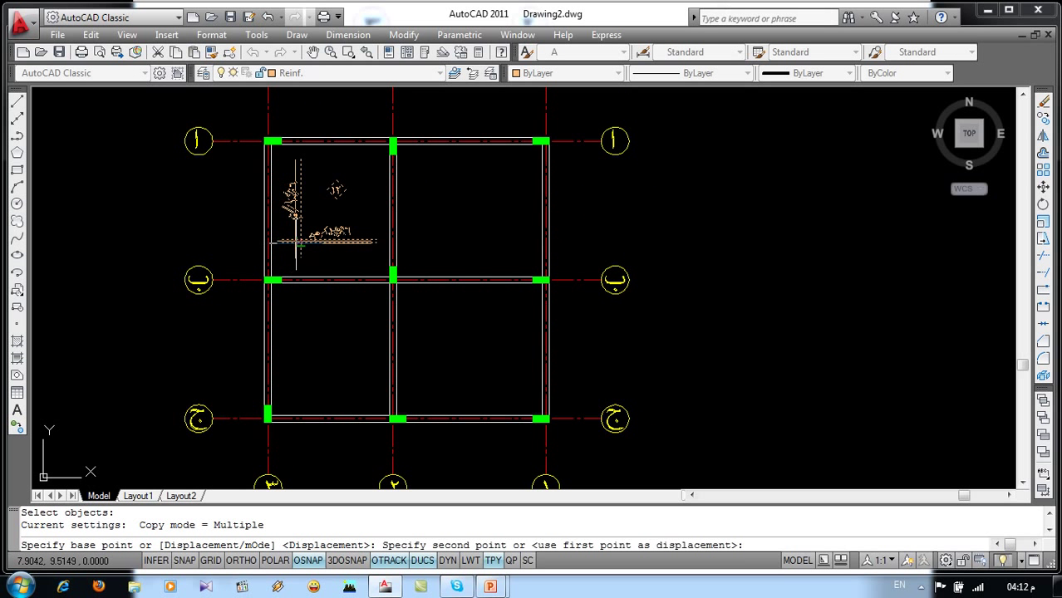
key("F8")
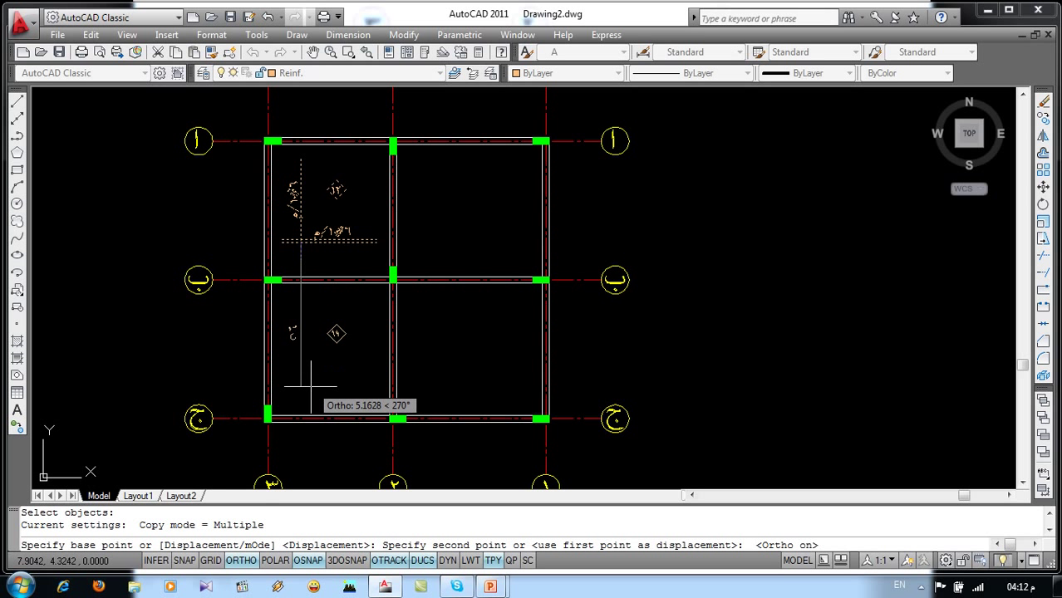
left_click(311, 390)
key("F8")
key("F8")
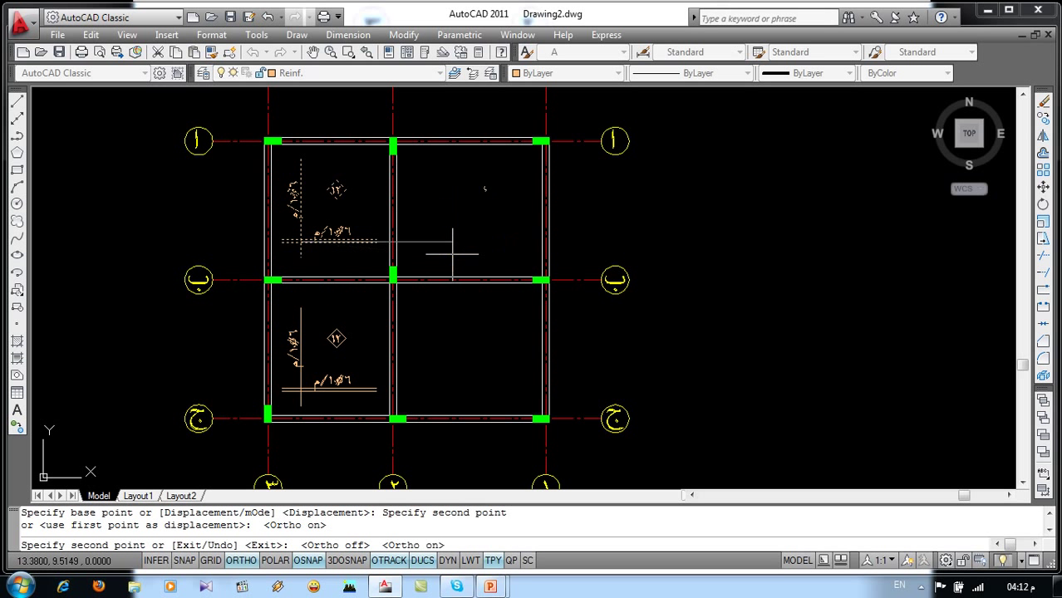
left_click(438, 254)
key("F8")
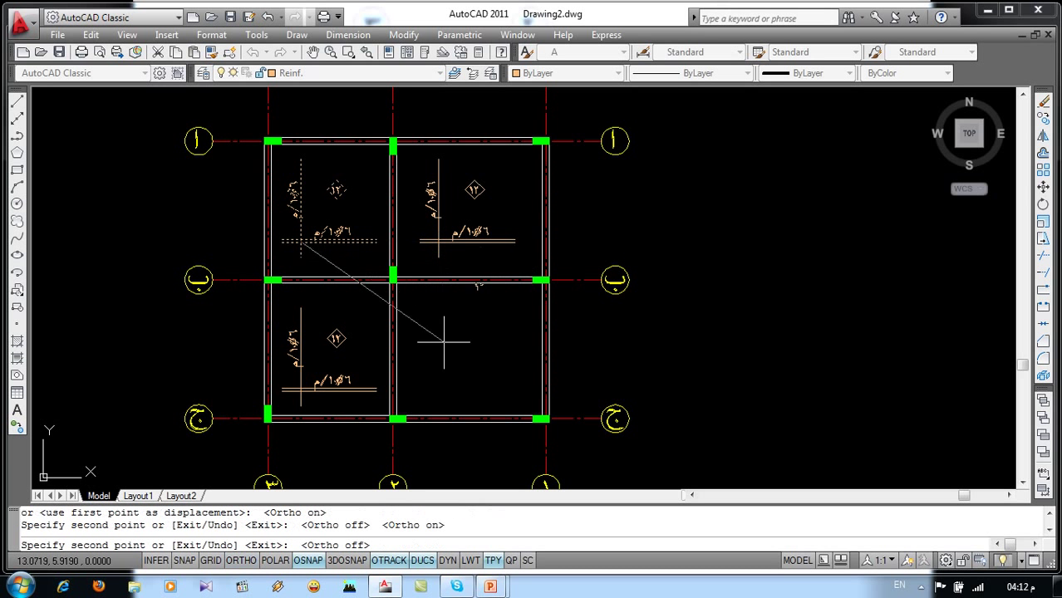
left_click(439, 382)
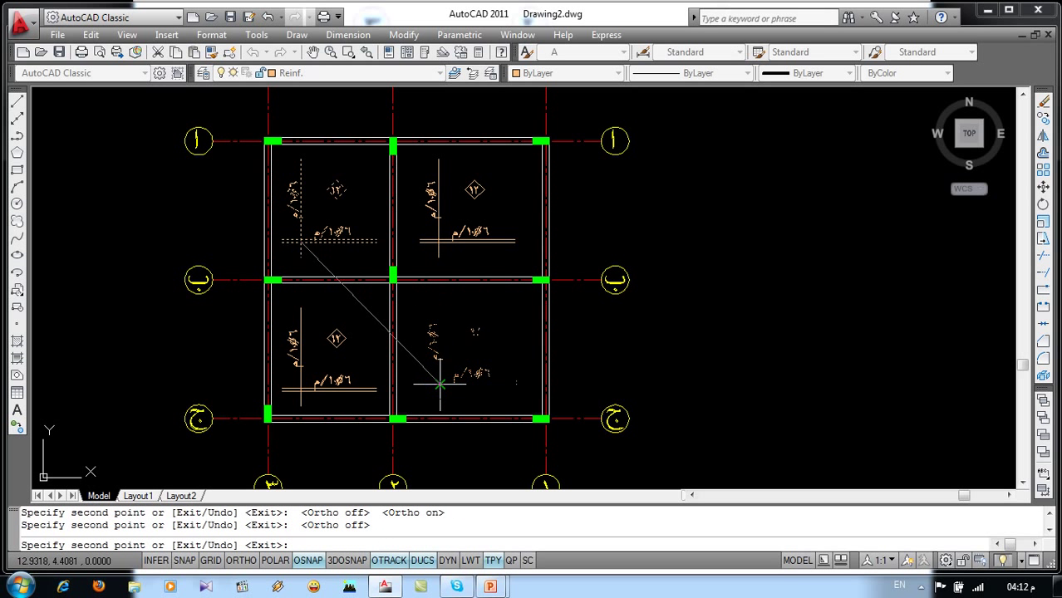
key("Escape")
- Compare the plan against the PowerPoint reference slide, then return to AutoCAD
scroll(484, 349, "down", 2)
middle_click_drag(465, 390, 508, 310)
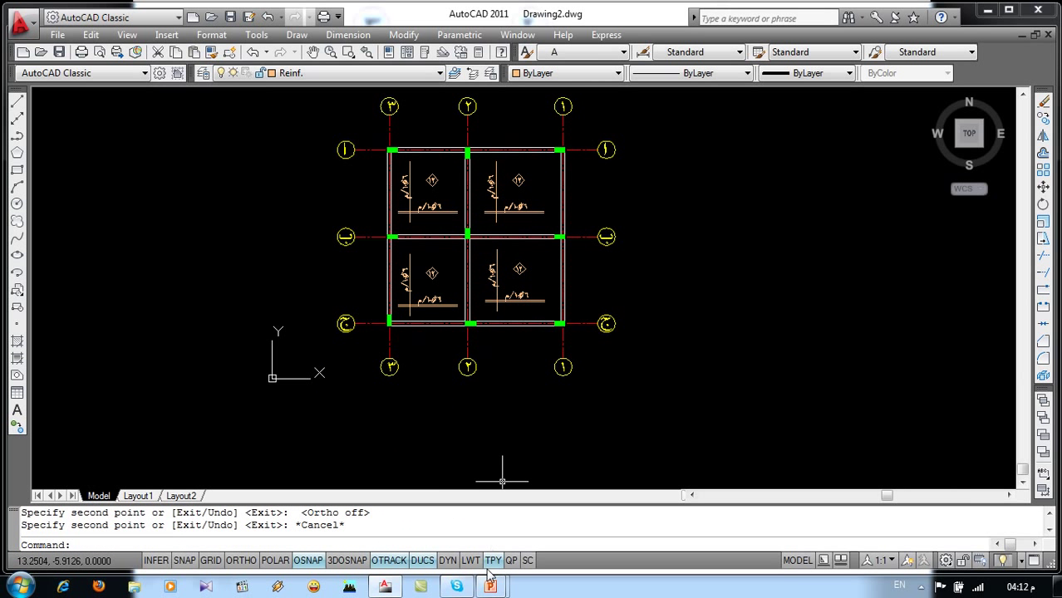
mouse_move(490, 587)
left_click(566, 540)
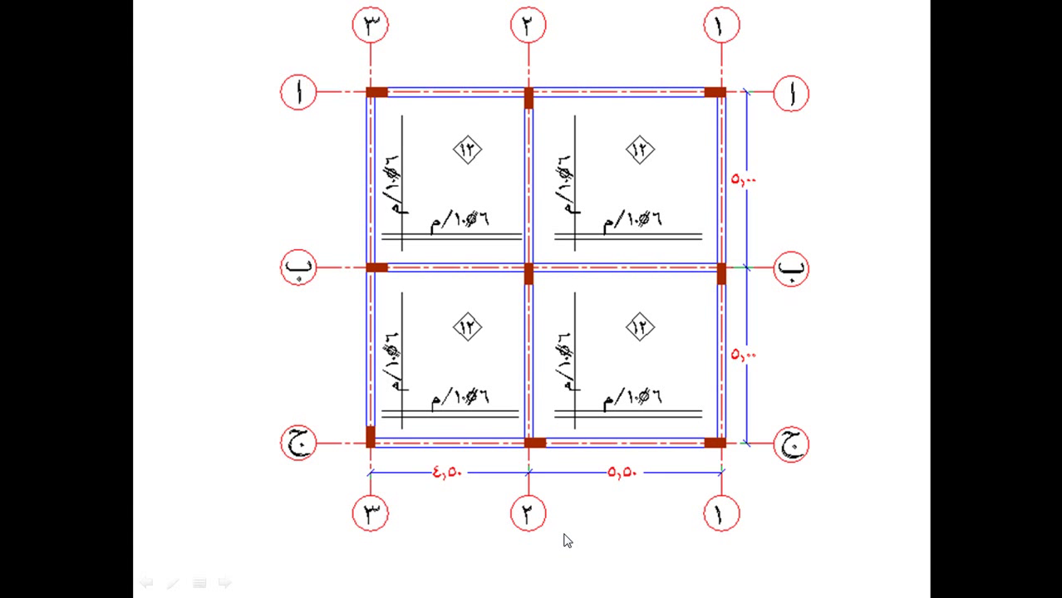
key("alt+Tab")
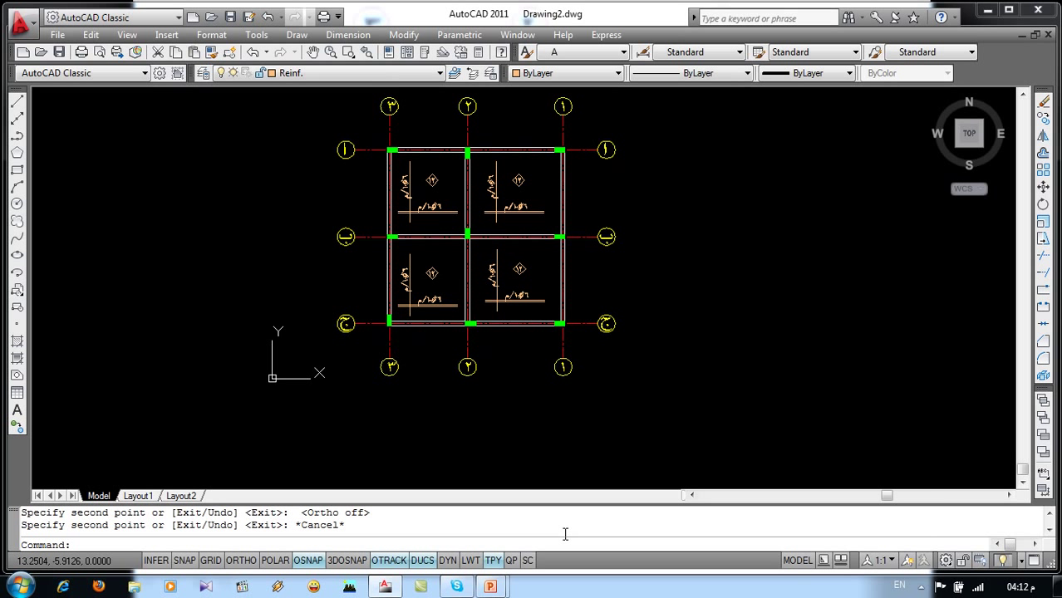
- Make Dimension the current layer
left_click(440, 73)
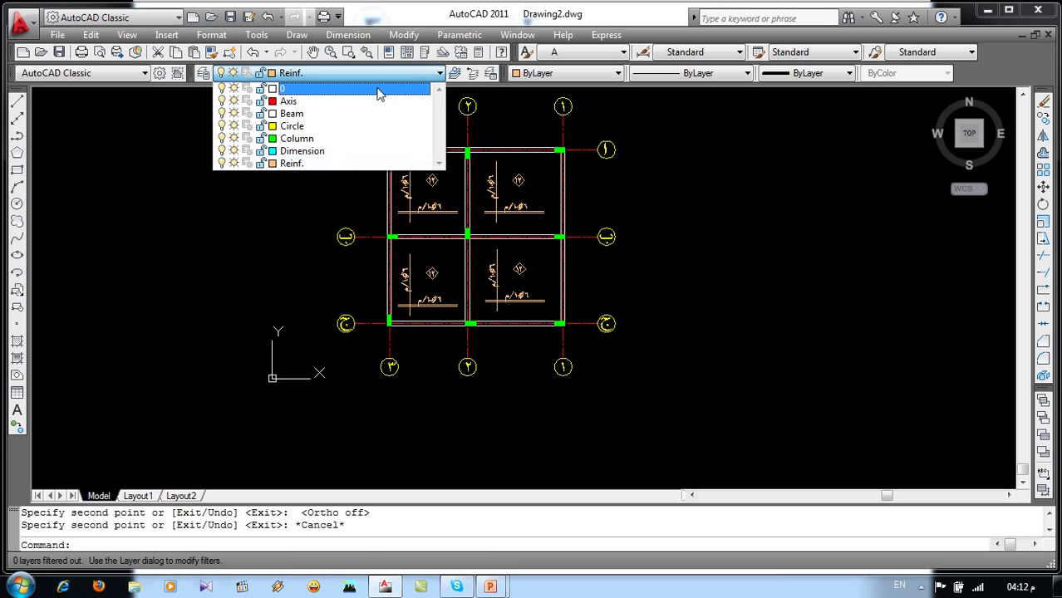
left_click(332, 151)
middle_click_drag(479, 125, 462, 201)
scroll(474, 159, "up", 2)
- Add a 4.5000 linear dimension from axis ٣ to axis ٢ above the top beam
left_click(348, 35)
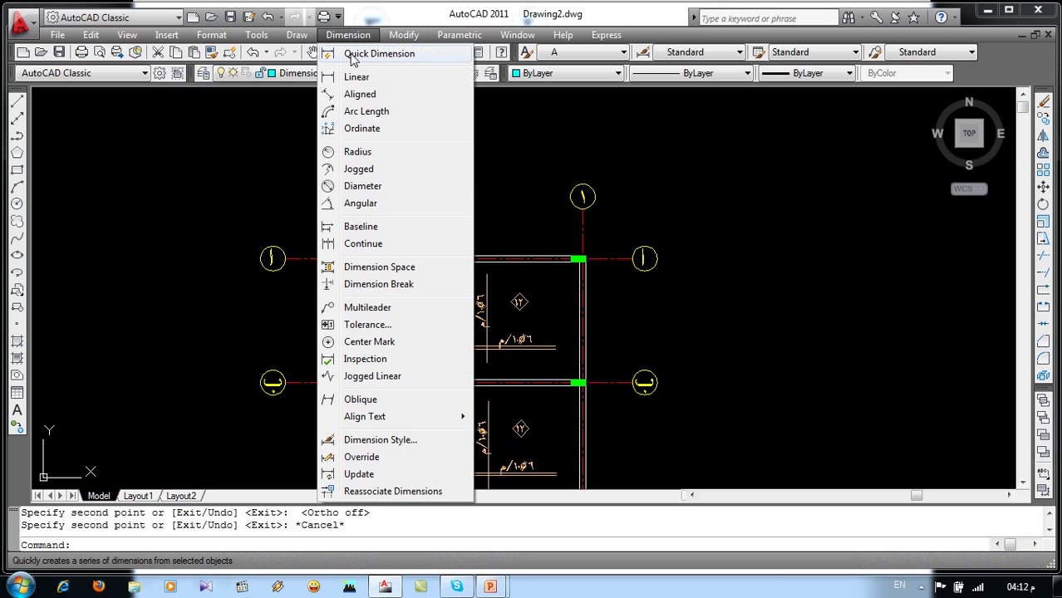
left_click(356, 77)
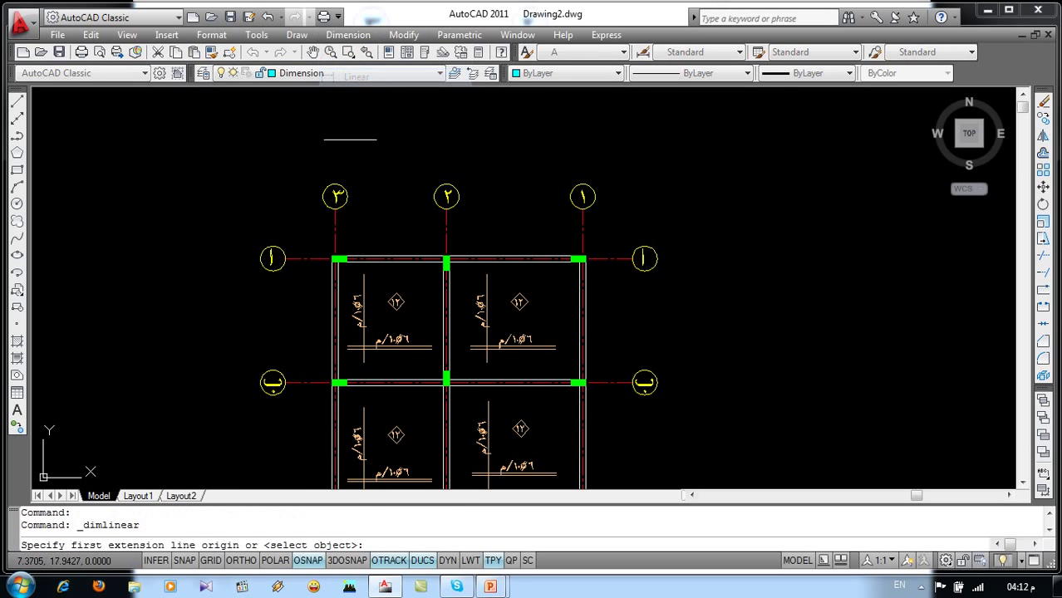
left_click(335, 226)
left_click(447, 228)
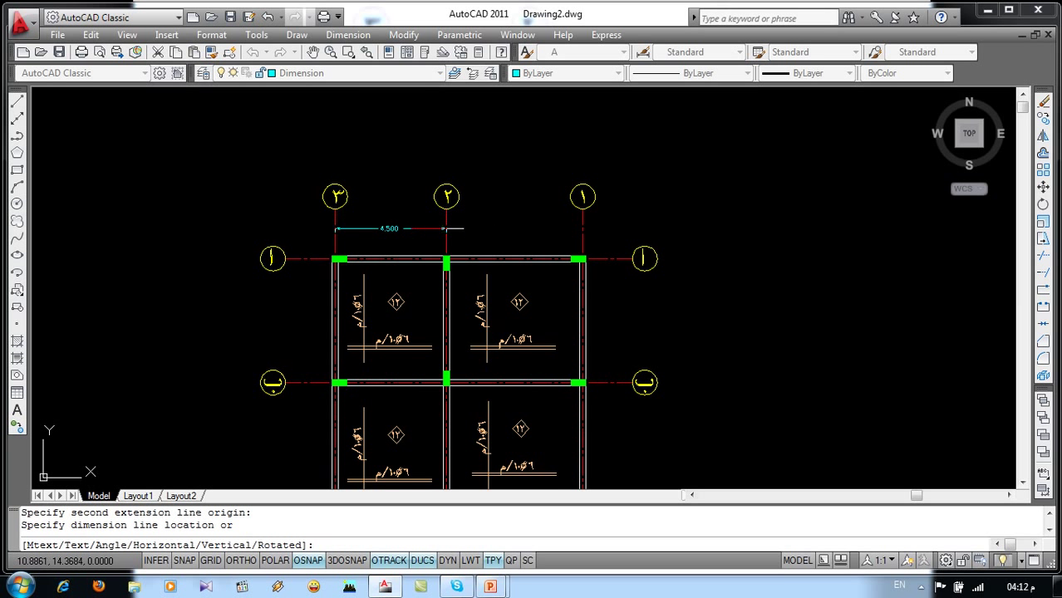
left_click(445, 228)
scroll(430, 224, "up", 3)
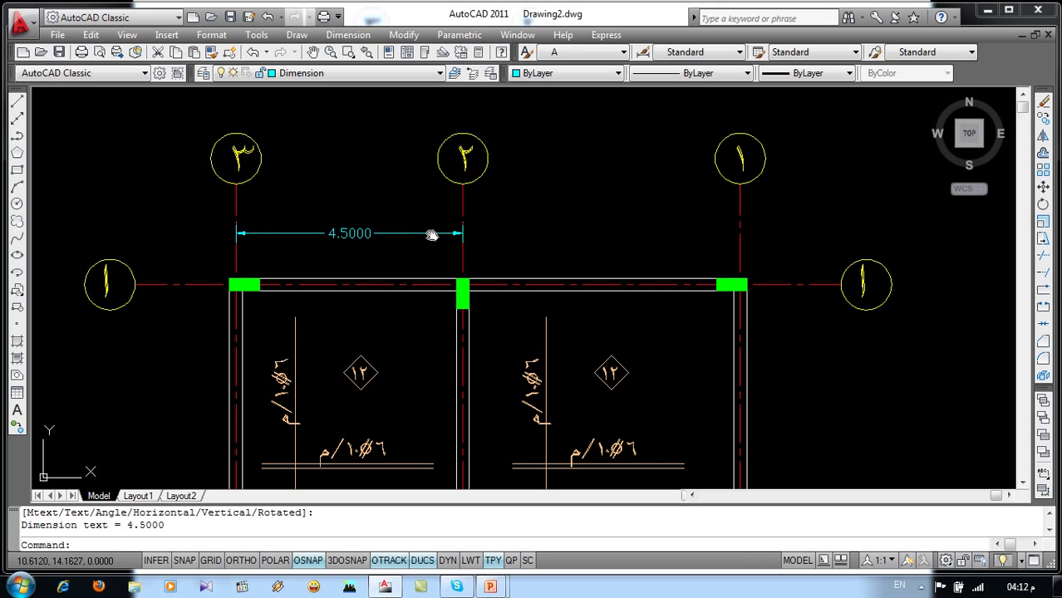
middle_click_drag(431, 236, 457, 202)
scroll(376, 202, "up", 2)
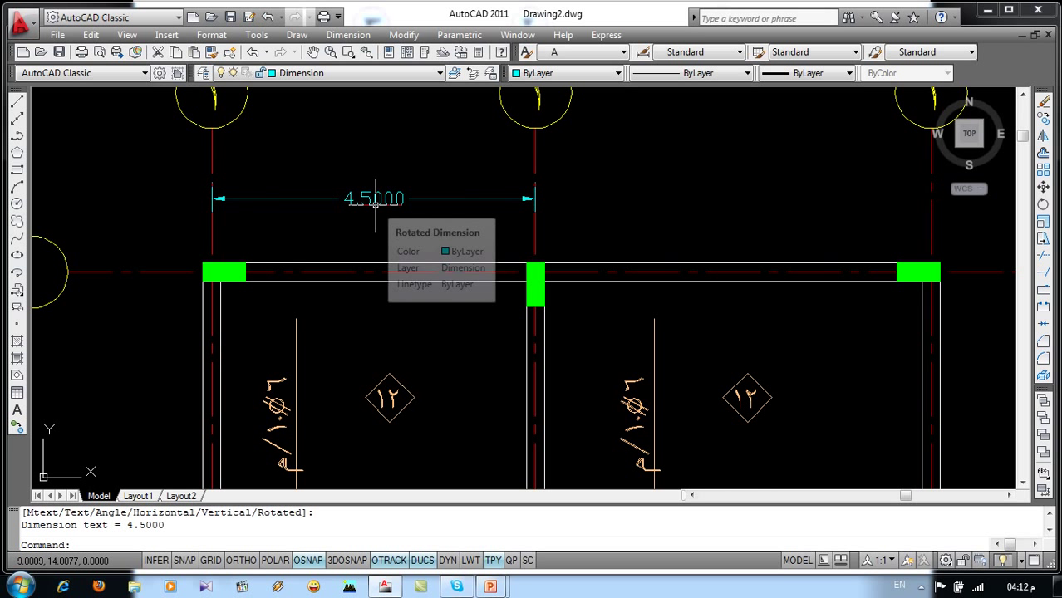
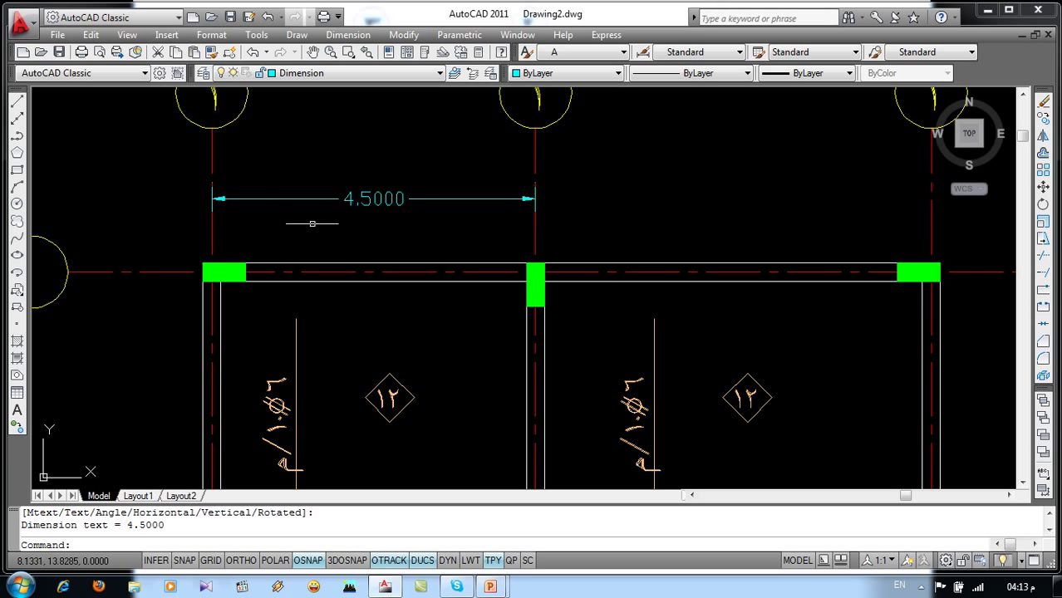
- Open the Format menu to get to the dimension style settings
left_click(205, 36)
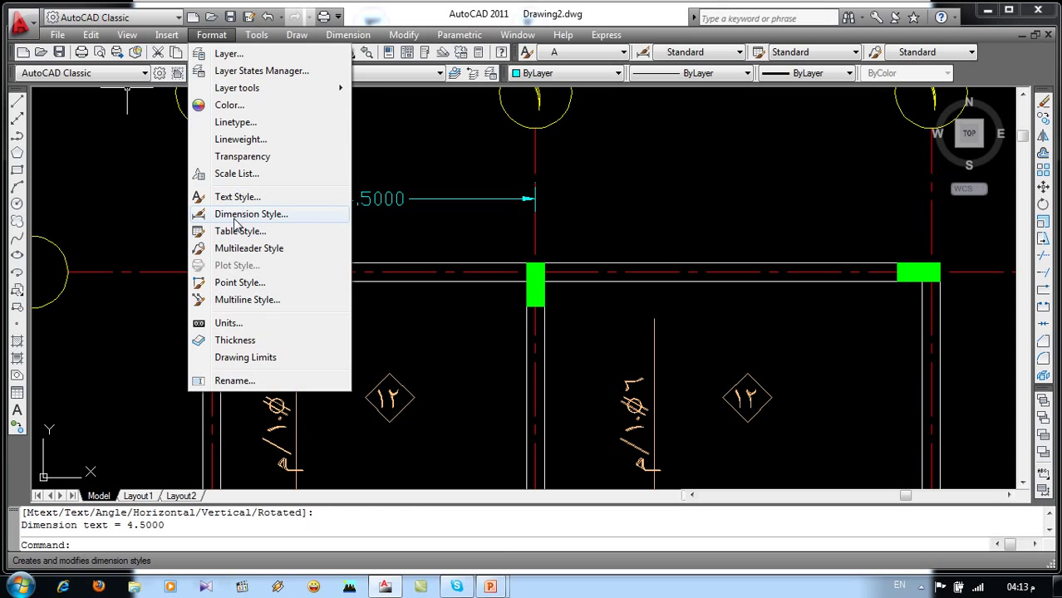
- Open the Standard dimension style for modification and review its settings tabs
left_click(237, 218)
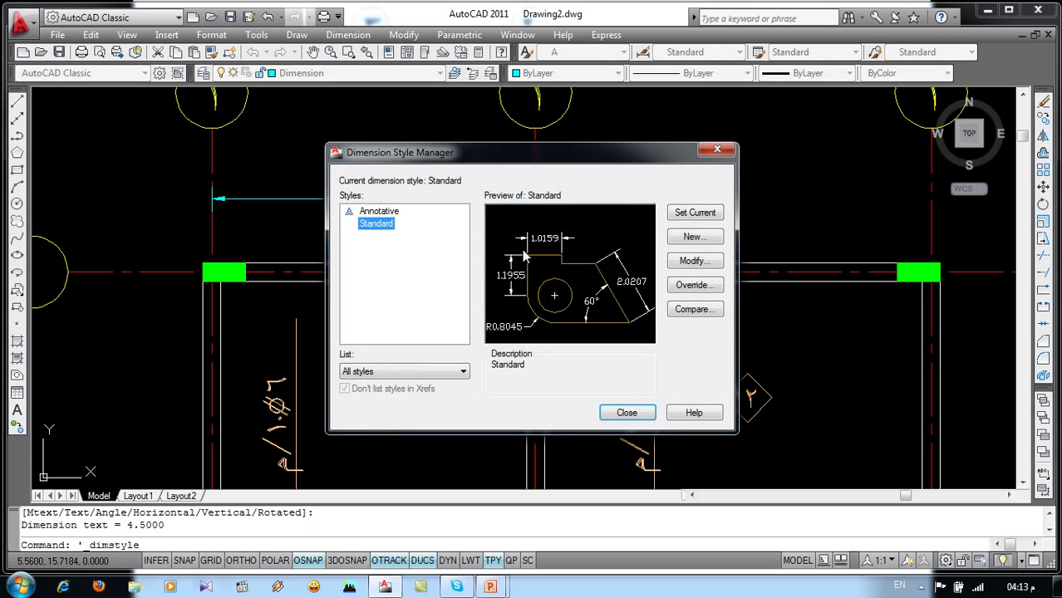
left_click(675, 263)
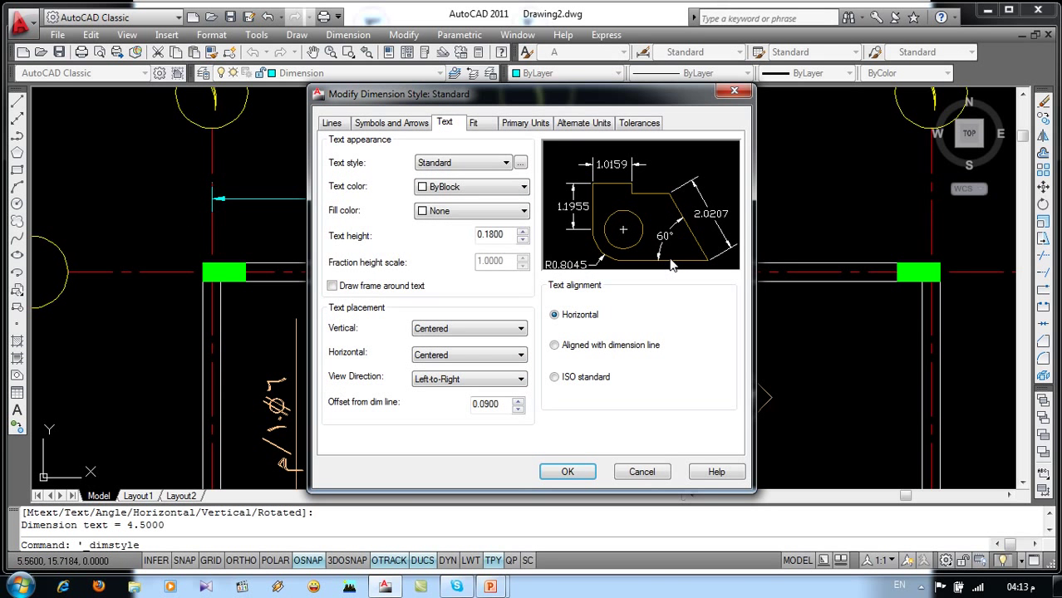
left_click(333, 123)
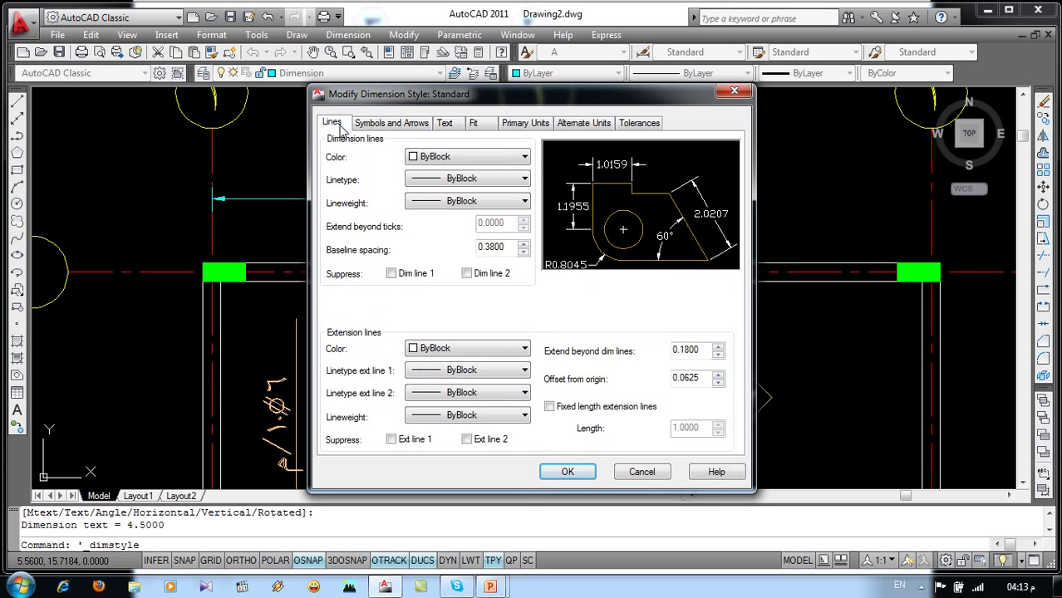
left_click(392, 124)
left_click(445, 124)
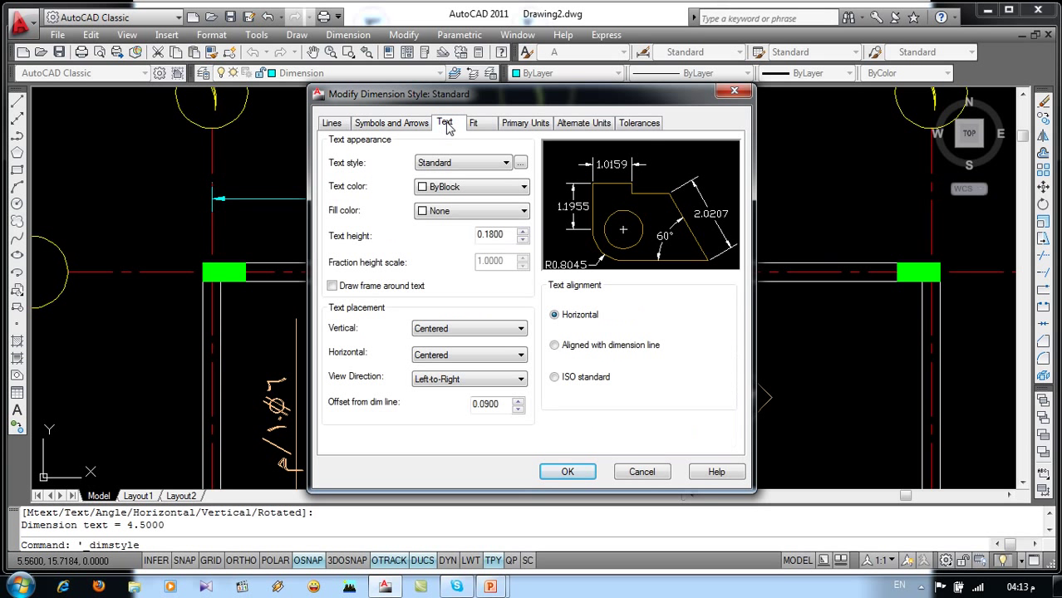
left_click(511, 126)
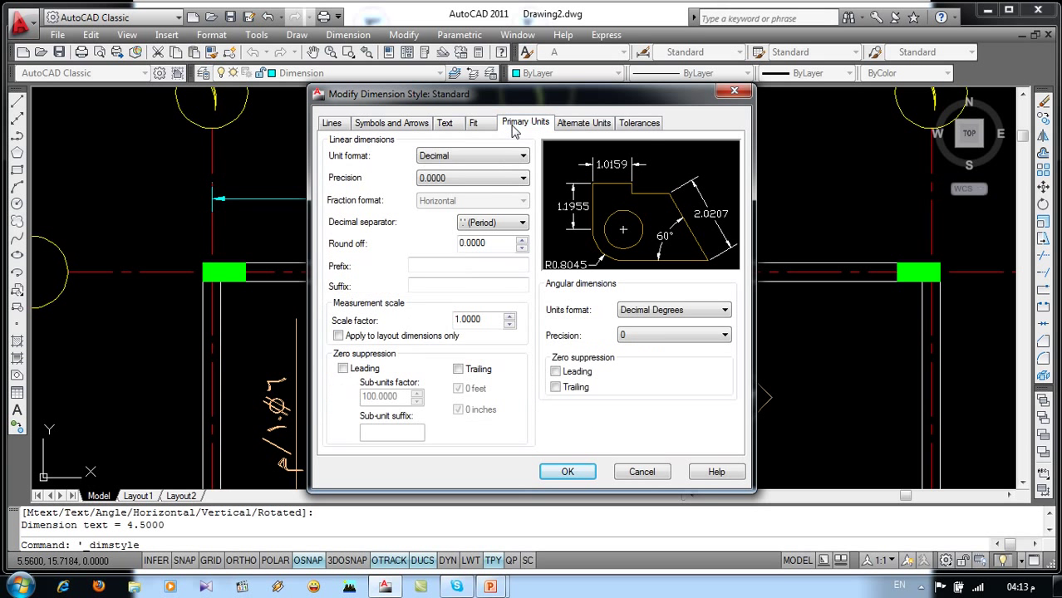
left_click(330, 125)
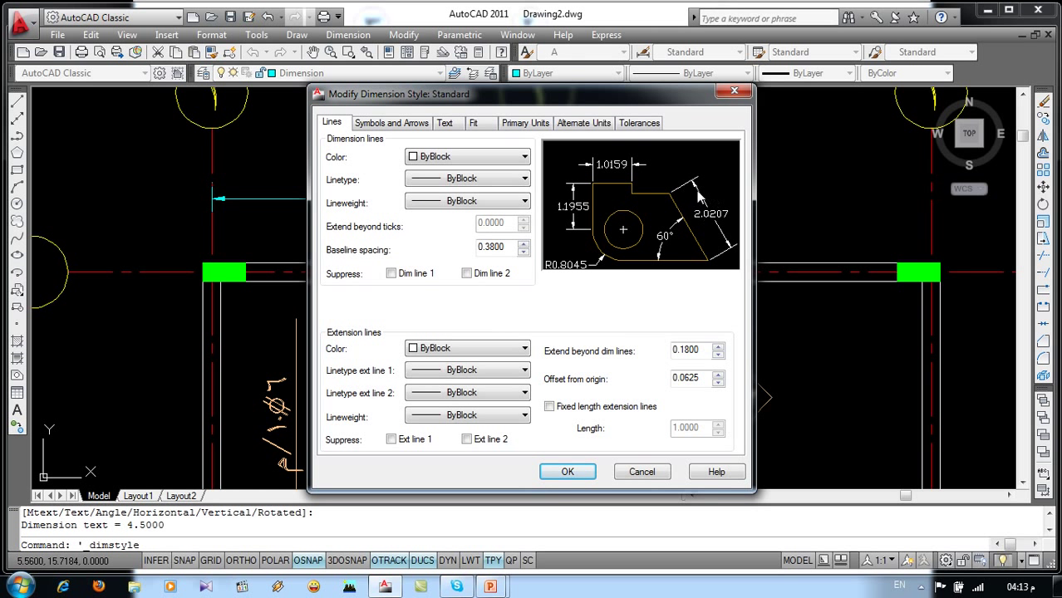
- Make dimension lines green, keep linetype ByBlock, and suppress extension lines 1 and 2
left_click(524, 160)
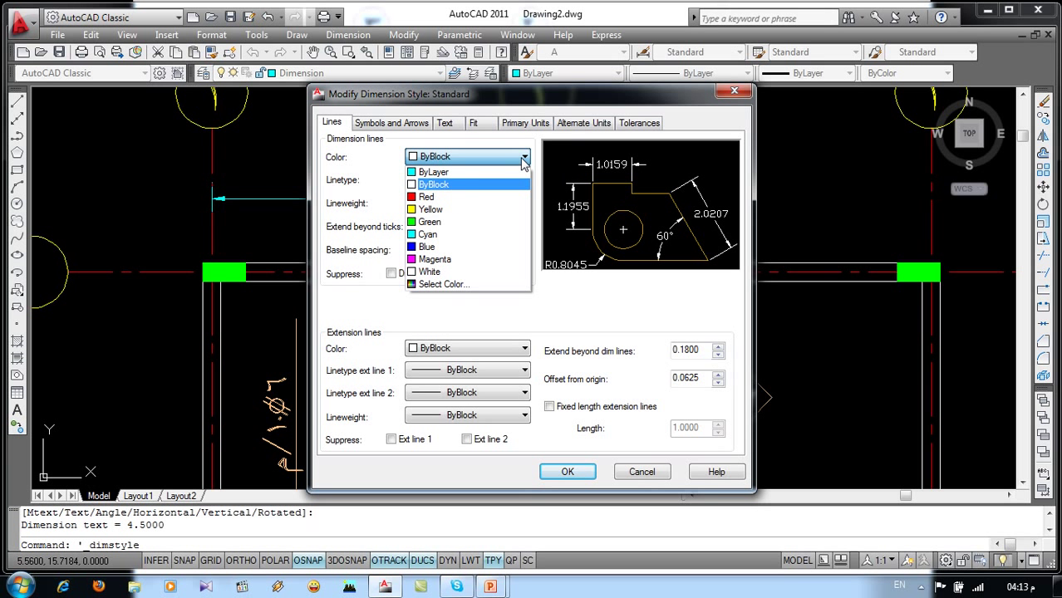
left_click(432, 223)
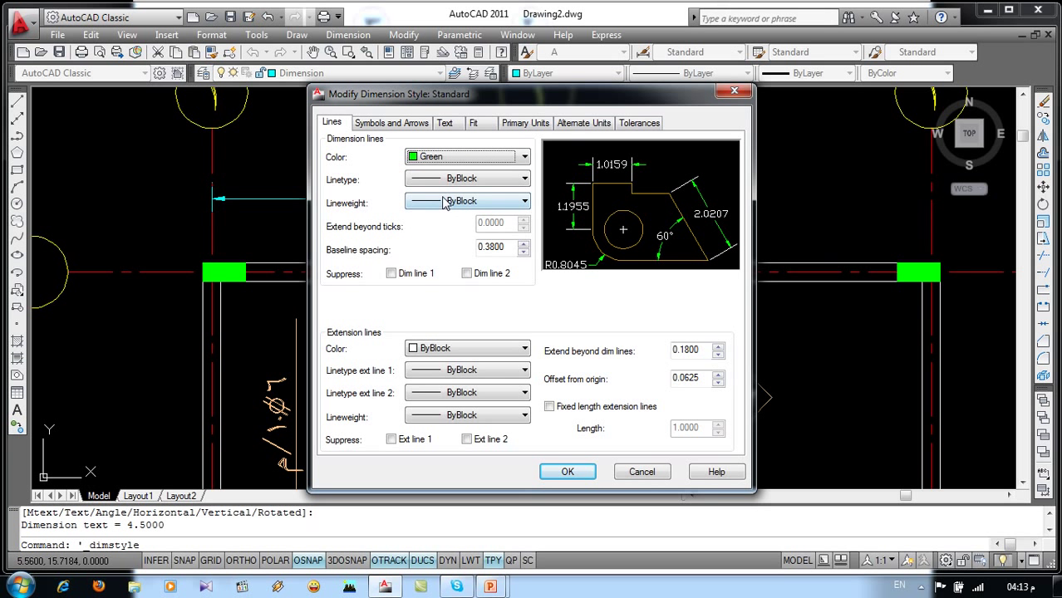
left_click(450, 203)
left_click(449, 203)
left_click(453, 181)
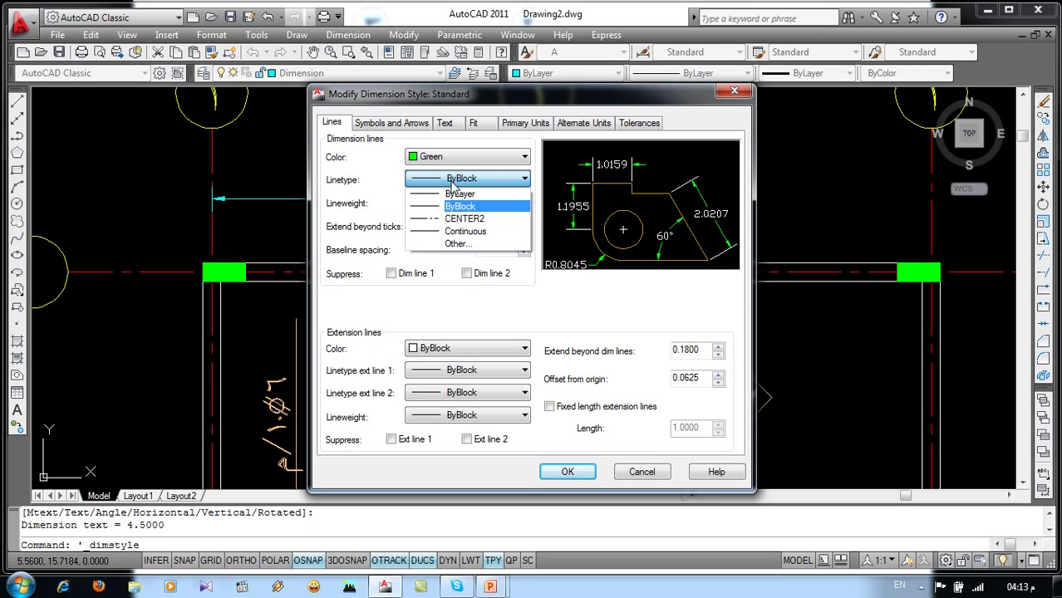
left_click(457, 206)
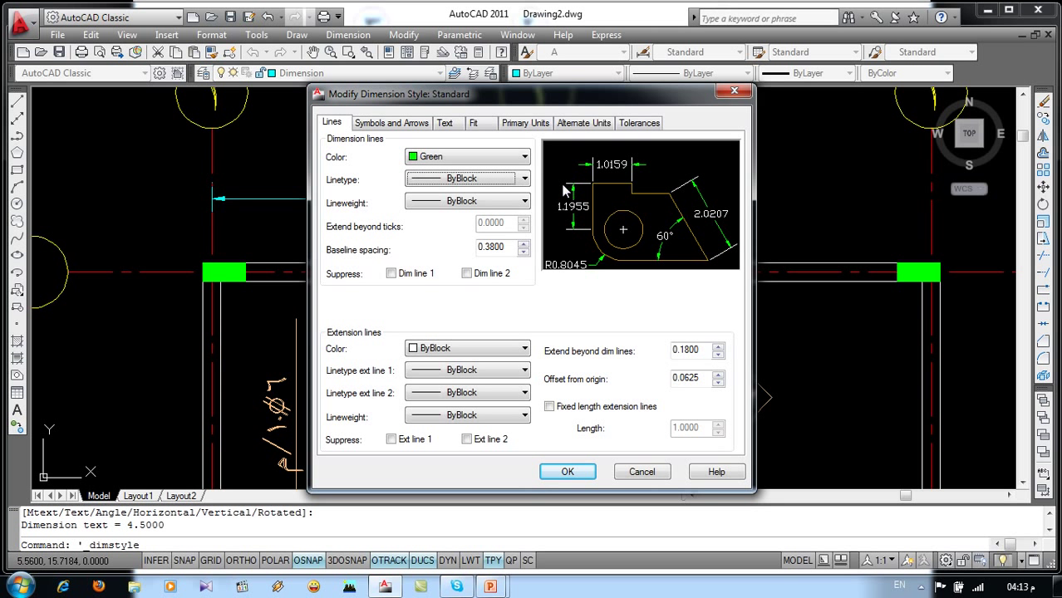
left_click(468, 440)
left_click(392, 439)
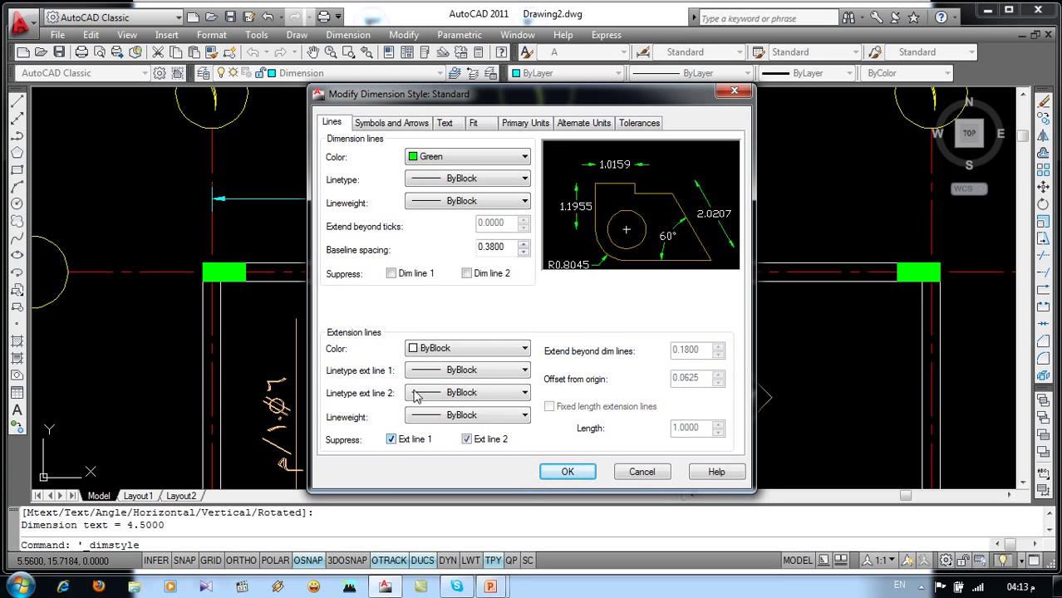
- Change the Standard style's arrowheads from Closed filled to Oblique ticks
left_click(404, 124)
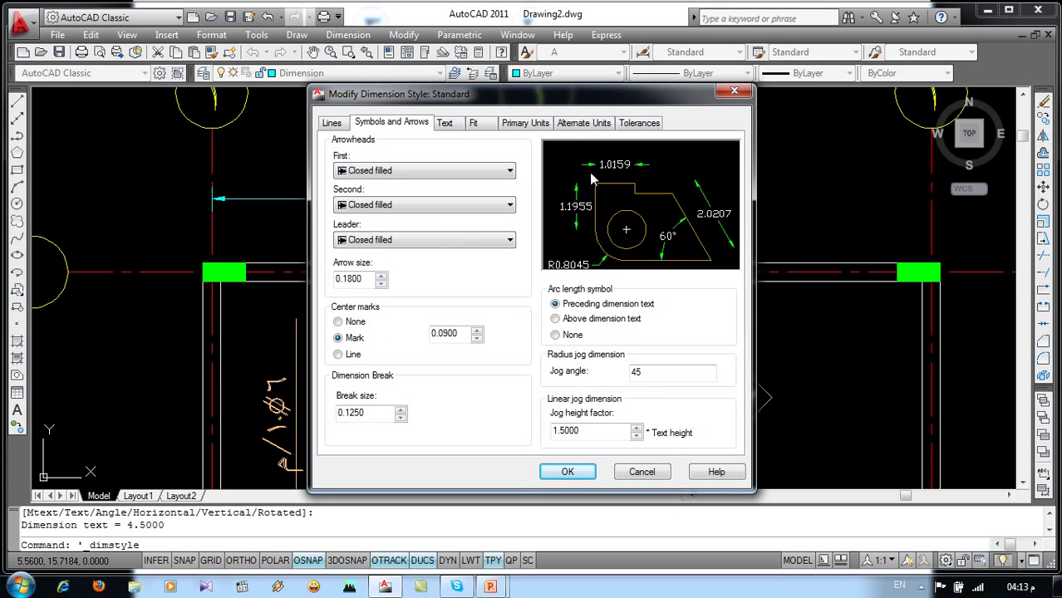
left_click(430, 171)
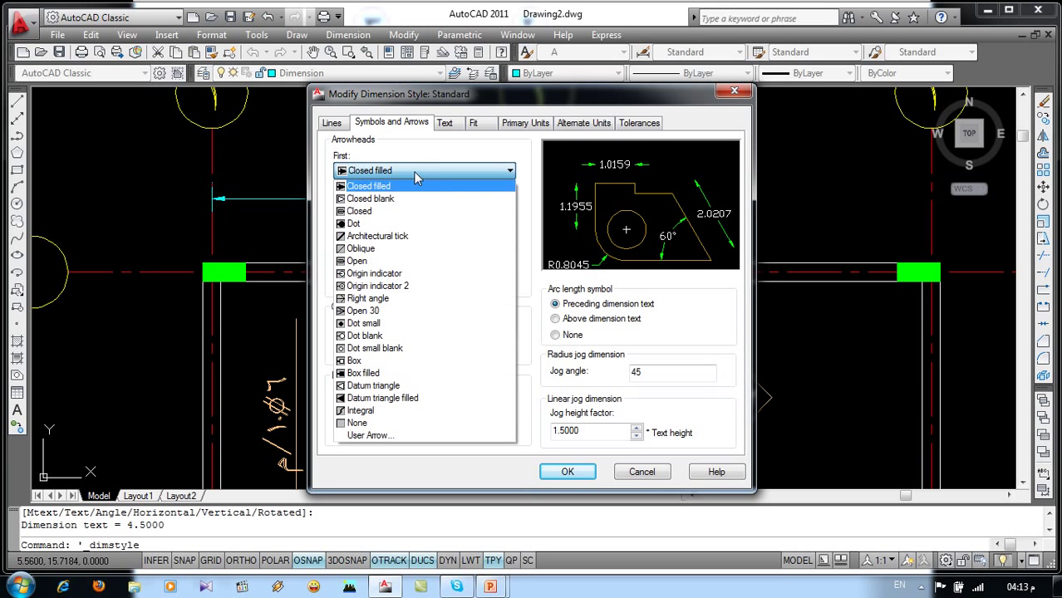
left_click(391, 222)
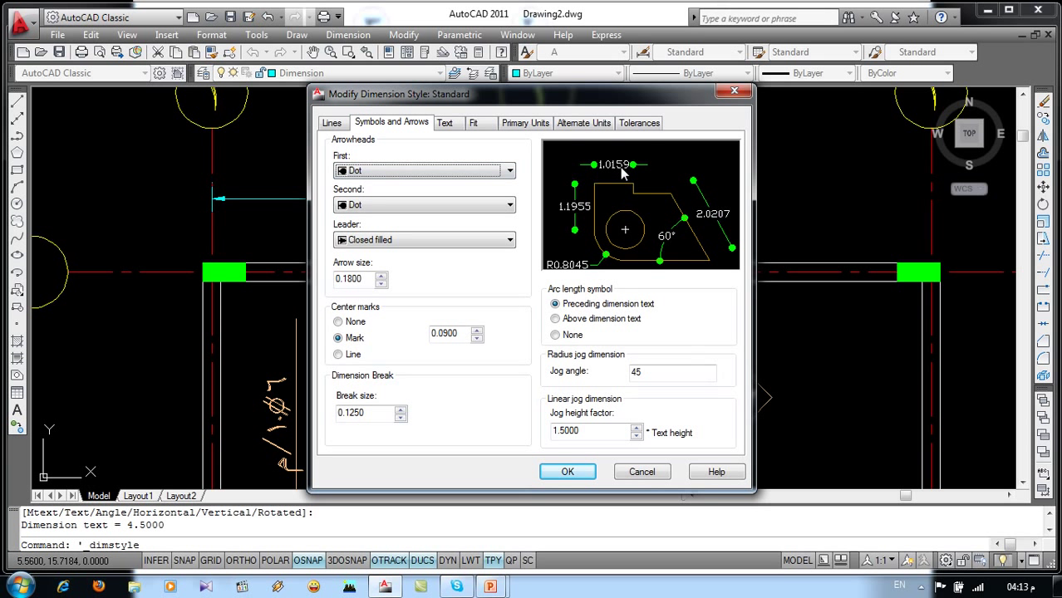
left_click(509, 171)
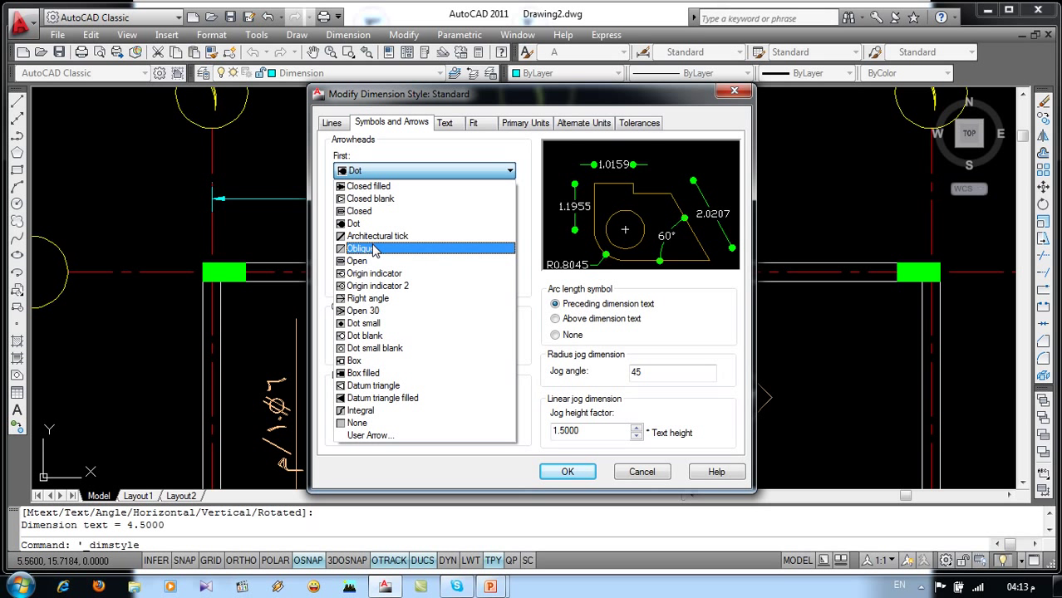
left_click(374, 250)
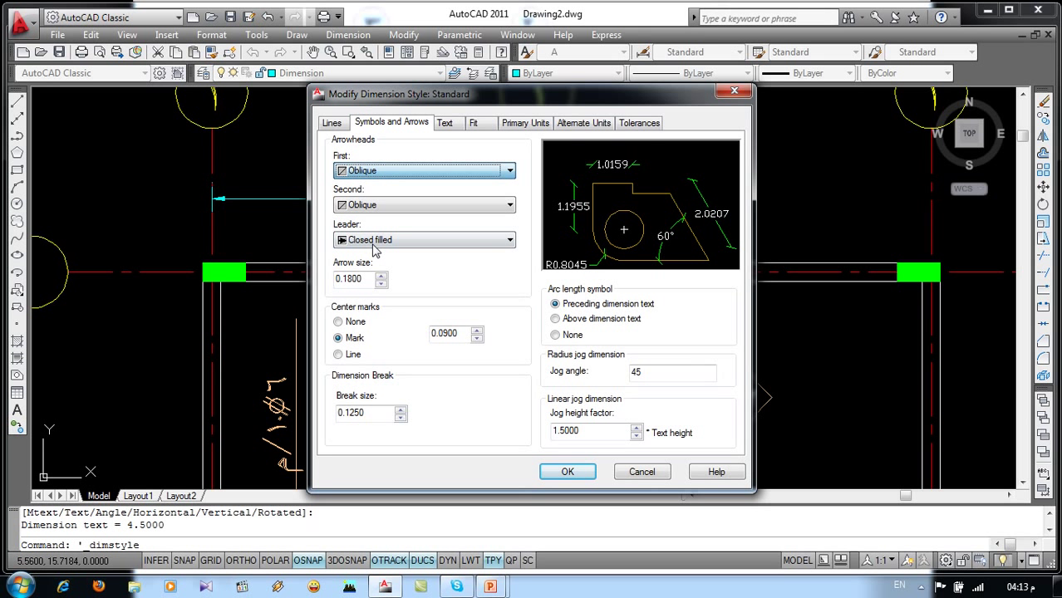
left_click(447, 124)
- Set dimension text to style A, cyan, height 0.25, aligned with the dimension line
left_click(458, 167)
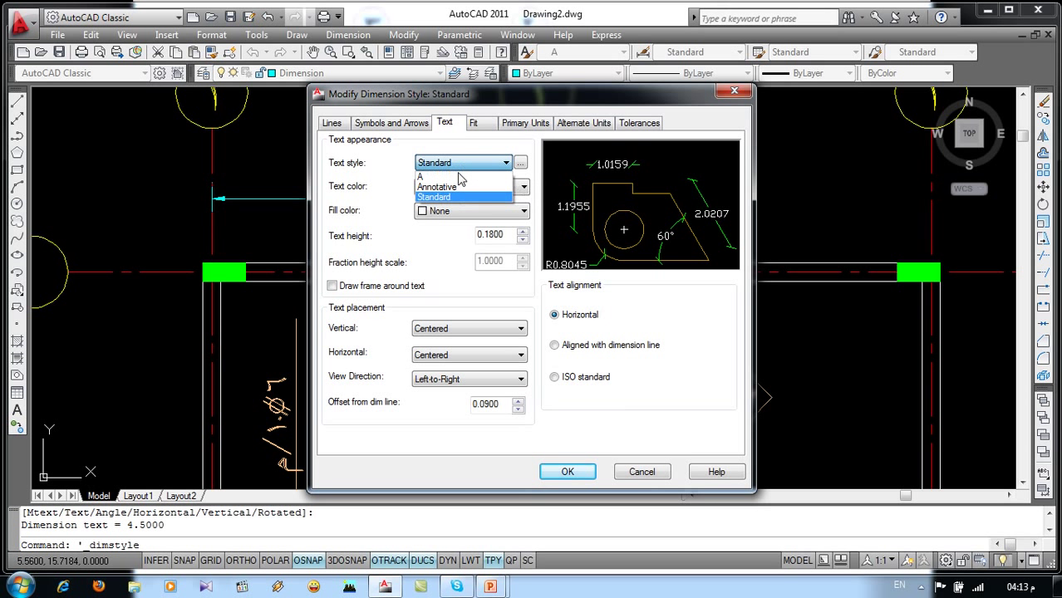
left_click(456, 177)
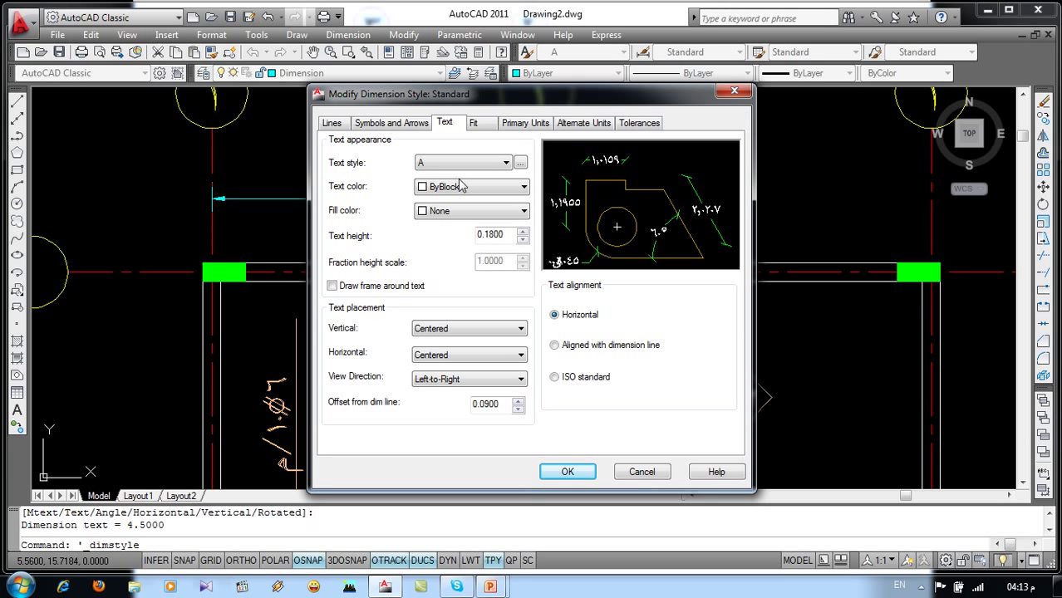
left_click(459, 183)
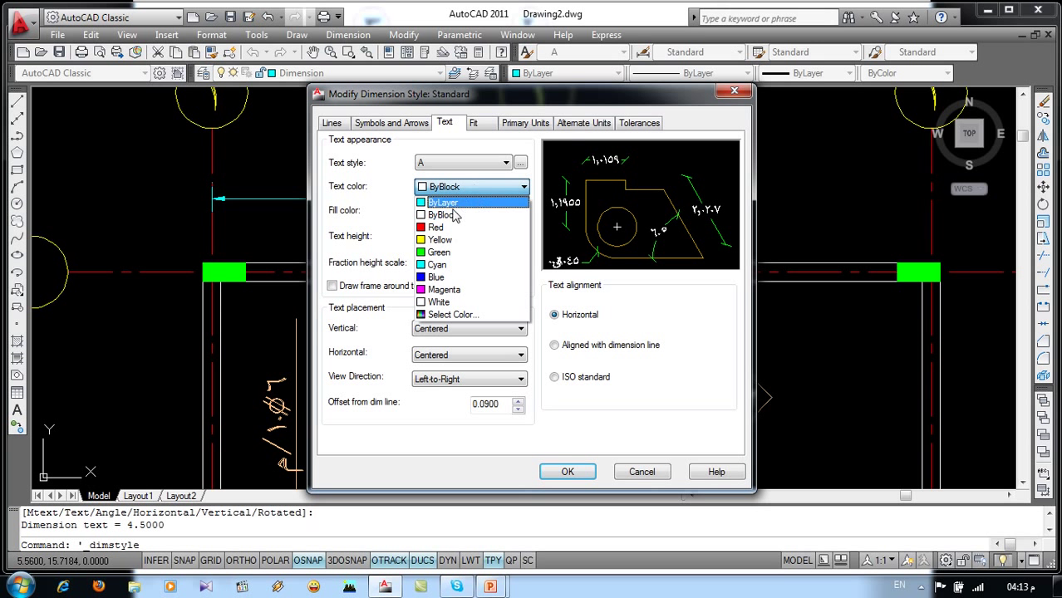
left_click(454, 266)
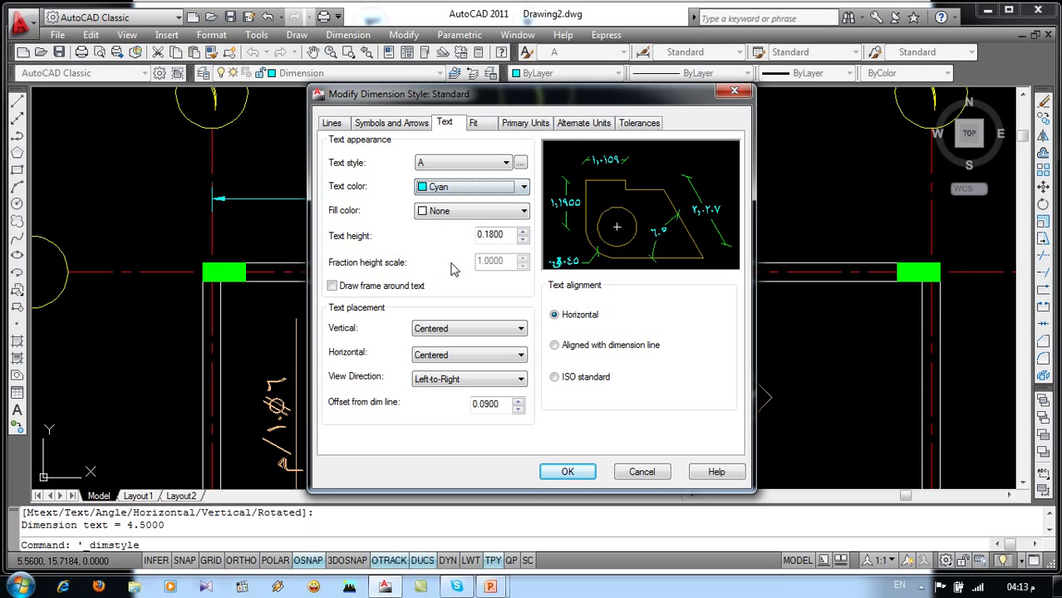
left_click_drag(504, 234, 455, 234)
type(".25")
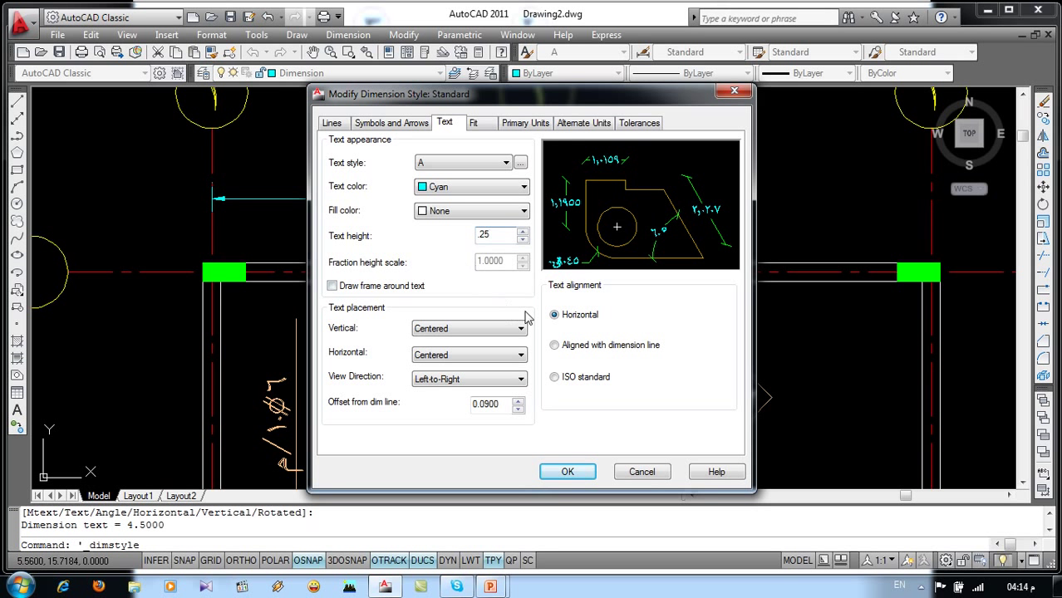
left_click(555, 346)
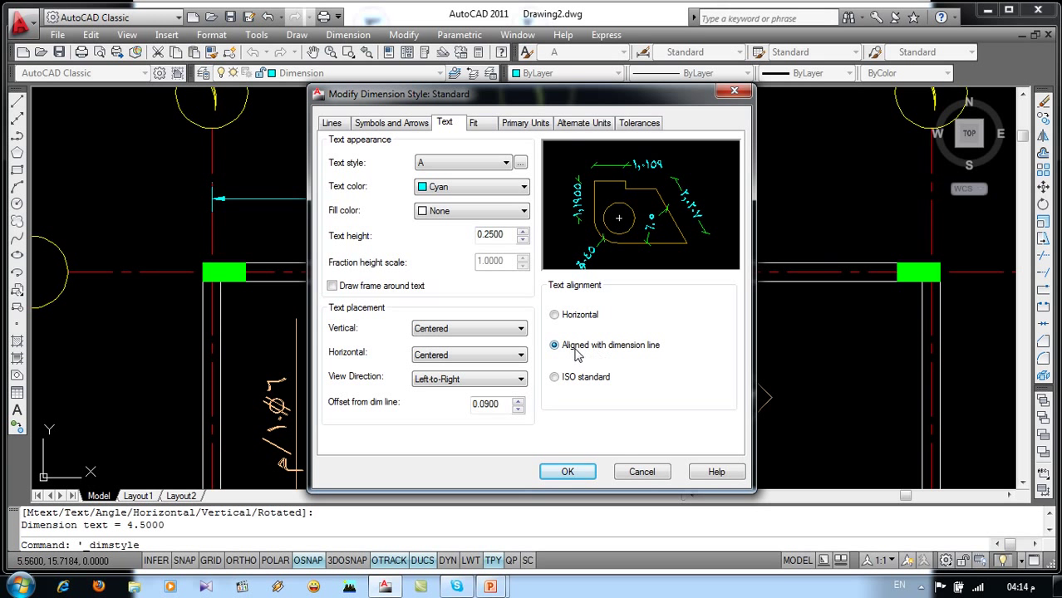
- Set primary unit precision to 0.00 and apply the Standard style changes
left_click(521, 123)
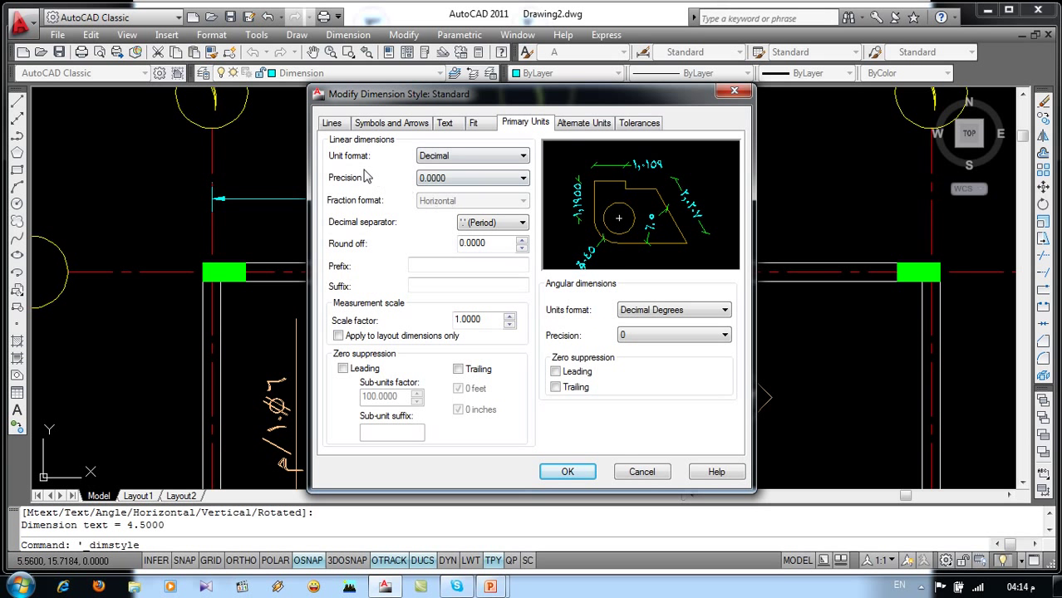
left_click(453, 178)
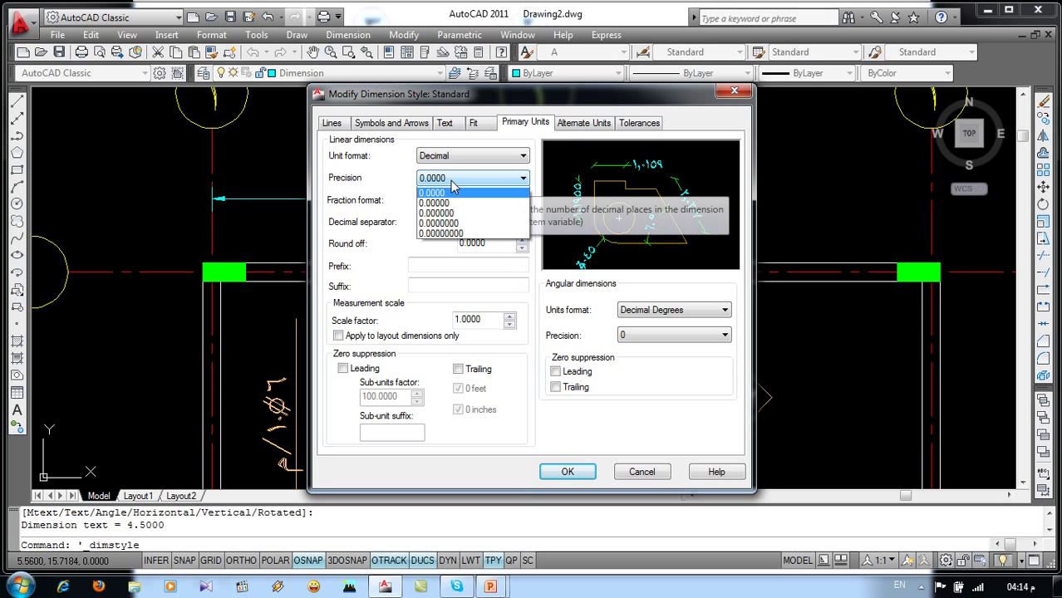
left_click(449, 210)
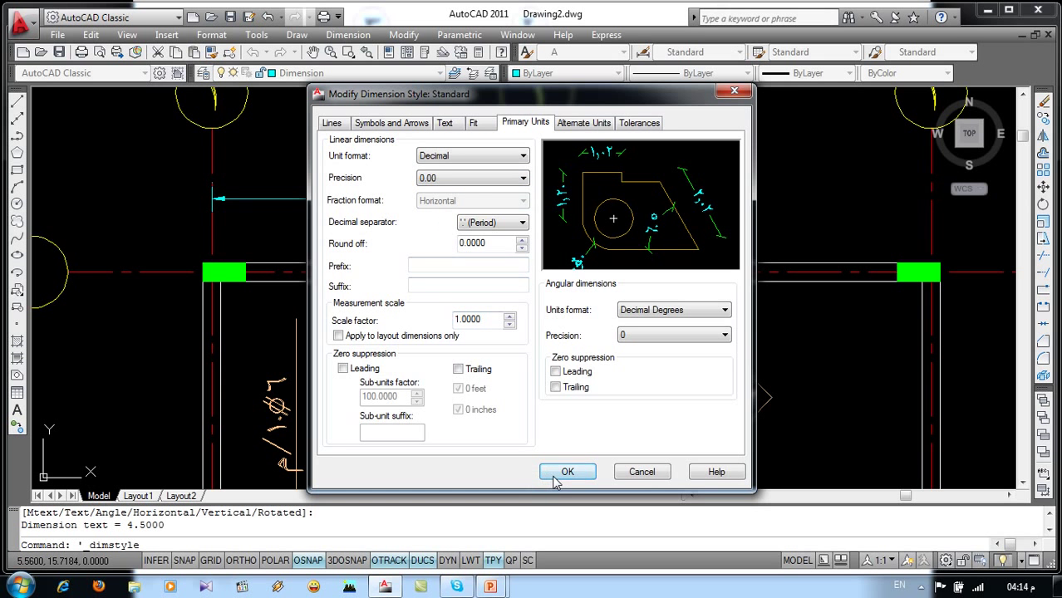
left_click(565, 472)
left_click(626, 416)
mouse_move(391, 215)
middle_mouse_down()
mouse_move(399, 255)
mouse_move(369, 263)
middle_mouse_up()
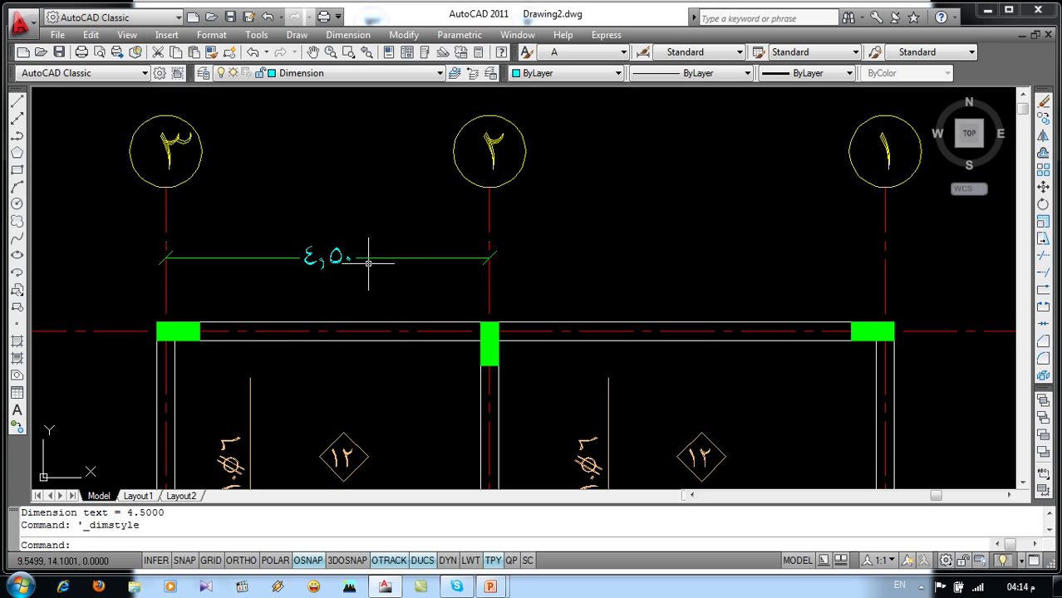
- Add a 5.50 linear dimension between grid axes 2 and 1
left_click(349, 35)
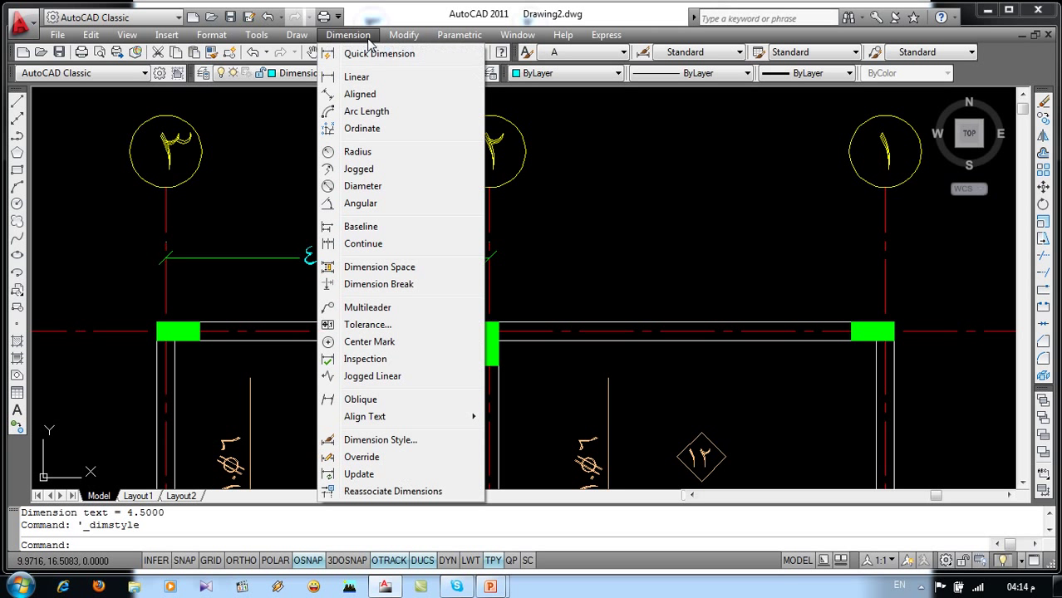
left_click(366, 78)
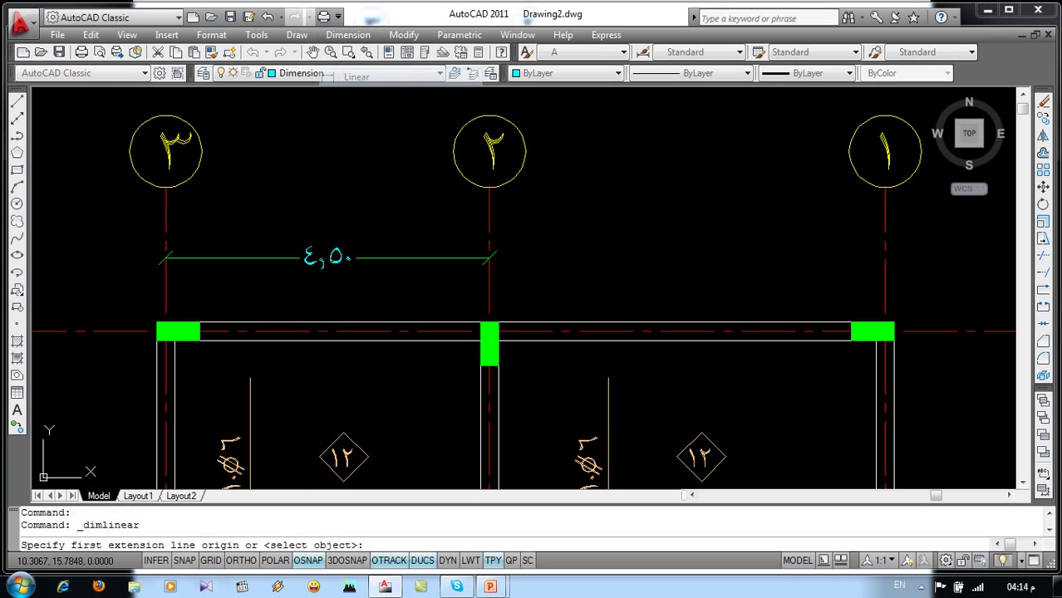
left_click(483, 263)
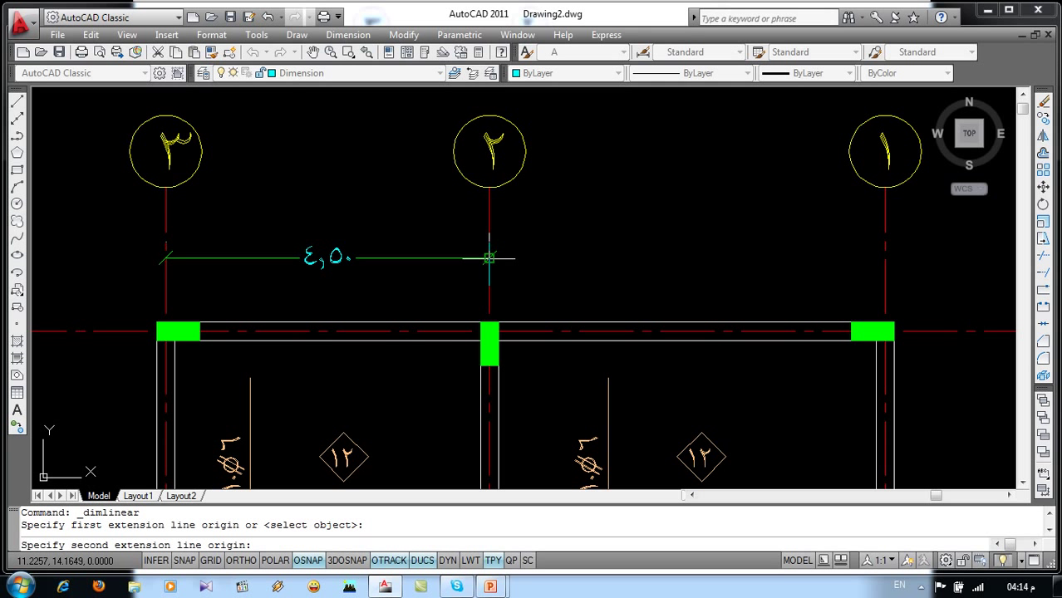
left_click(885, 259)
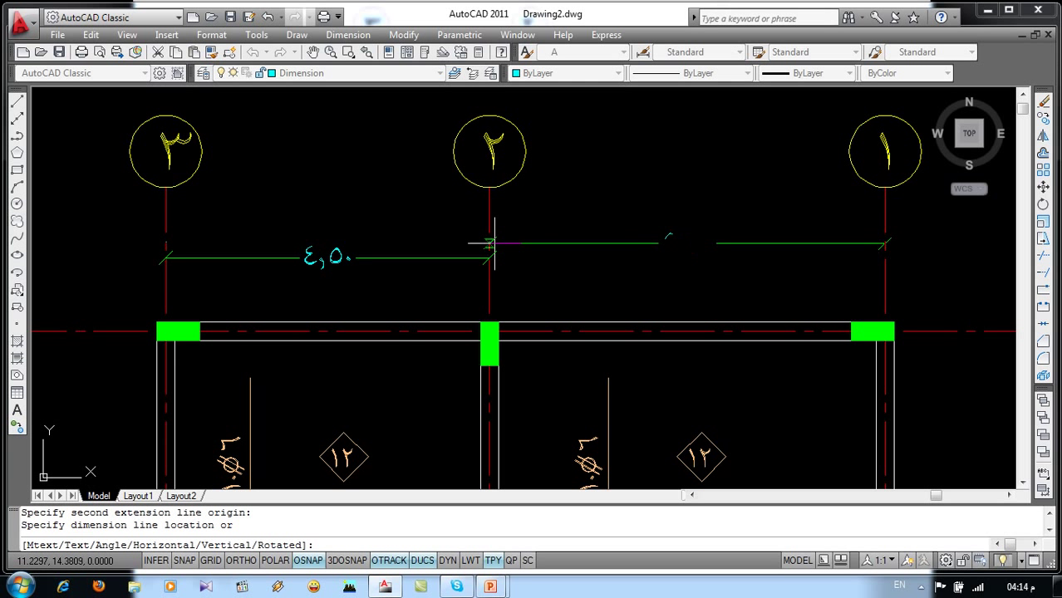
scroll(493, 244, "up", 2)
left_click(484, 270)
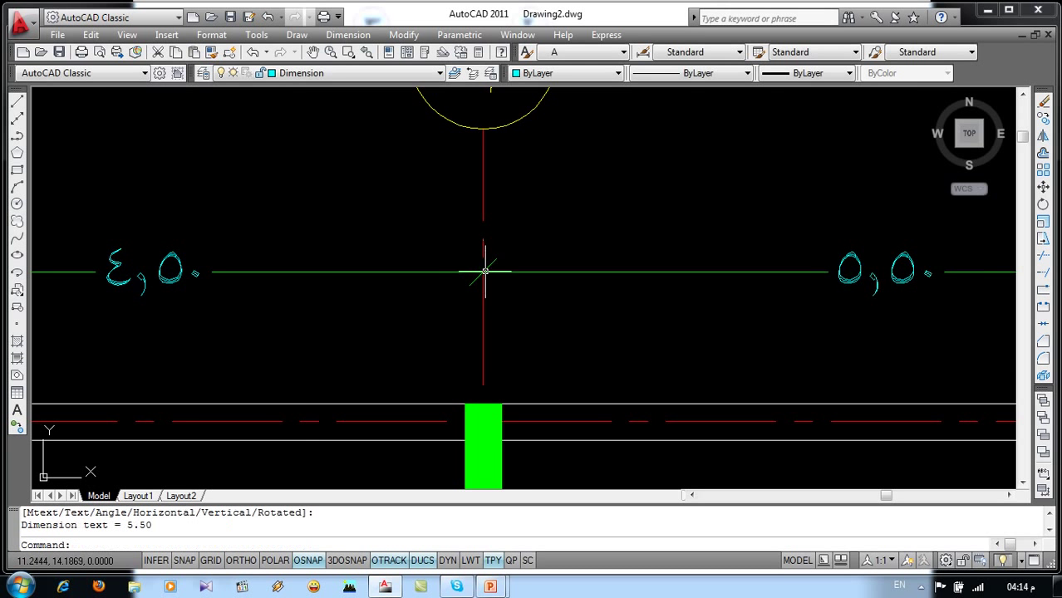
scroll(485, 270, "down", 5)
scroll(543, 246, "up", 2)
- Add an overall 10.00 dimension between the outer grid lines above the bay dimensions
key("Return")
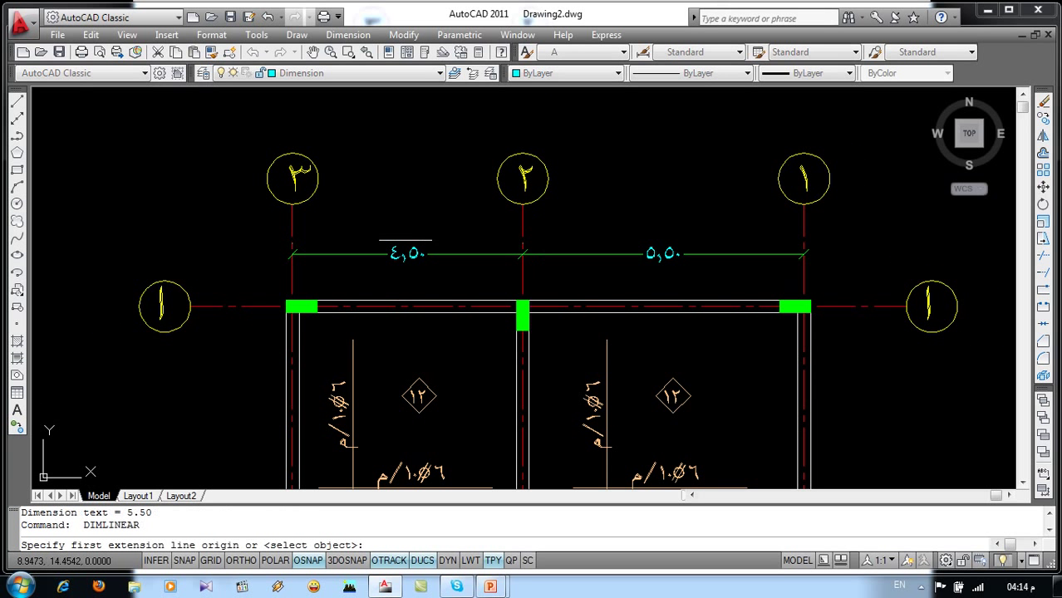
left_click(292, 221)
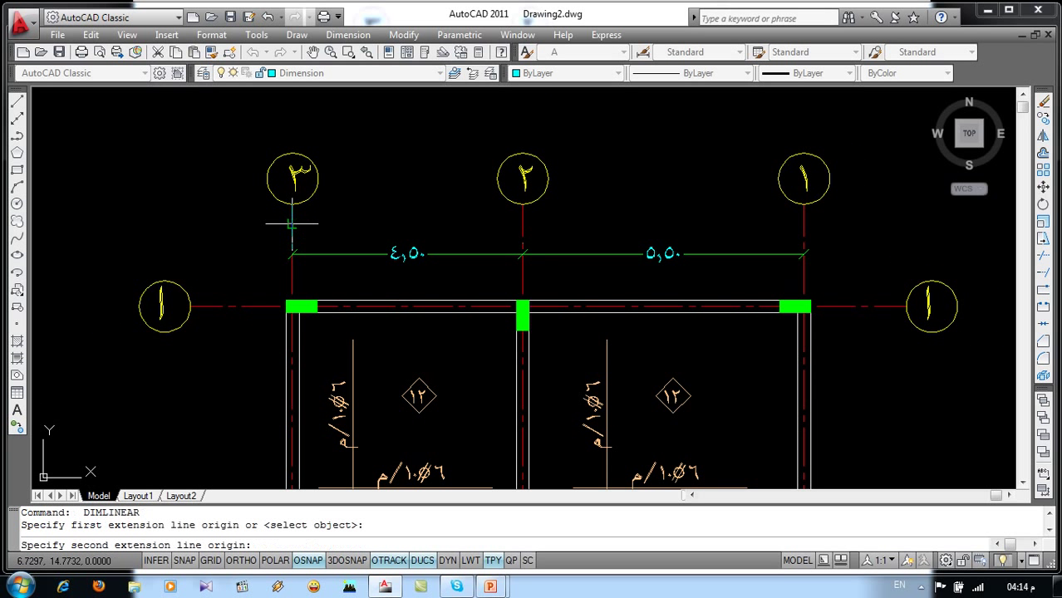
left_click(803, 223)
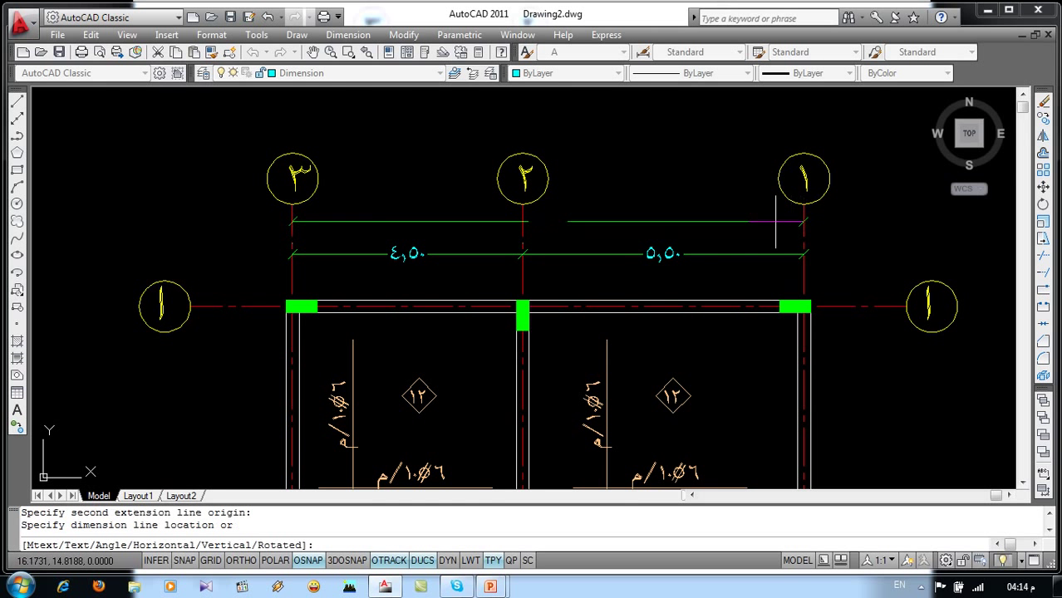
left_click(670, 233)
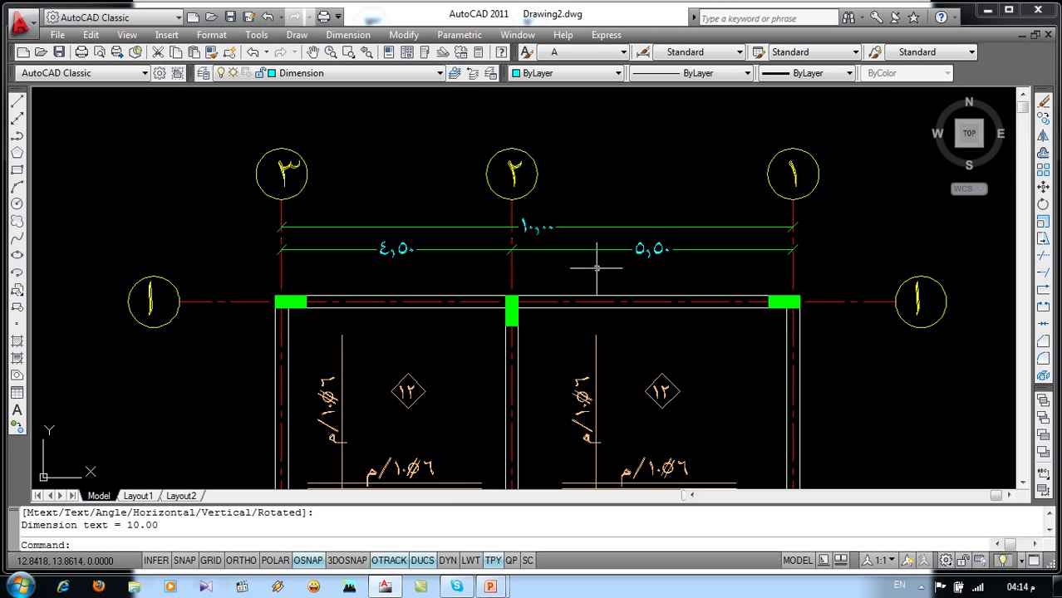
middle_click_drag(361, 384, 434, 277)
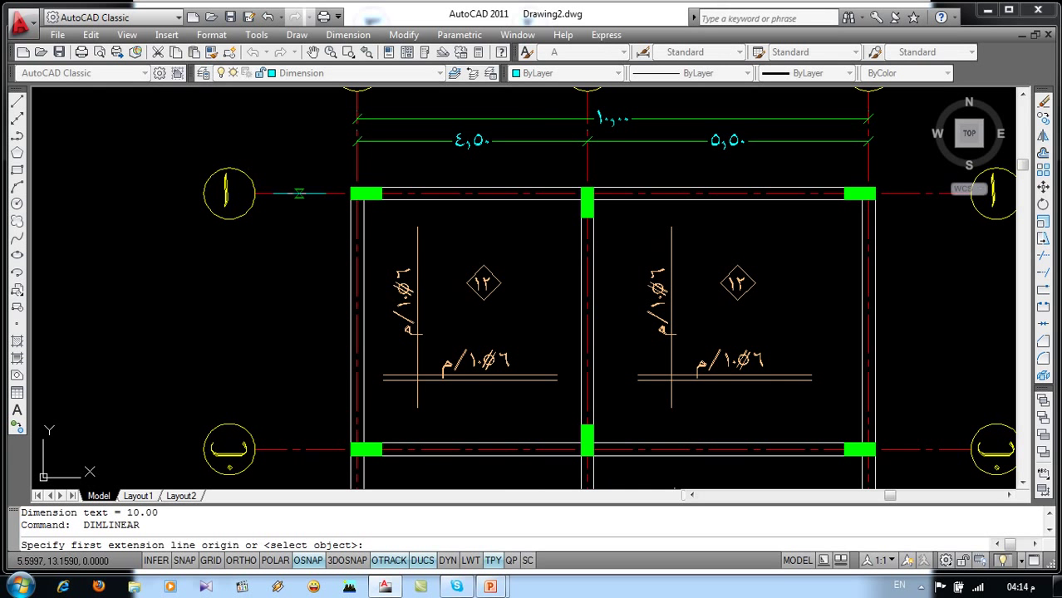
- Add two vertical 5.00 dimensions between grid lines أ–ب and ب–ج
left_click(319, 195)
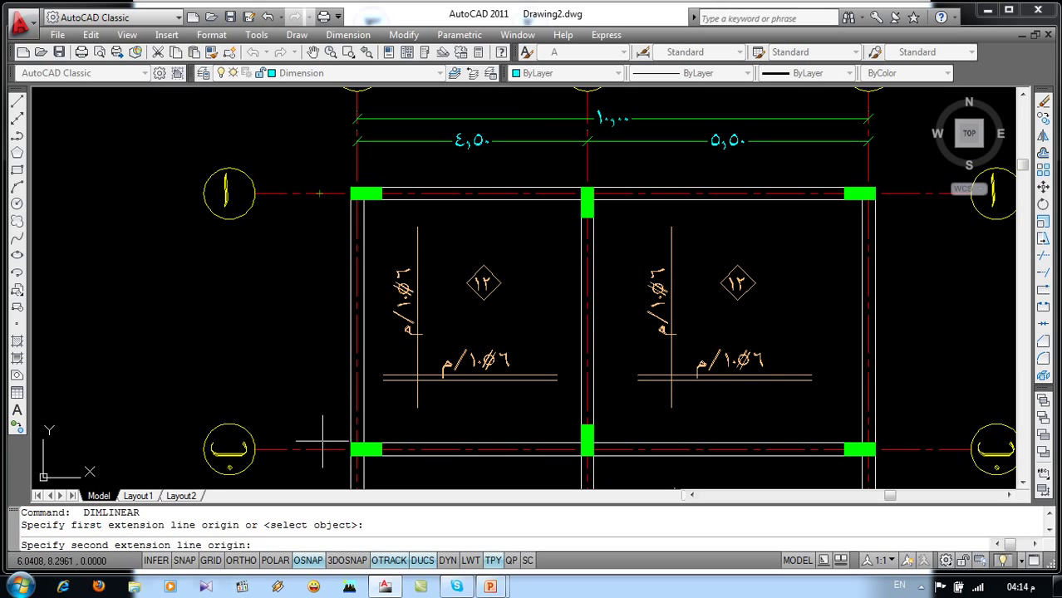
left_click(317, 450)
left_click(317, 432)
middle_click_drag(315, 419, 336, 178)
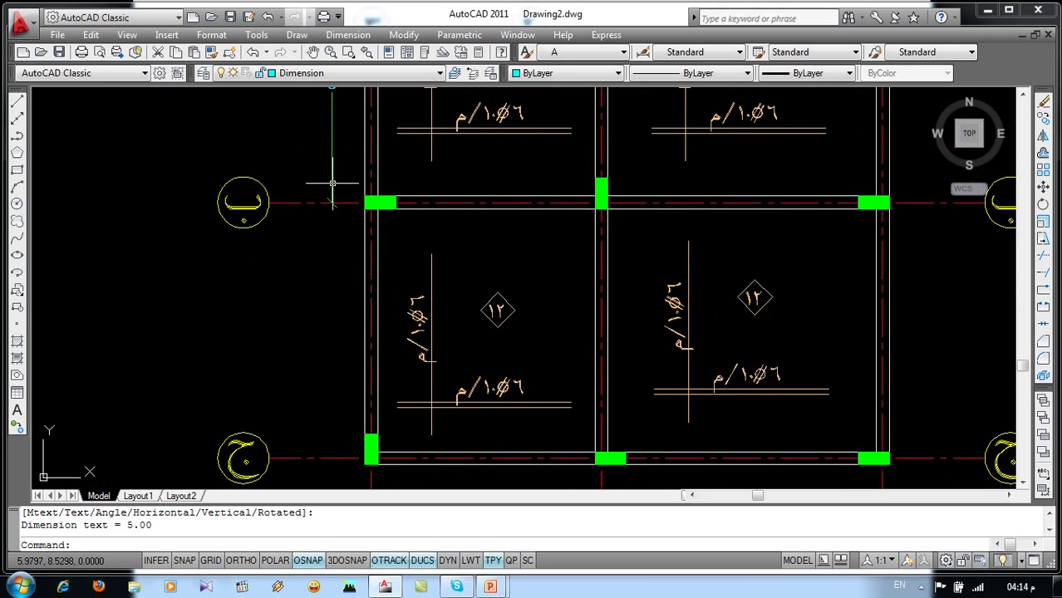
key("Return")
scroll(320, 200, "up", 2)
scroll(333, 195, "up", 2)
left_click(337, 193)
scroll(333, 187, "down", 4)
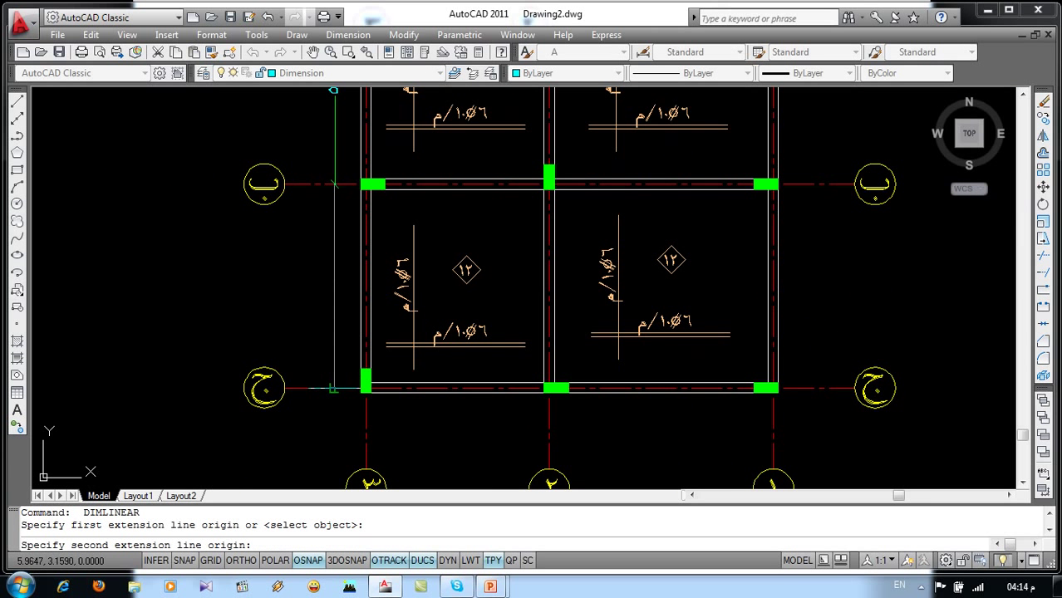
left_click(333, 388)
scroll(357, 188, "up", 5)
left_click(311, 169)
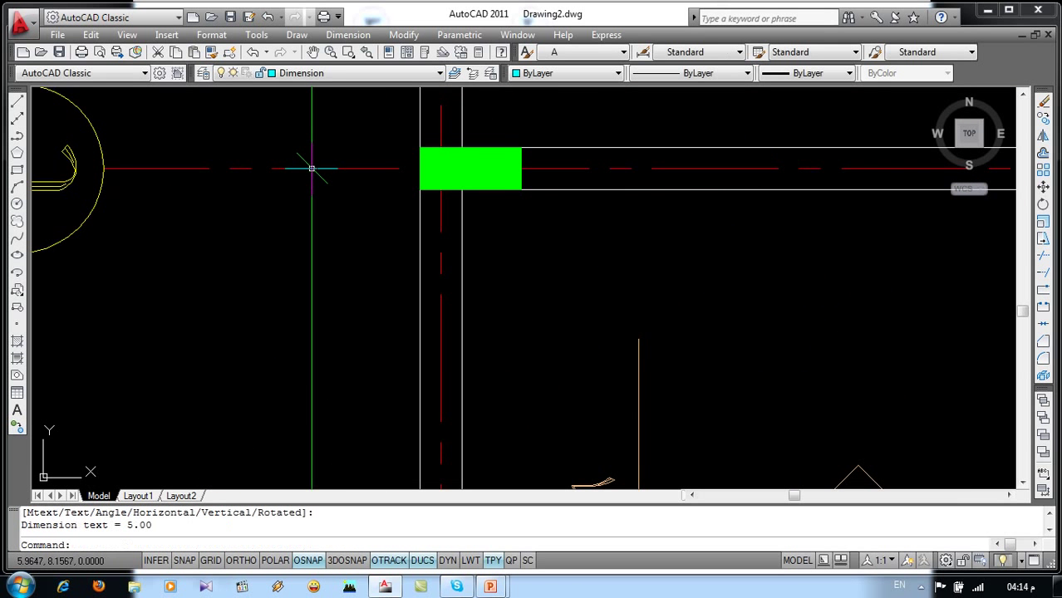
scroll(312, 168, "down", 4)
middle_click_drag(329, 219, 316, 332)
- Add an overall vertical 10.00 dimension from grid line أ to ج
key("Return")
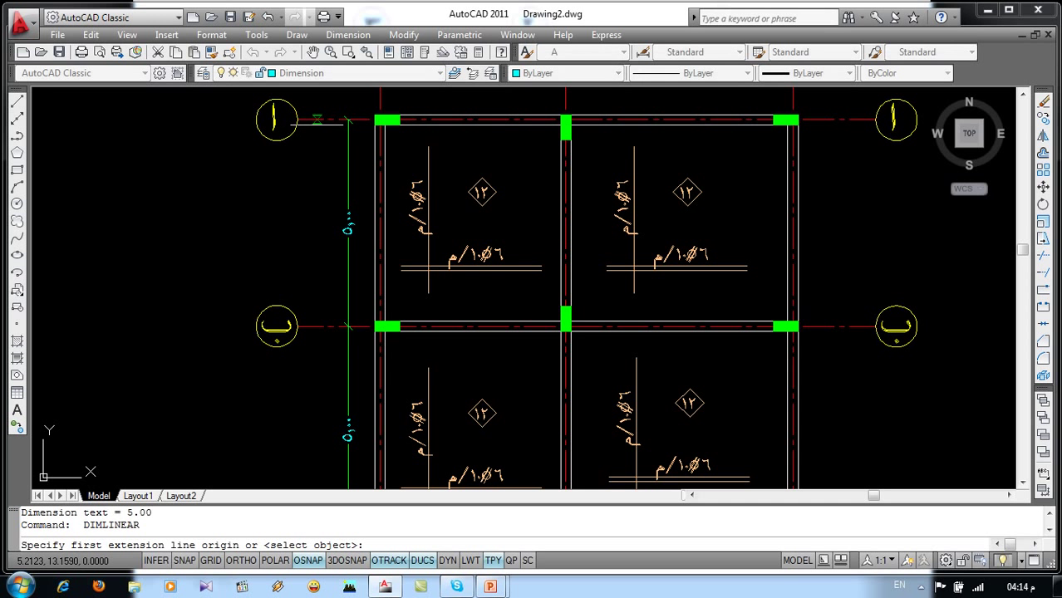
left_click(317, 121)
scroll(316, 121, "down", 4)
left_click(312, 291)
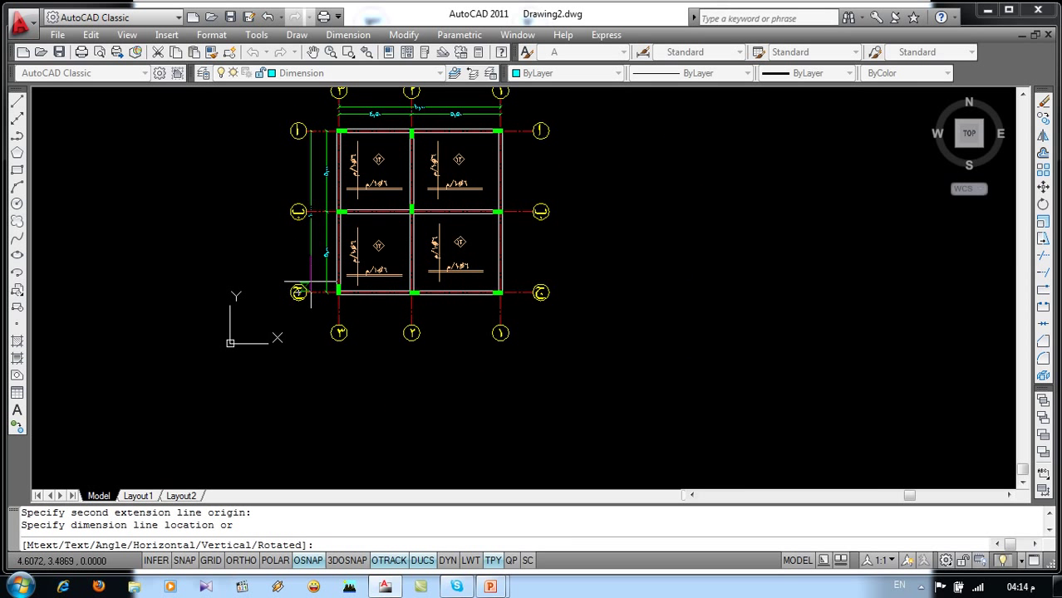
left_click(313, 281)
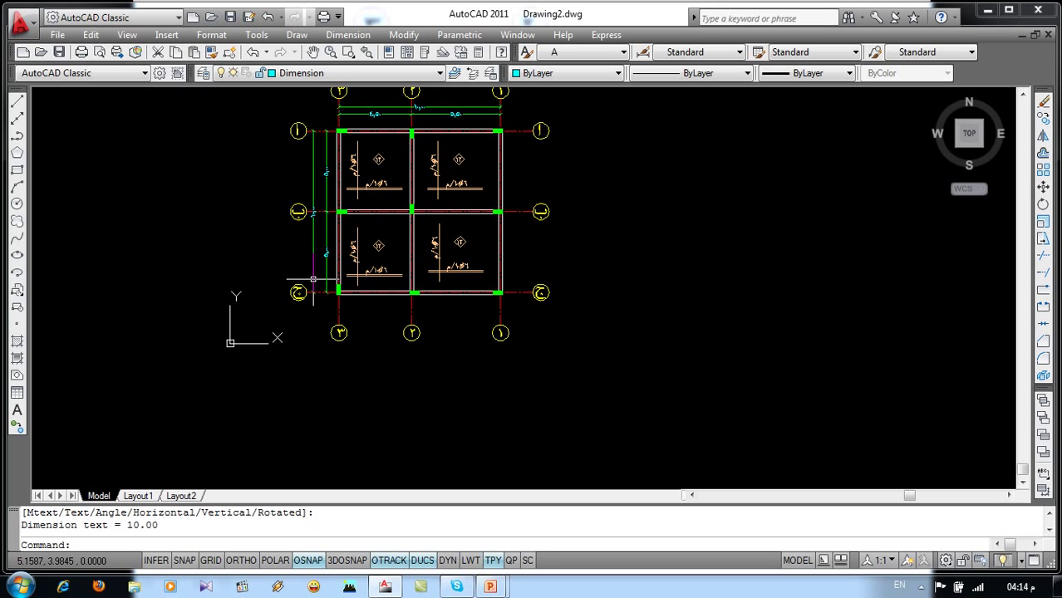
scroll(462, 279, "up", 1)
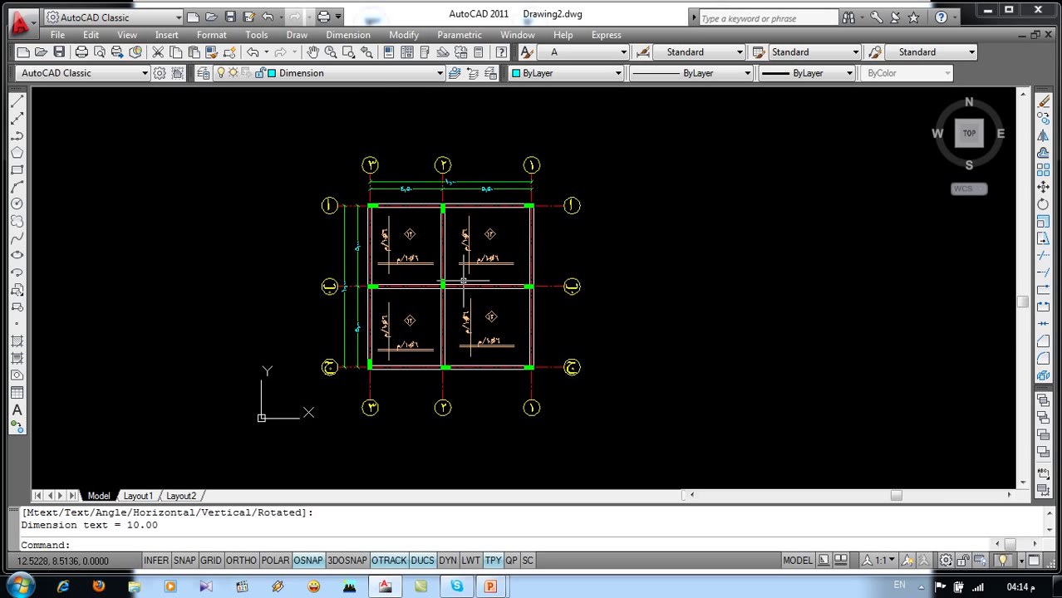
scroll(463, 281, "up", 1)
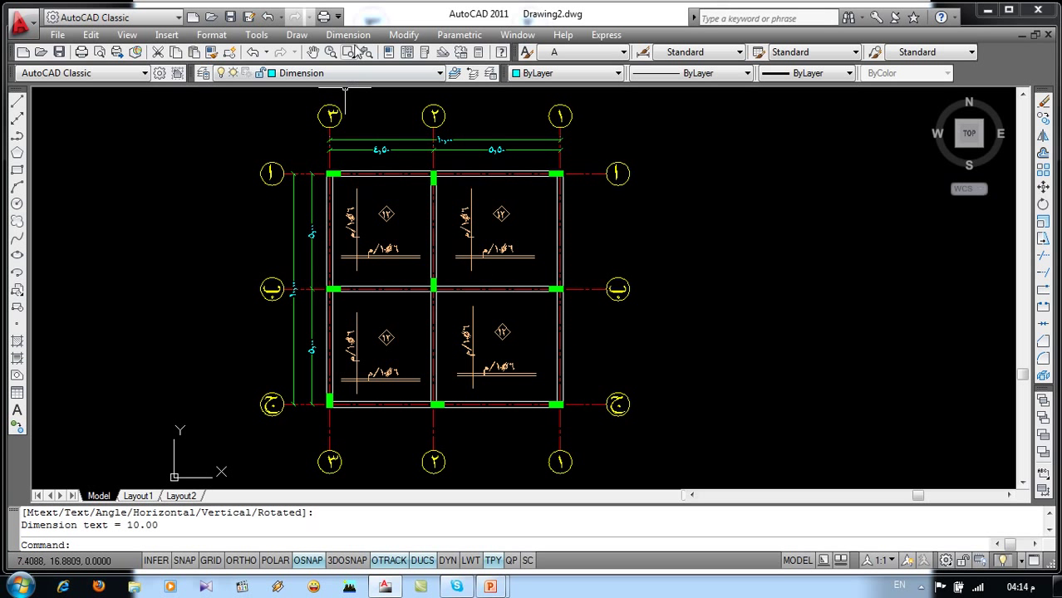
left_click(348, 35)
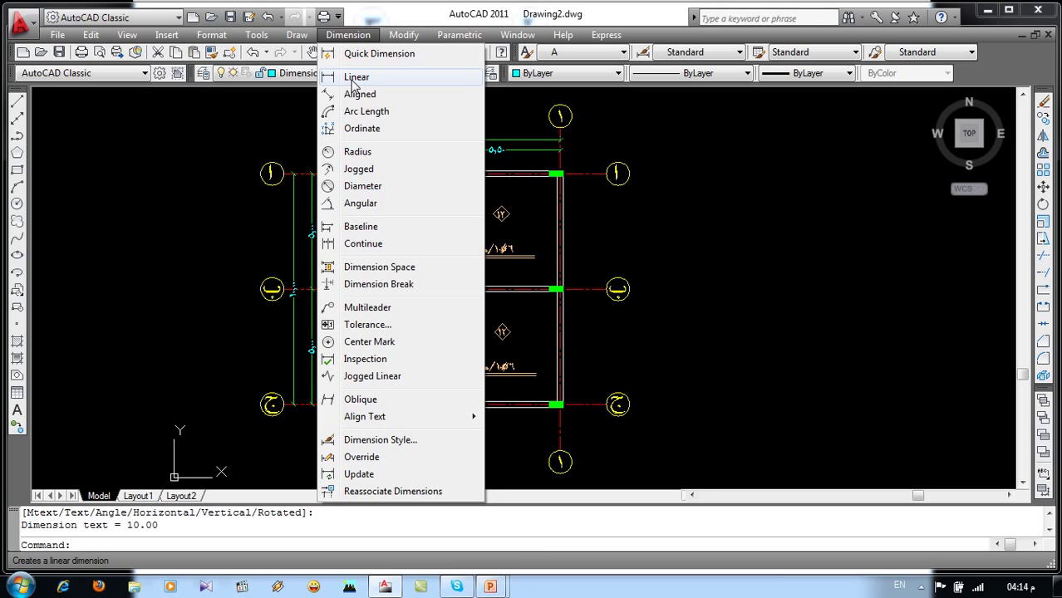
left_click(260, 124)
left_click(182, 136)
left_click(142, 225)
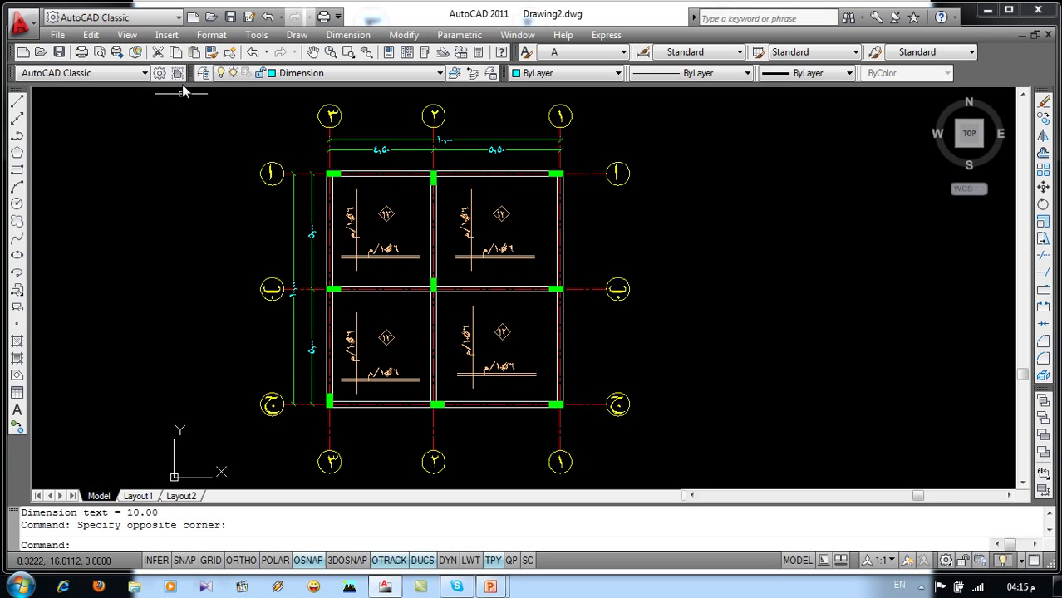
left_click(210, 35)
left_click(220, 215)
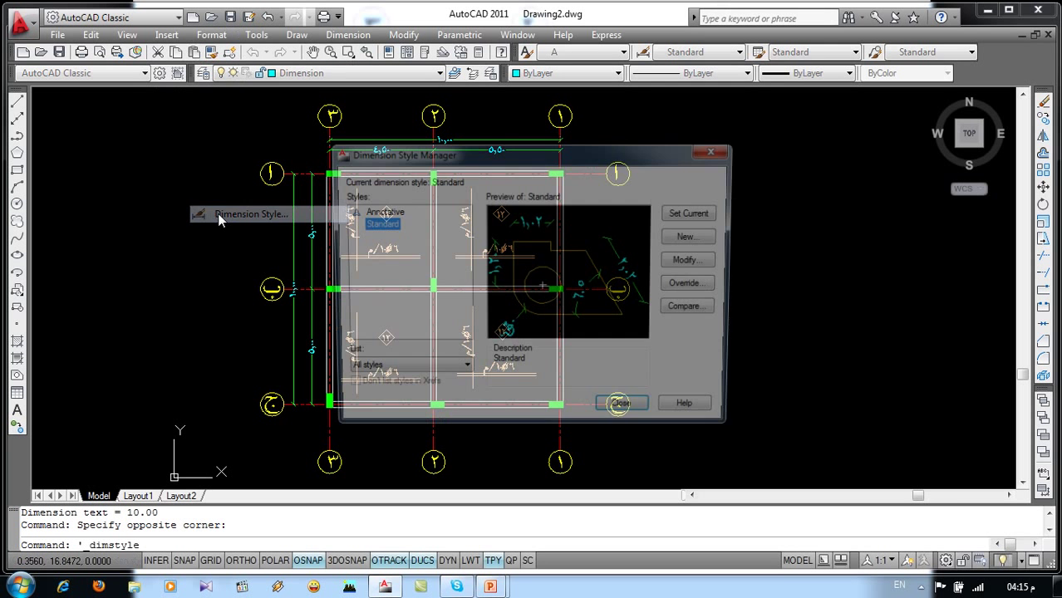
left_click(698, 262)
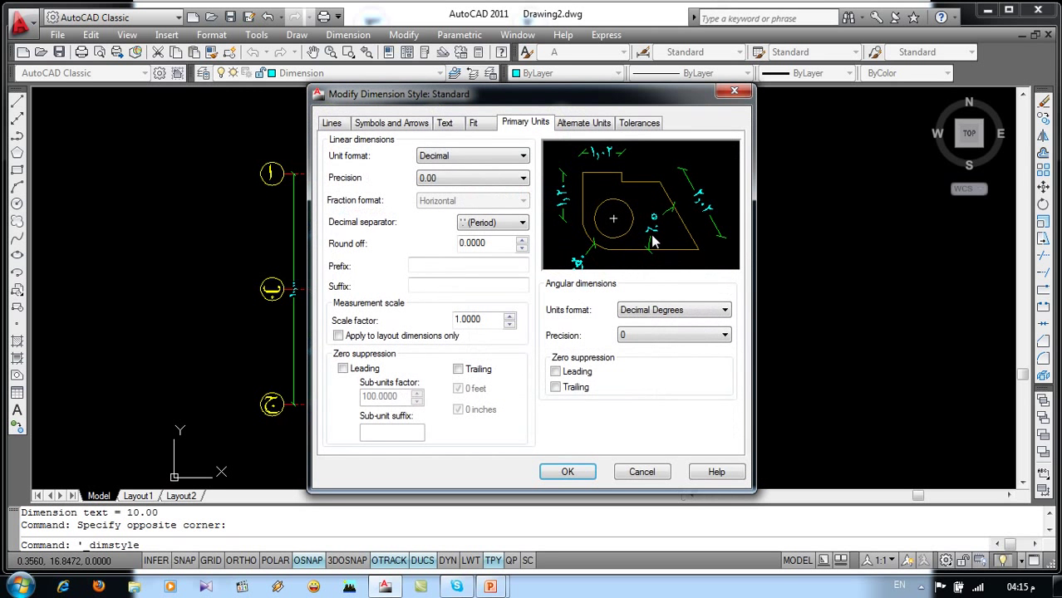
left_click(335, 124)
left_click(392, 124)
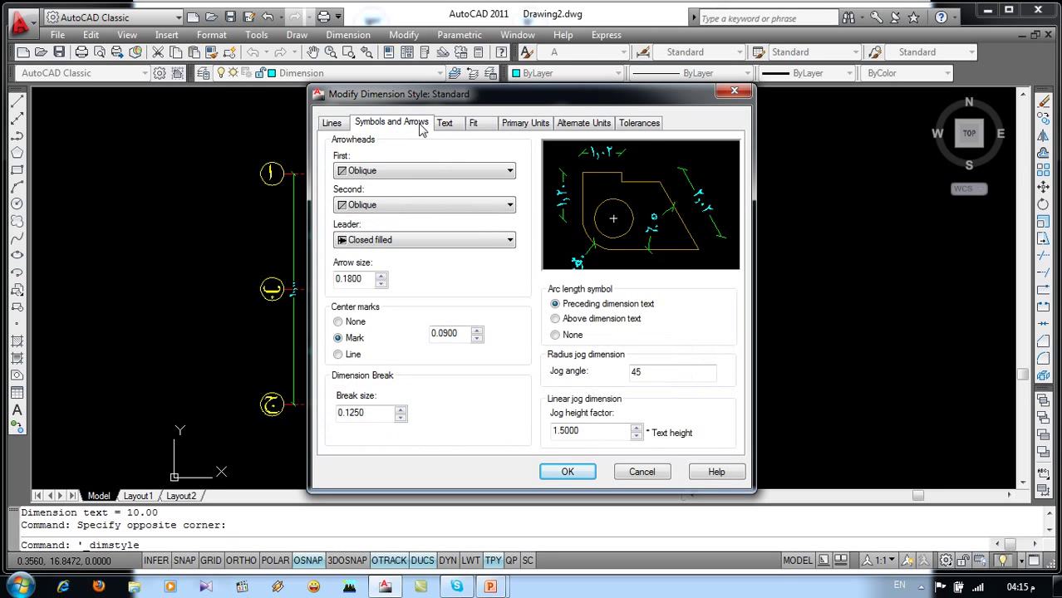
left_click(448, 125)
left_click(524, 122)
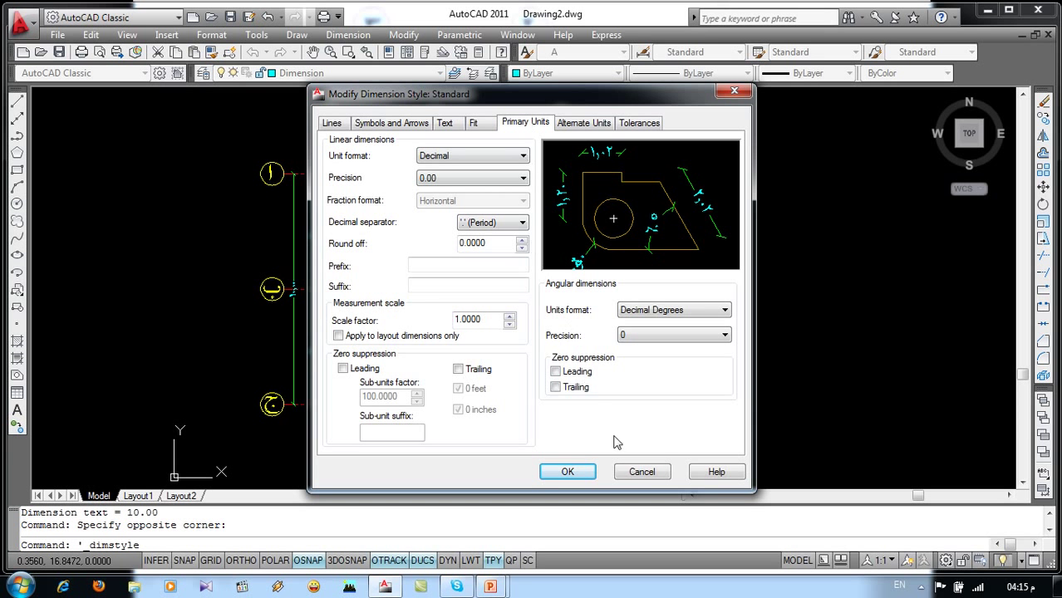
left_click(640, 474)
left_click(639, 421)
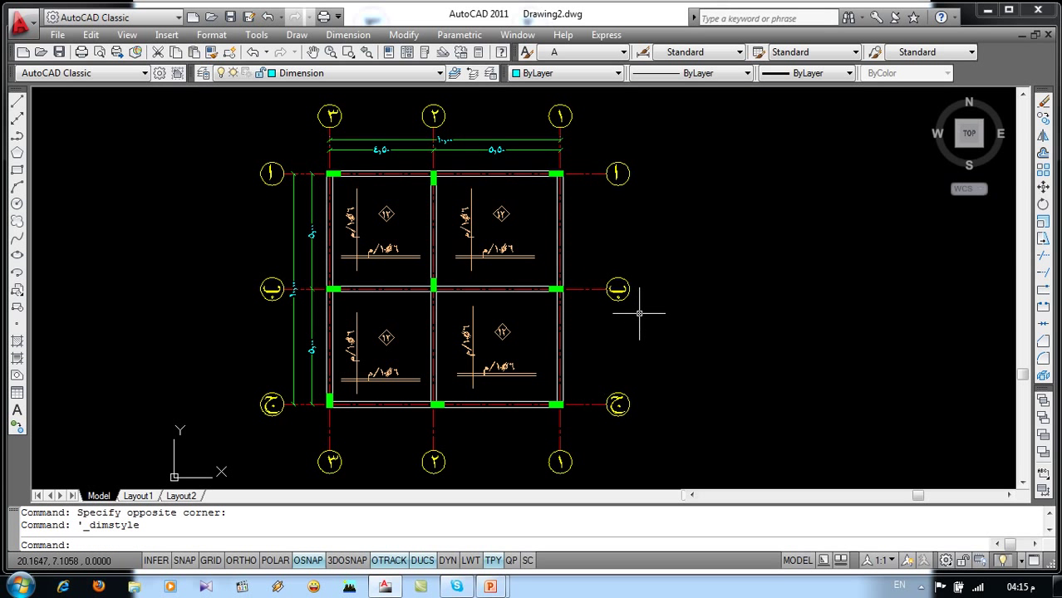
- Draw a diagonal line in the free space to the right of the plan
scroll(637, 322, "down", 3)
scroll(640, 316, "up", 1)
middle_click_drag(640, 316, 511, 299)
scroll(566, 305, "up", 1)
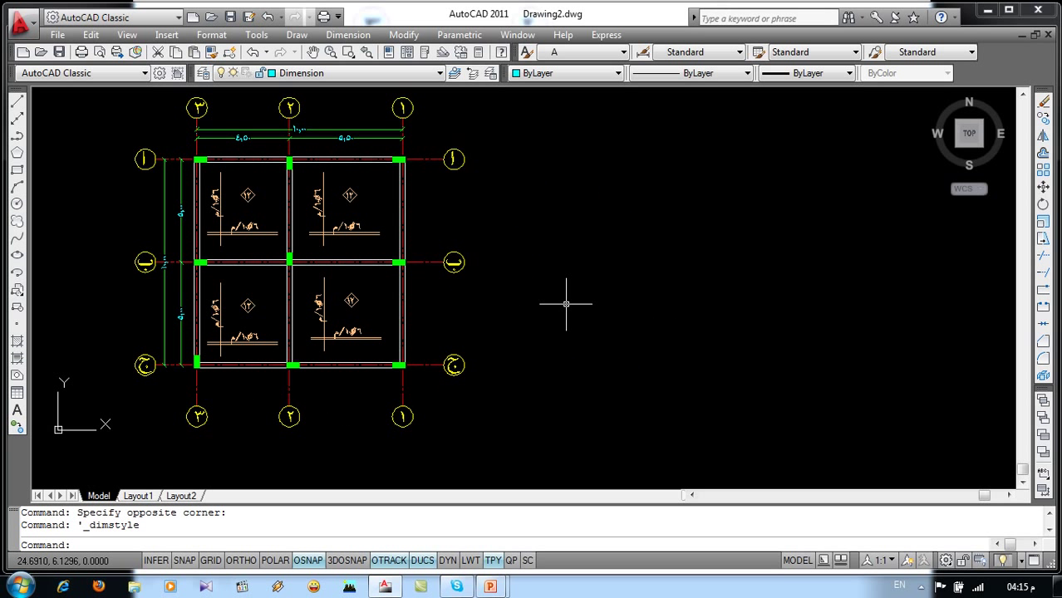
key("Return")
left_click(745, 202)
left_click(615, 316)
key("Return")
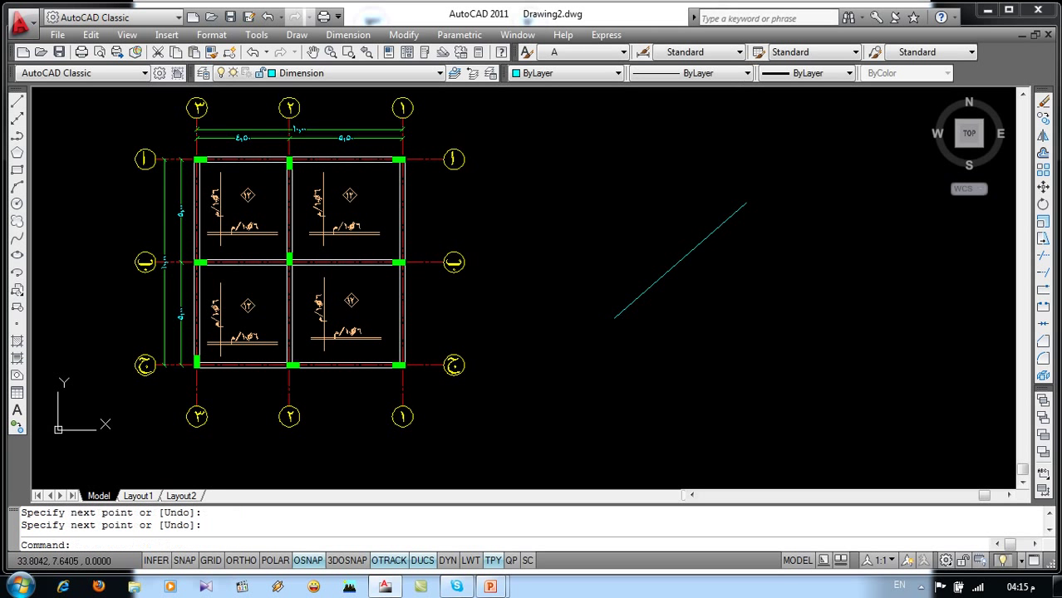
- Give the diagonal line an 8.49 aligned dimension instead of a linear one
scroll(759, 267, "up", 1)
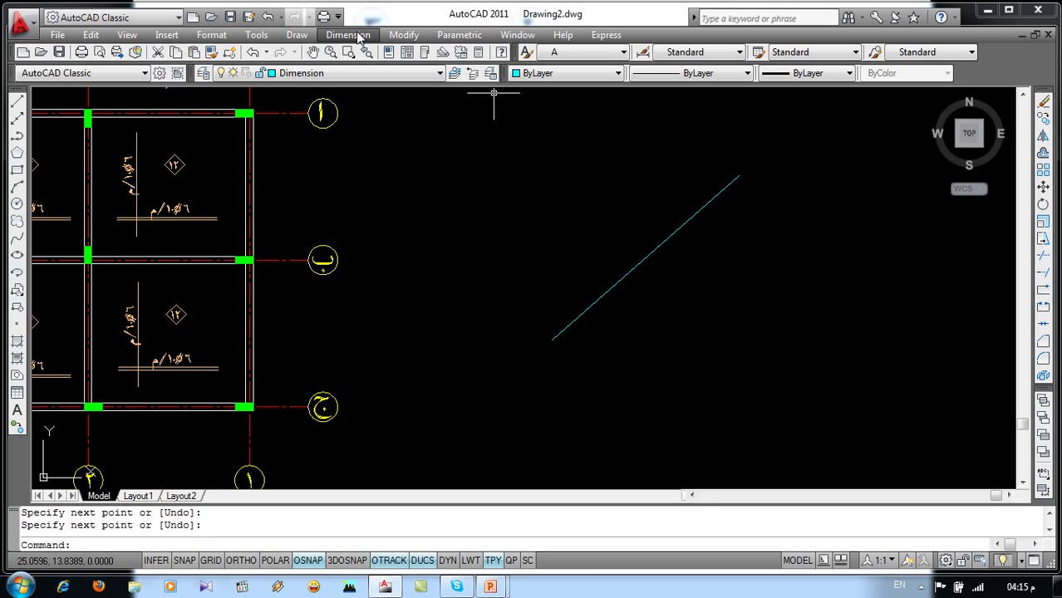
left_click(347, 35)
left_click(361, 78)
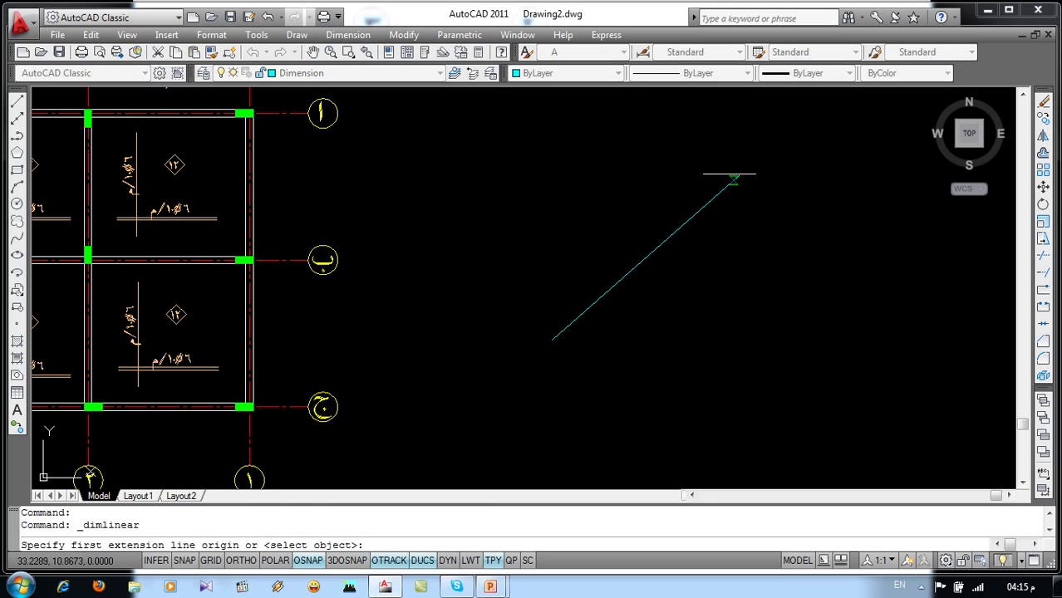
left_click(733, 179)
left_click(553, 338)
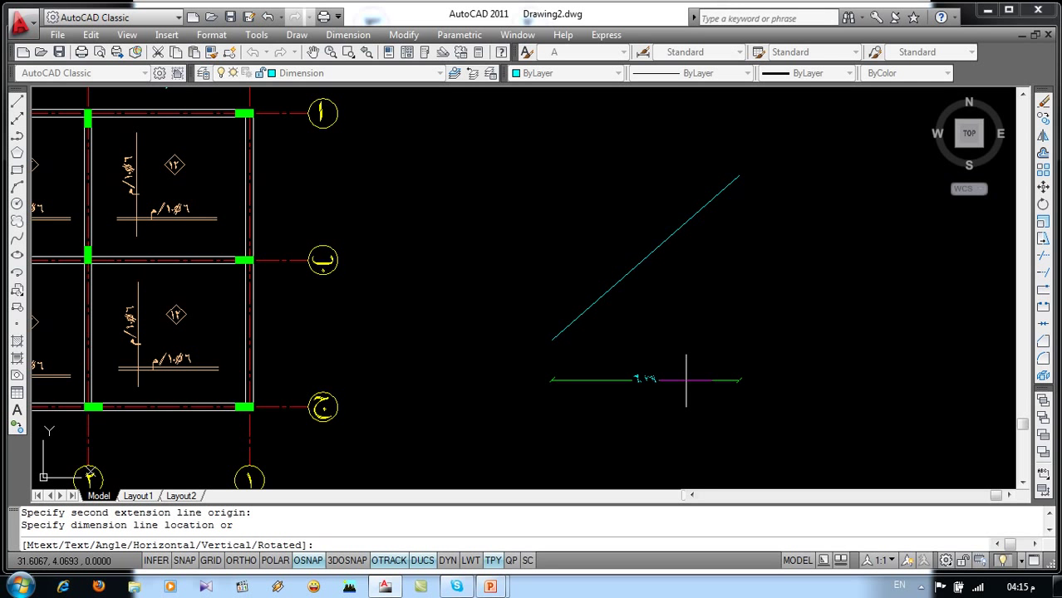
key("Escape")
key("Escape")
left_click(349, 35)
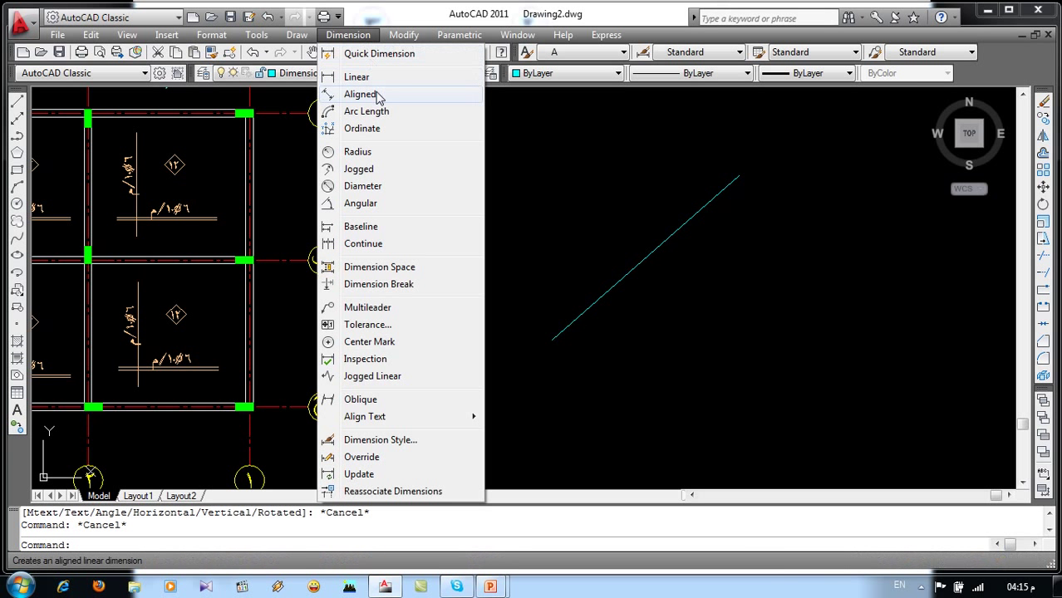
left_click(379, 94)
left_click(739, 176)
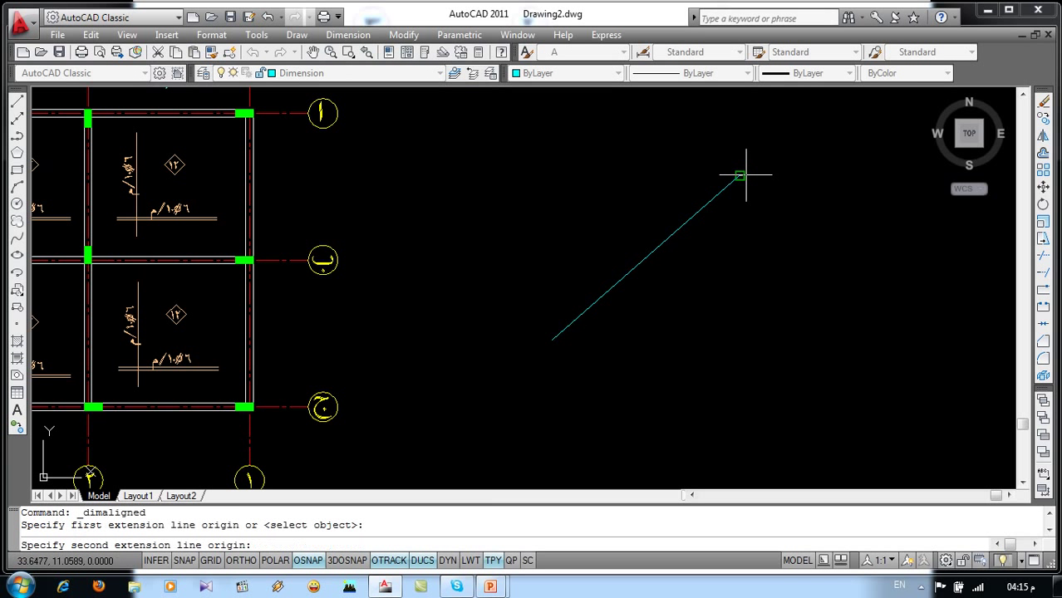
left_click(553, 339)
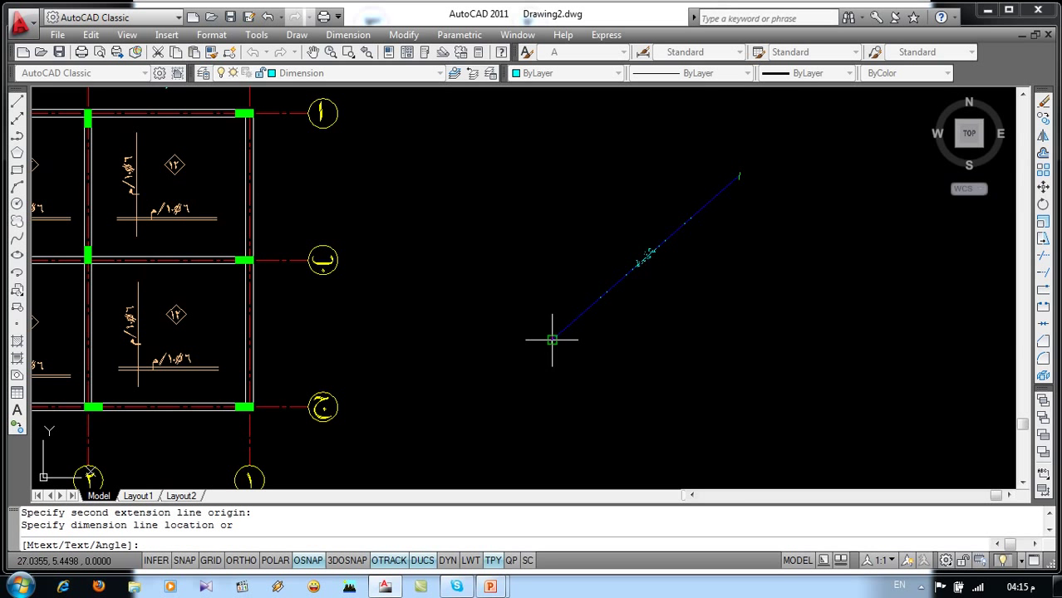
left_click(548, 294)
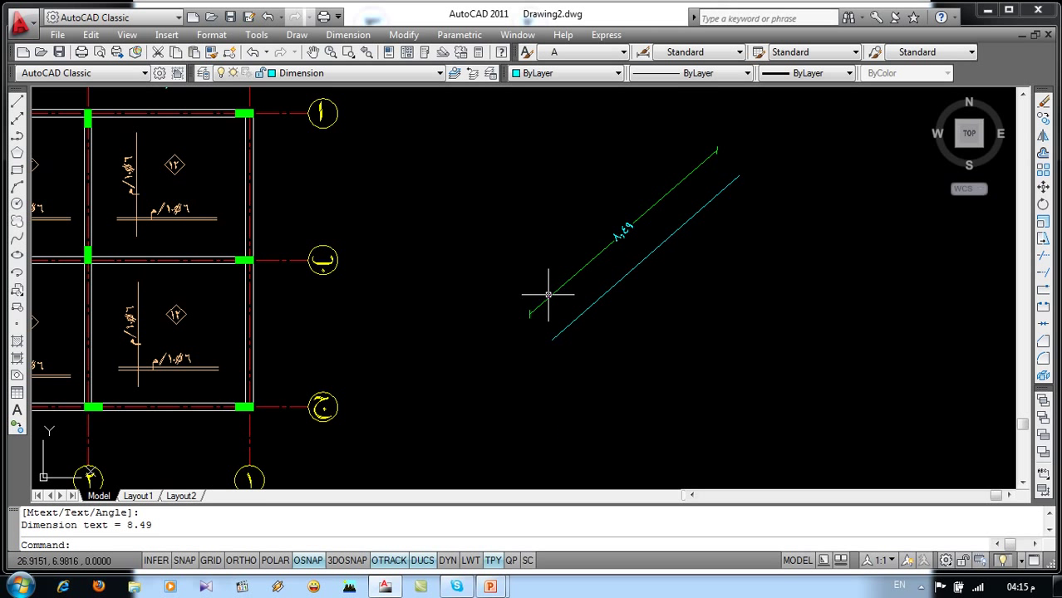
middle_click_drag(549, 294, 525, 226)
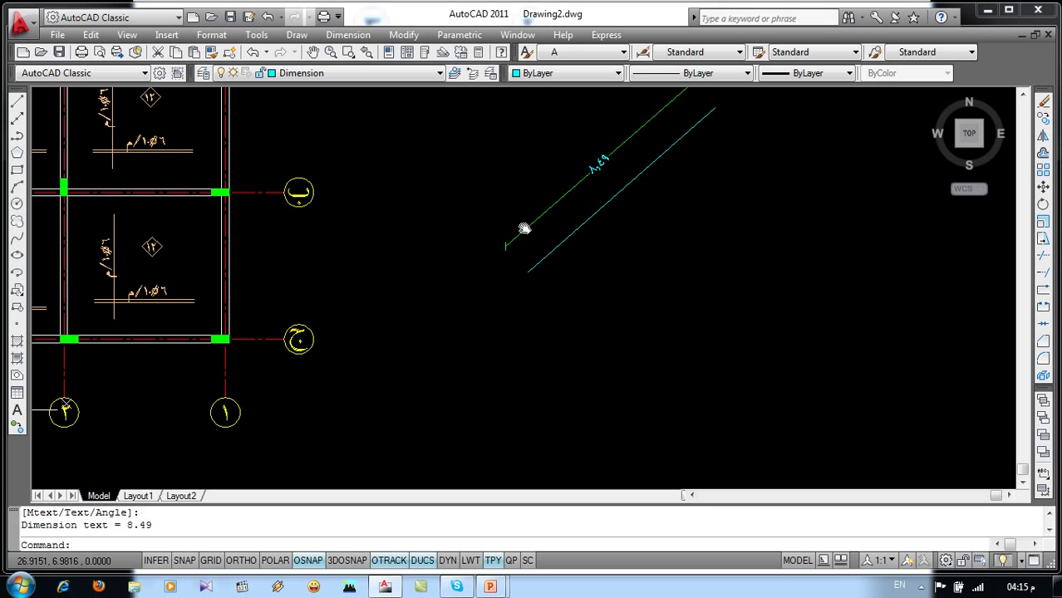
type("c")
- Draw three circles below the diagonal line
key("Return")
left_click(410, 279)
left_click(410, 310)
key("Return")
left_click(426, 367)
left_click(424, 396)
key("Return")
left_click(605, 366)
left_click(578, 400)
- Add a 1.04 radius dimension to the upper small circle
left_click(347, 34)
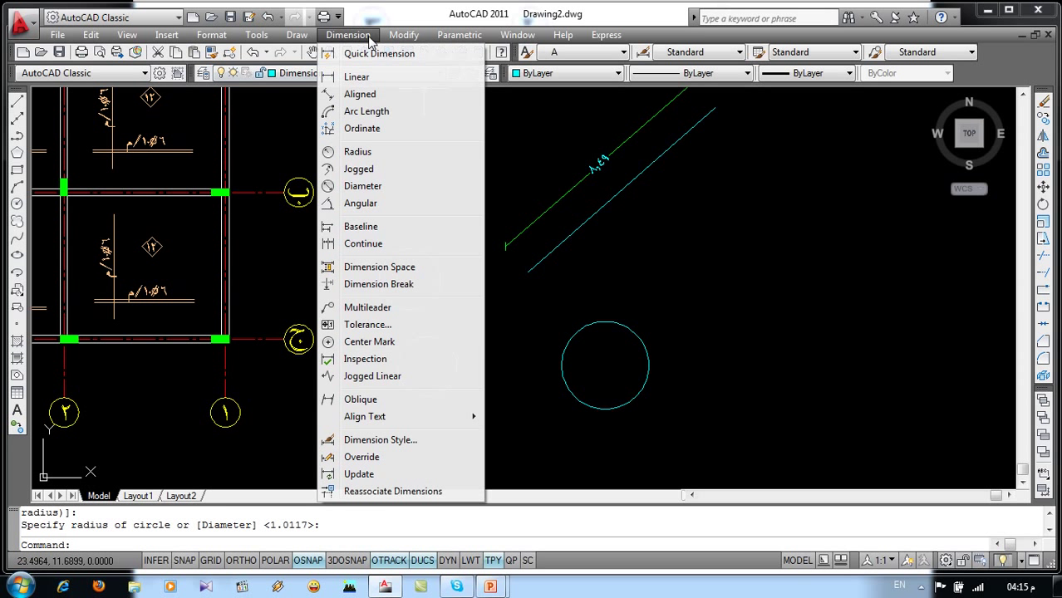
left_click(376, 153)
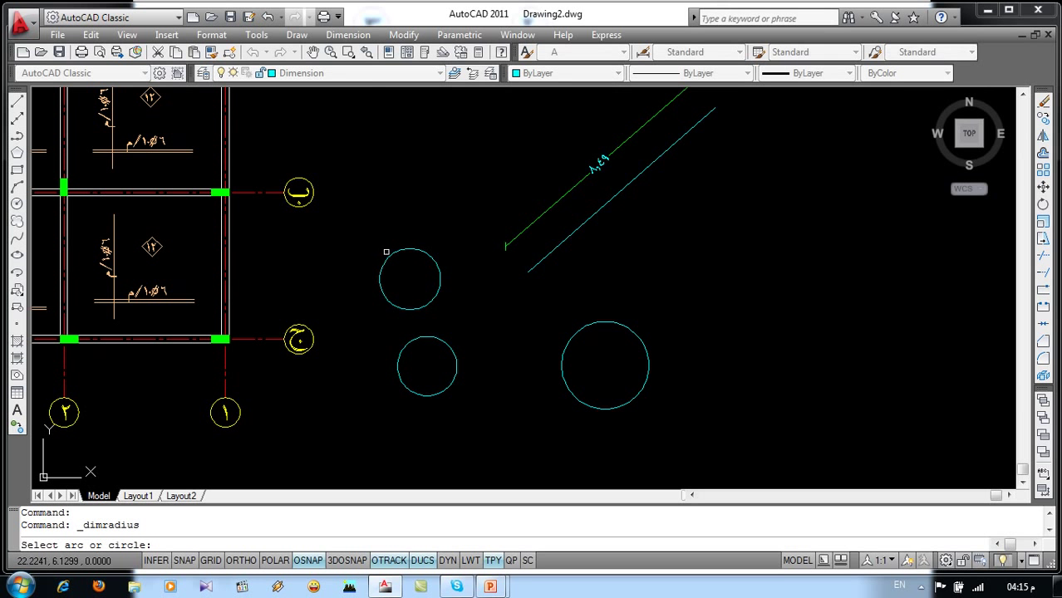
left_click(388, 257)
left_click(409, 279)
scroll(407, 275, "up", 3)
scroll(404, 266, "up", 4)
scroll(434, 258, "down", 5)
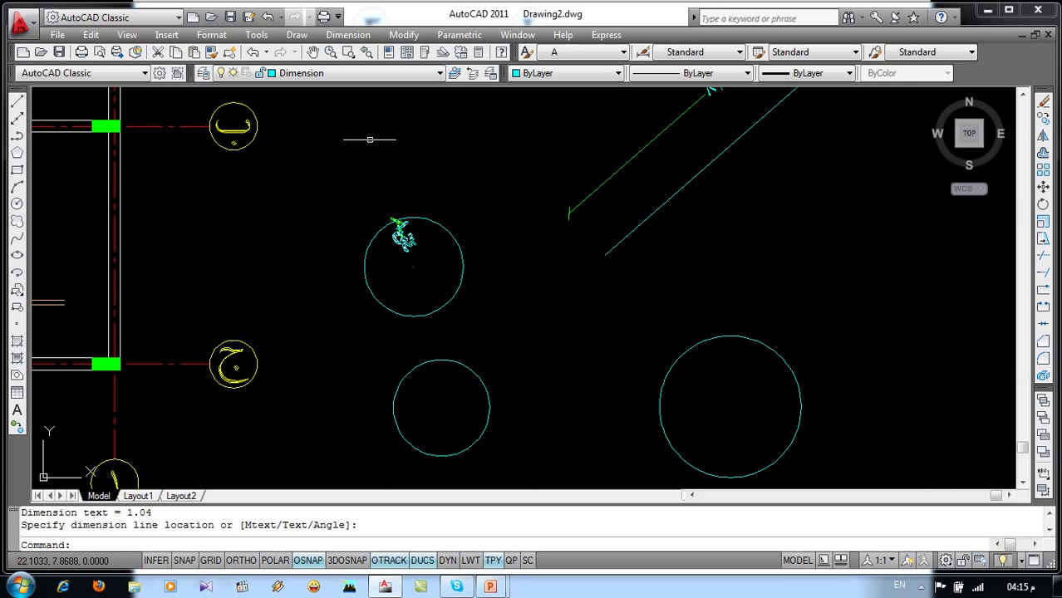
- Add a 2.02 diameter dimension inside the lower small circle
left_click(349, 35)
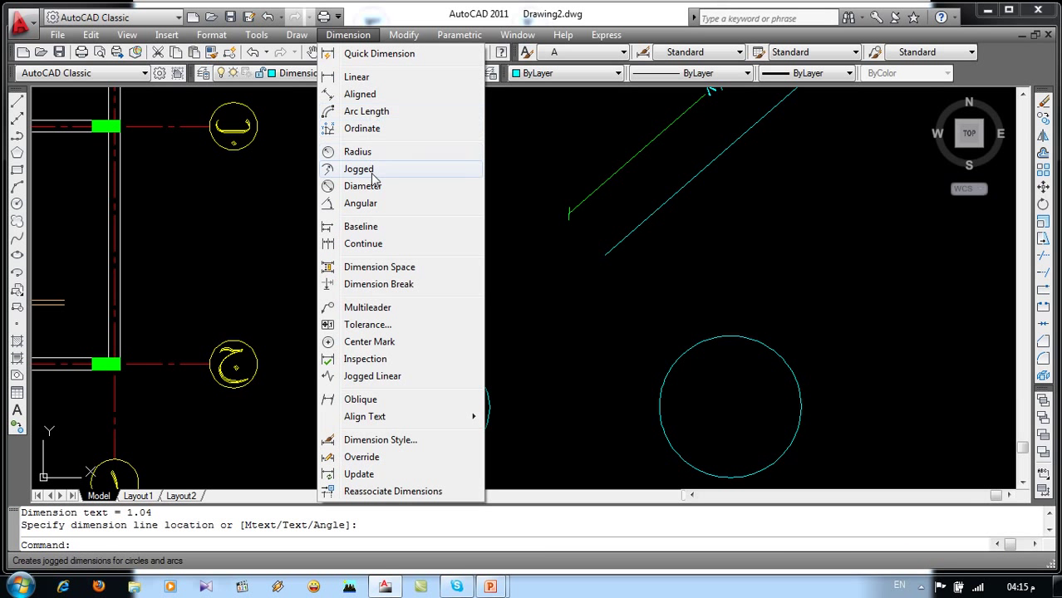
left_click(363, 186)
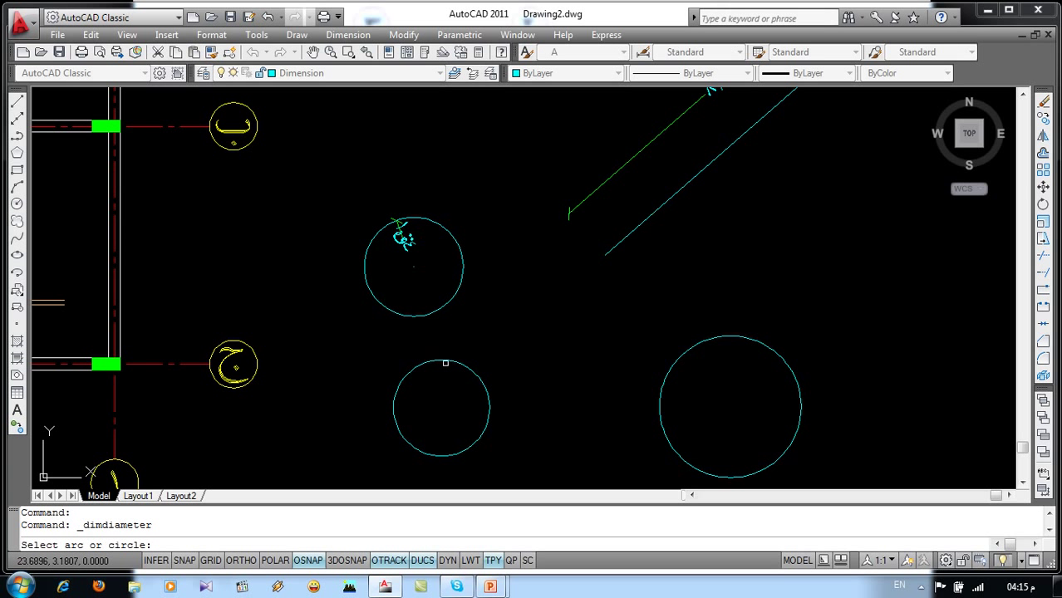
left_click(446, 362)
left_click(470, 384)
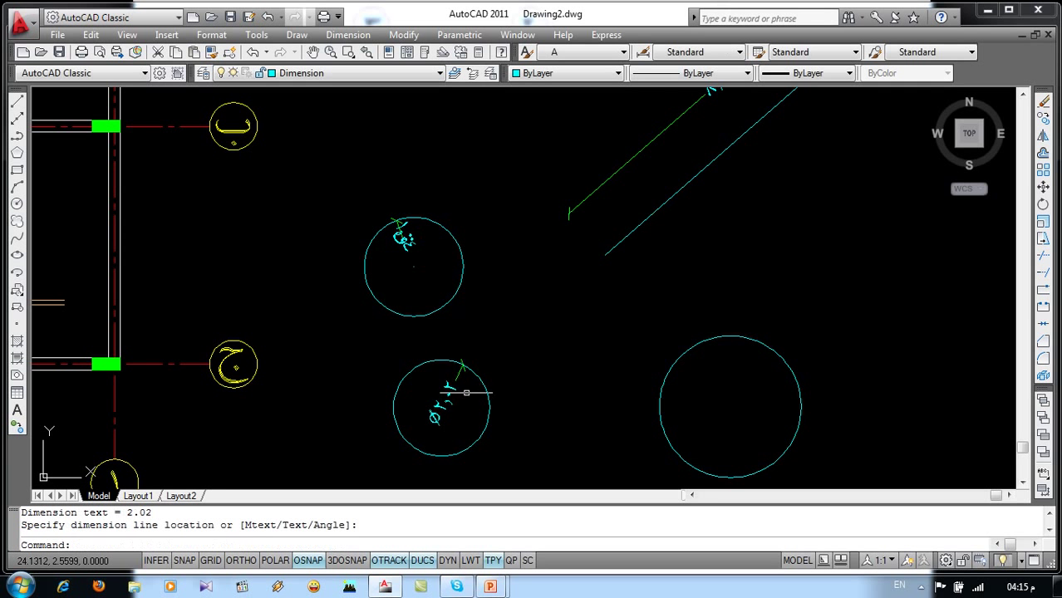
scroll(470, 401, "up", 2)
scroll(470, 401, "up", 1)
scroll(360, 309, "down", 3)
middle_click_drag(474, 360, 392, 339)
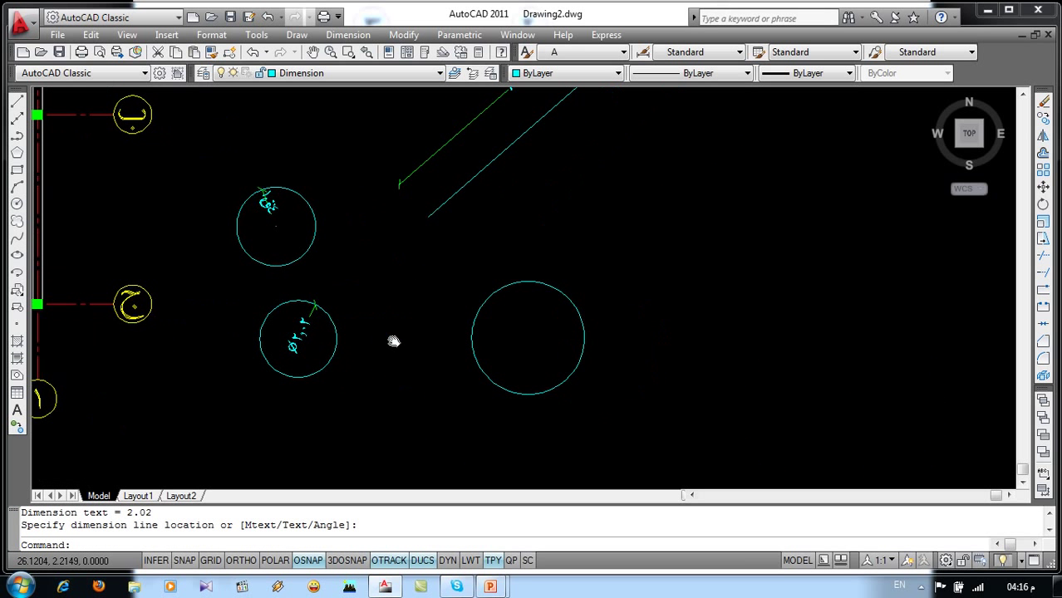
- Place a centre mark on the large circle
left_click(355, 37)
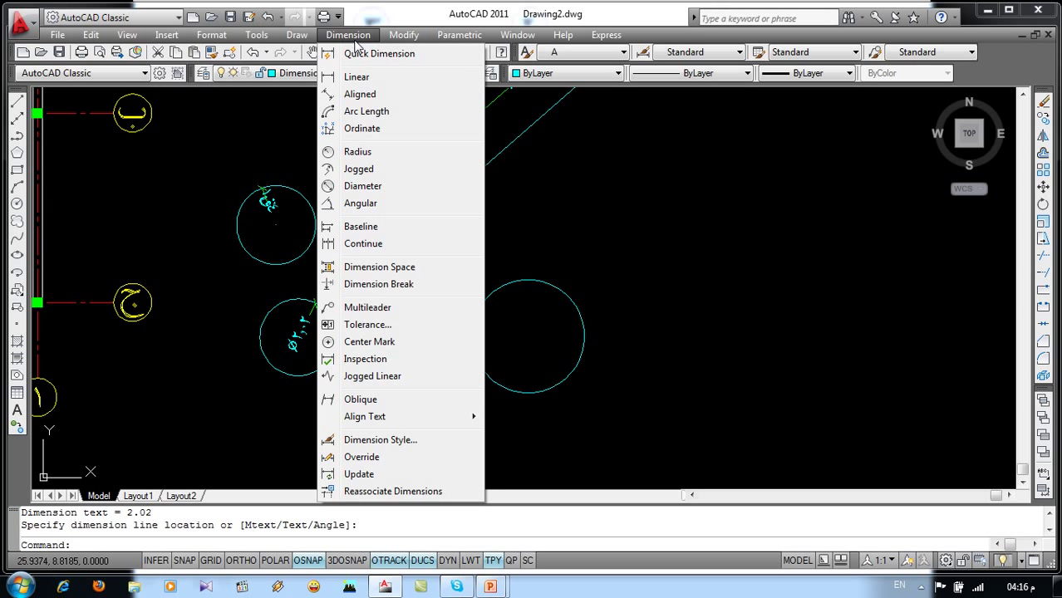
left_click(383, 341)
left_click(479, 310)
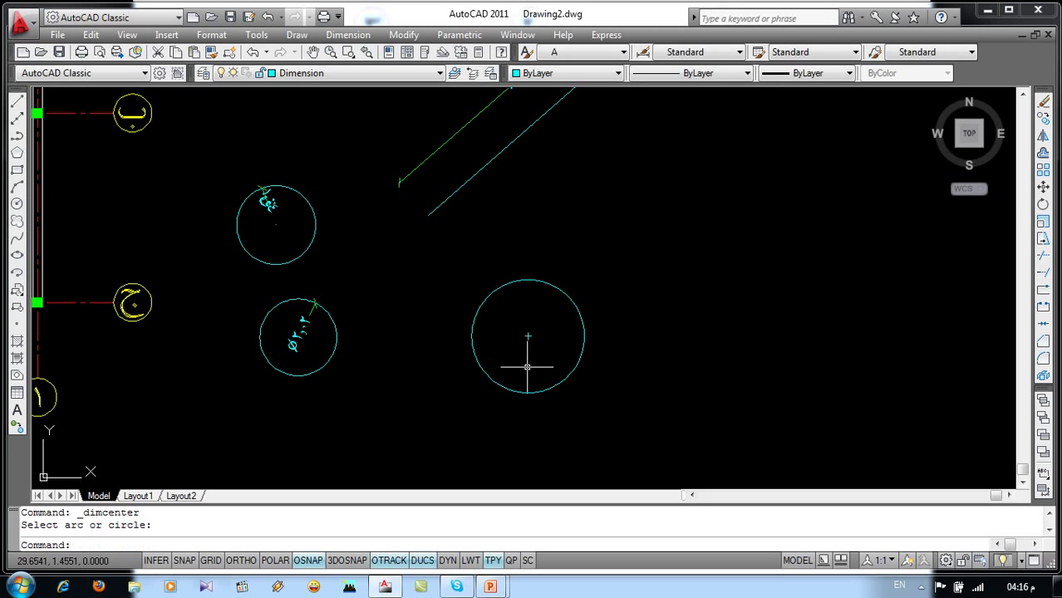
scroll(527, 366, "up", 3)
scroll(559, 339, "up", 2)
left_click(518, 286)
left_click(436, 357)
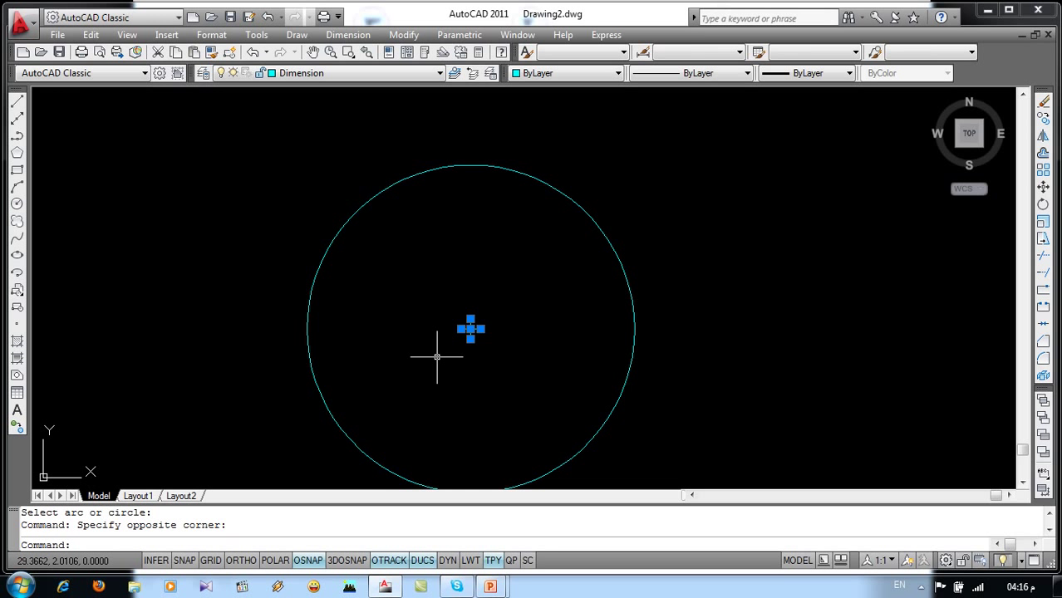
key("Escape")
key("Escape")
scroll(437, 357, "down", 2)
scroll(431, 351, "down", 4)
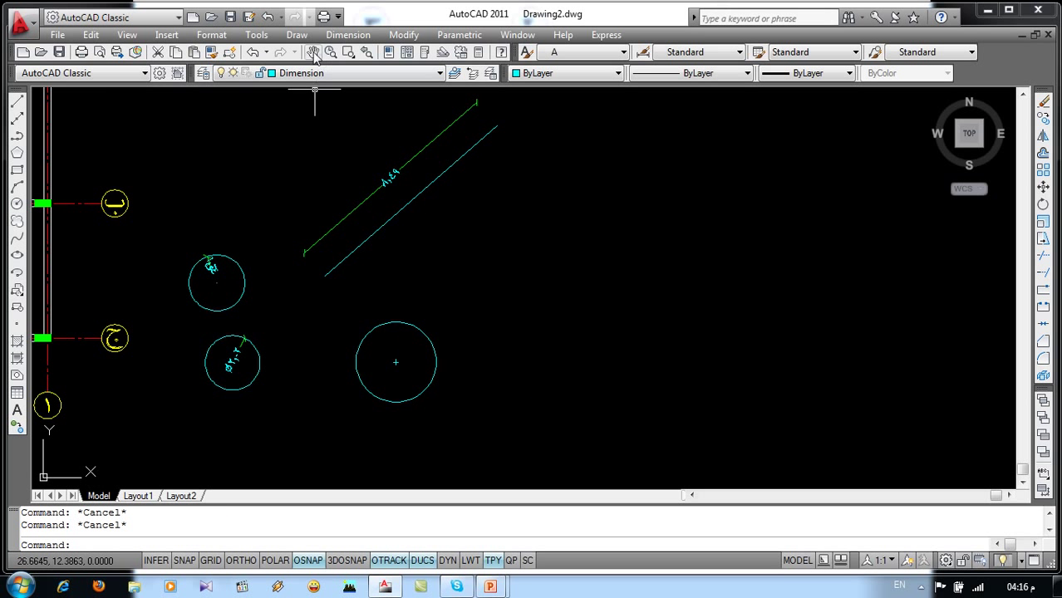
- Draw a three-point arc in the drawing area
left_click(297, 35)
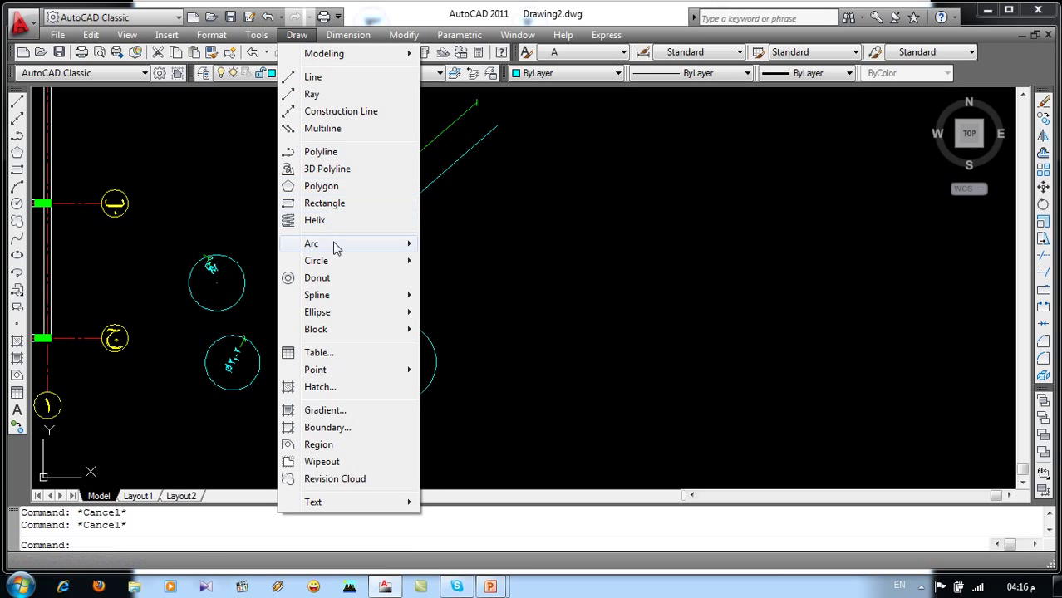
left_click(449, 242)
left_click(555, 251)
left_click(620, 229)
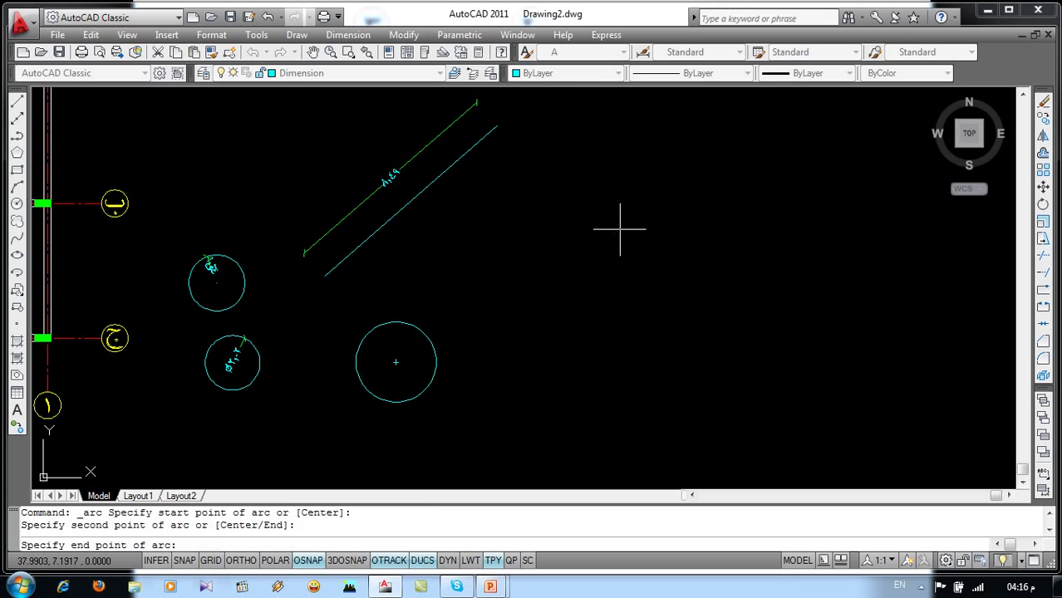
left_click(734, 294)
middle_click_drag(648, 387, 564, 363)
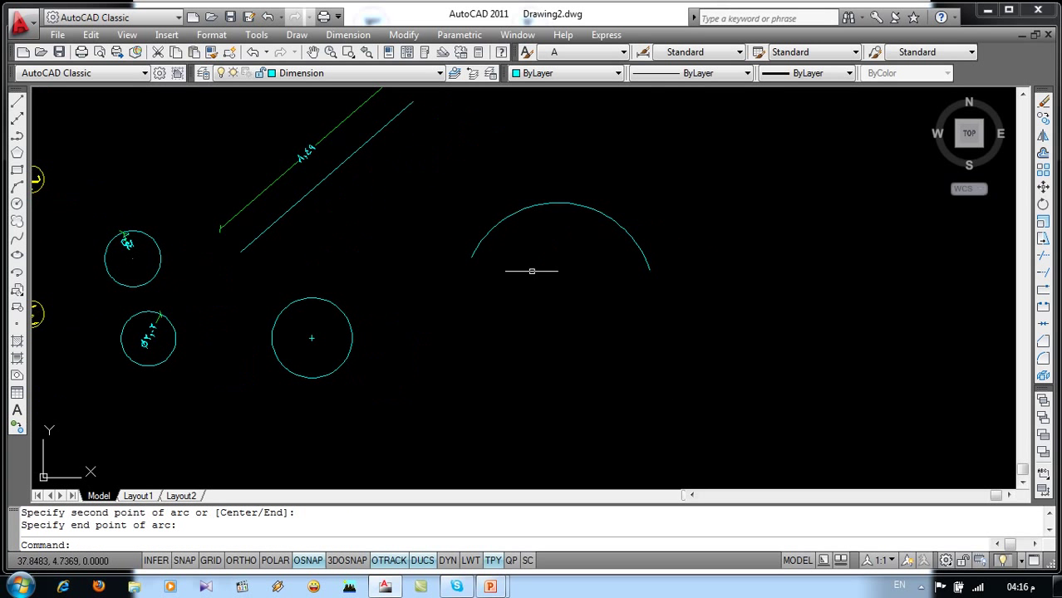
- Add an arc length dimension of 8.52 above the arc
left_click(348, 35)
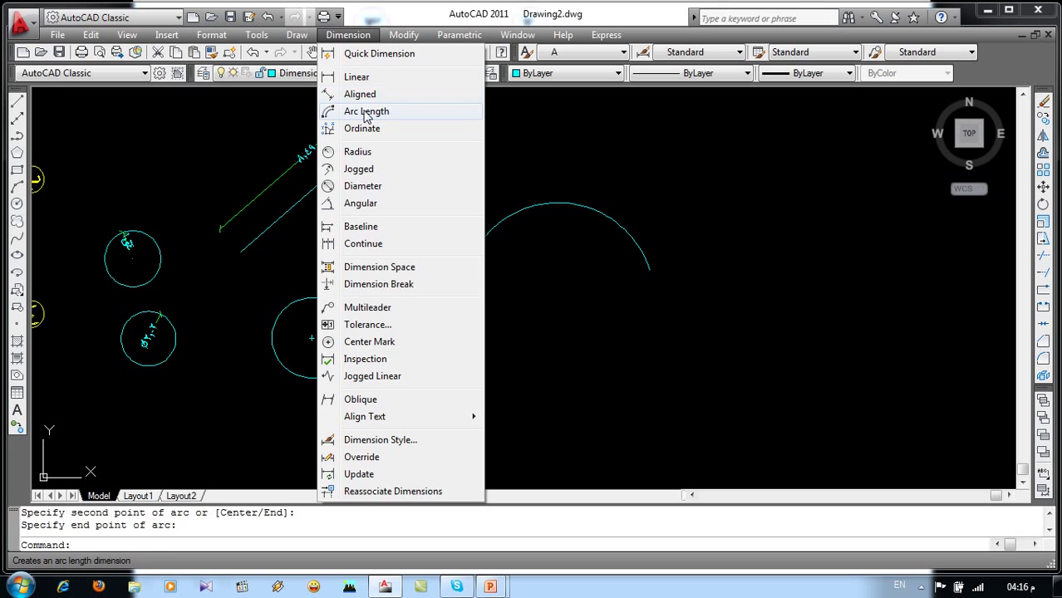
left_click(366, 112)
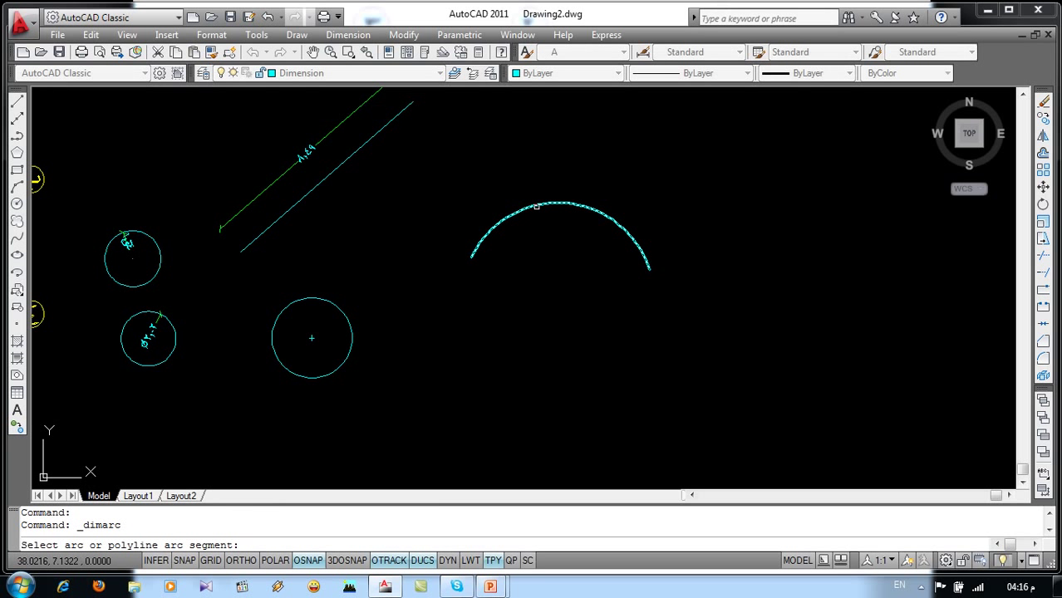
left_click(540, 205)
left_click(541, 170)
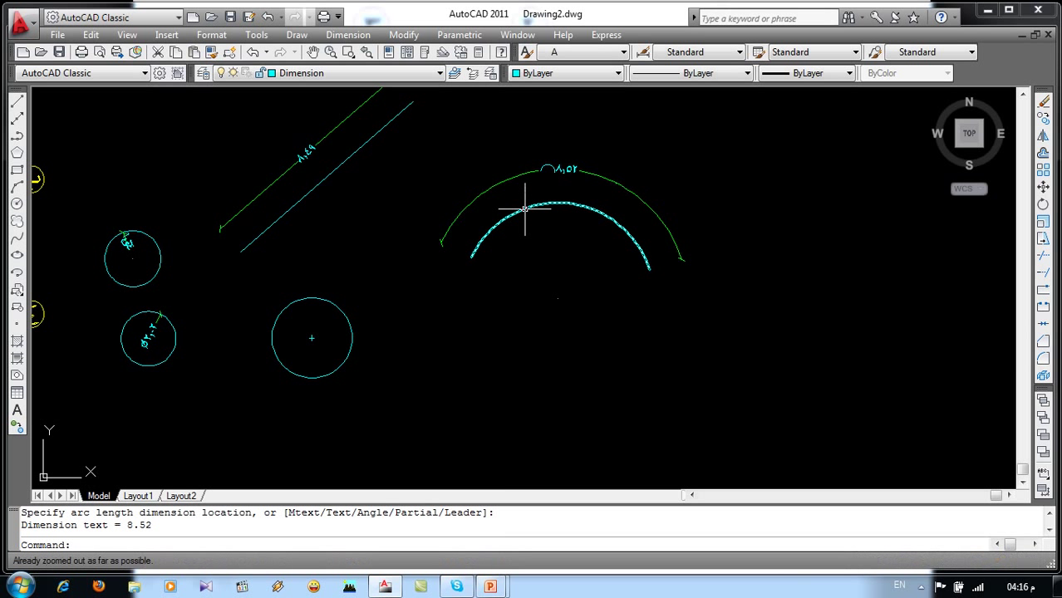
- Draw two connected lines with the L command, one slanted and one along the bottom
type("l")
key("Return")
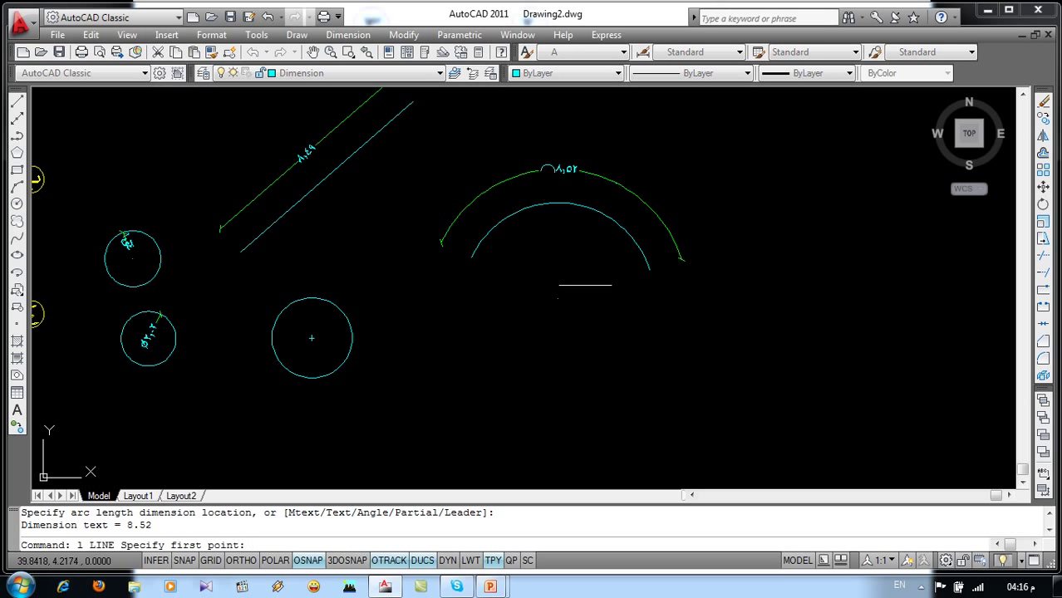
left_click(602, 288)
left_click(463, 403)
left_click(645, 432)
key("Return")
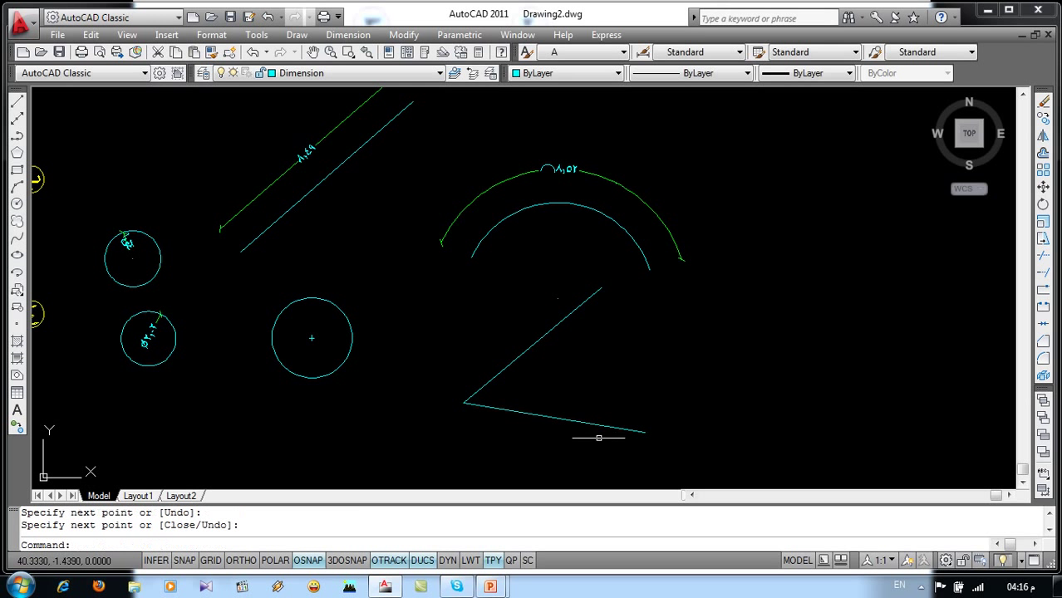
- Add a 49° angular dimension between the two lines
left_click(367, 37)
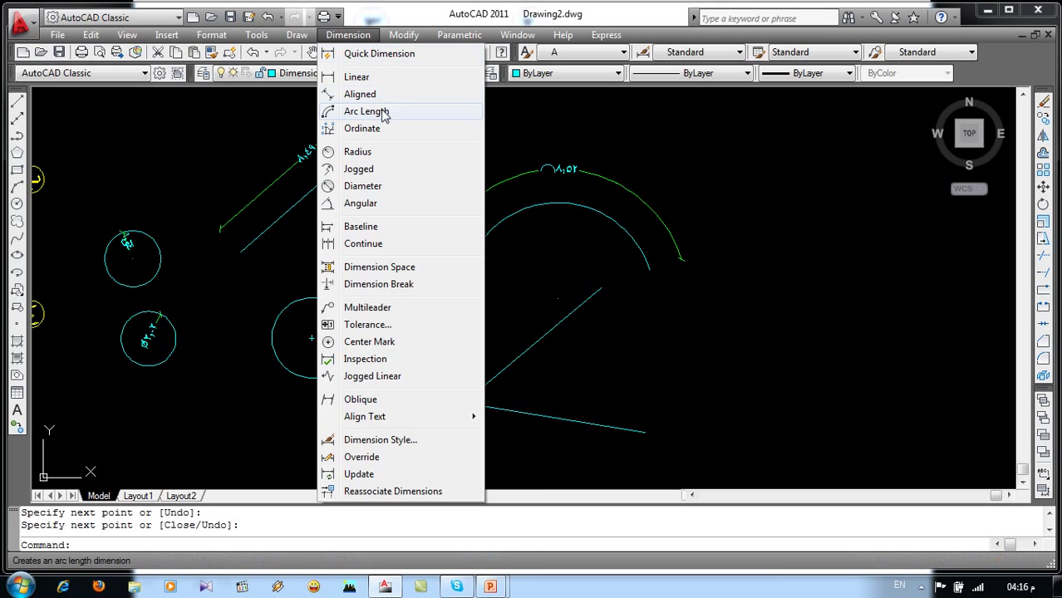
left_click(385, 207)
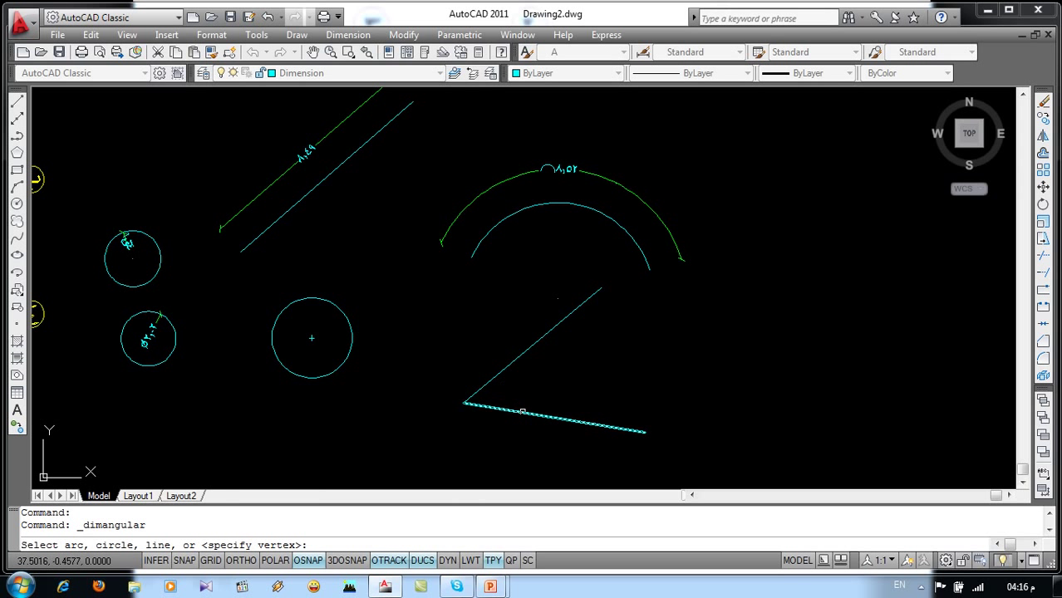
left_click(499, 409)
left_click(523, 360)
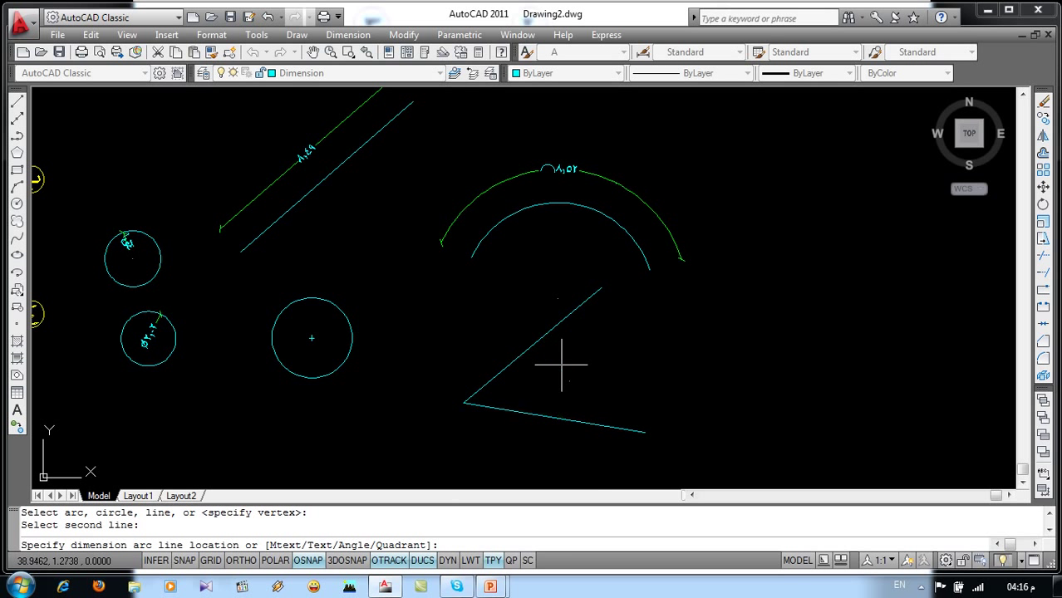
left_click(562, 367)
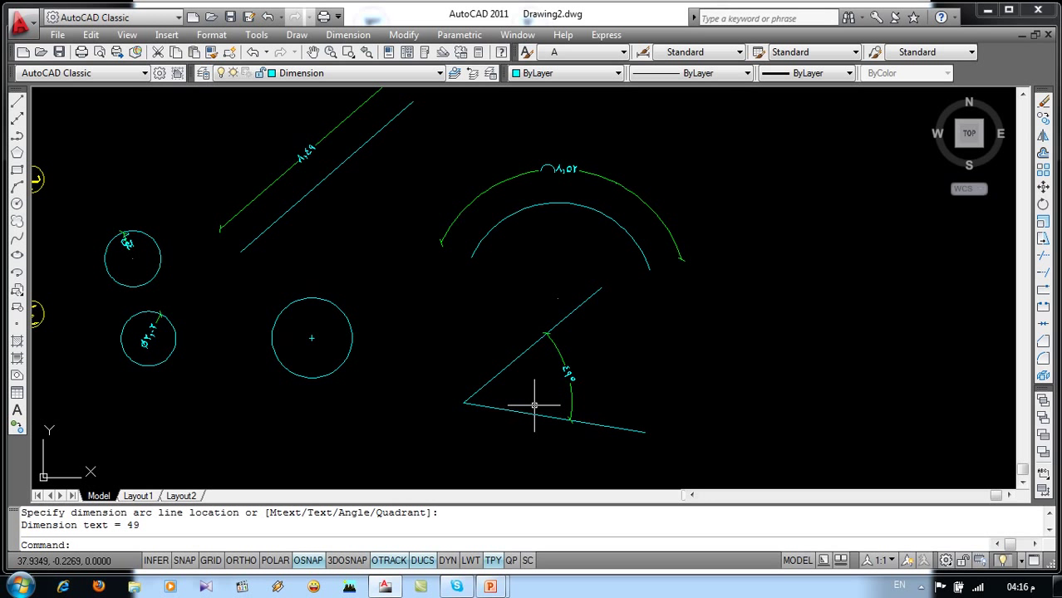
middle_click_drag(482, 316, 644, 380)
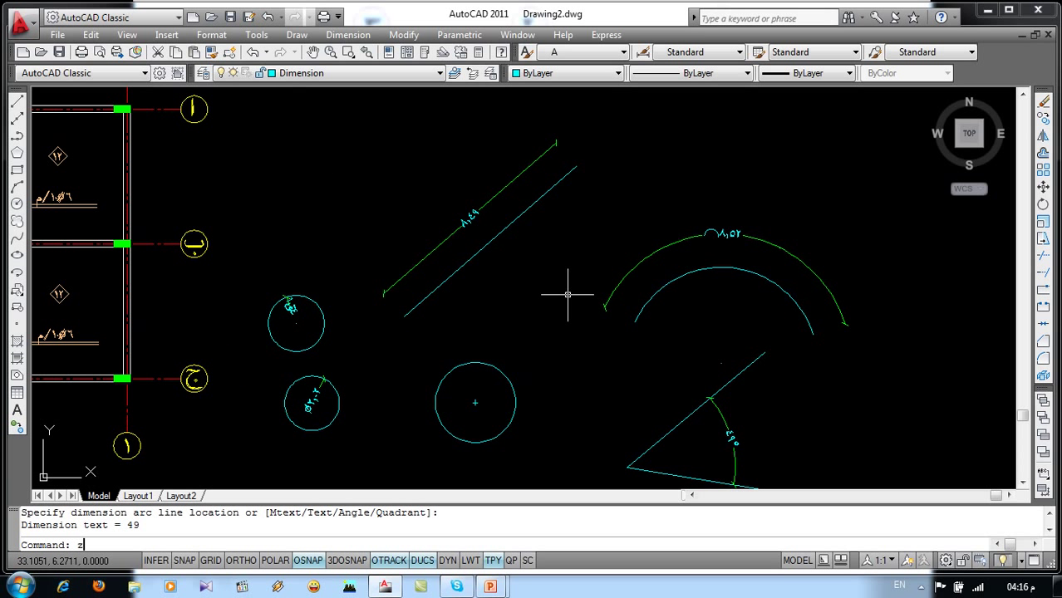
- Zoom to extents, window-select and delete the practice arc, lines, circles and dimensions, then recentre the grid plan
key("Return")
type("e")
key("Return")
left_click(754, 196)
left_click(545, 365)
key("Delete")
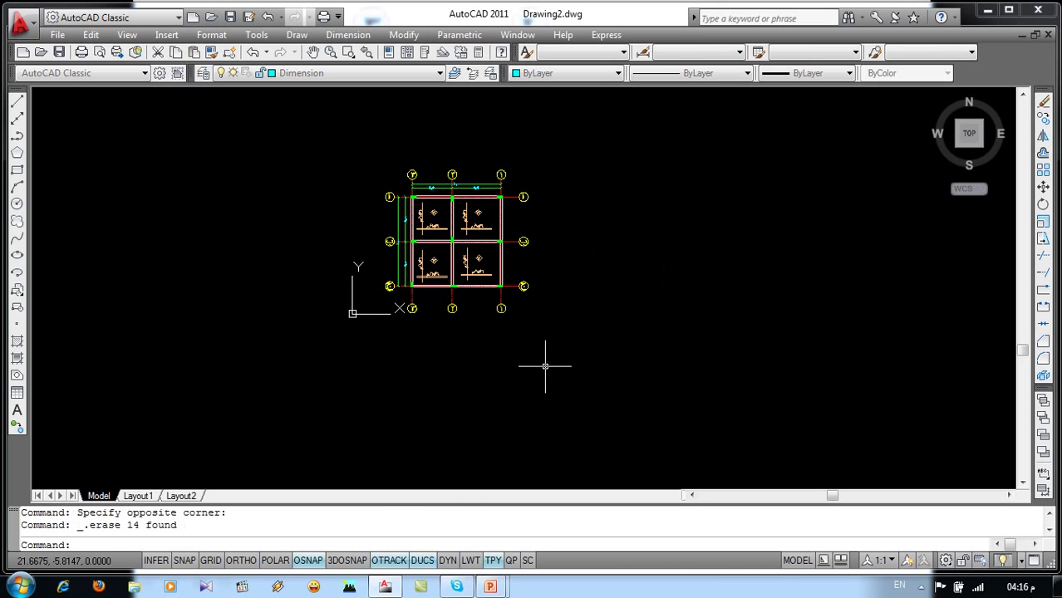
scroll(517, 174, "up", 3)
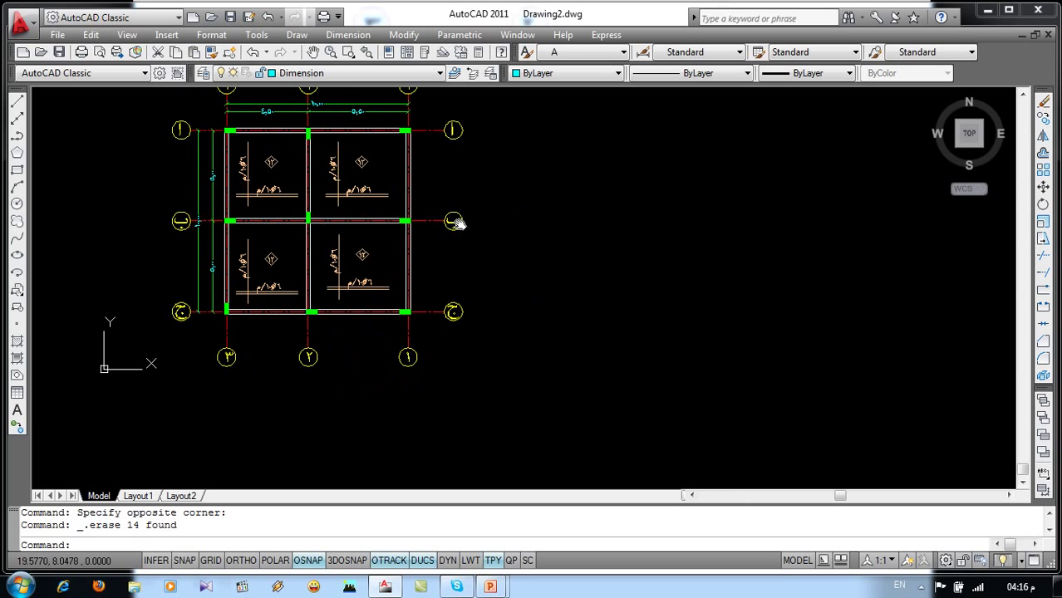
middle_click_drag(533, 274, 434, 208)
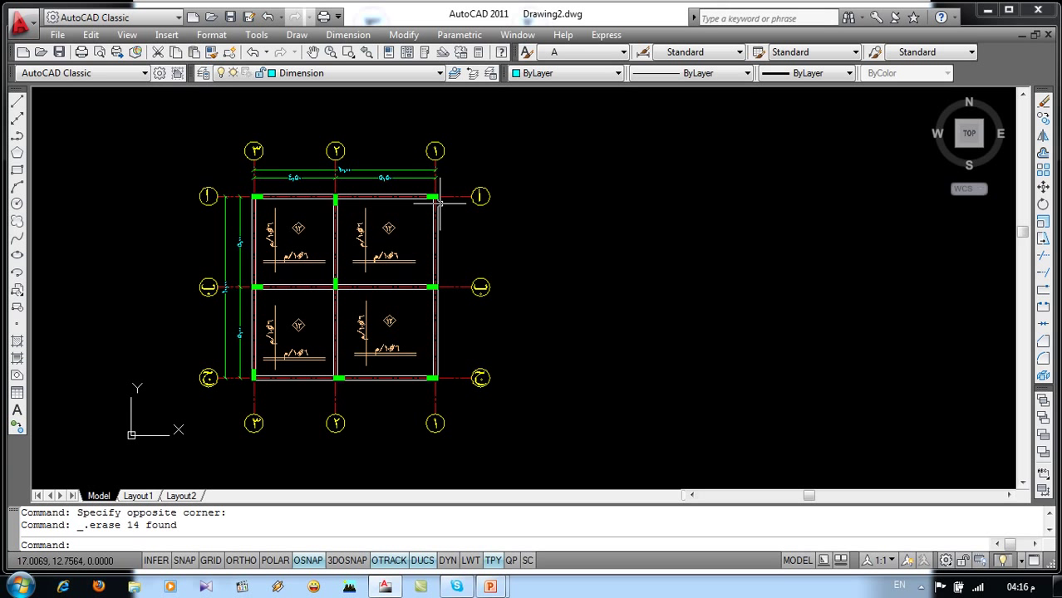
left_click(440, 73)
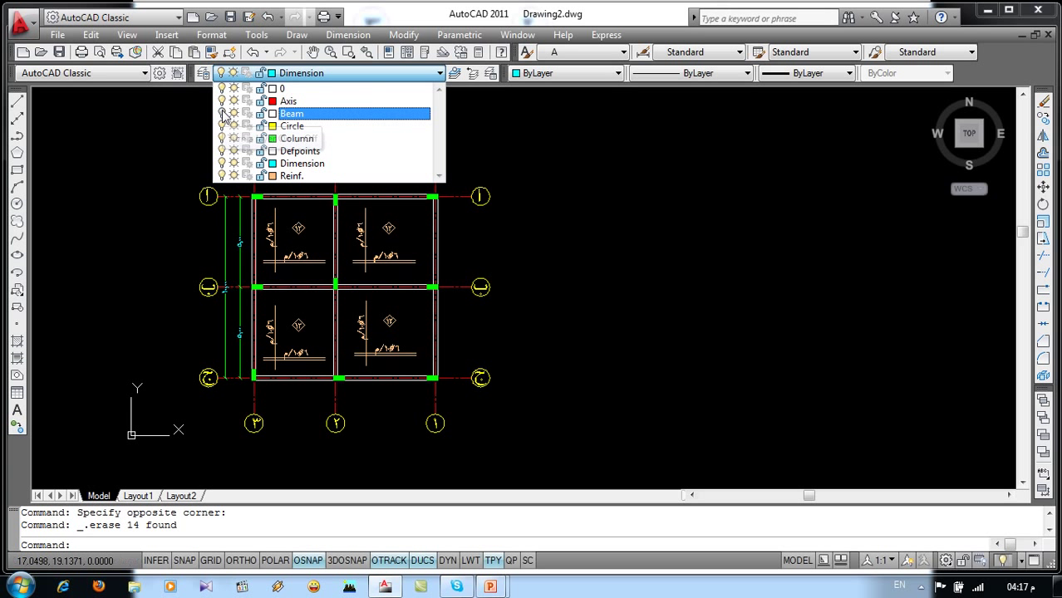
- Turn off the Beam and Reinf. layers in the Layer Control list
left_click(129, 190)
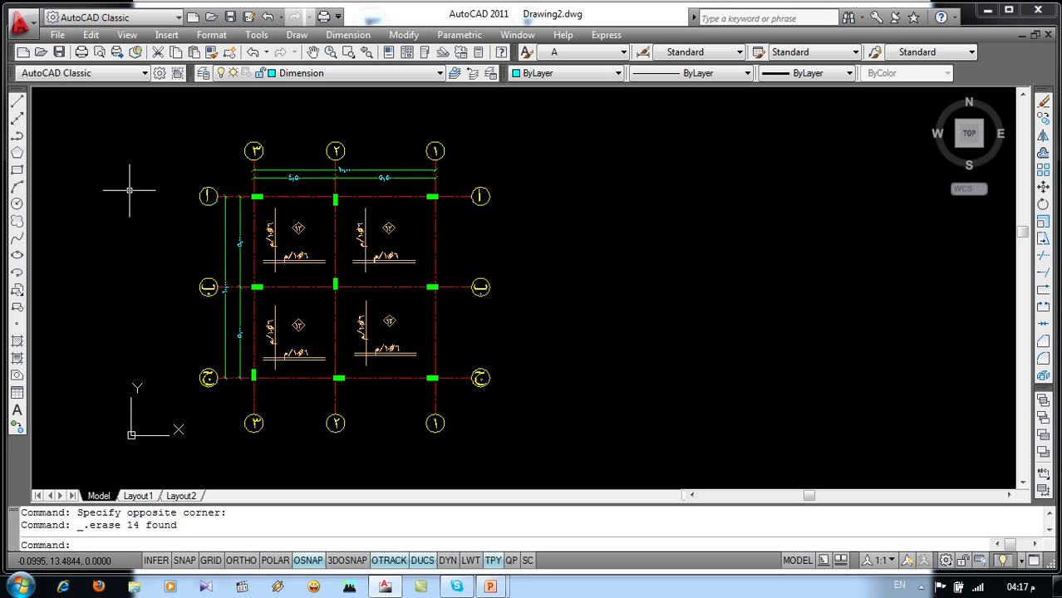
left_click(374, 73)
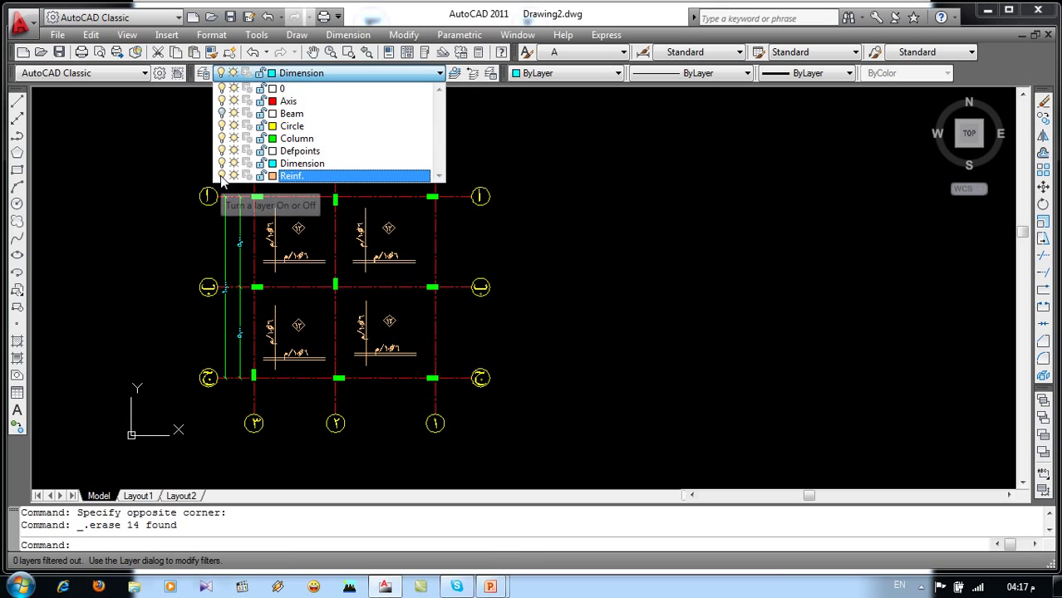
left_click(149, 216)
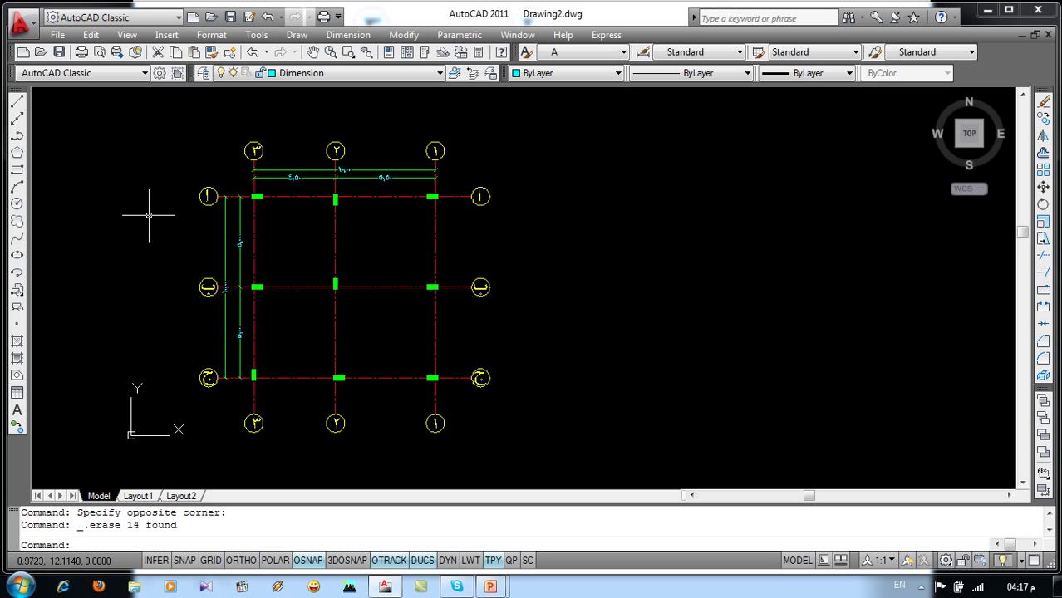
left_click(527, 545)
type("co")
- Copy the whole grid plan horizontally to the right with Ortho on
key("Return")
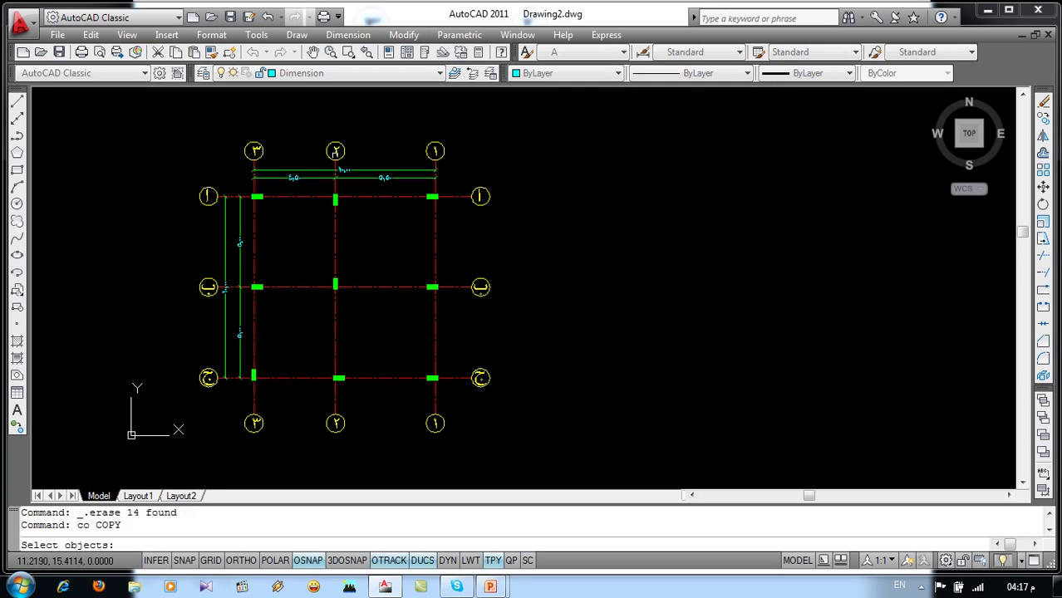
left_click(517, 135)
left_click(164, 452)
key("Return")
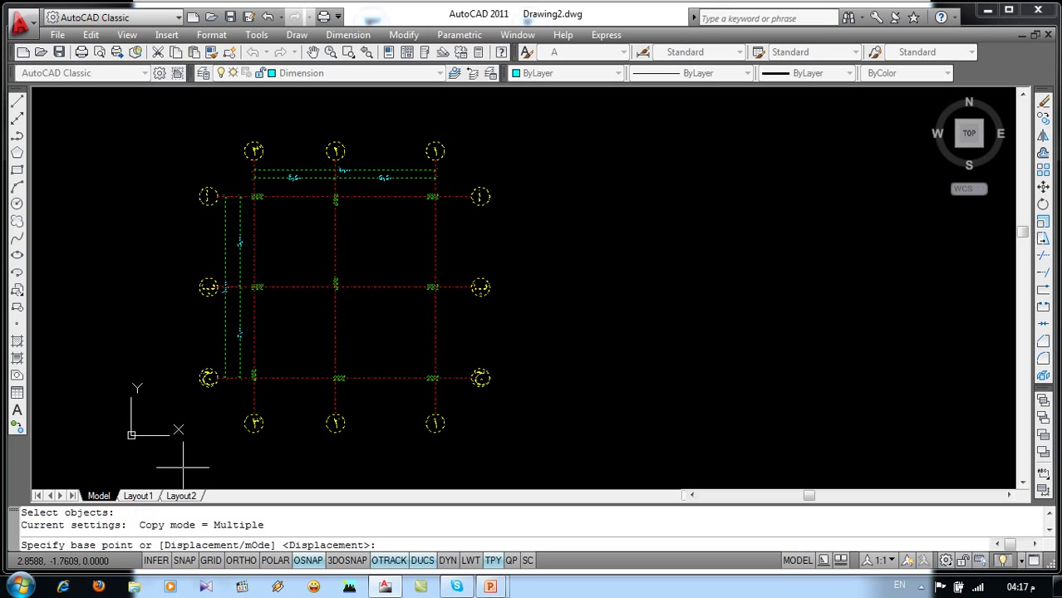
left_click(185, 467)
key("F8")
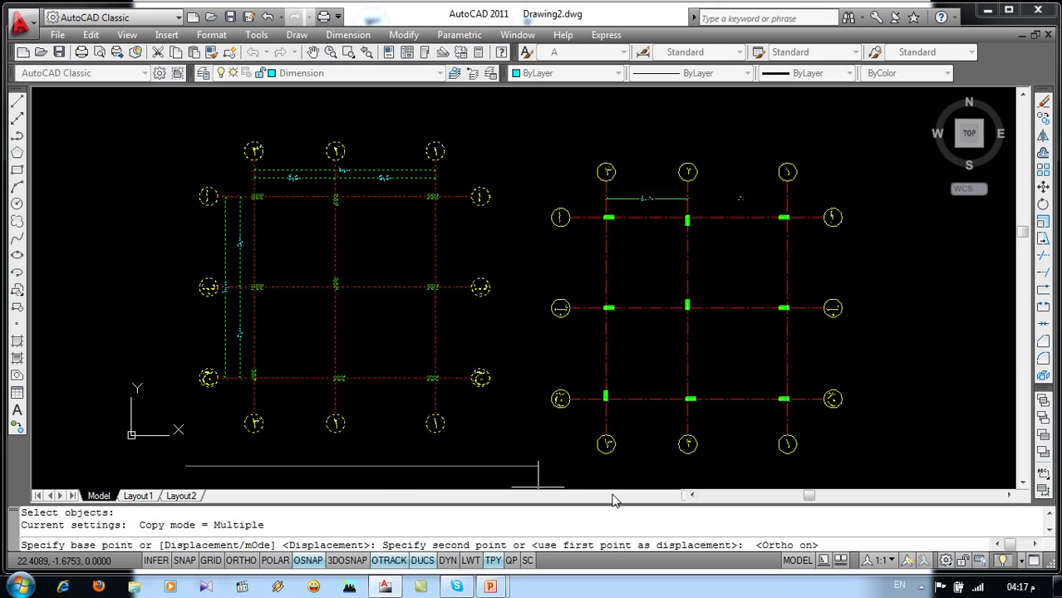
left_click(588, 458)
key("Return")
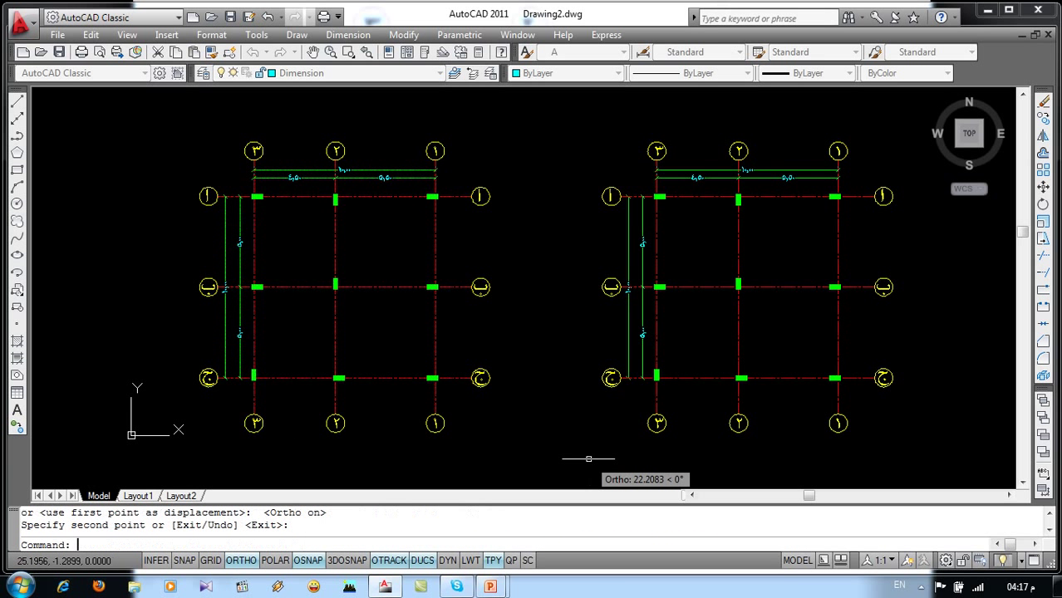
- Make the Reinf. layer visible again and frame both plans in the view
left_click(425, 73)
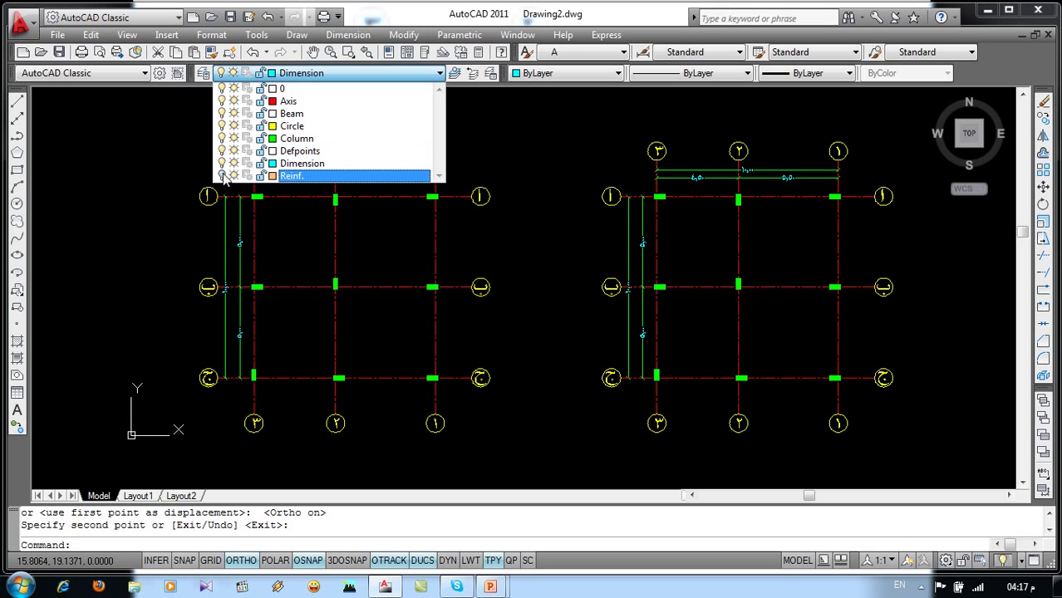
left_click(158, 204)
middle_click_drag(292, 286, 98, 261)
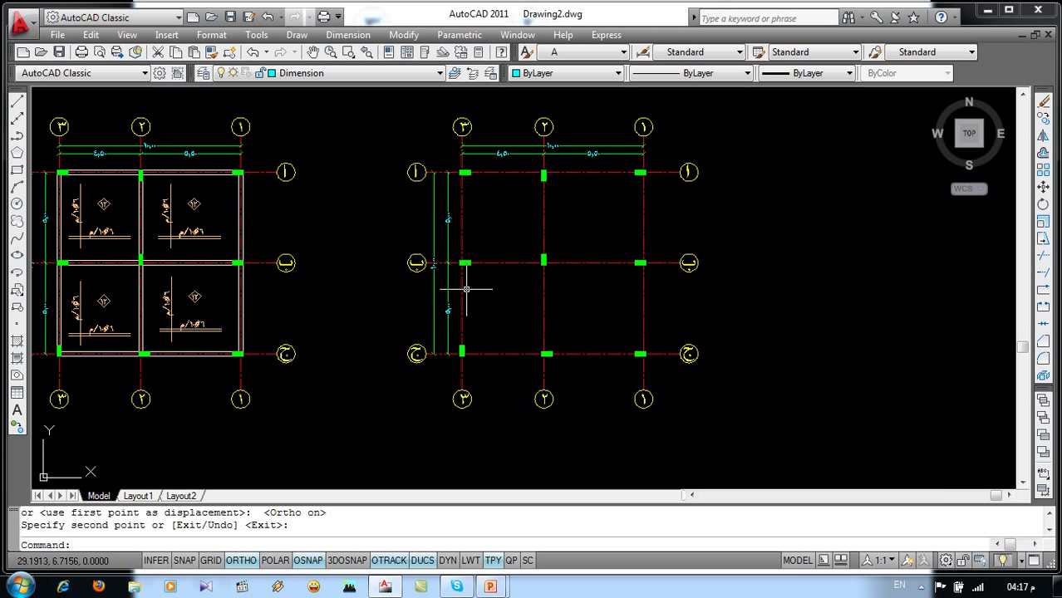
scroll(464, 250, "down", 5)
middle_click_drag(383, 282, 418, 261)
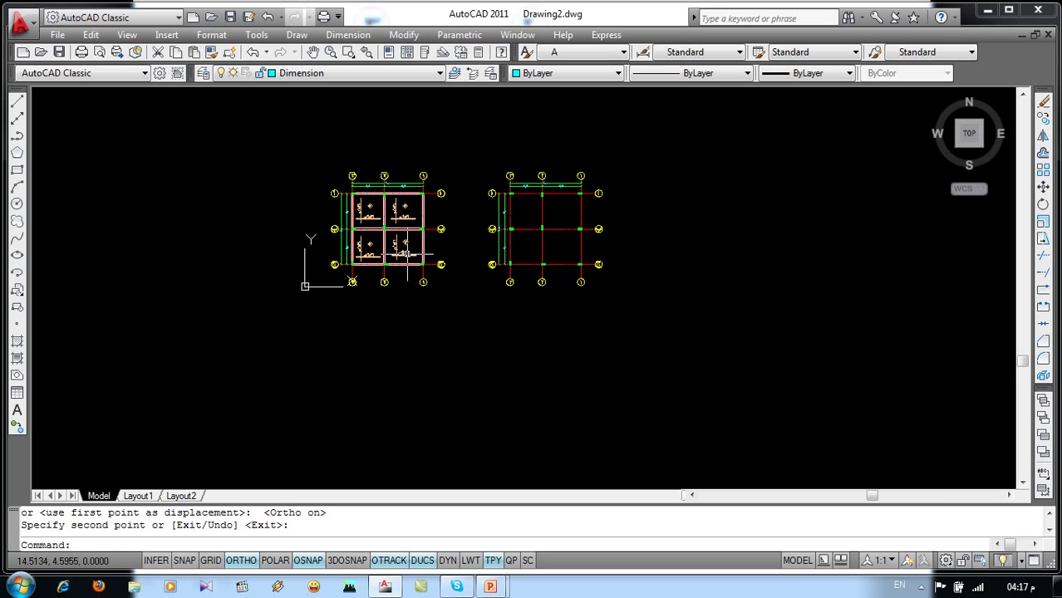
scroll(418, 261, "up", 2)
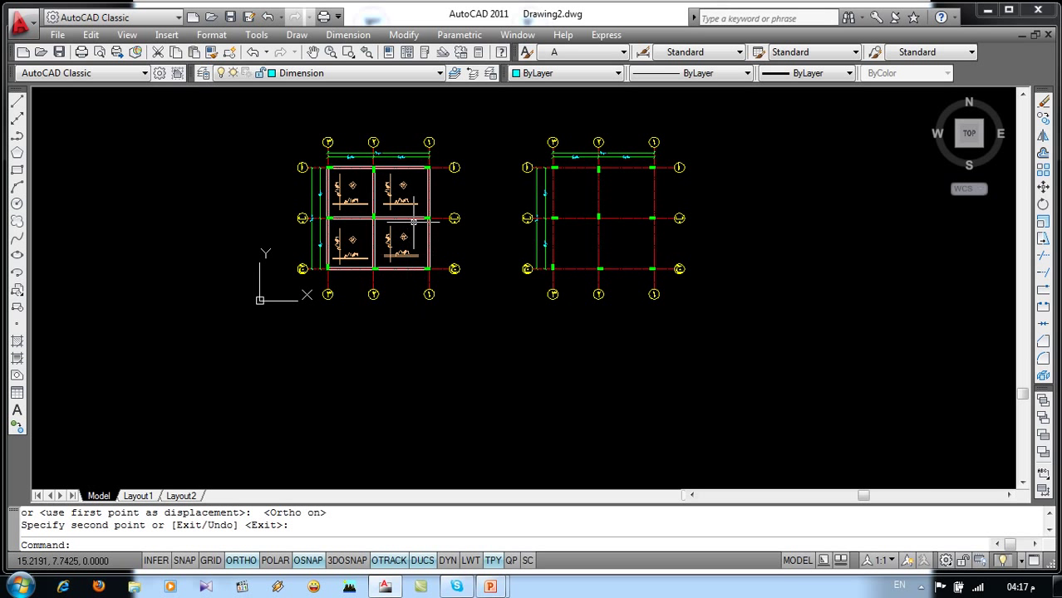
- Hide the Reinf. layer's rebar details again from the layer list
left_click(378, 73)
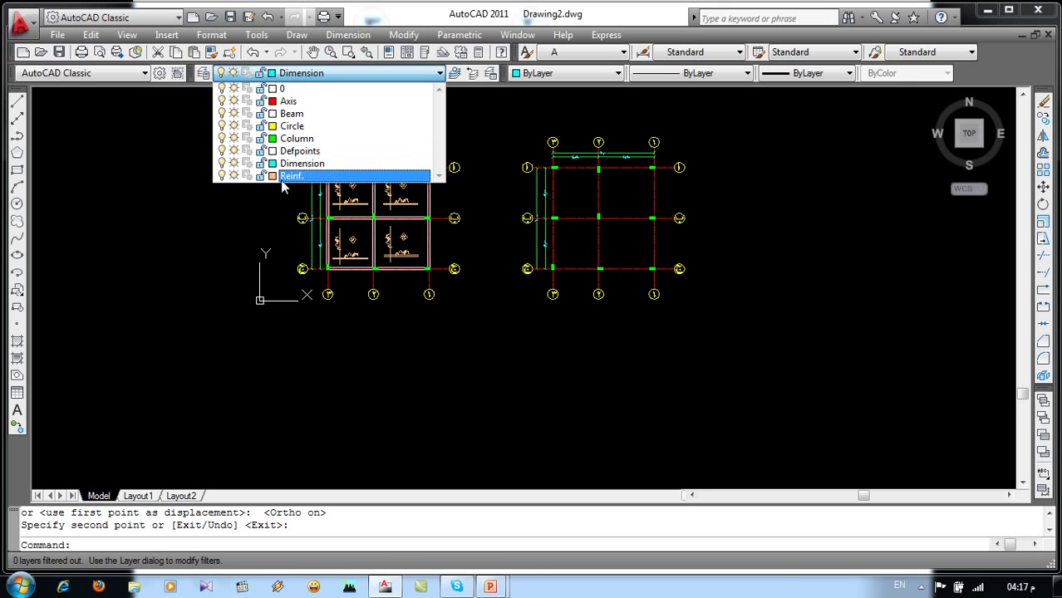
left_click(226, 177)
left_click(166, 199)
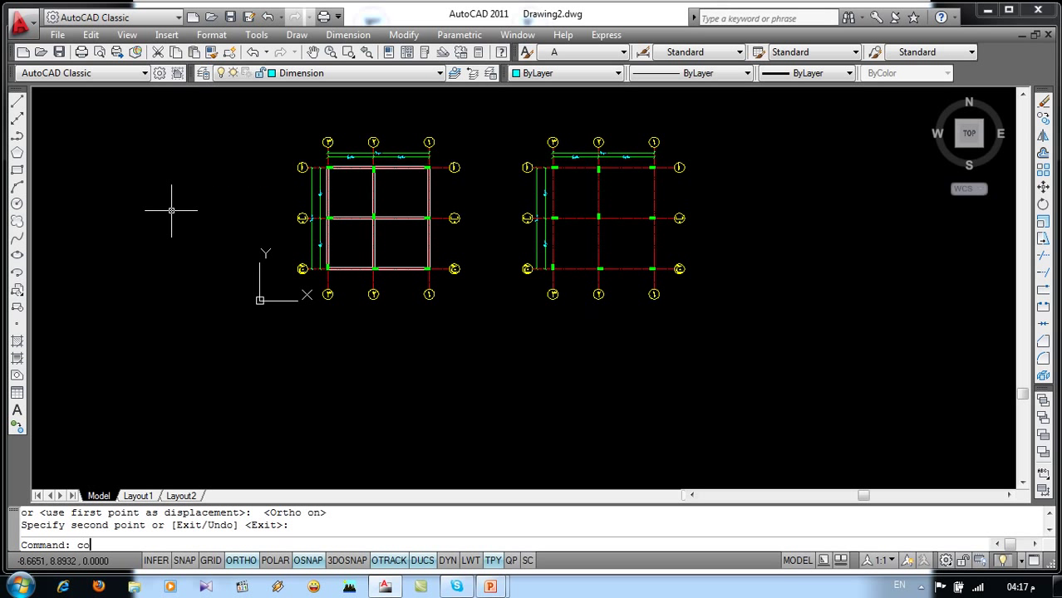
- Copy the rebar-free left plan and place the copy below it
key("Return")
left_click(470, 127)
left_click(267, 322)
key("Return")
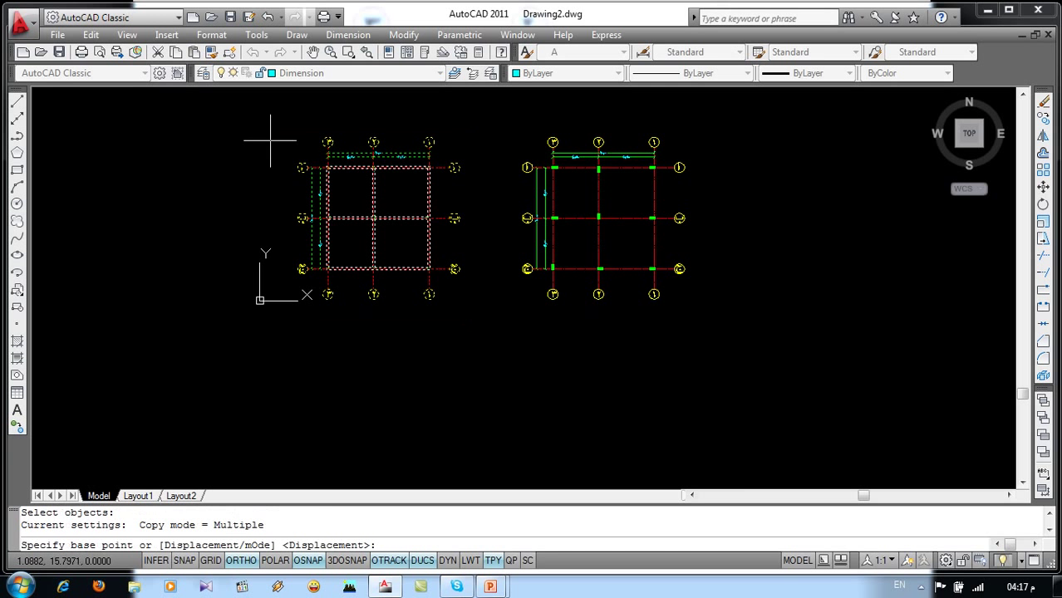
left_click(270, 141)
left_click(239, 319)
key("Return")
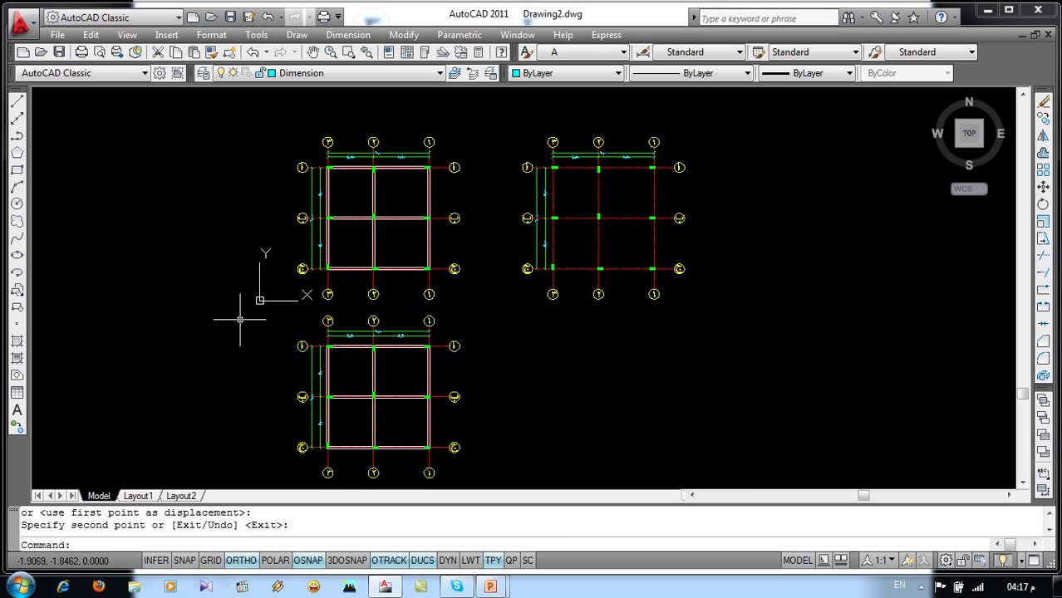
left_click(386, 73)
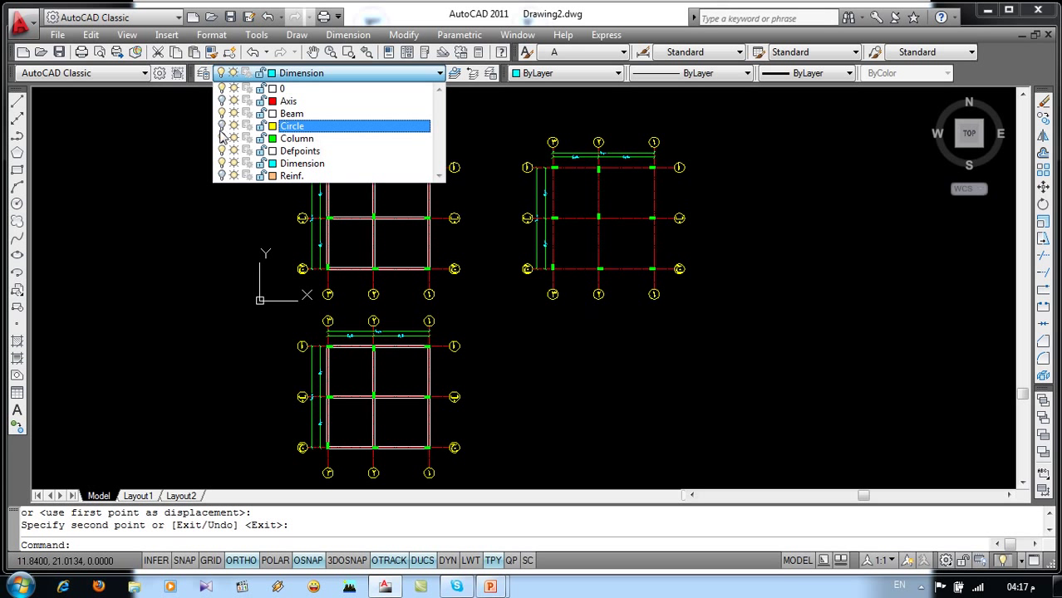
- Switch off the Dimension layer and dismiss the current-layer-off warning
left_click(222, 163)
left_click(142, 187)
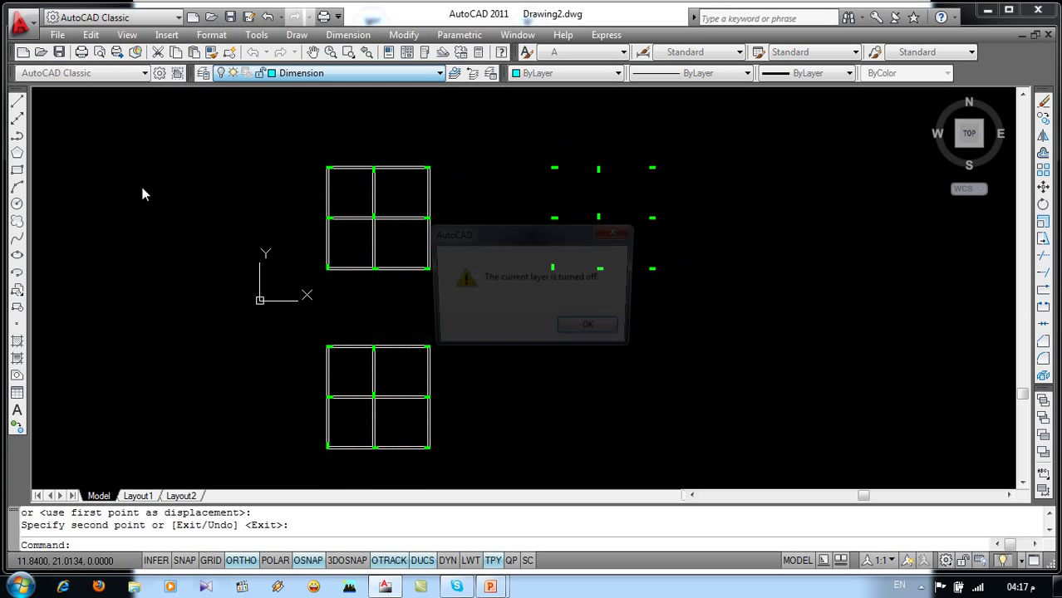
left_click(593, 331)
type("co")
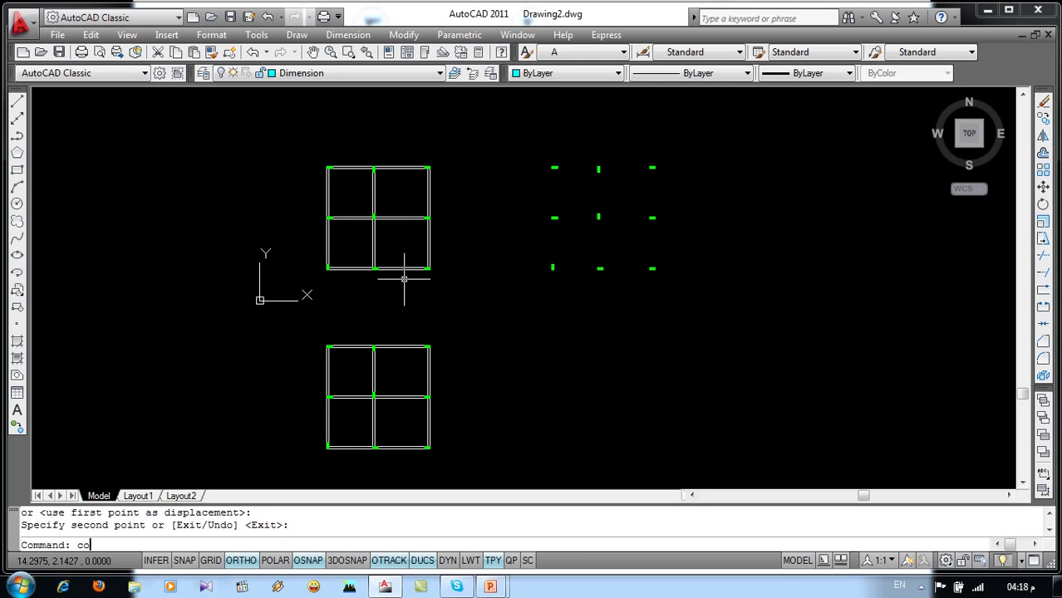
- Copy the remaining beam and column grid to the left
key("Return")
left_click(437, 154)
left_click(306, 289)
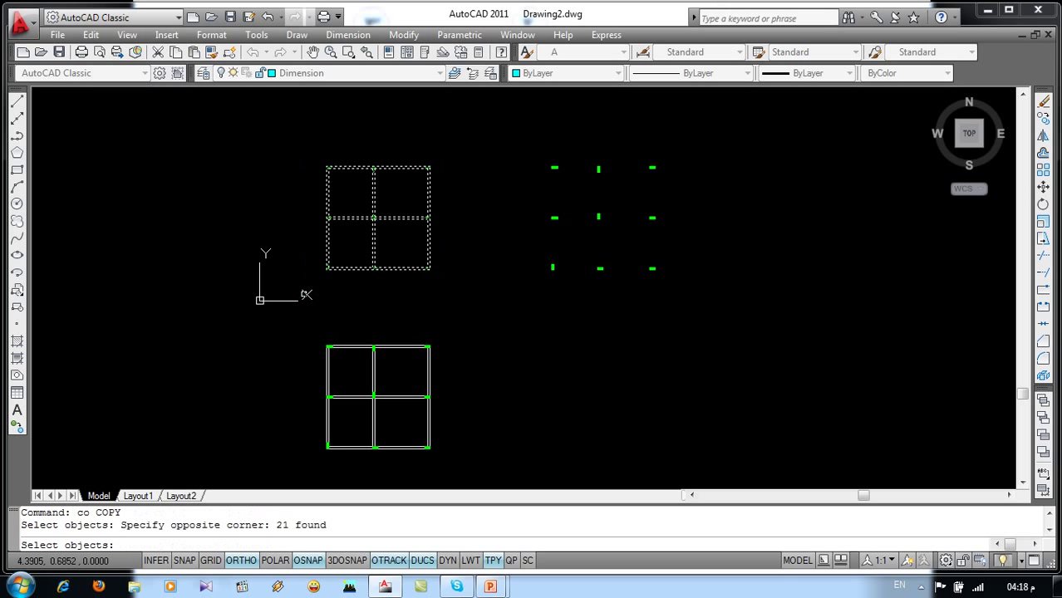
key("Return")
left_click(392, 303)
left_click(211, 303)
key("Return")
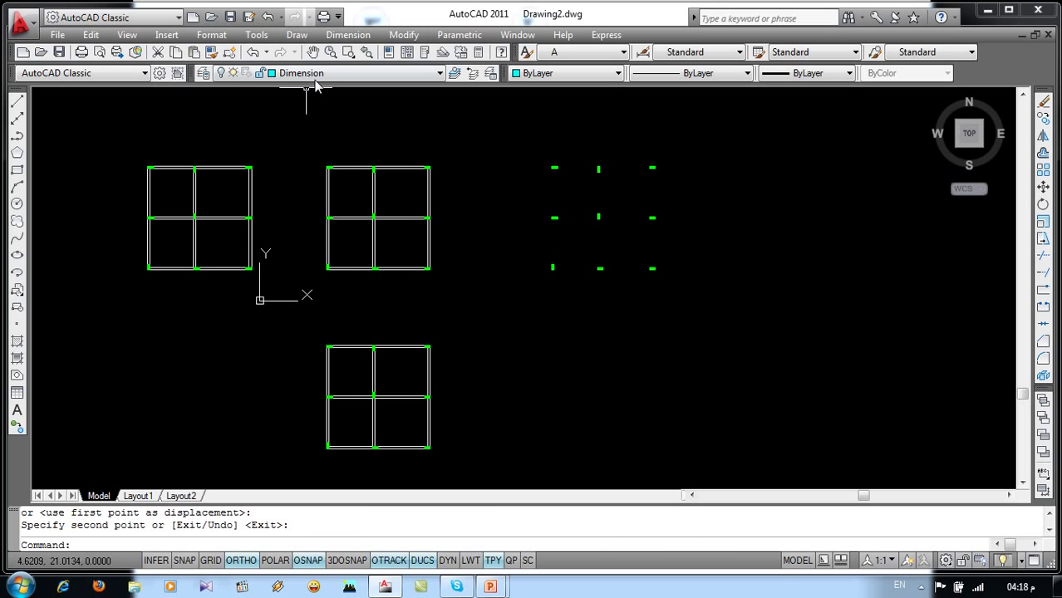
- Switch the Dimension layer back on and pan to fit all plans
left_click(301, 73)
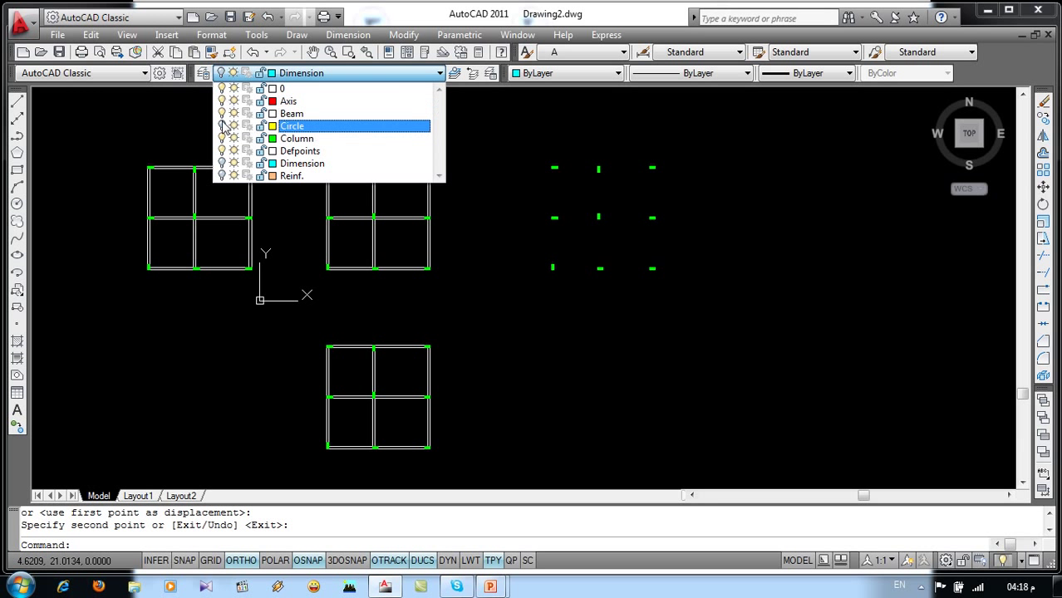
left_click(227, 164)
left_click(116, 240)
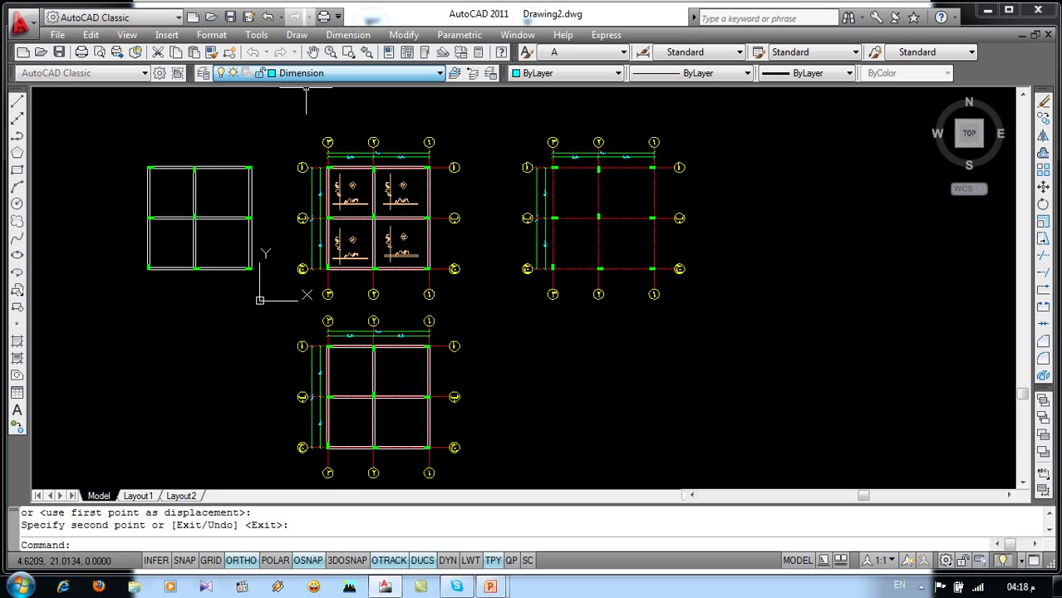
middle_click_drag(285, 431, 363, 432)
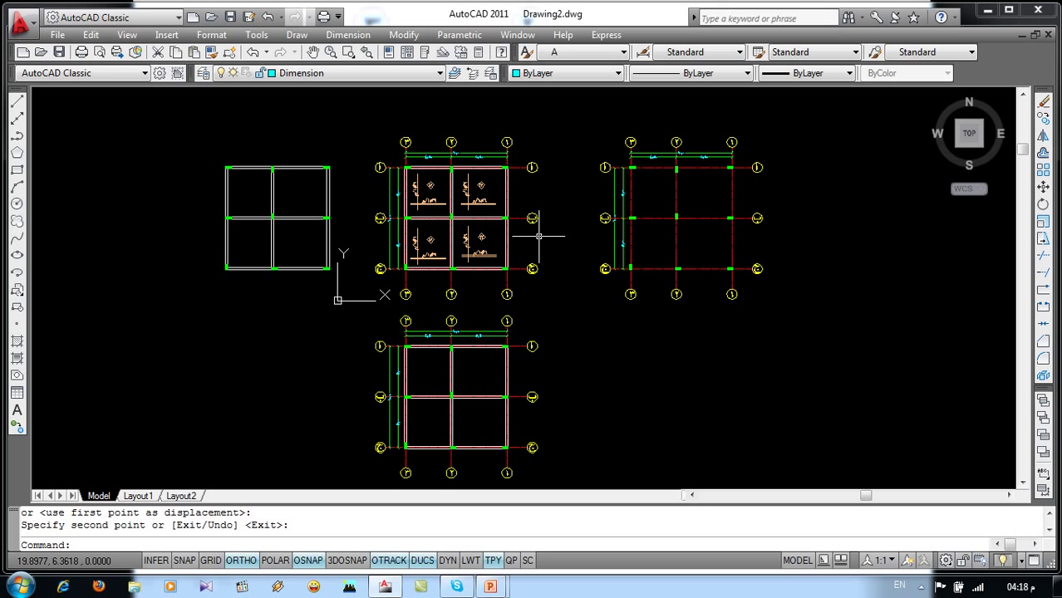
- Review the Layer Properties Manager, then set Beam as the current layer
left_click(209, 35)
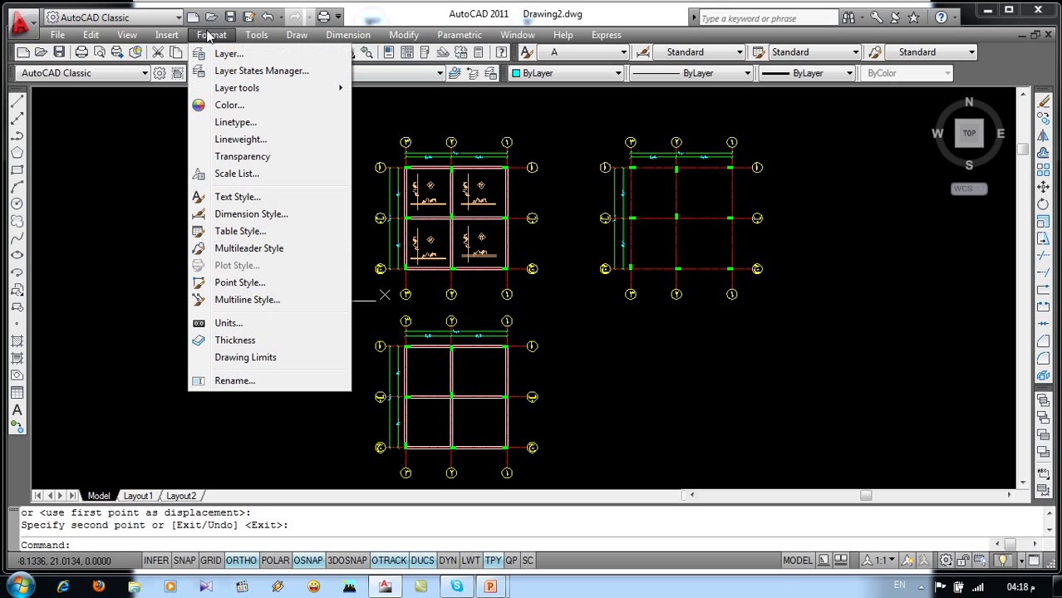
left_click(138, 134)
left_click(183, 172)
left_click(205, 74)
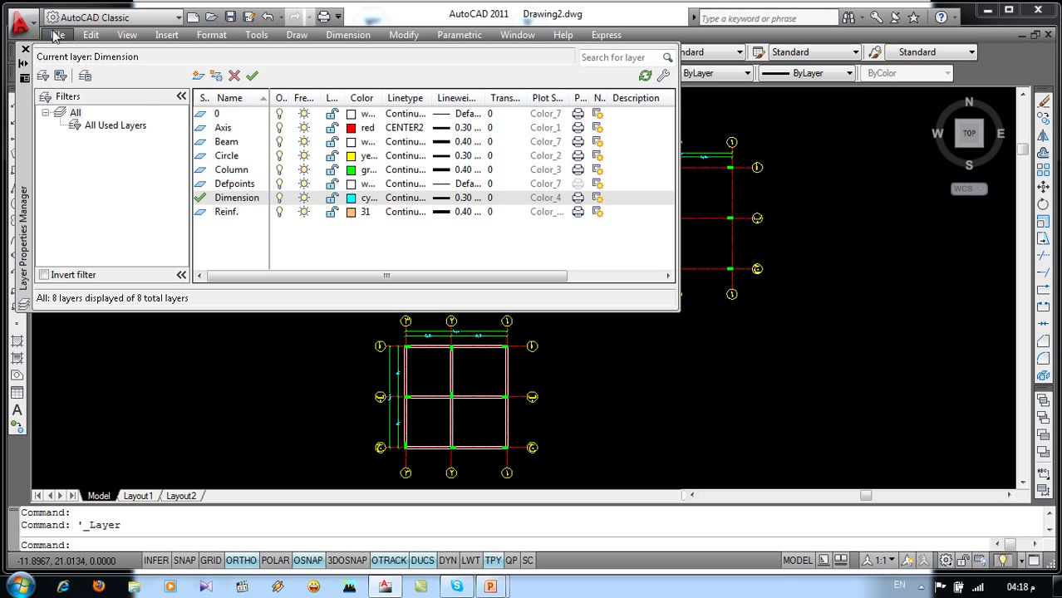
left_click(25, 49)
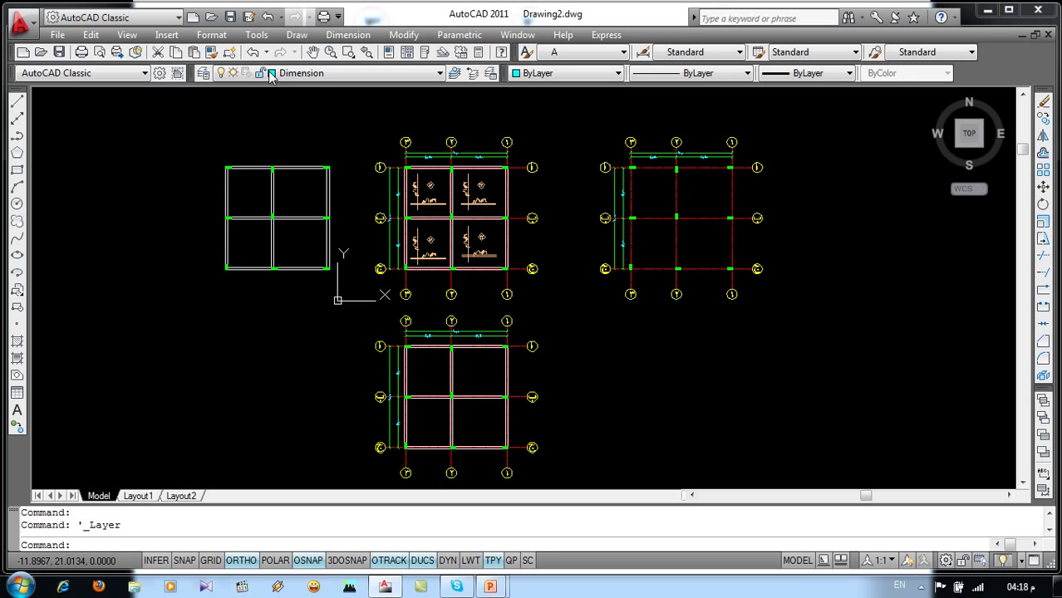
left_click(406, 74)
left_click(301, 117)
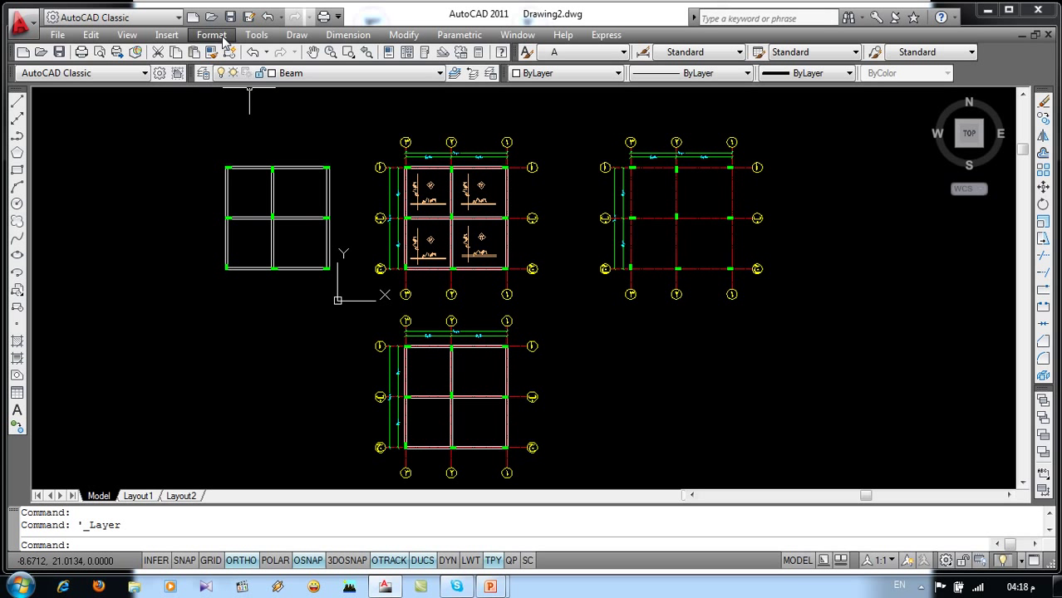
left_click(348, 35)
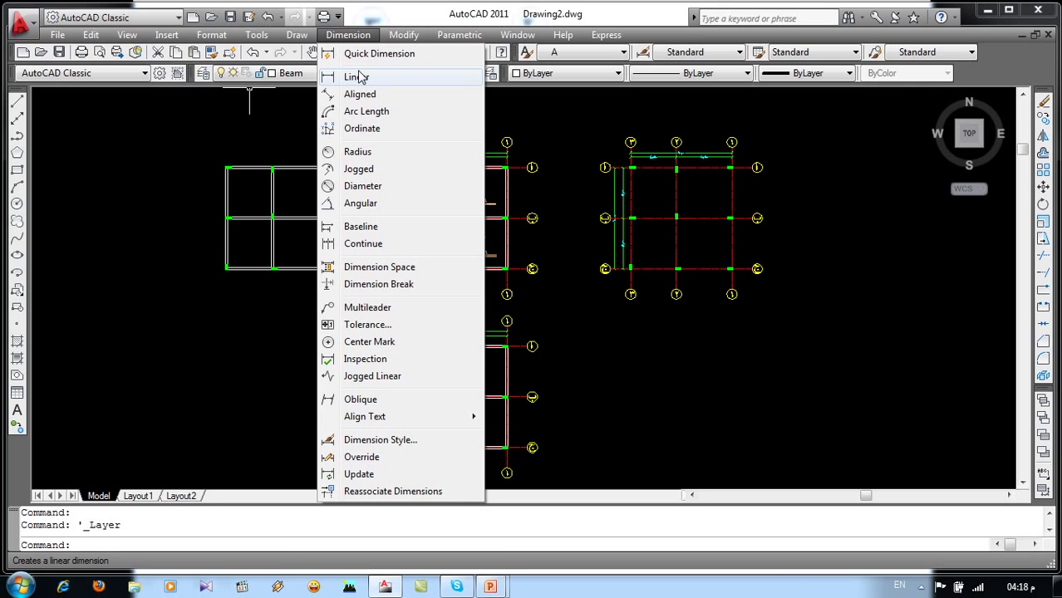
left_click(346, 35)
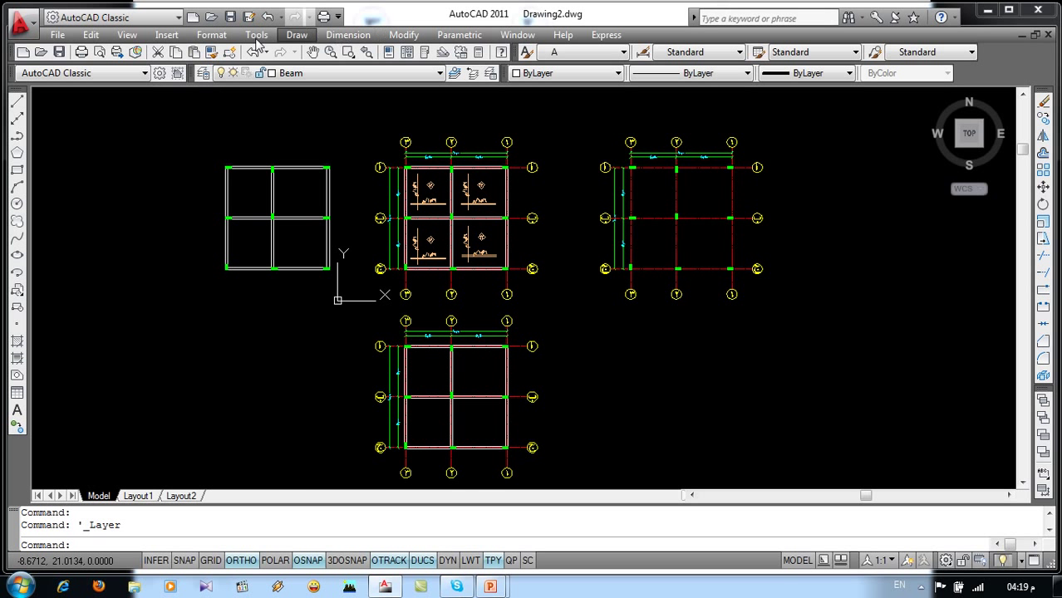
left_click(211, 35)
left_click(245, 214)
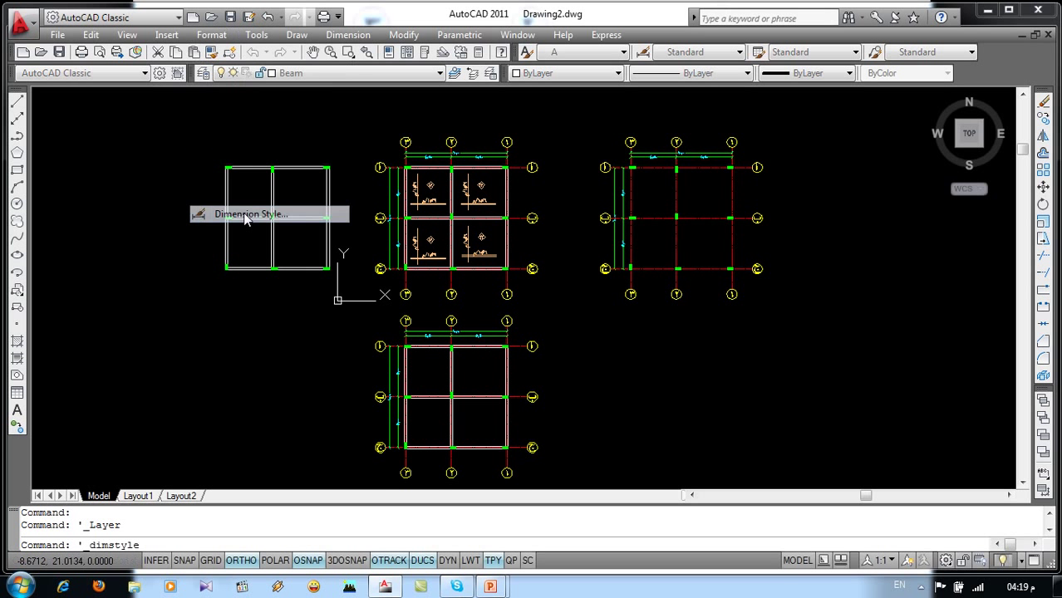
left_click(825, 281)
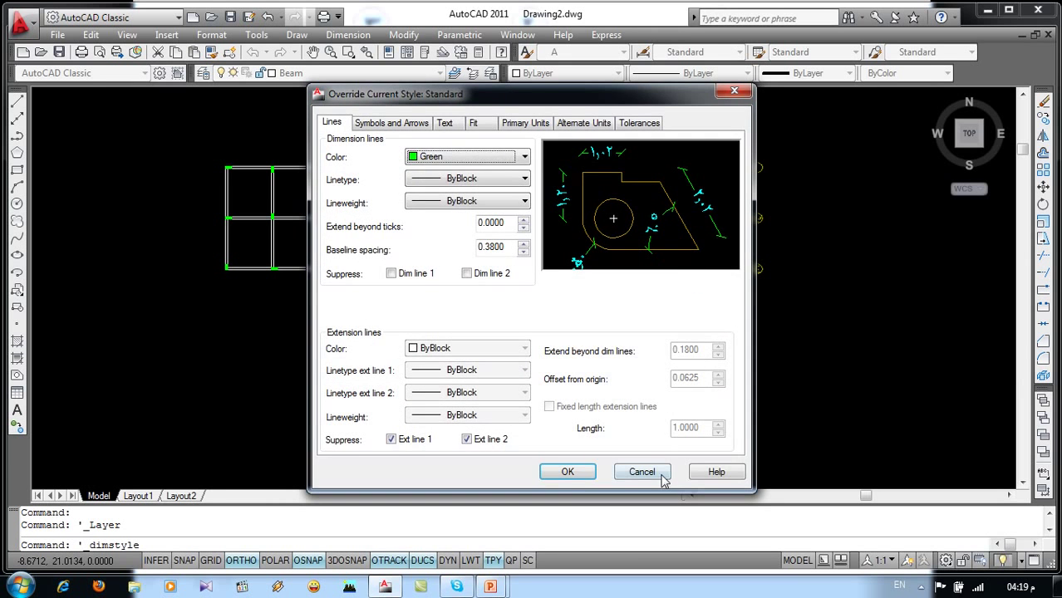
left_click(660, 474)
left_click(698, 262)
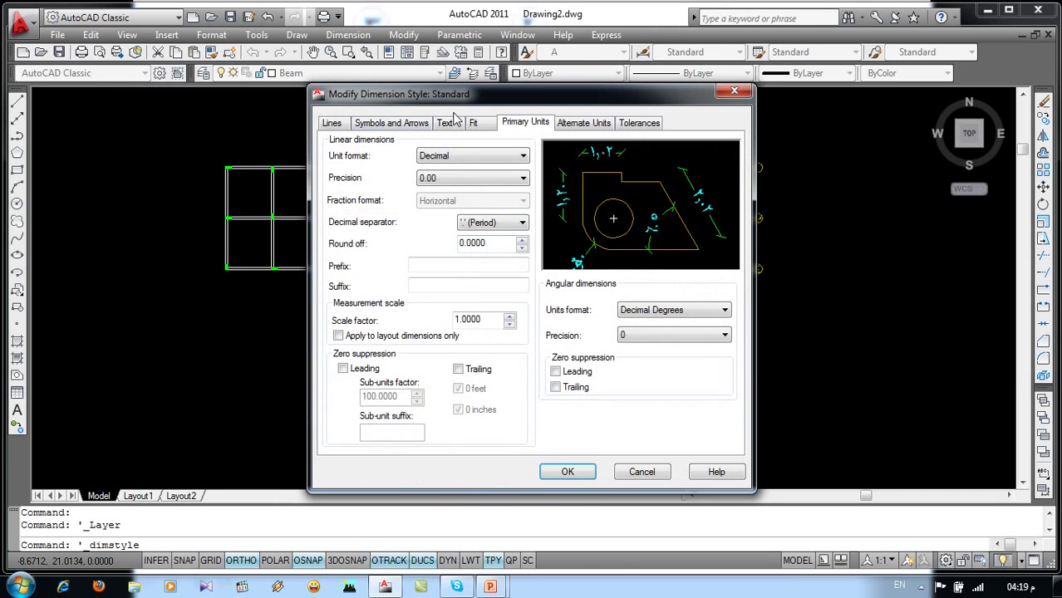
left_click(336, 124)
left_click(391, 124)
left_click(449, 126)
left_click(517, 128)
left_click(568, 472)
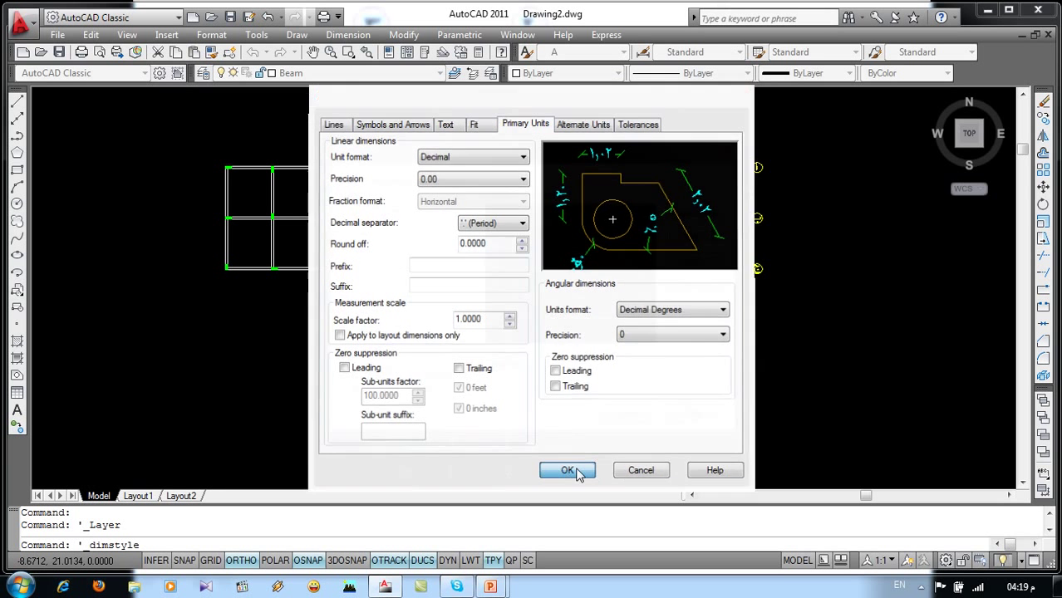
left_click(561, 411)
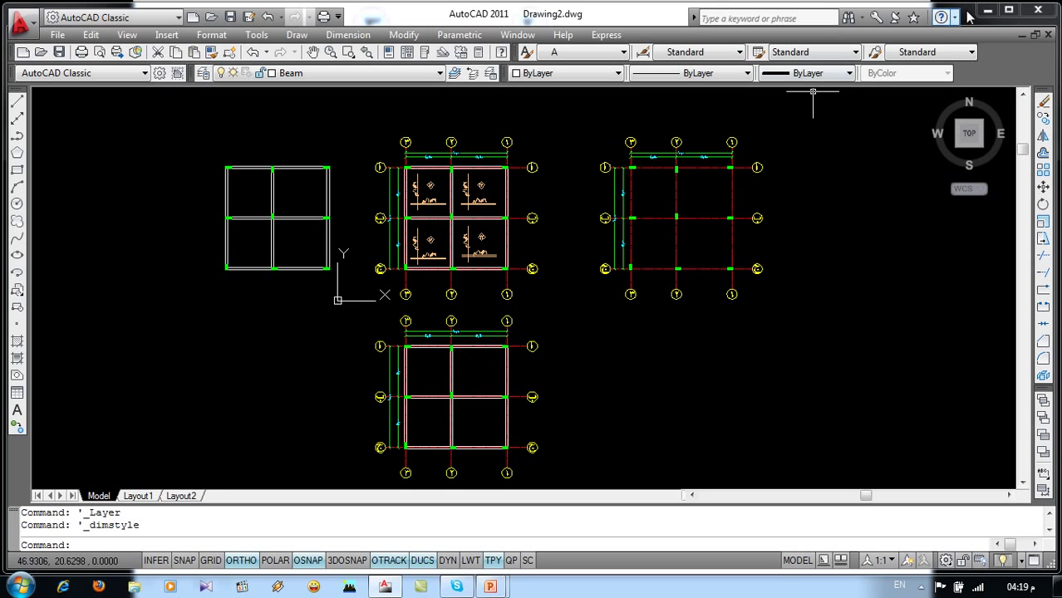